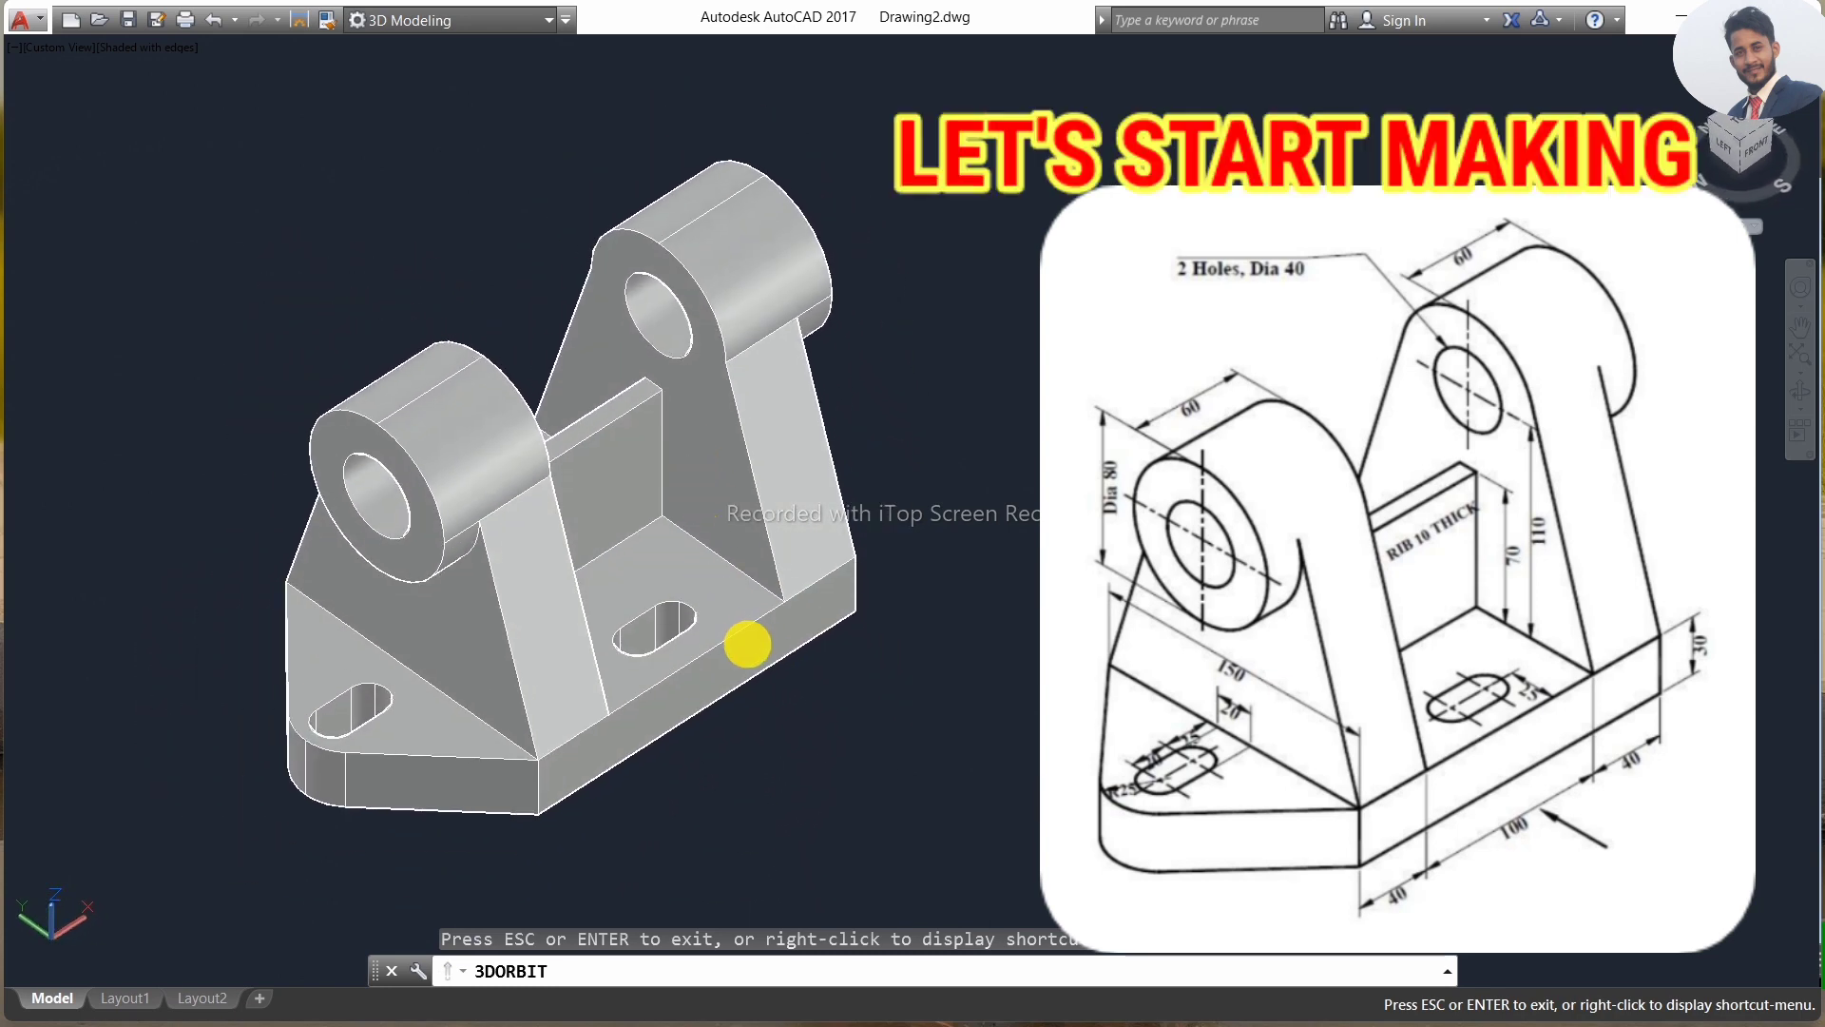
Orbit the finished bracket solid to a lower viewing angle.
mouse_move(747, 643)
mouse_down()
mouse_move(717, 652)
mouse_move(910, 660)
mouse_up()
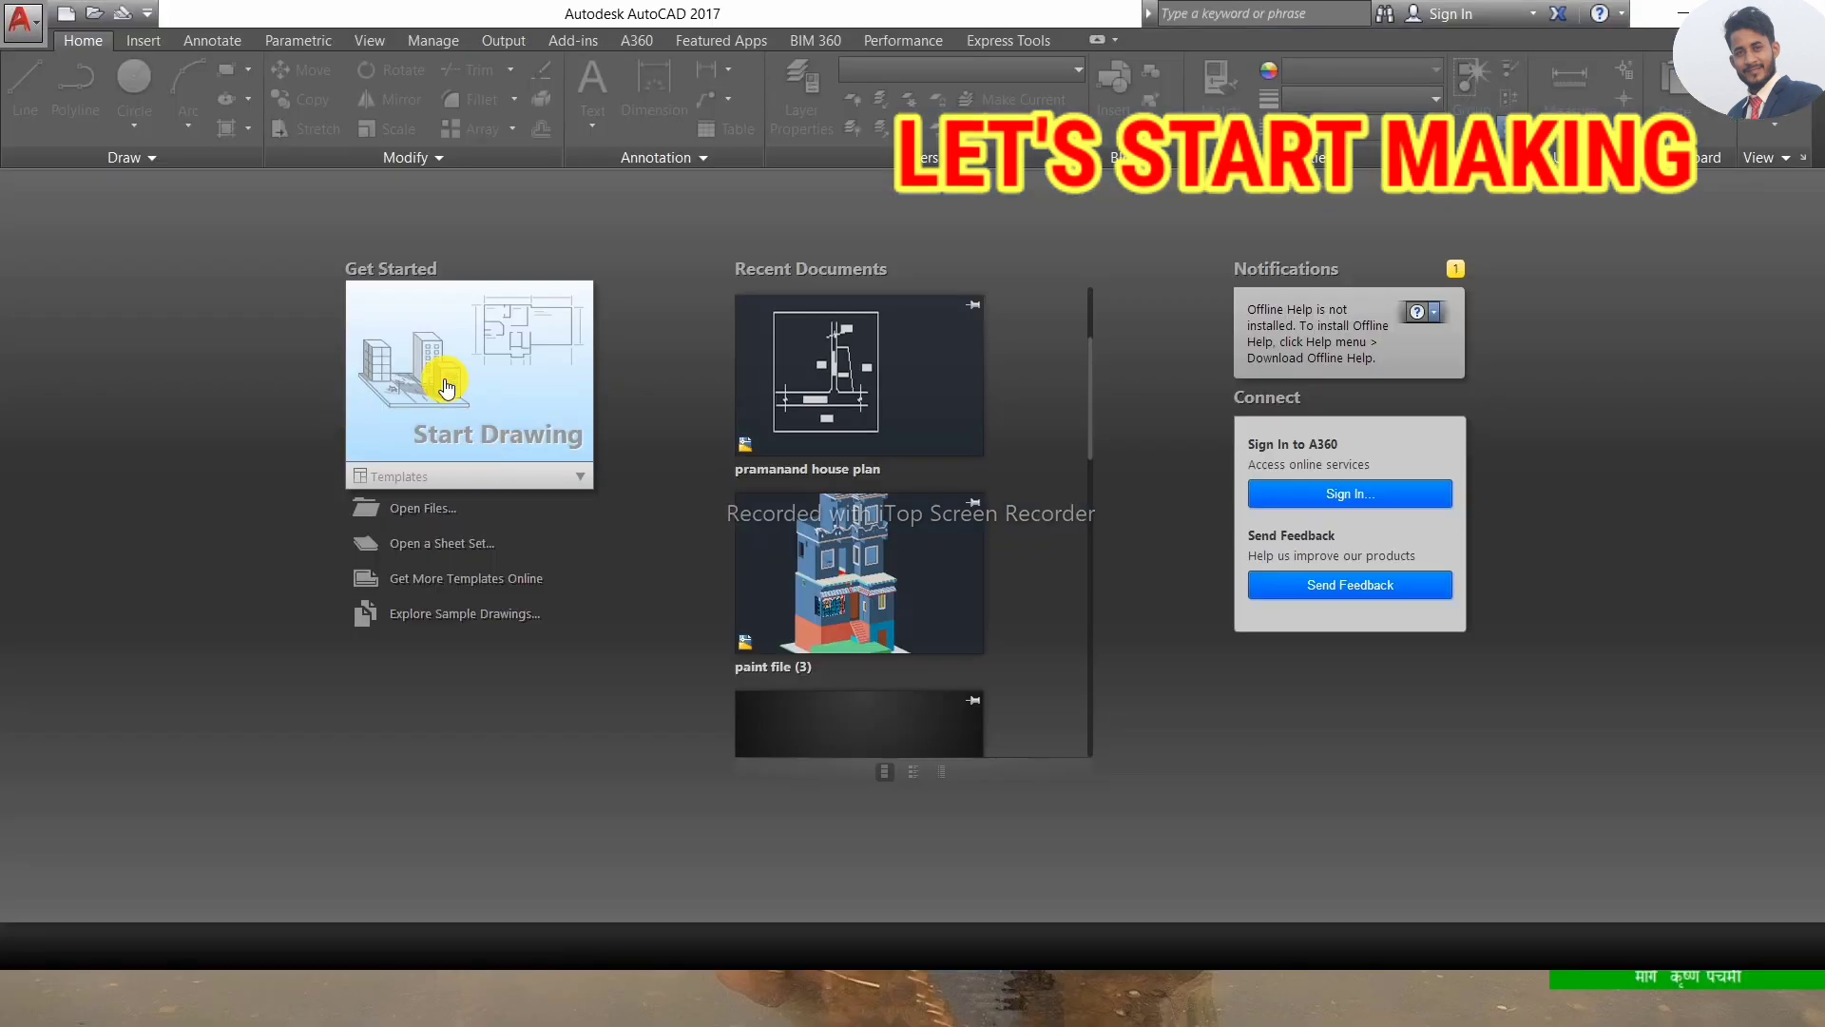
Start a new blank drawing and turn Ortho on.
click(442, 388)
key(Escape)
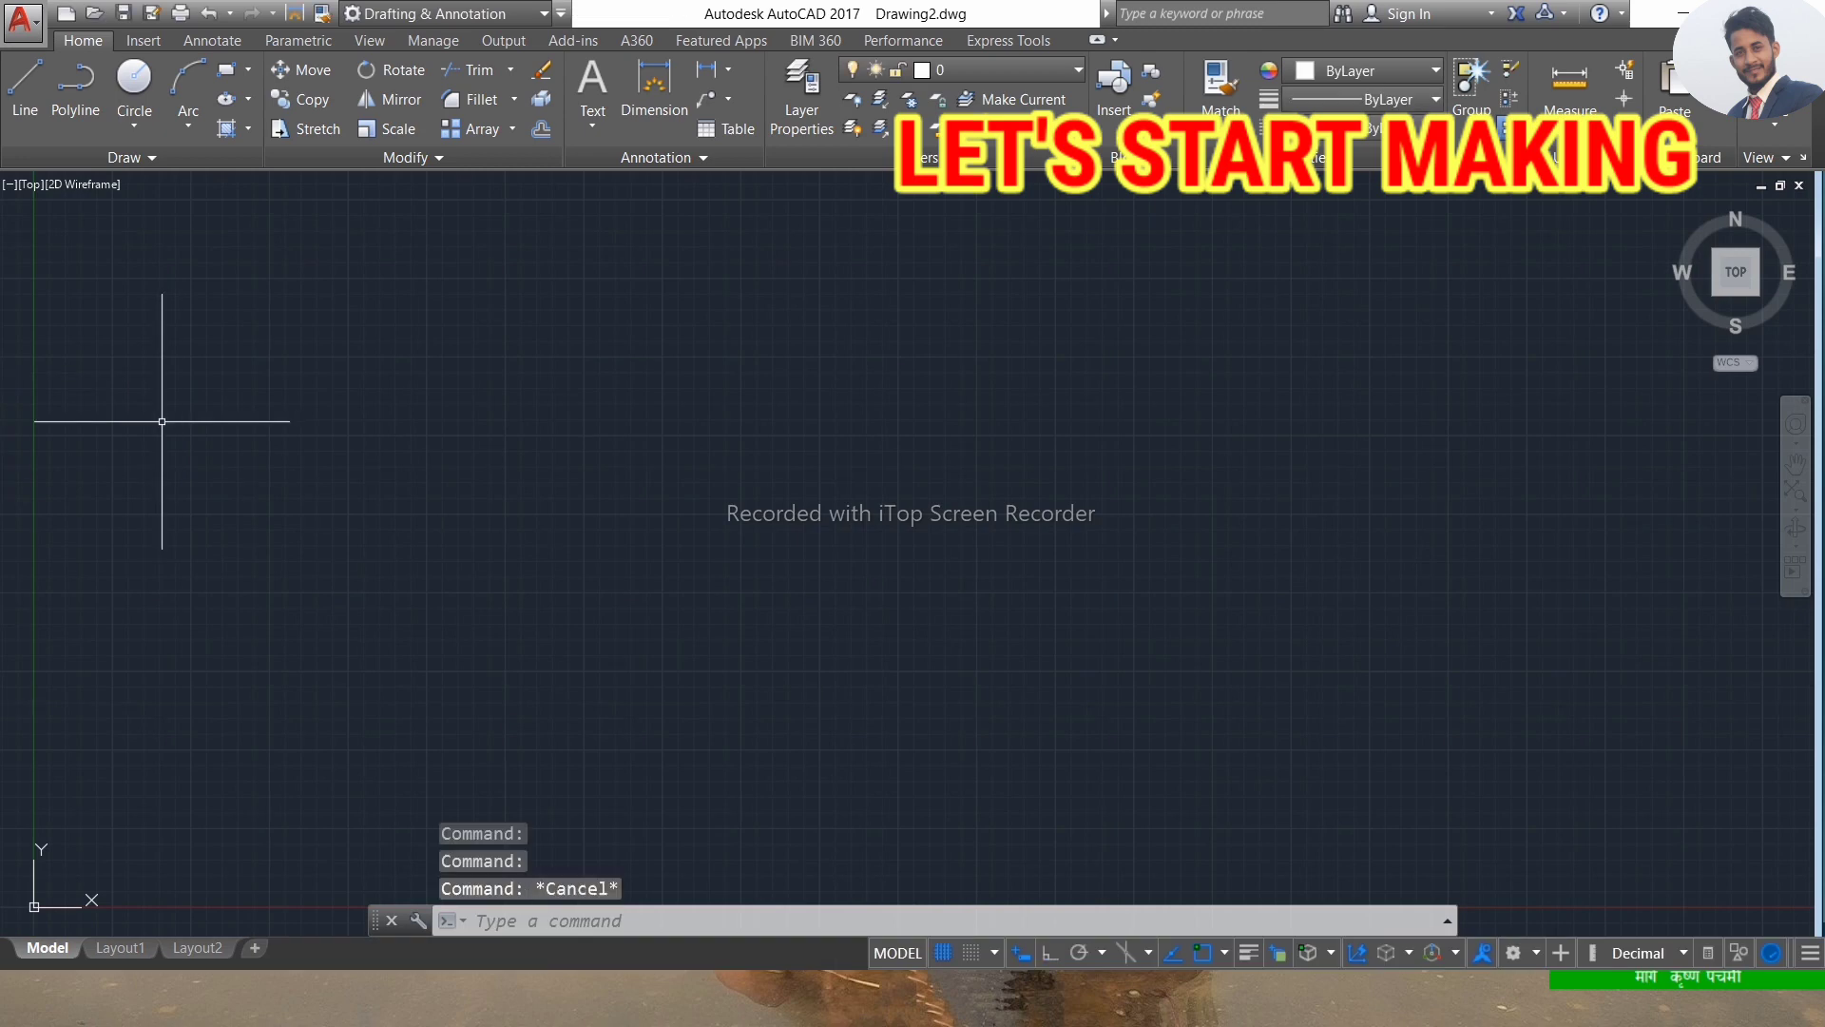
key(Escape)
click(1052, 952)
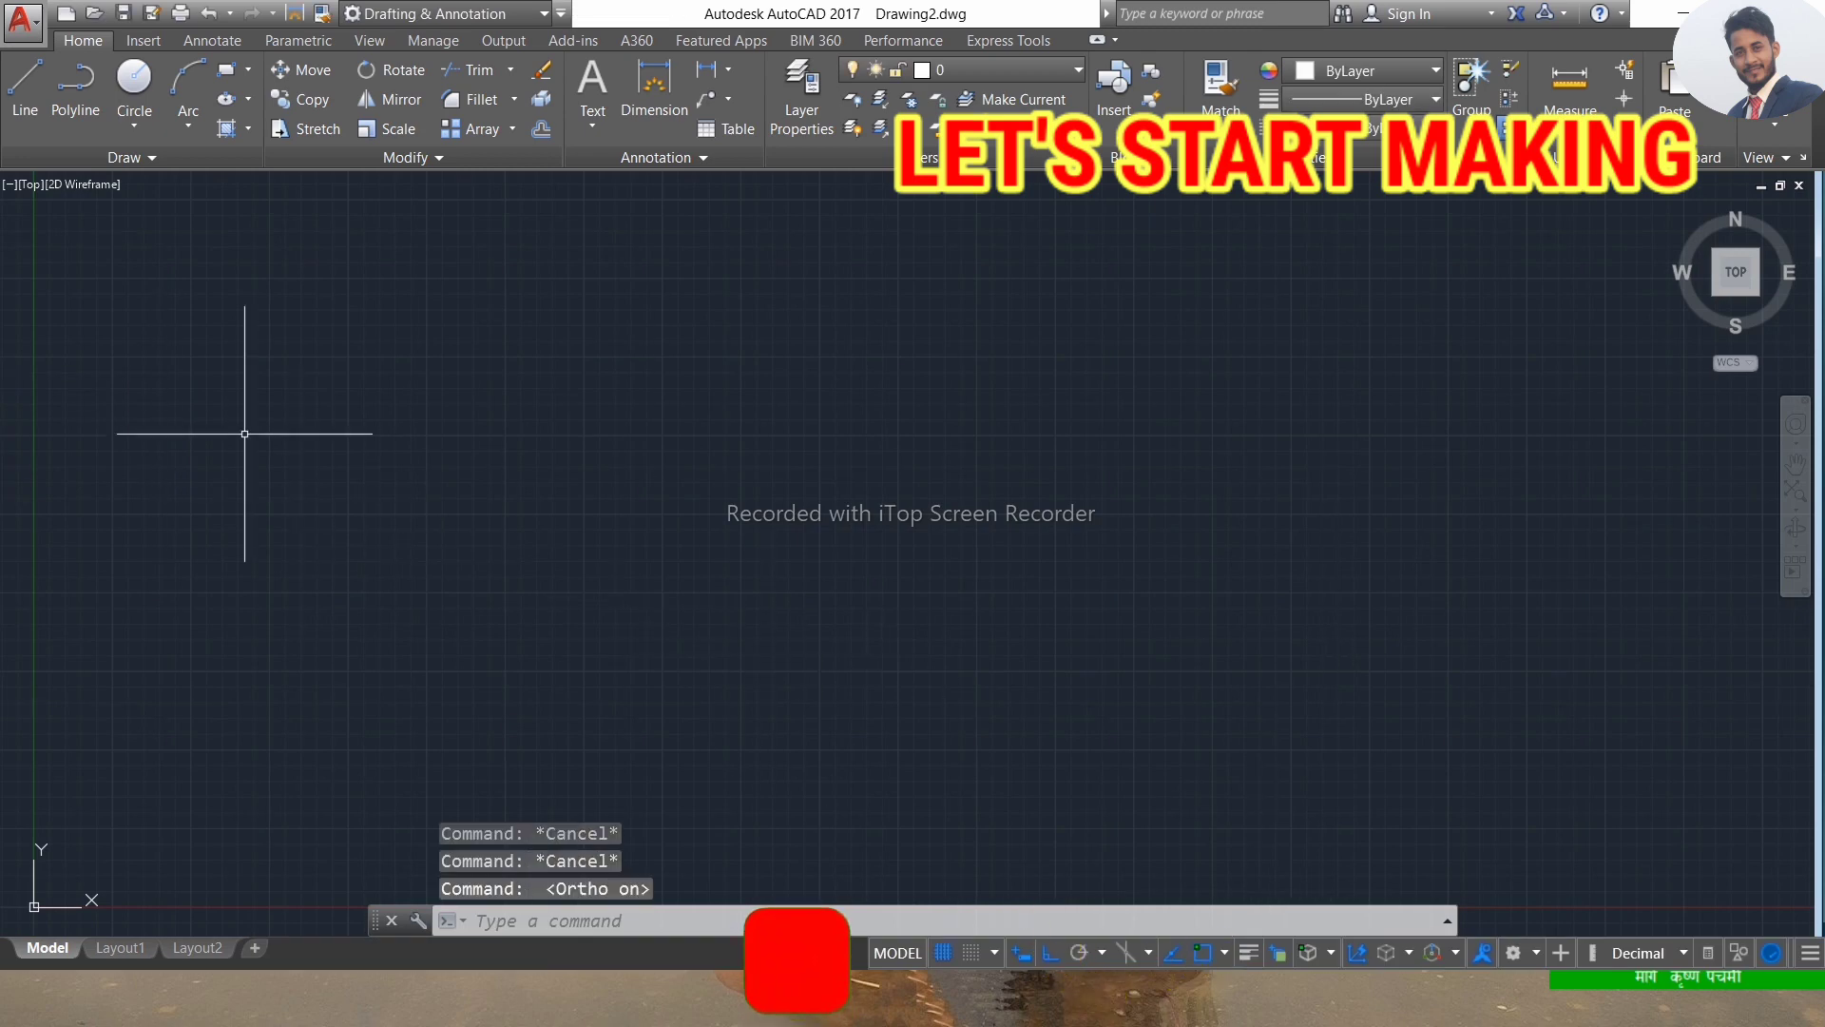
Set drawing units to 0.0 length precision with Millimeters insertion scale.
text(un)
key(Return)
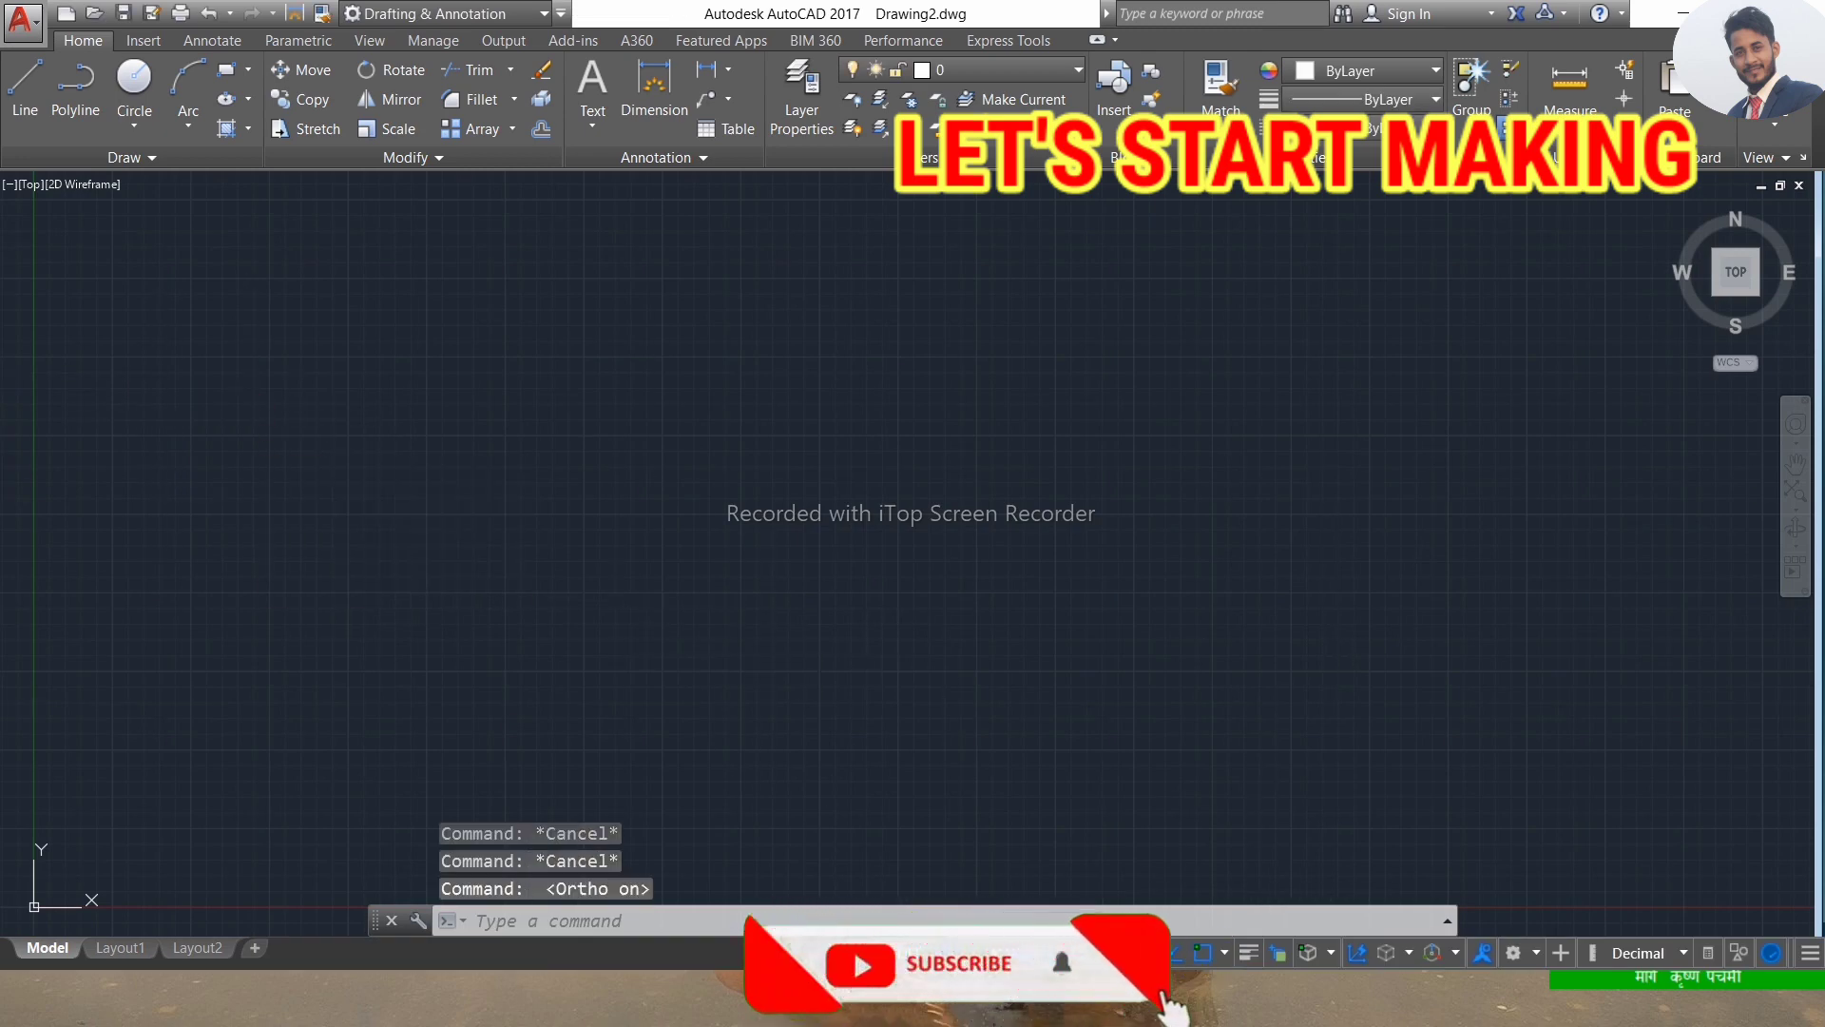
click(776, 384)
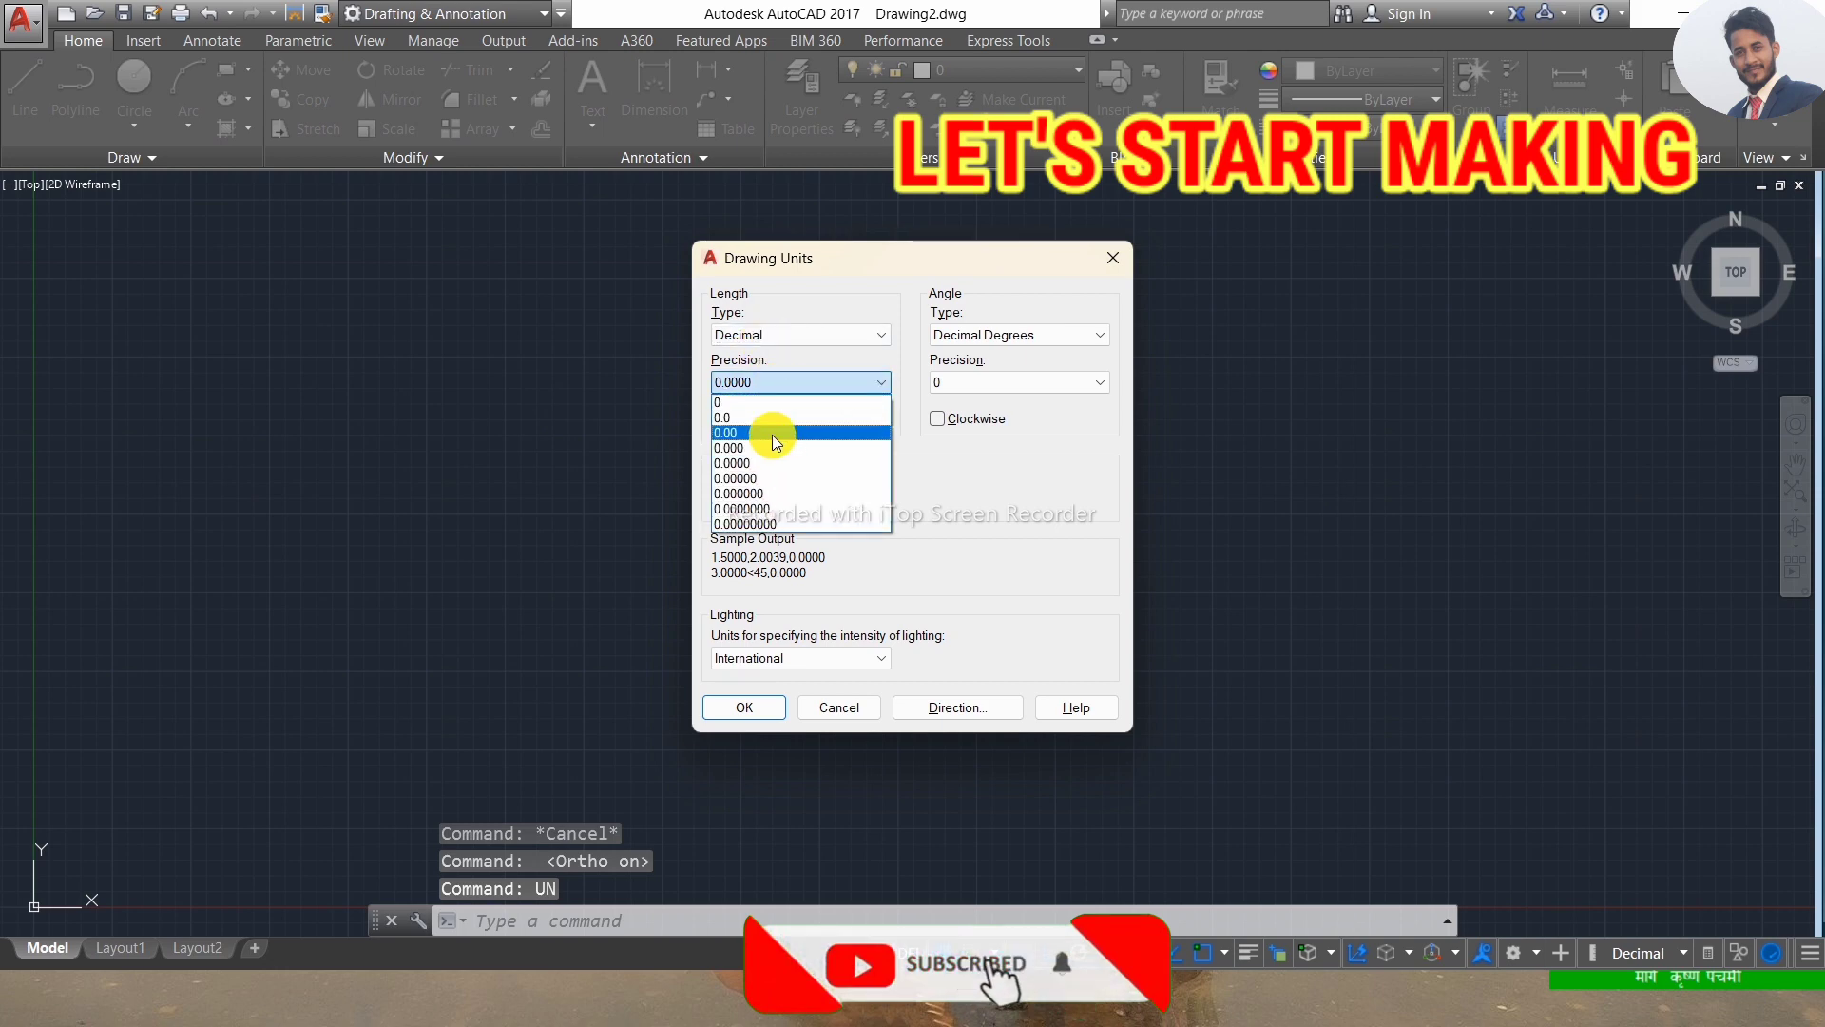
click(770, 424)
click(760, 494)
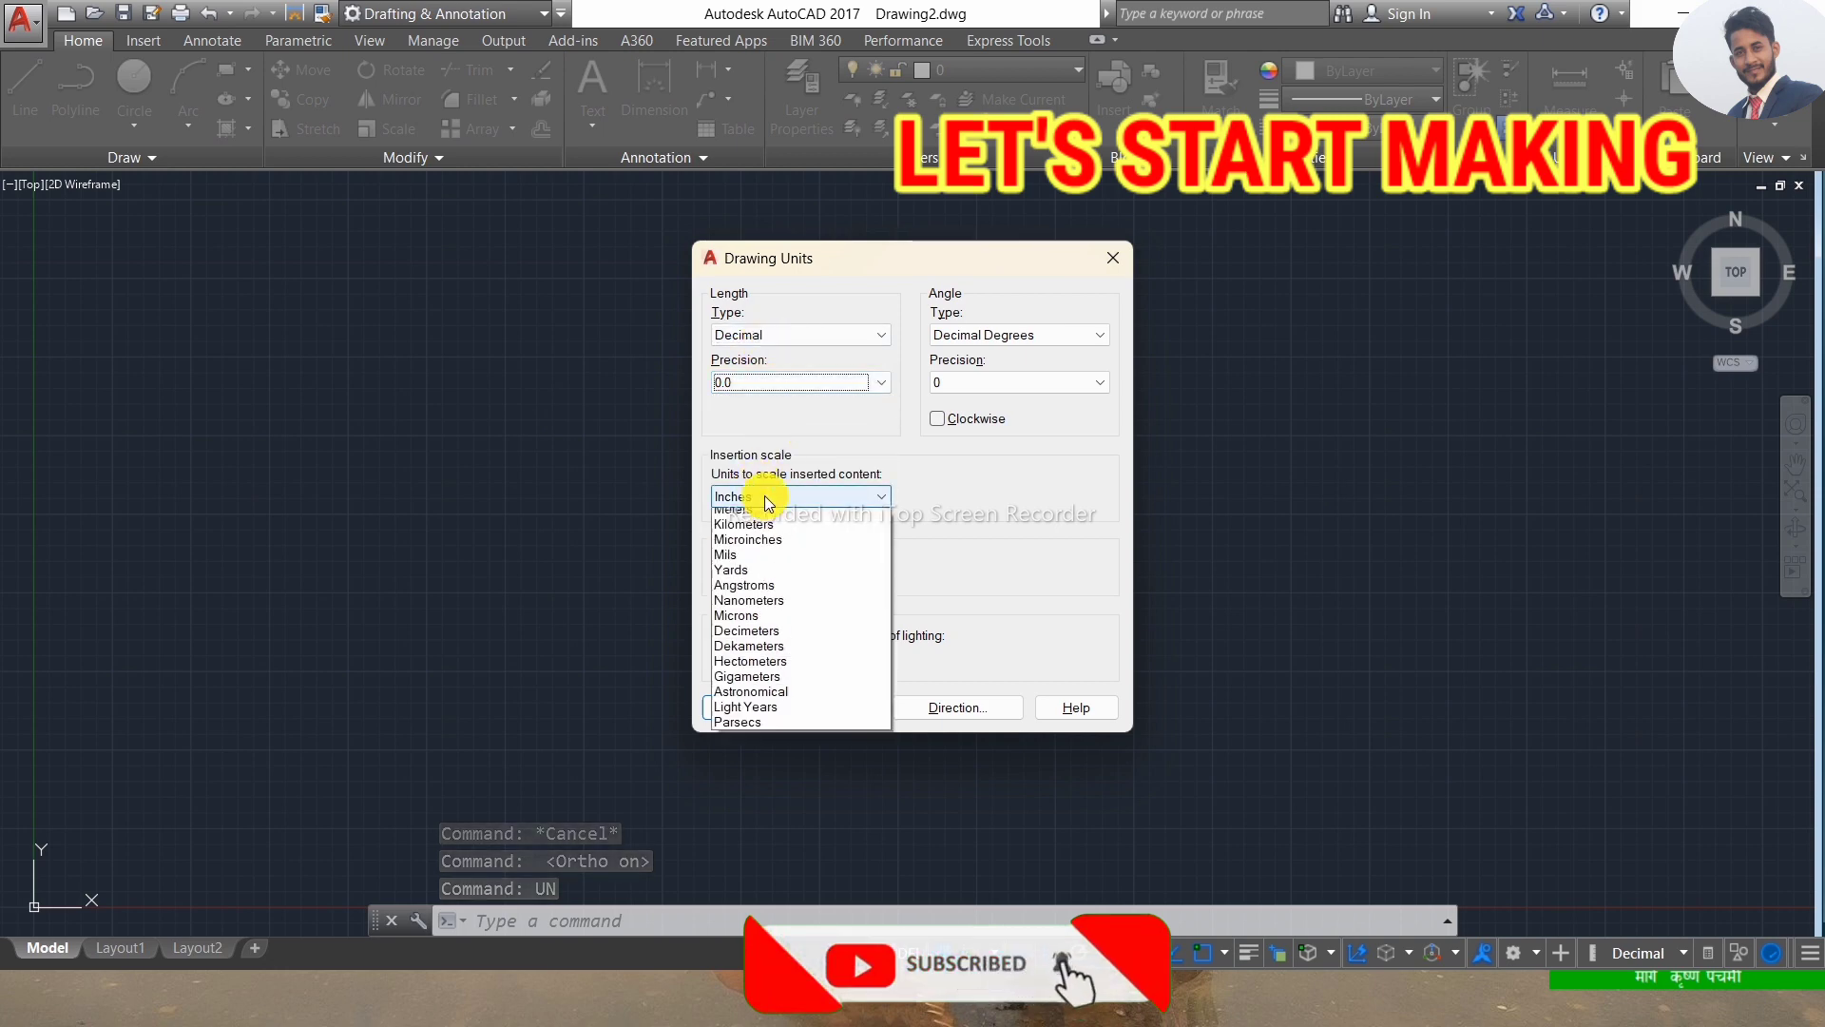
click(770, 593)
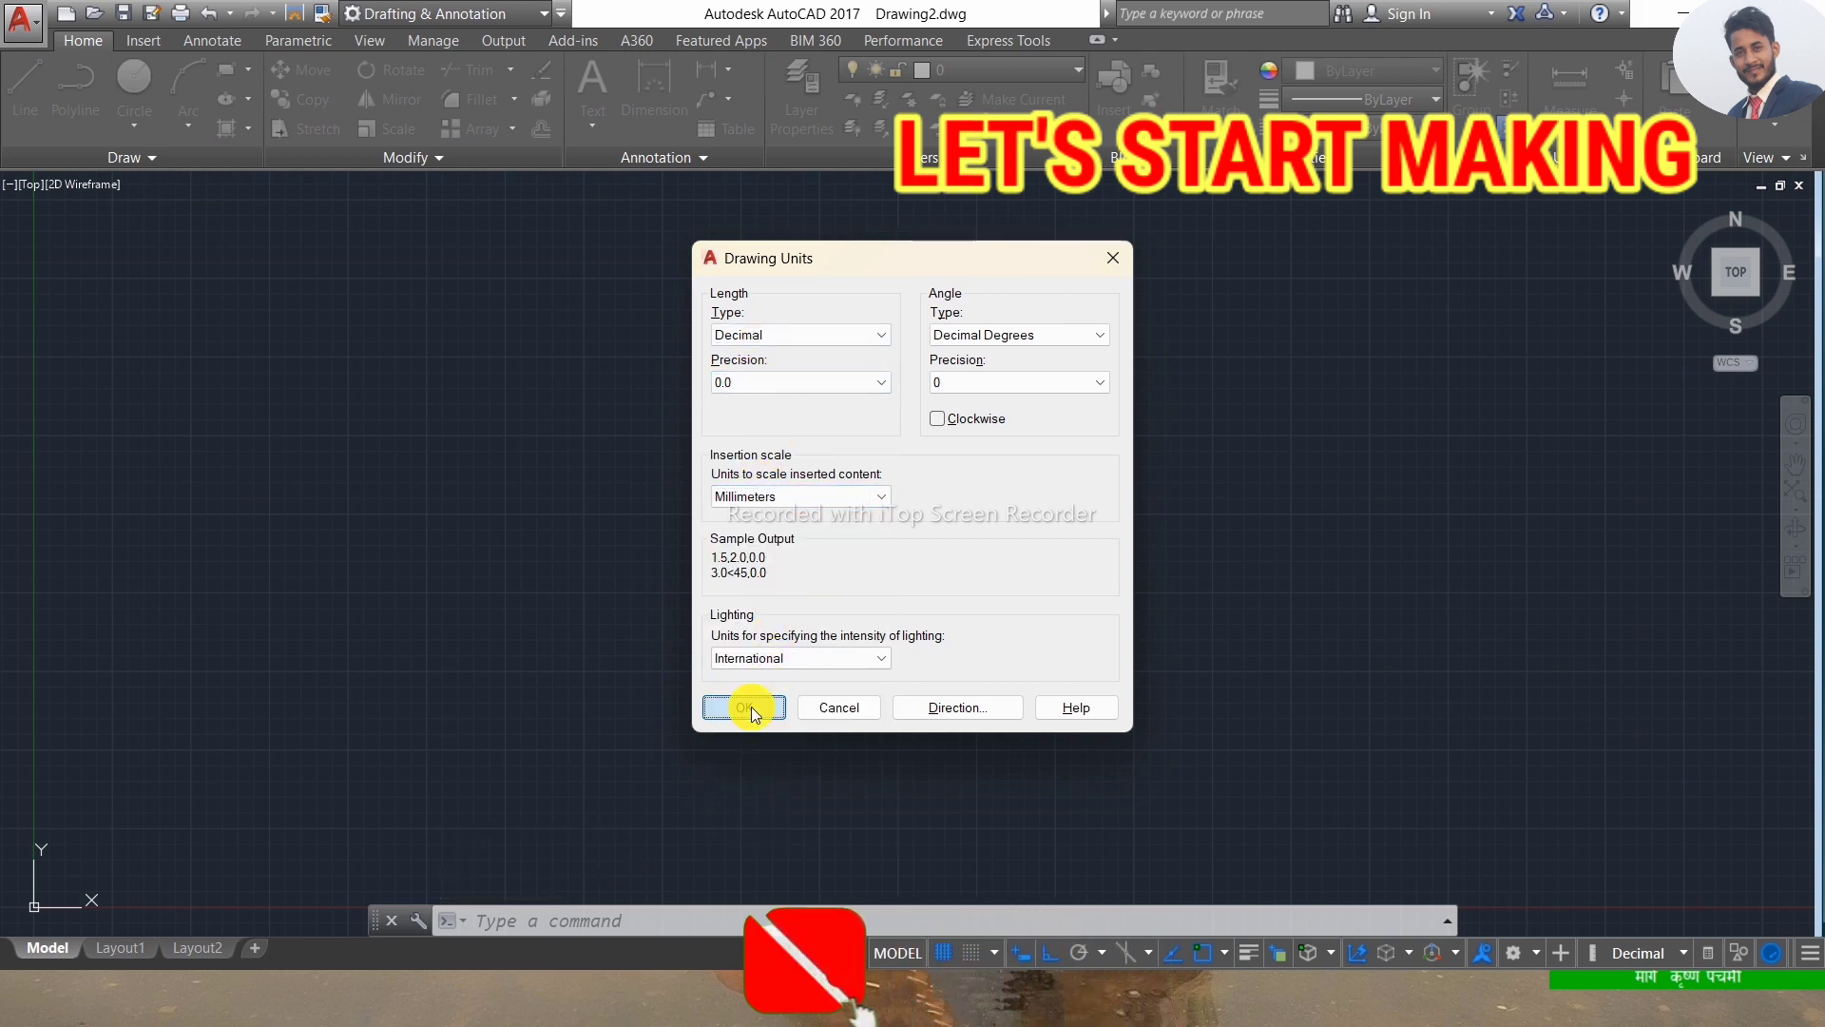
click(751, 705)
Set the drawing limits from 0,0 to 500,500.
text(LIMITS)
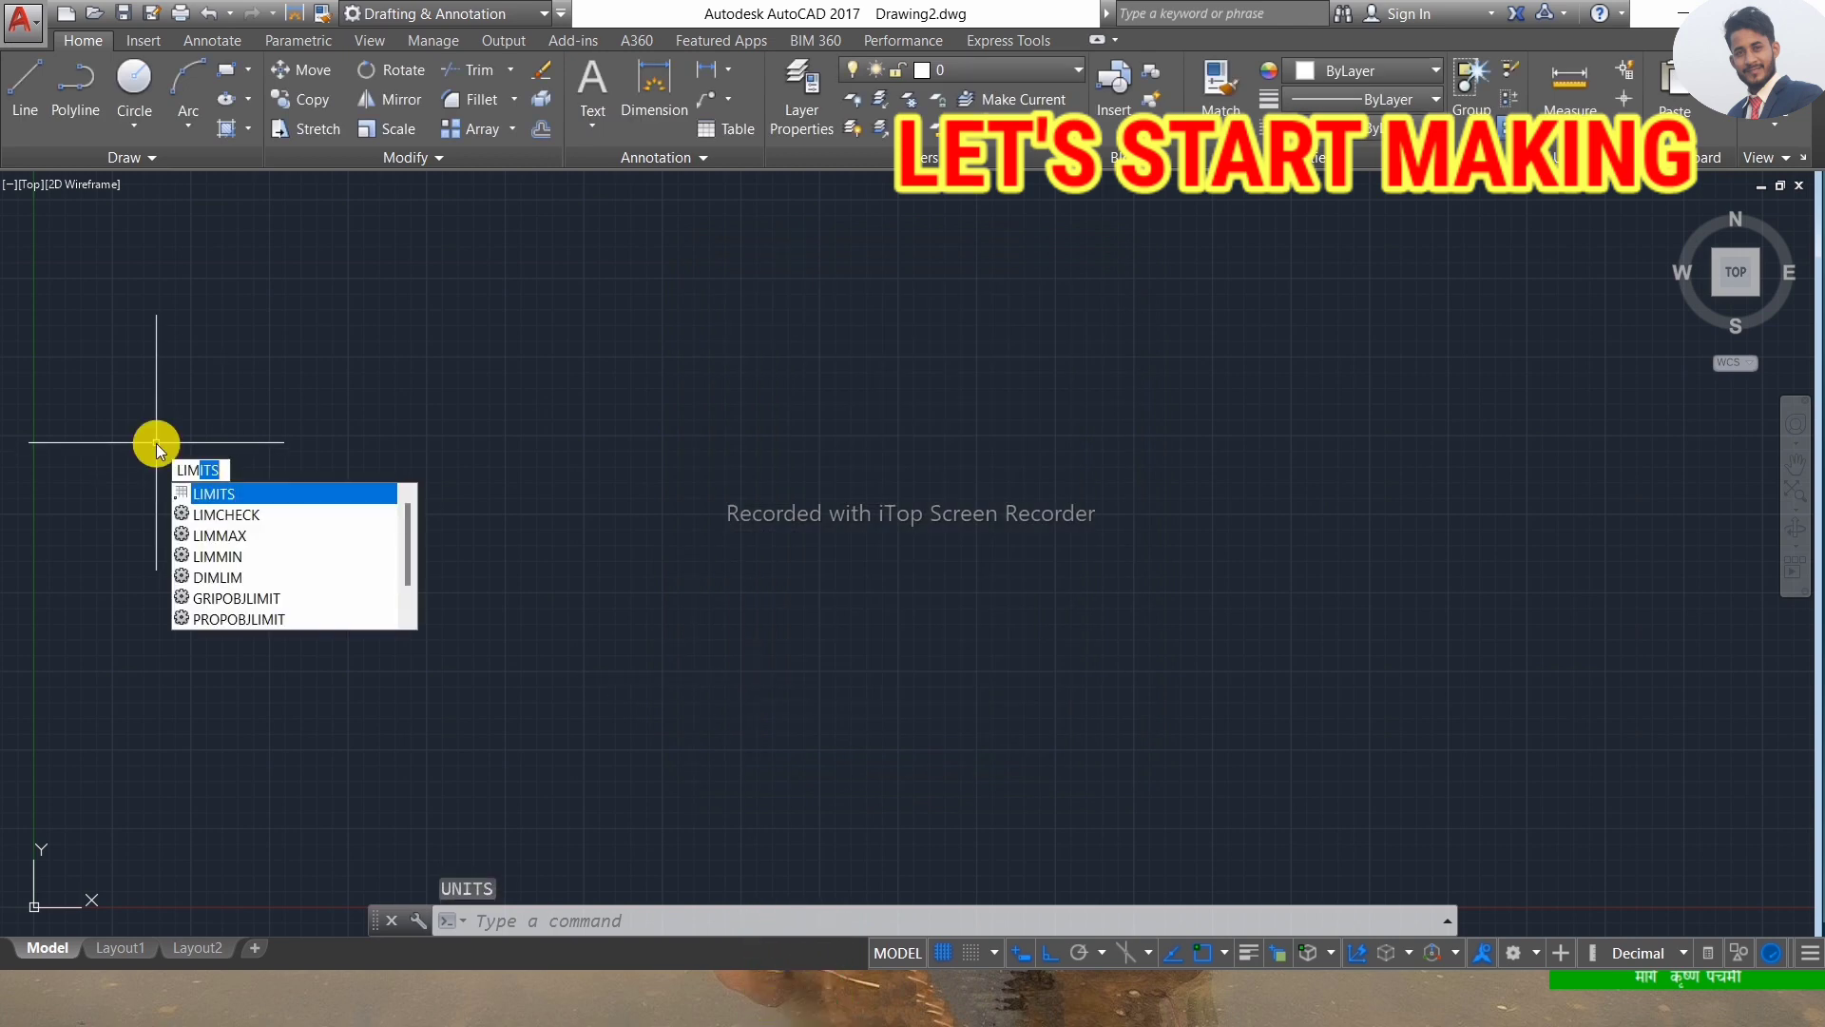
key(Return)
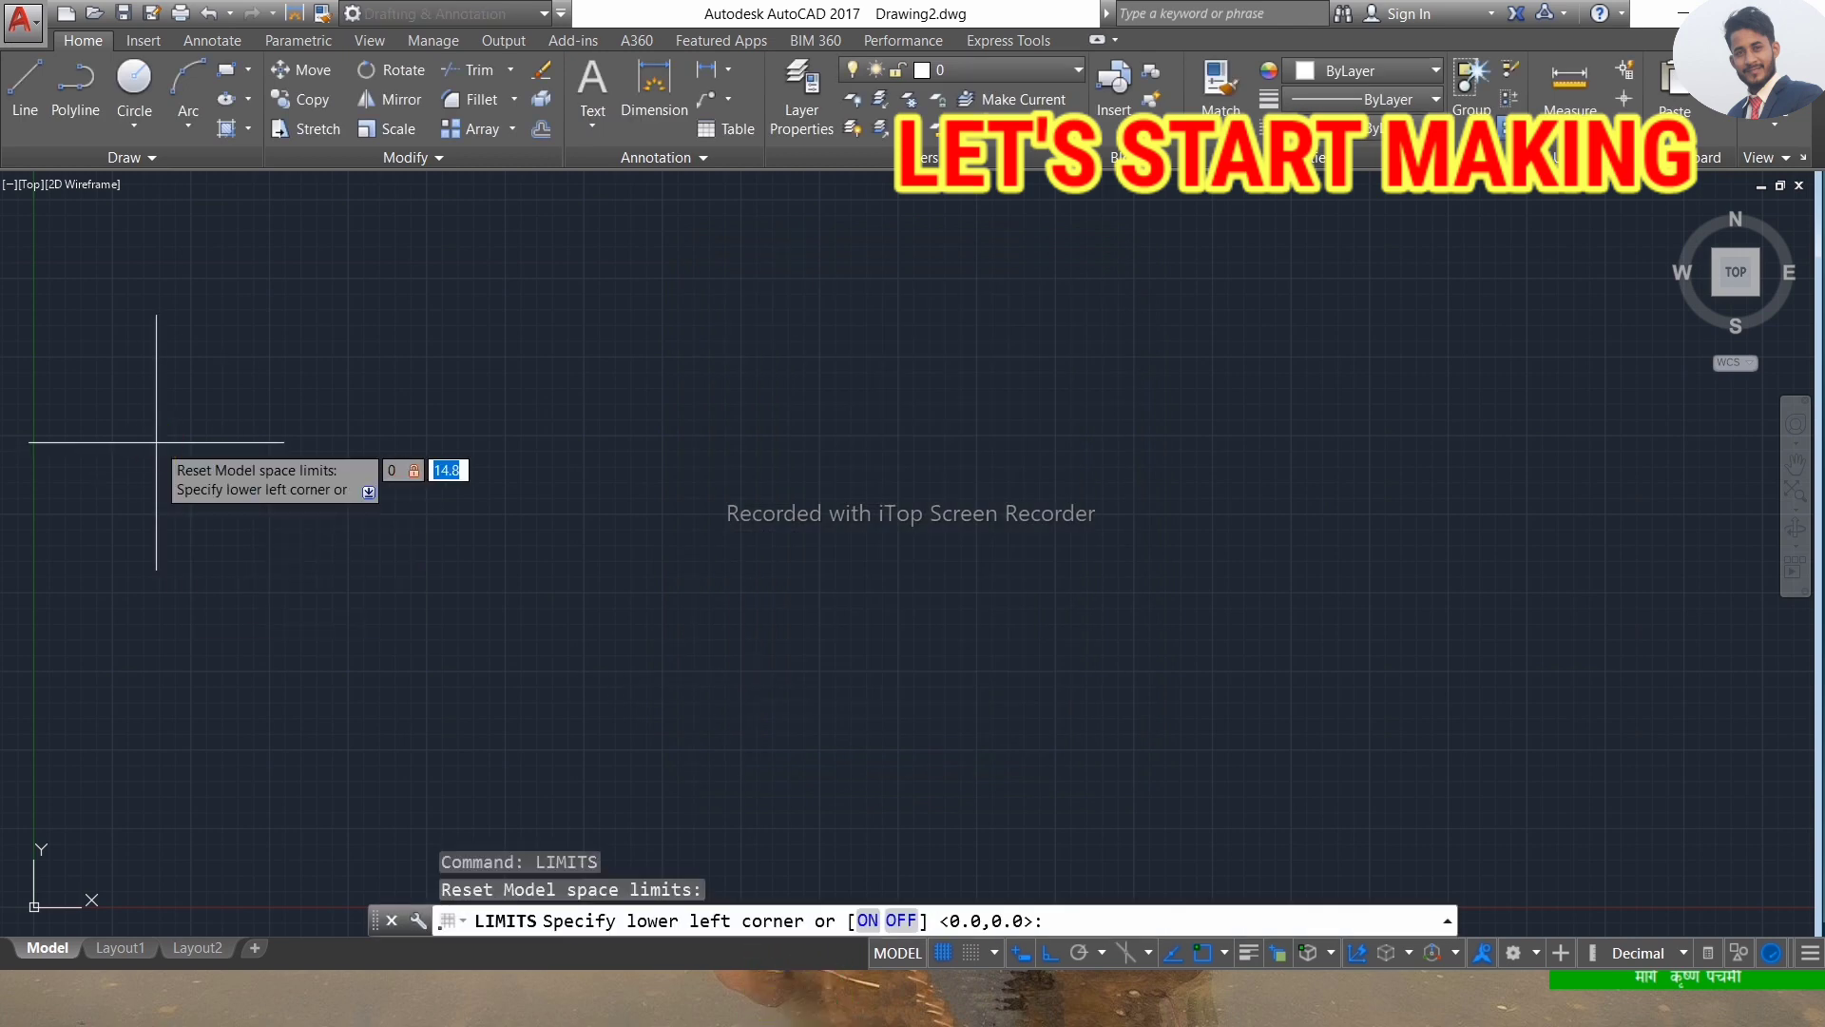
key(Return)
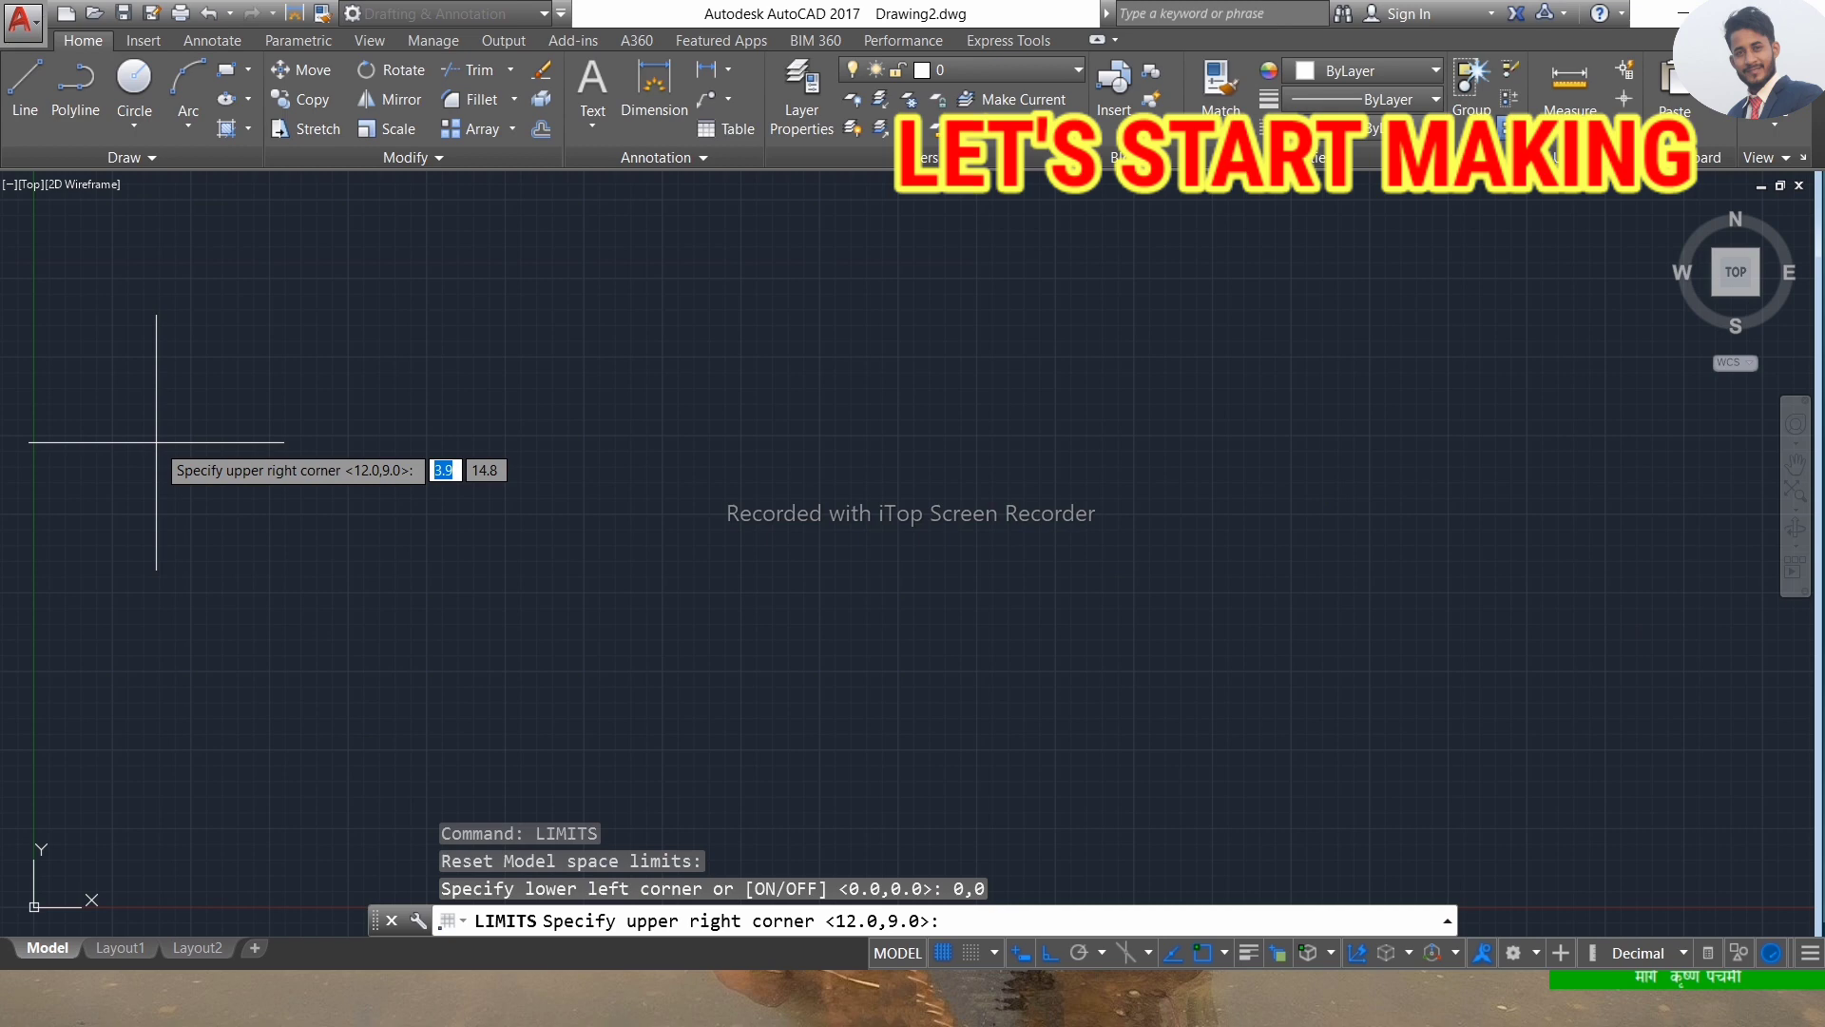
text(500)
key(Tab)
text(500)
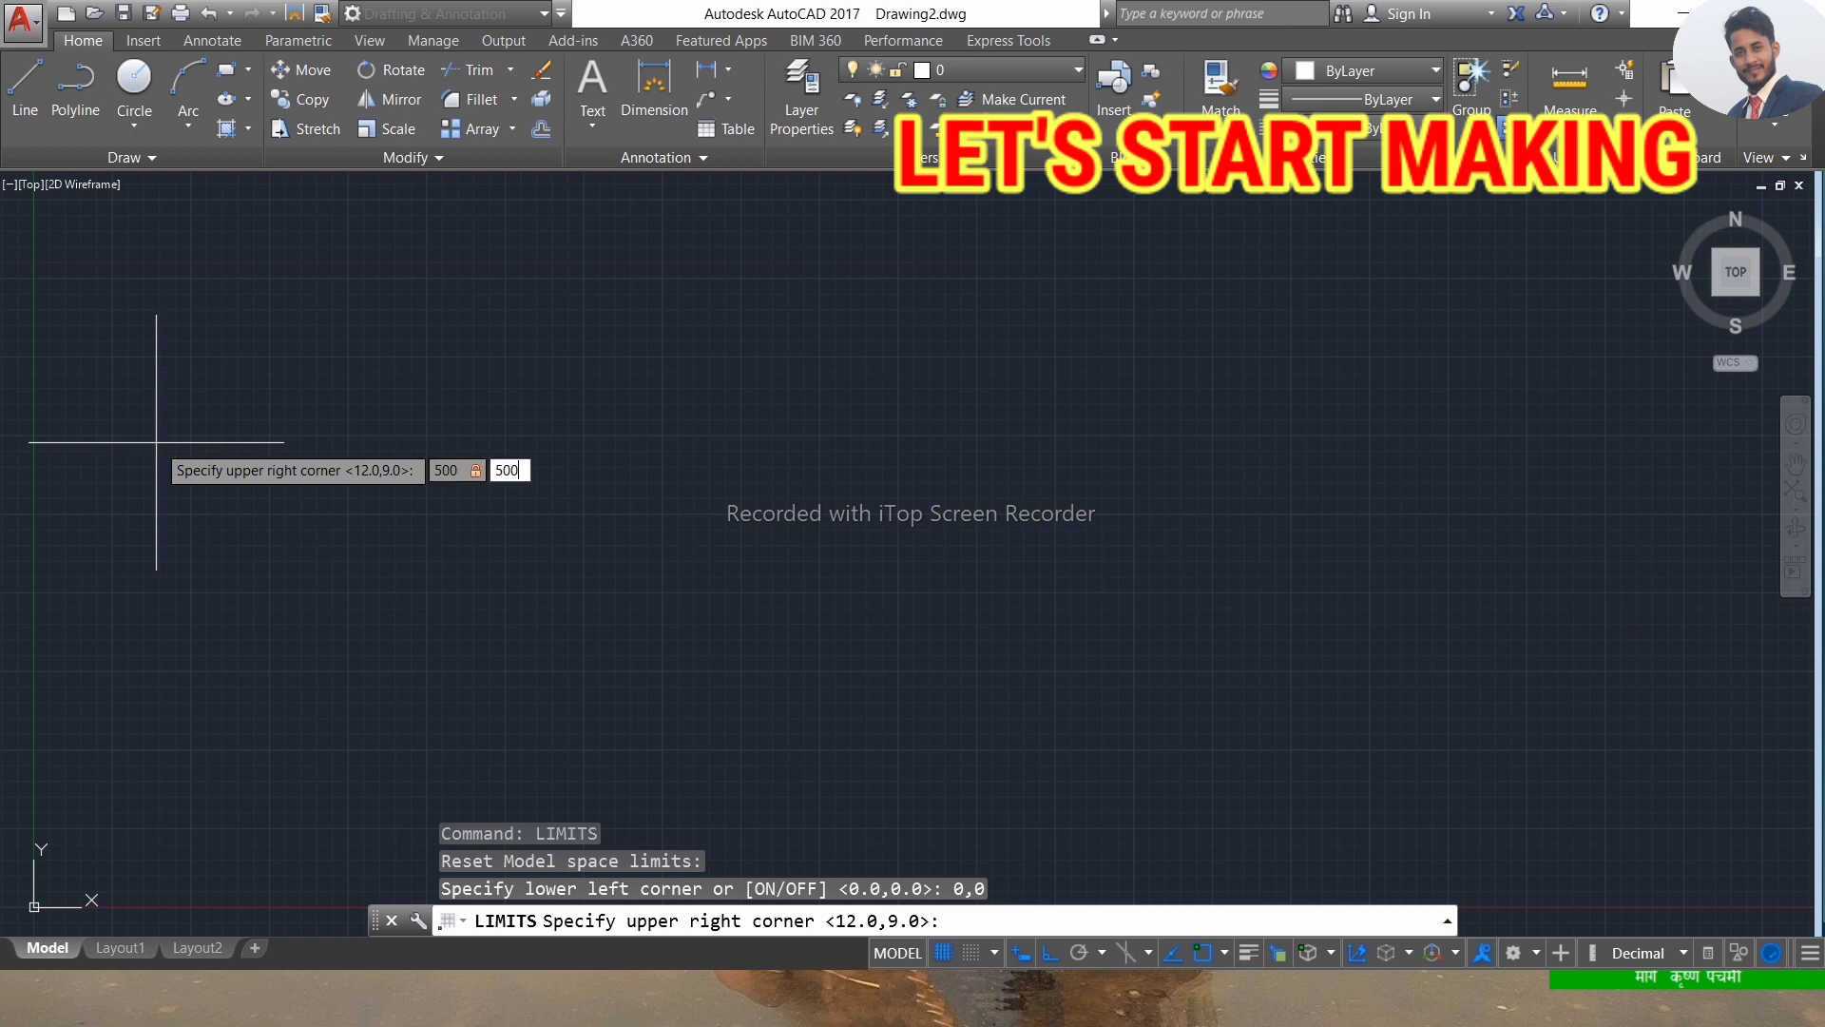
key(Return)
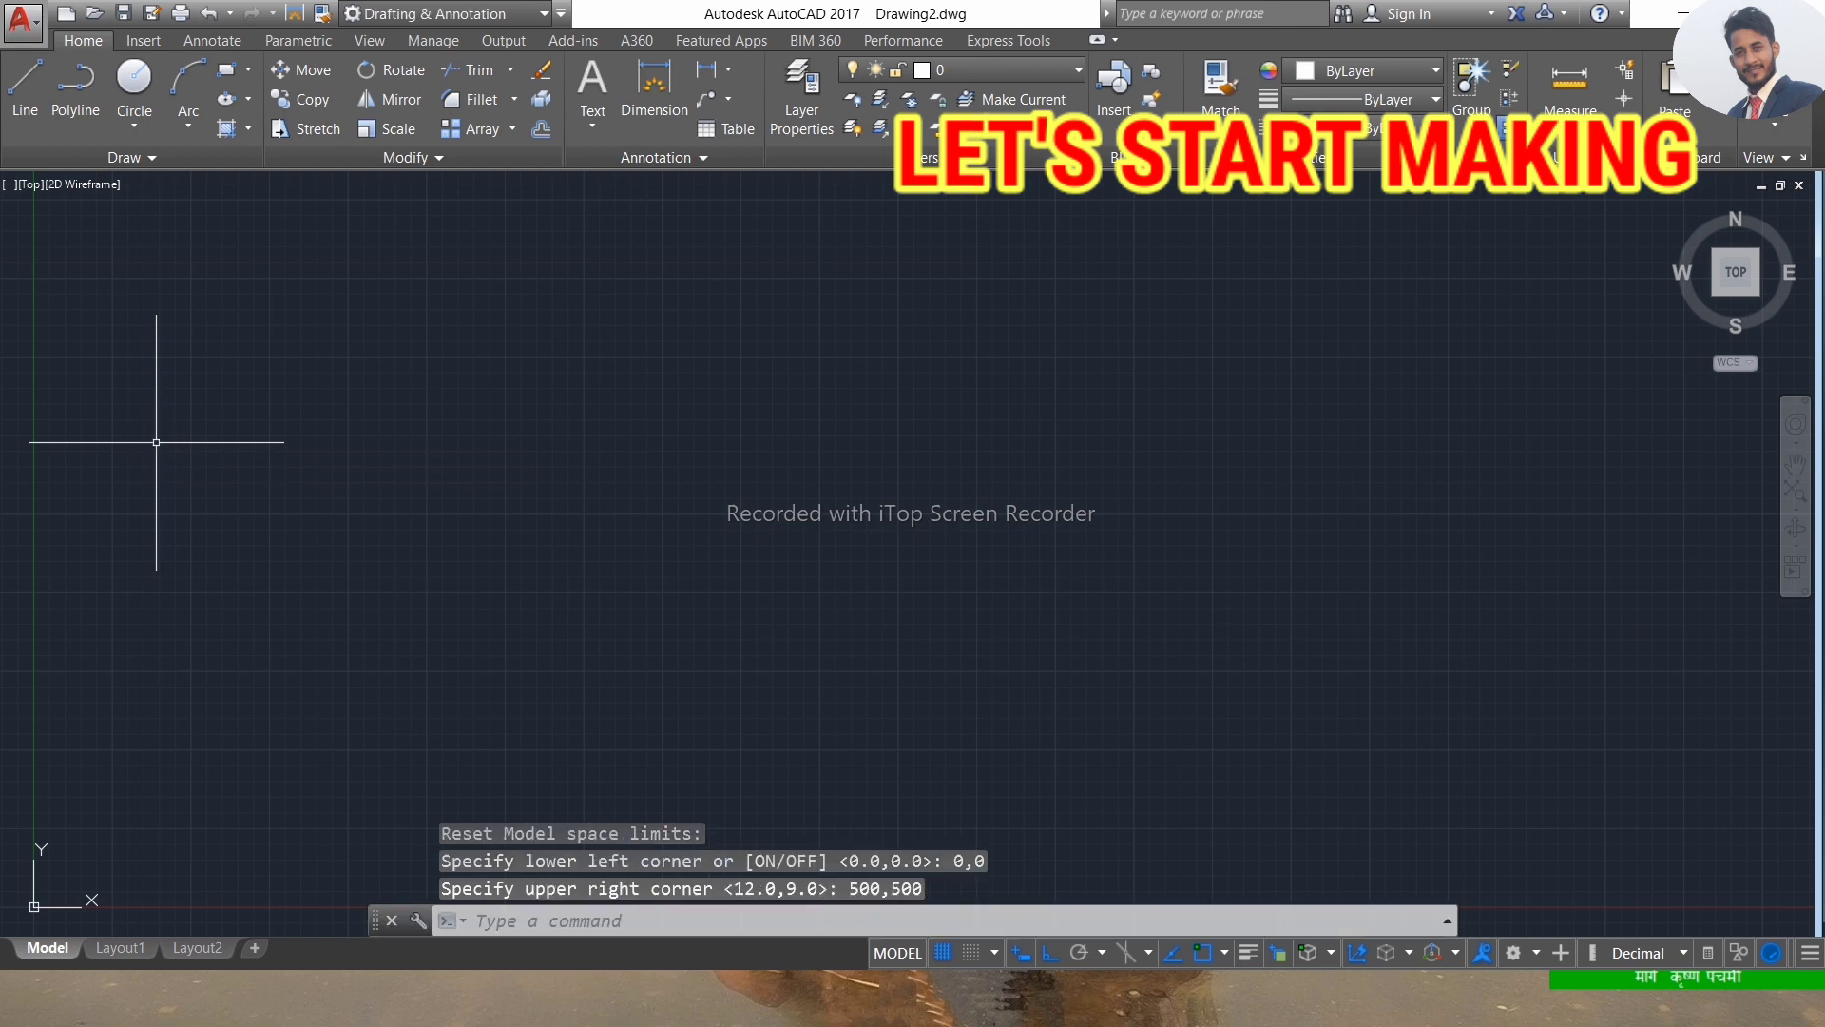
Zoom All to the new limits and turn the grid off.
text(z)
key(Return)
text(a)
key(Return)
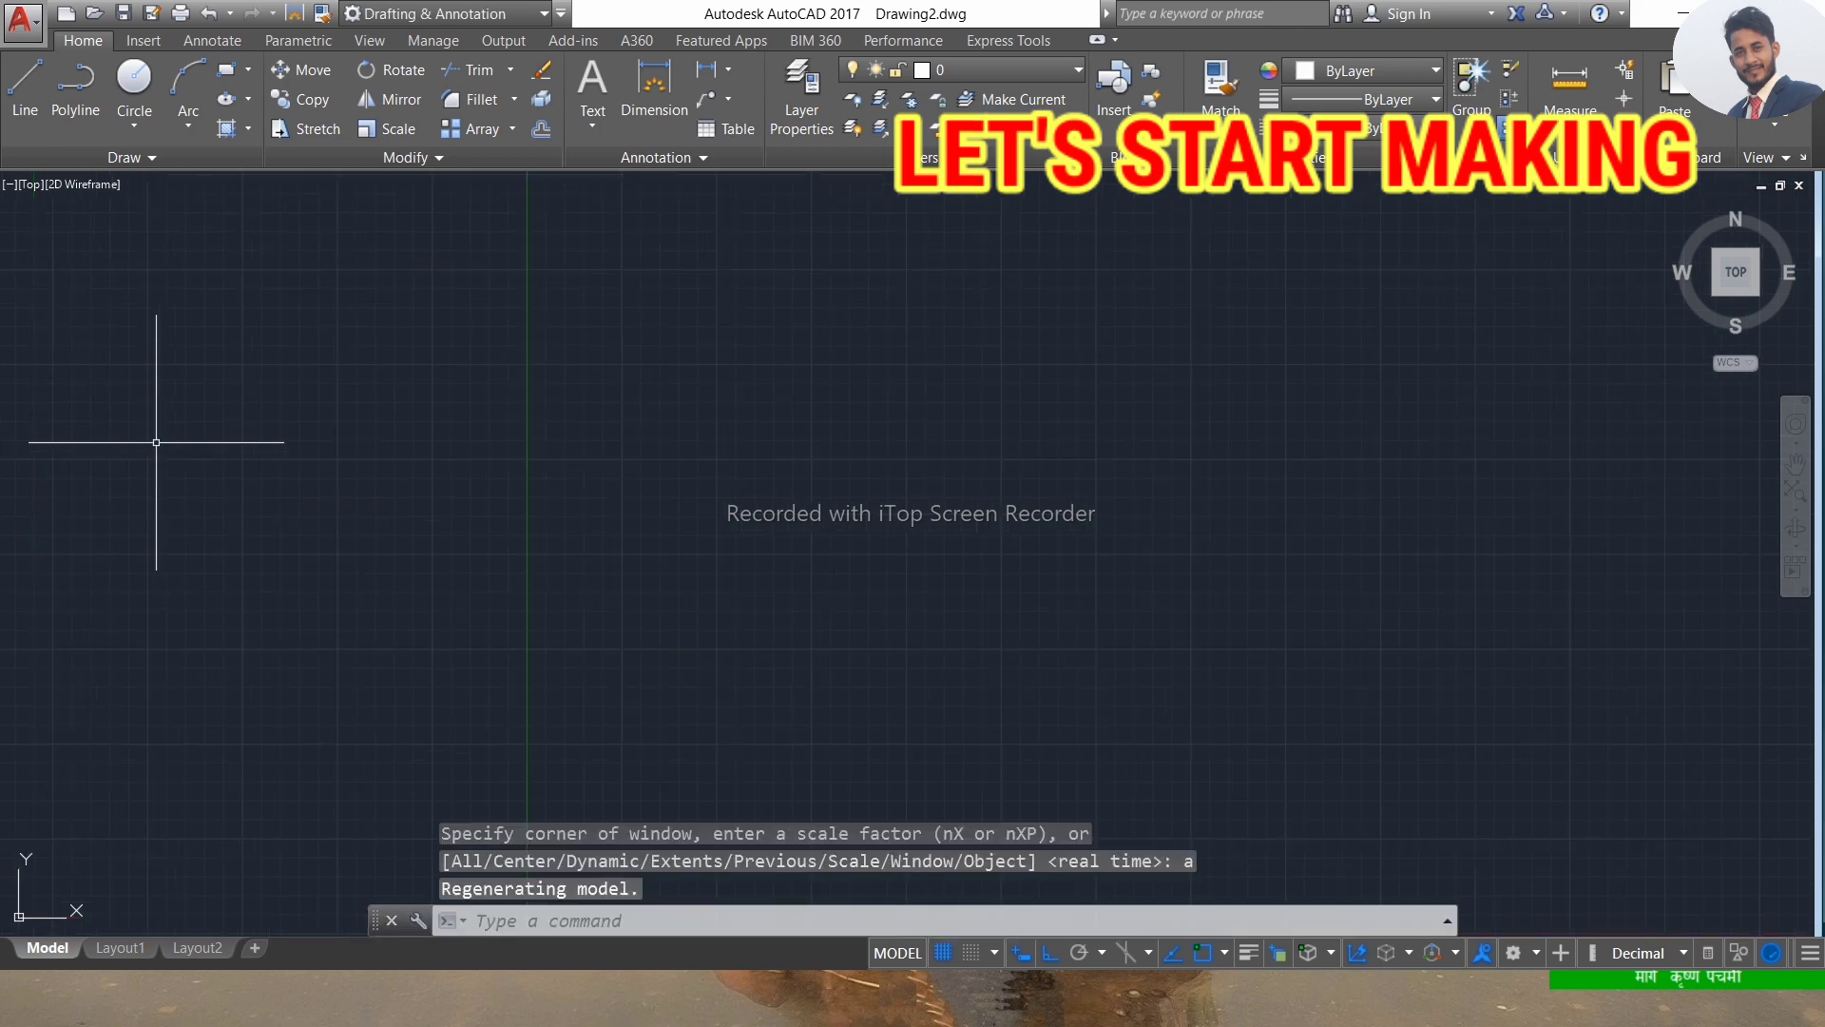
key(Escape)
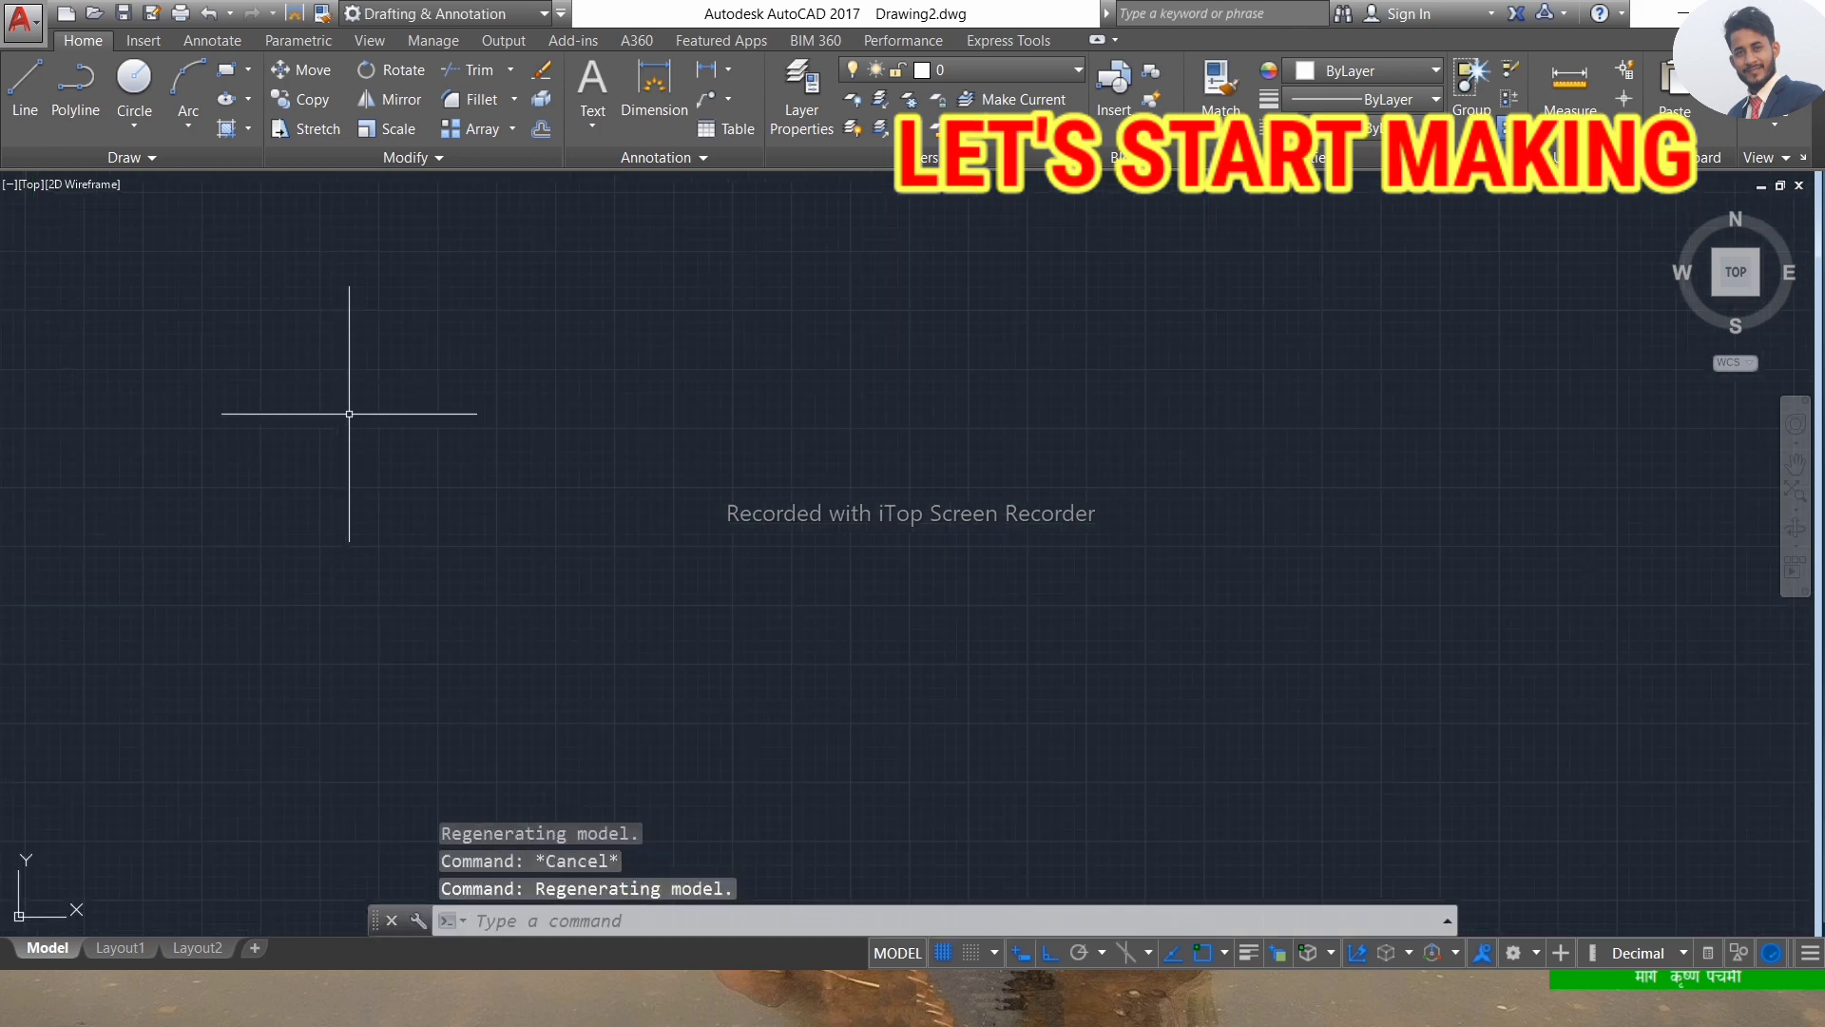
click(943, 951)
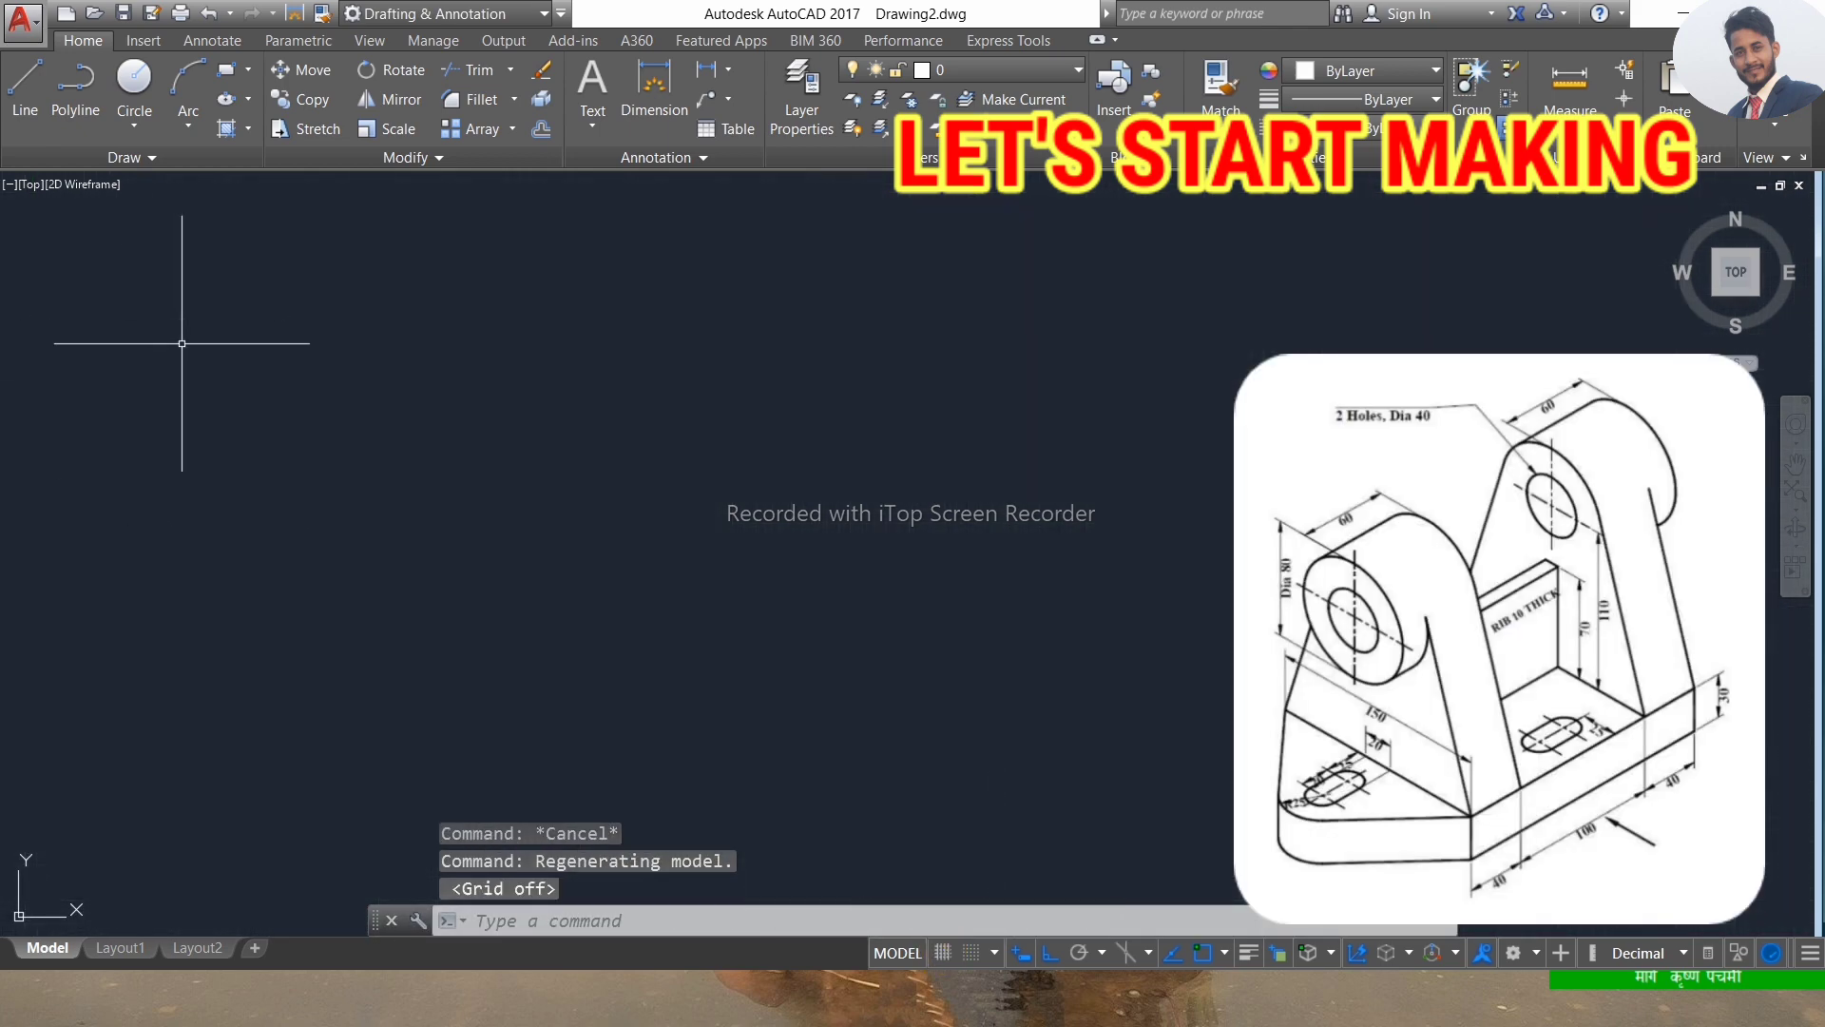
Draw the 180 by 150 base rectangle.
text(rec)
key(Return)
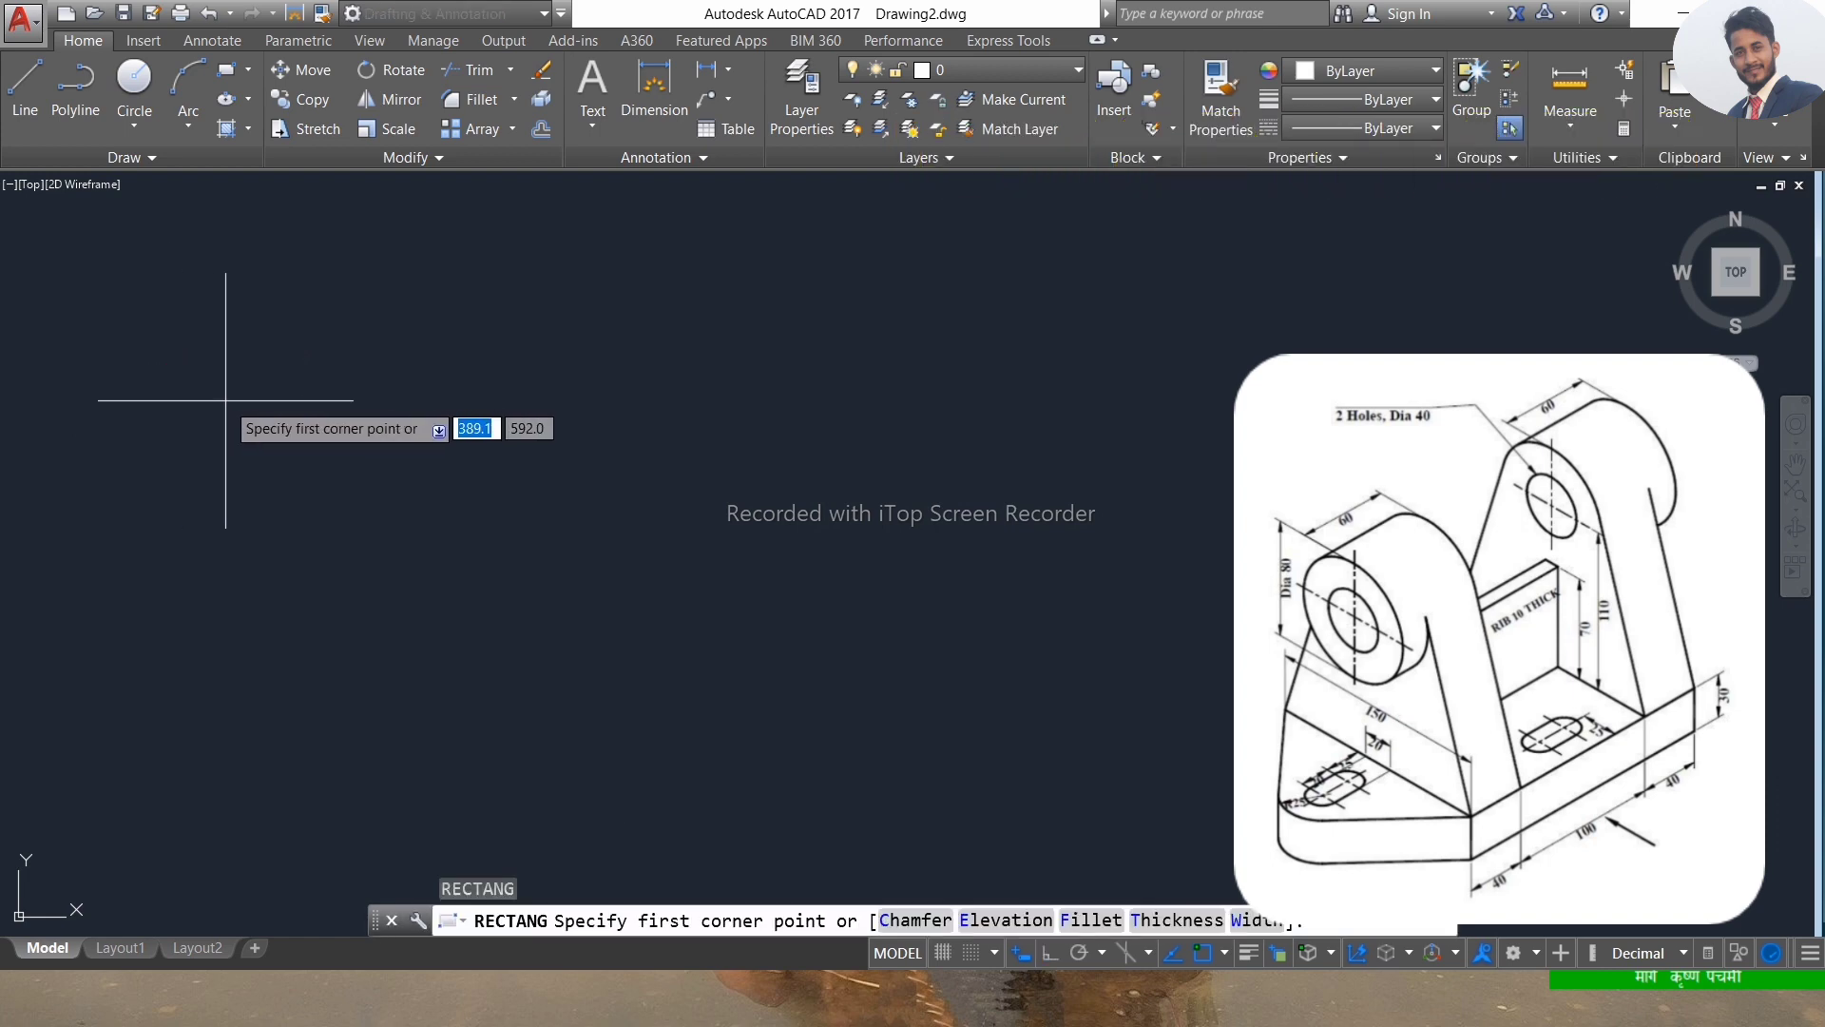
click(242, 367)
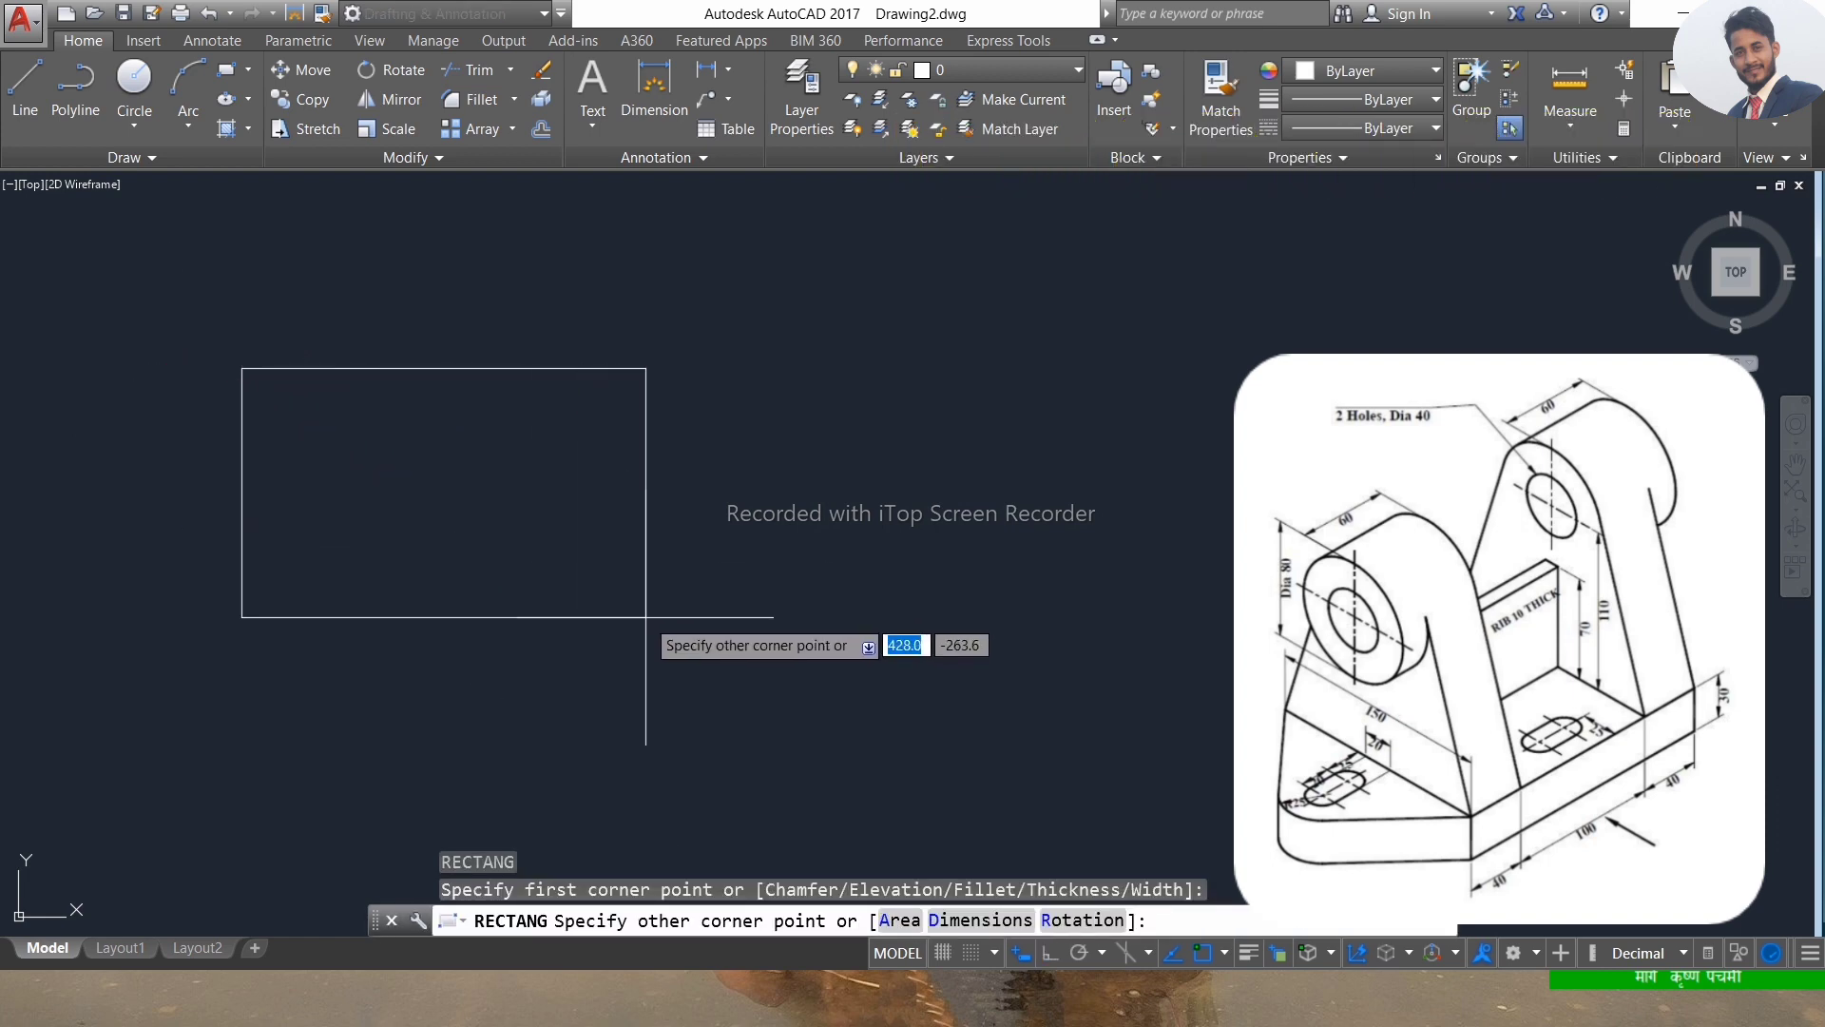
key(Tab)
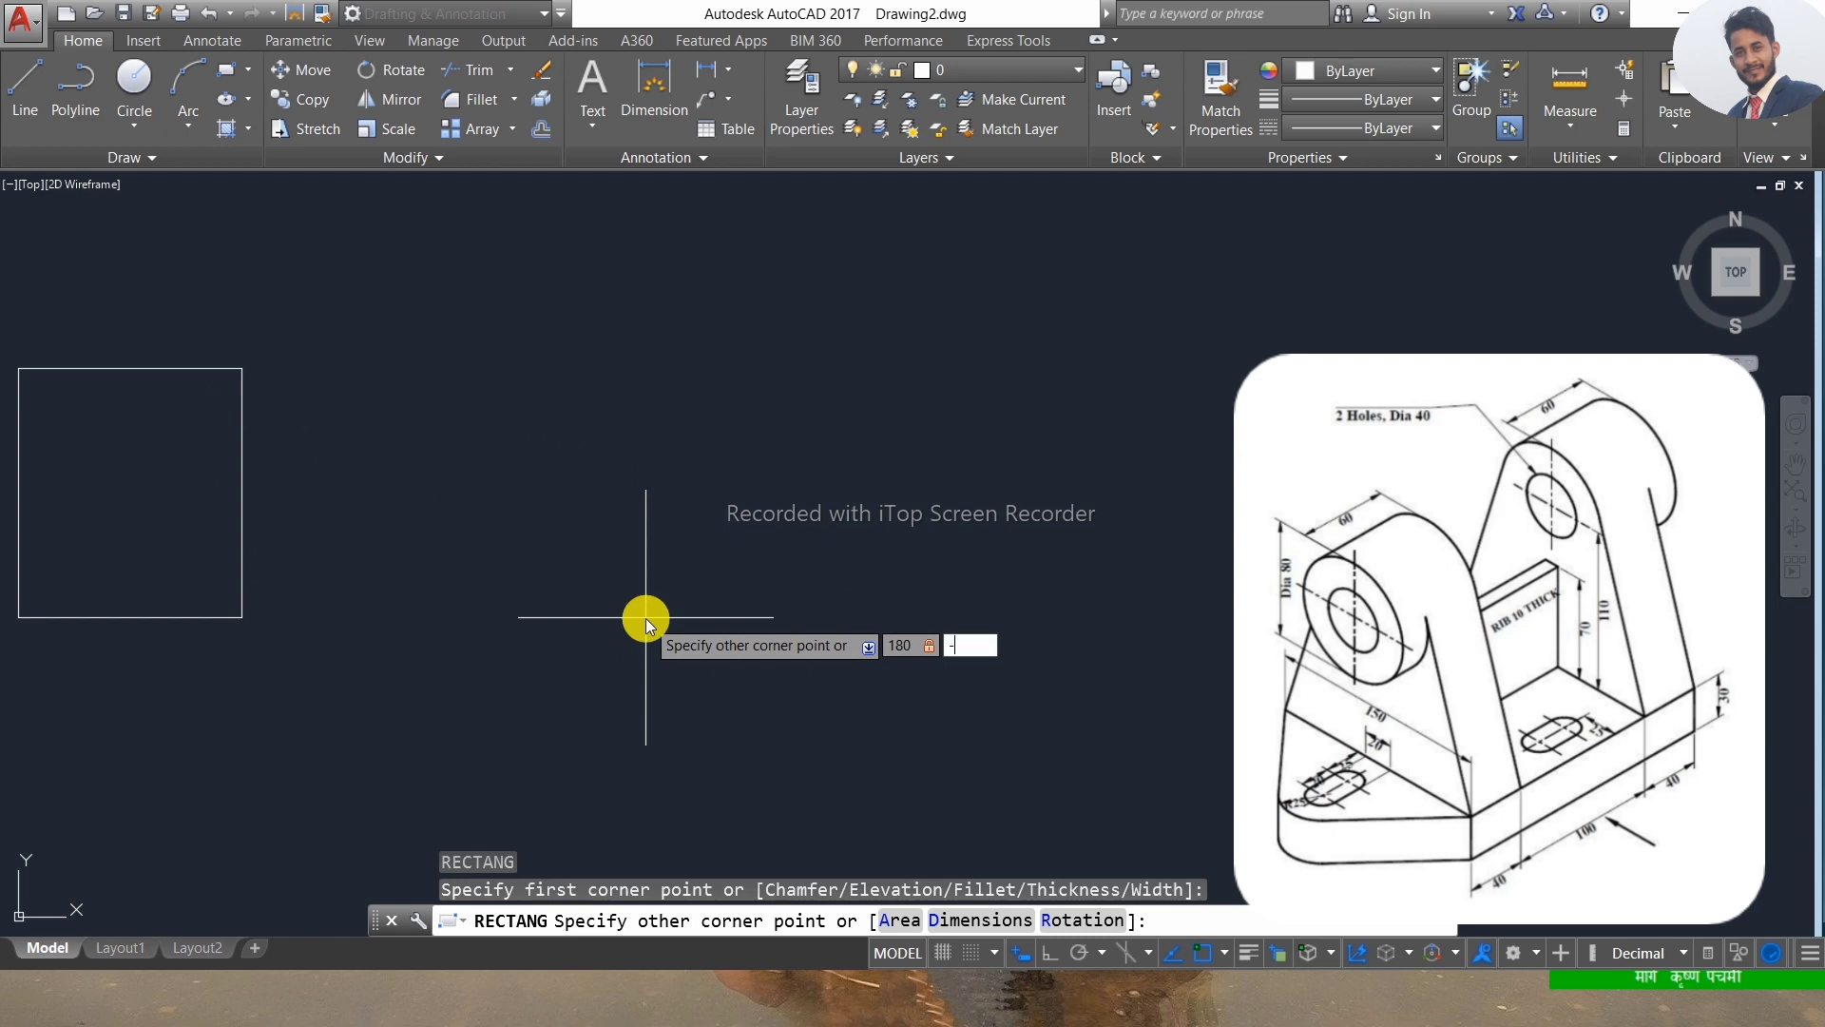
text(150)
key(Return)
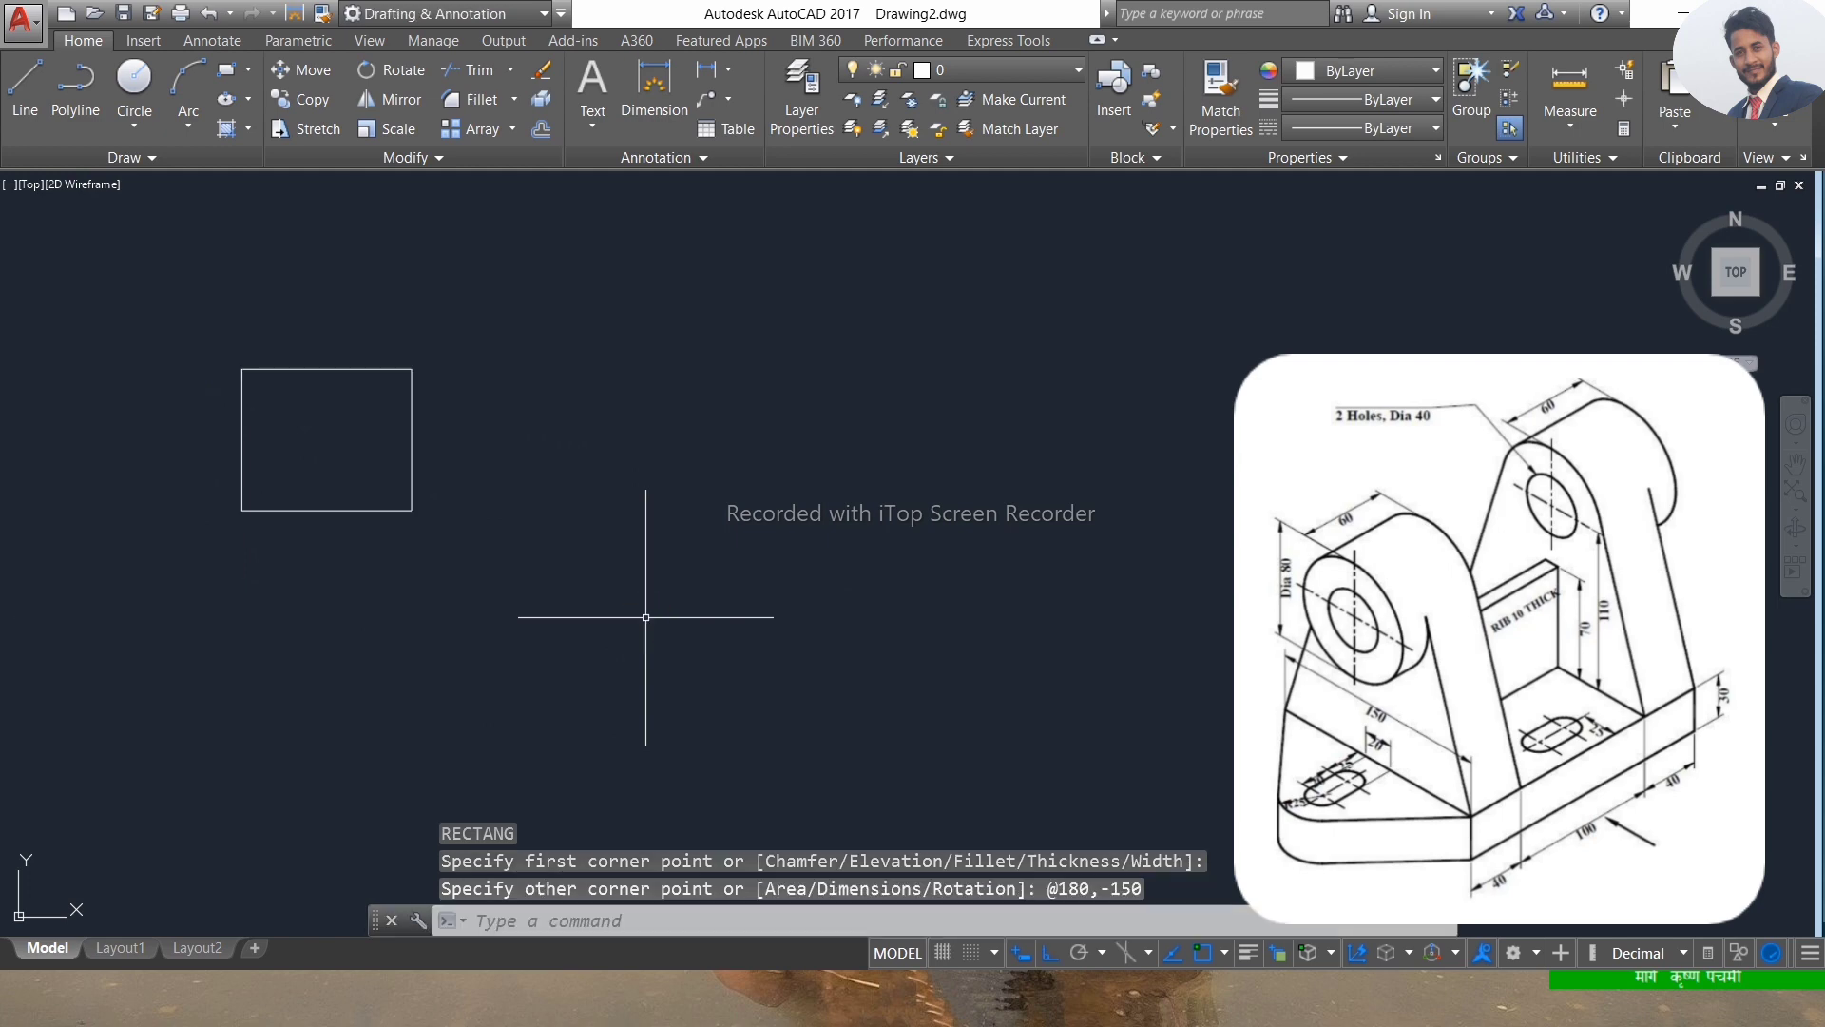
scroll(267, 358, up, 2)
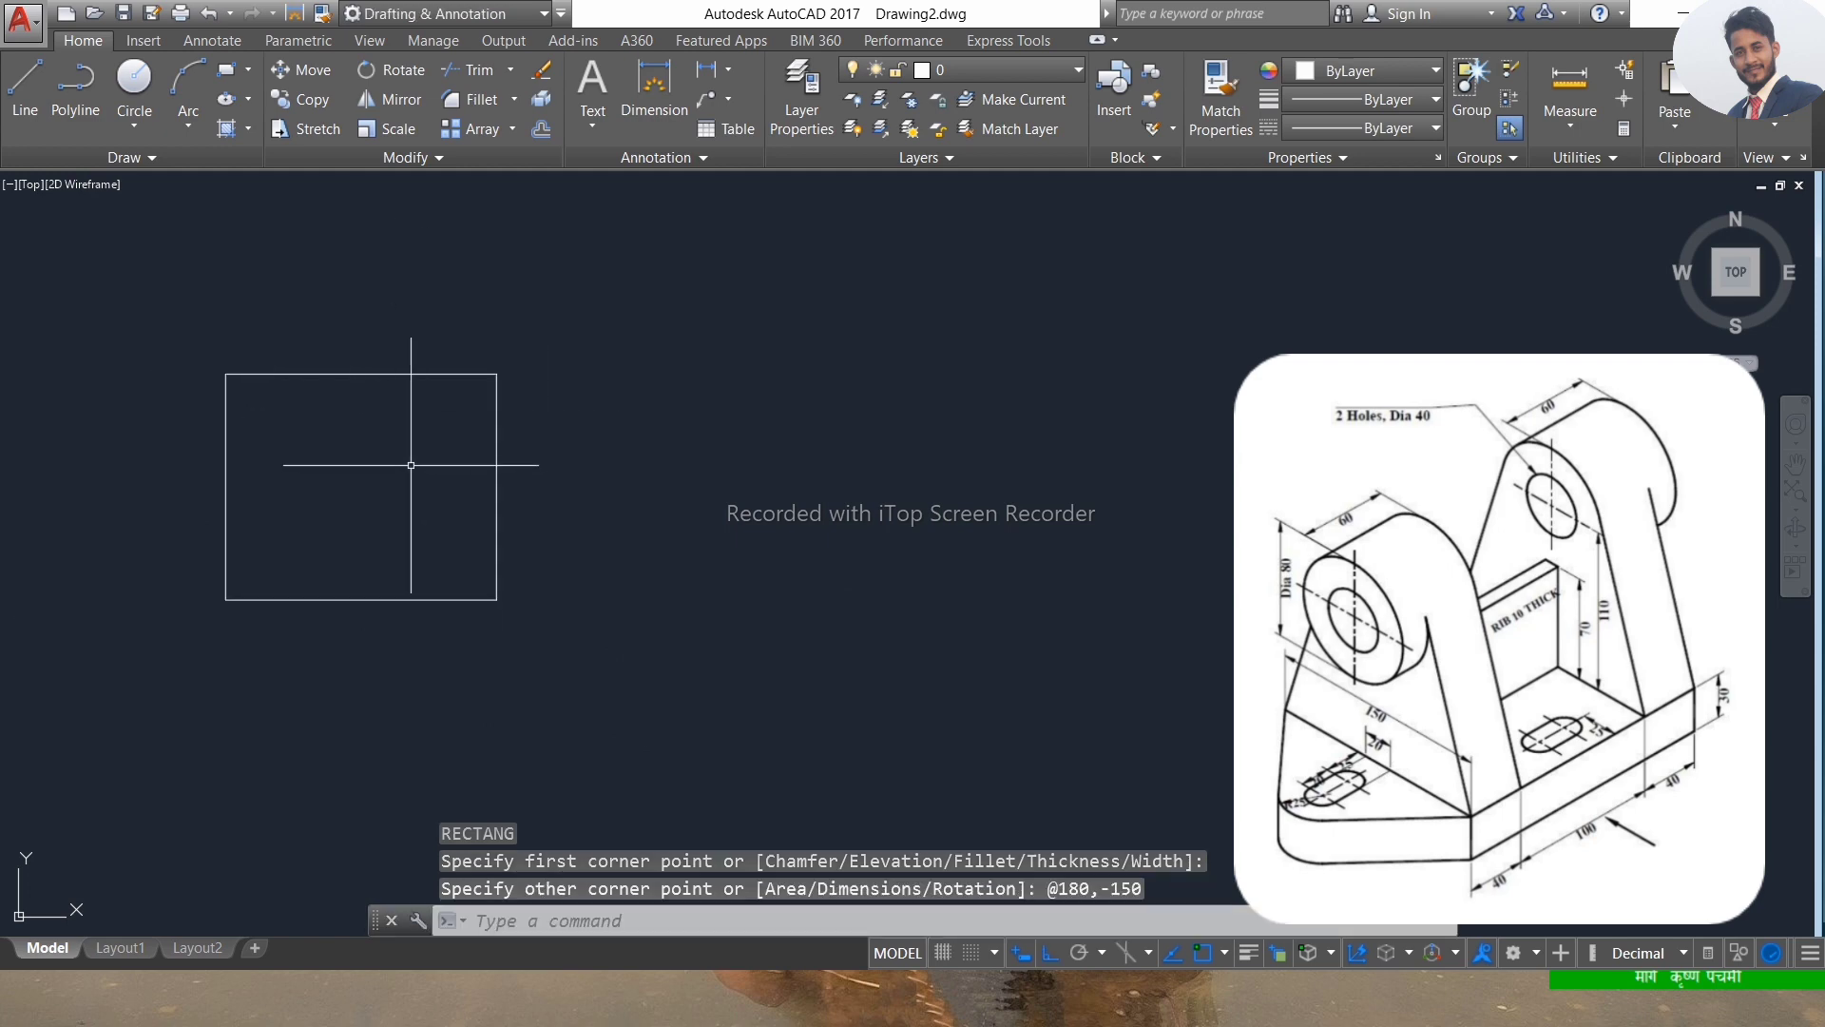
scroll(180, 407, up, 2)
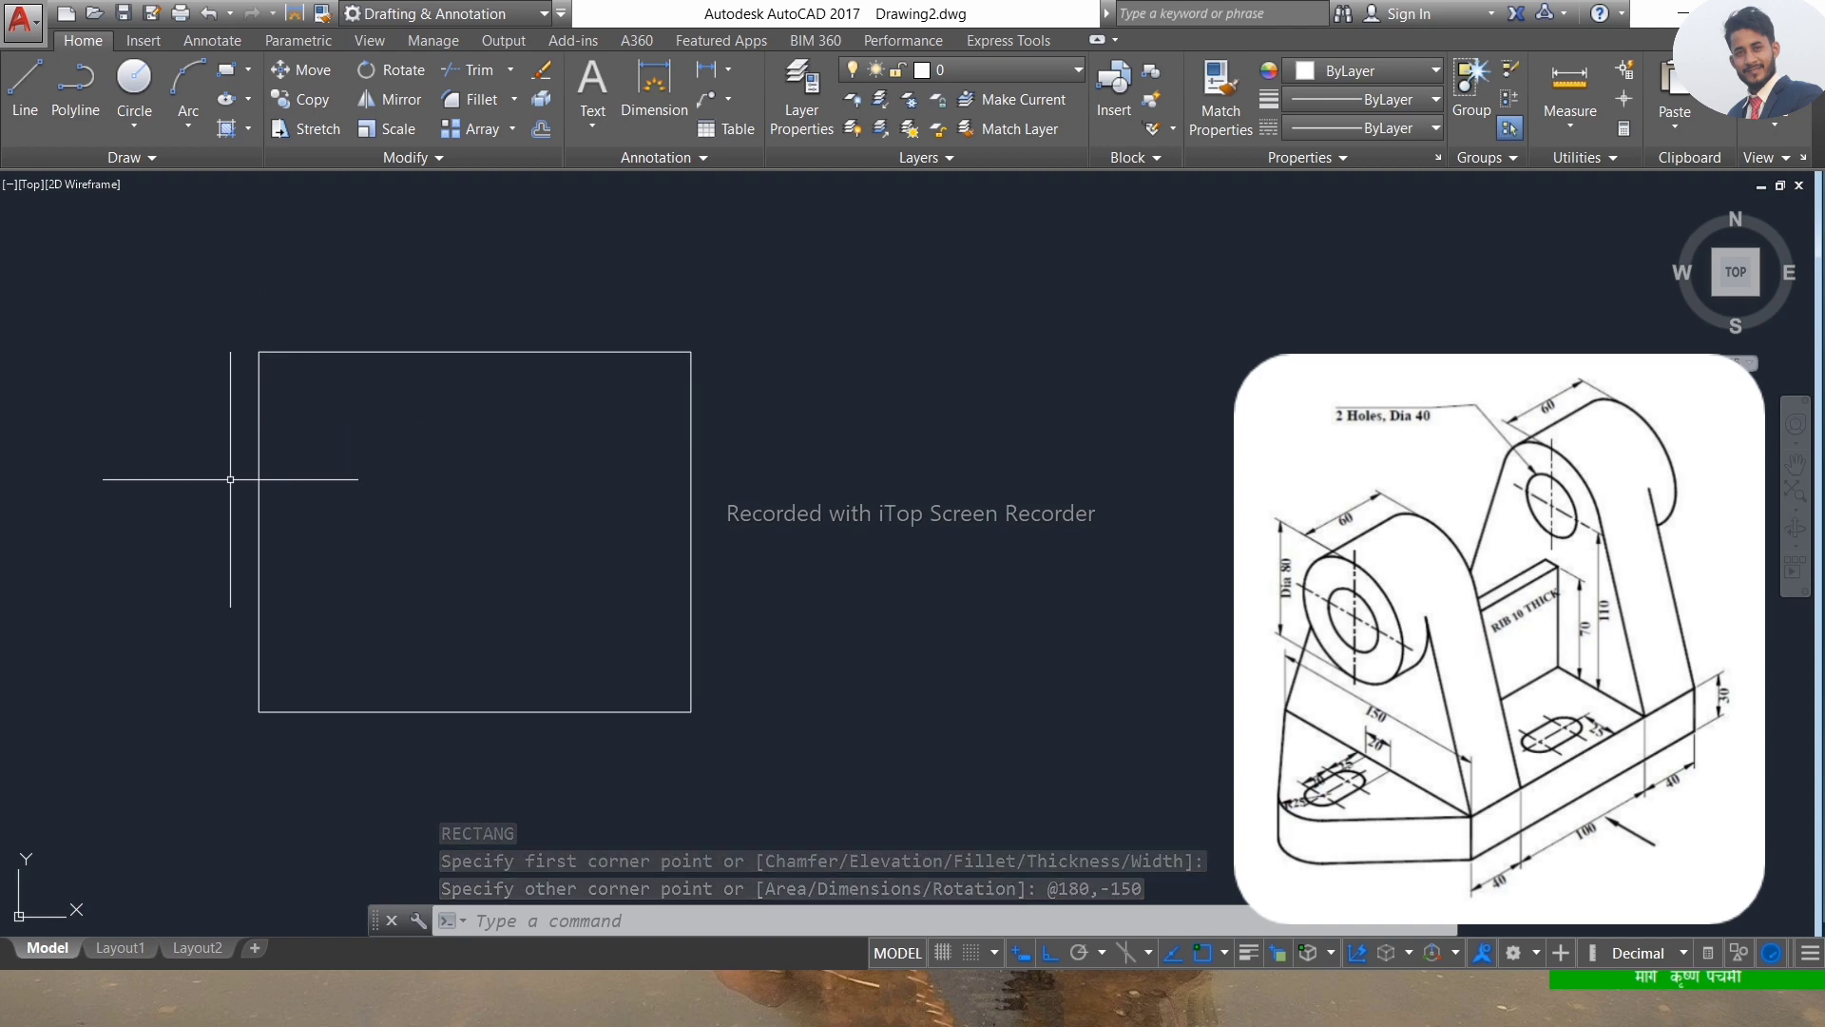
Draw a 20 by 20 square to the left of the base rectangle.
text(RE)
key(Escape)
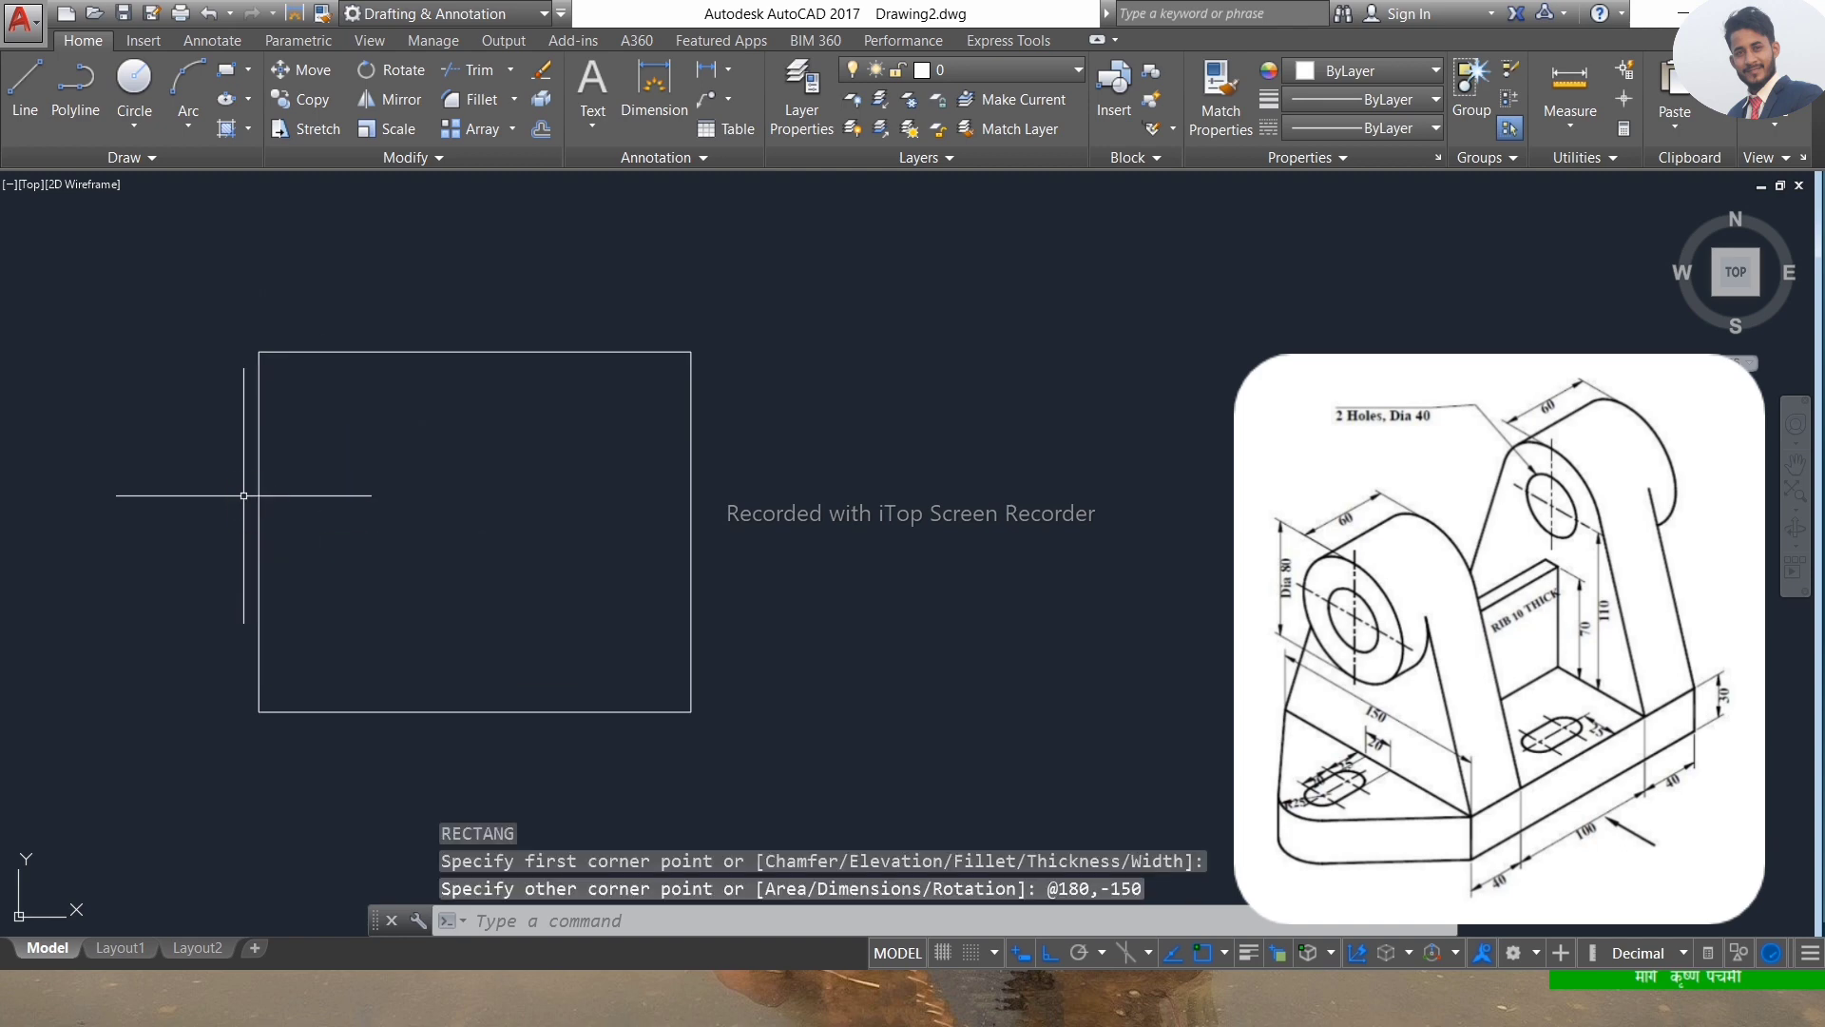
key(Return)
click(77, 401)
text(-20)
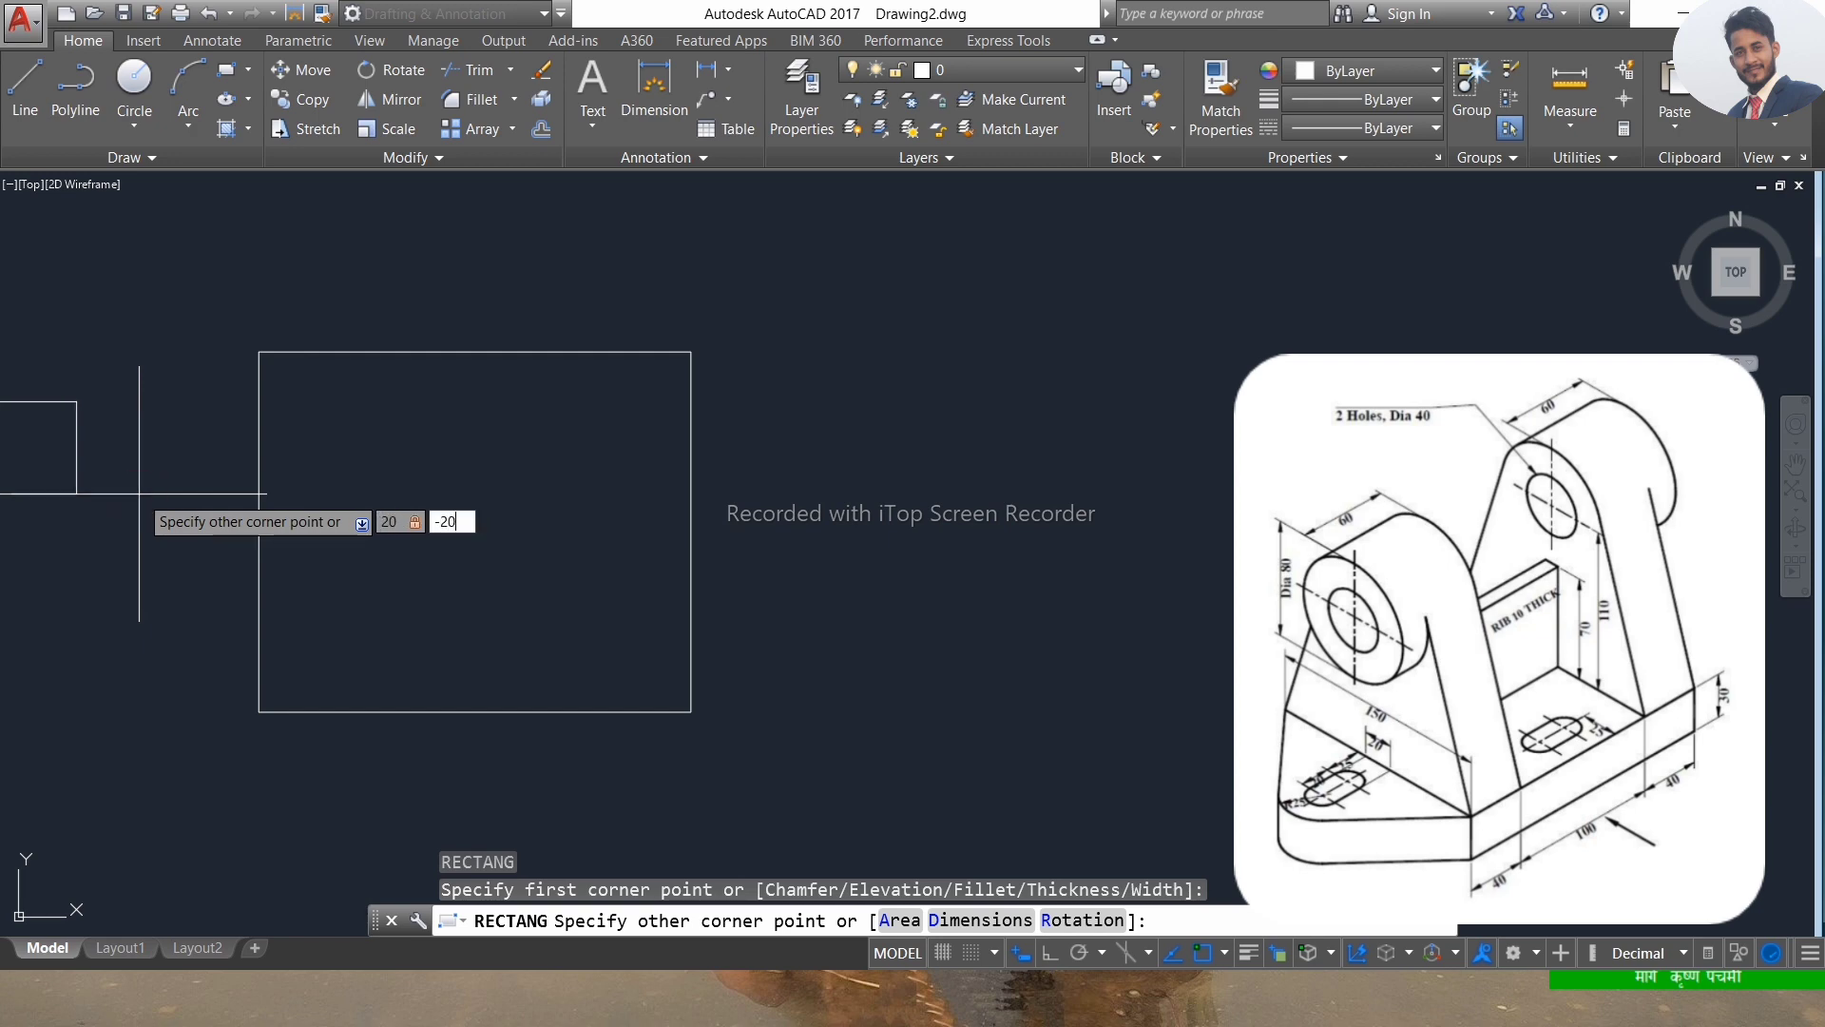
key(Return)
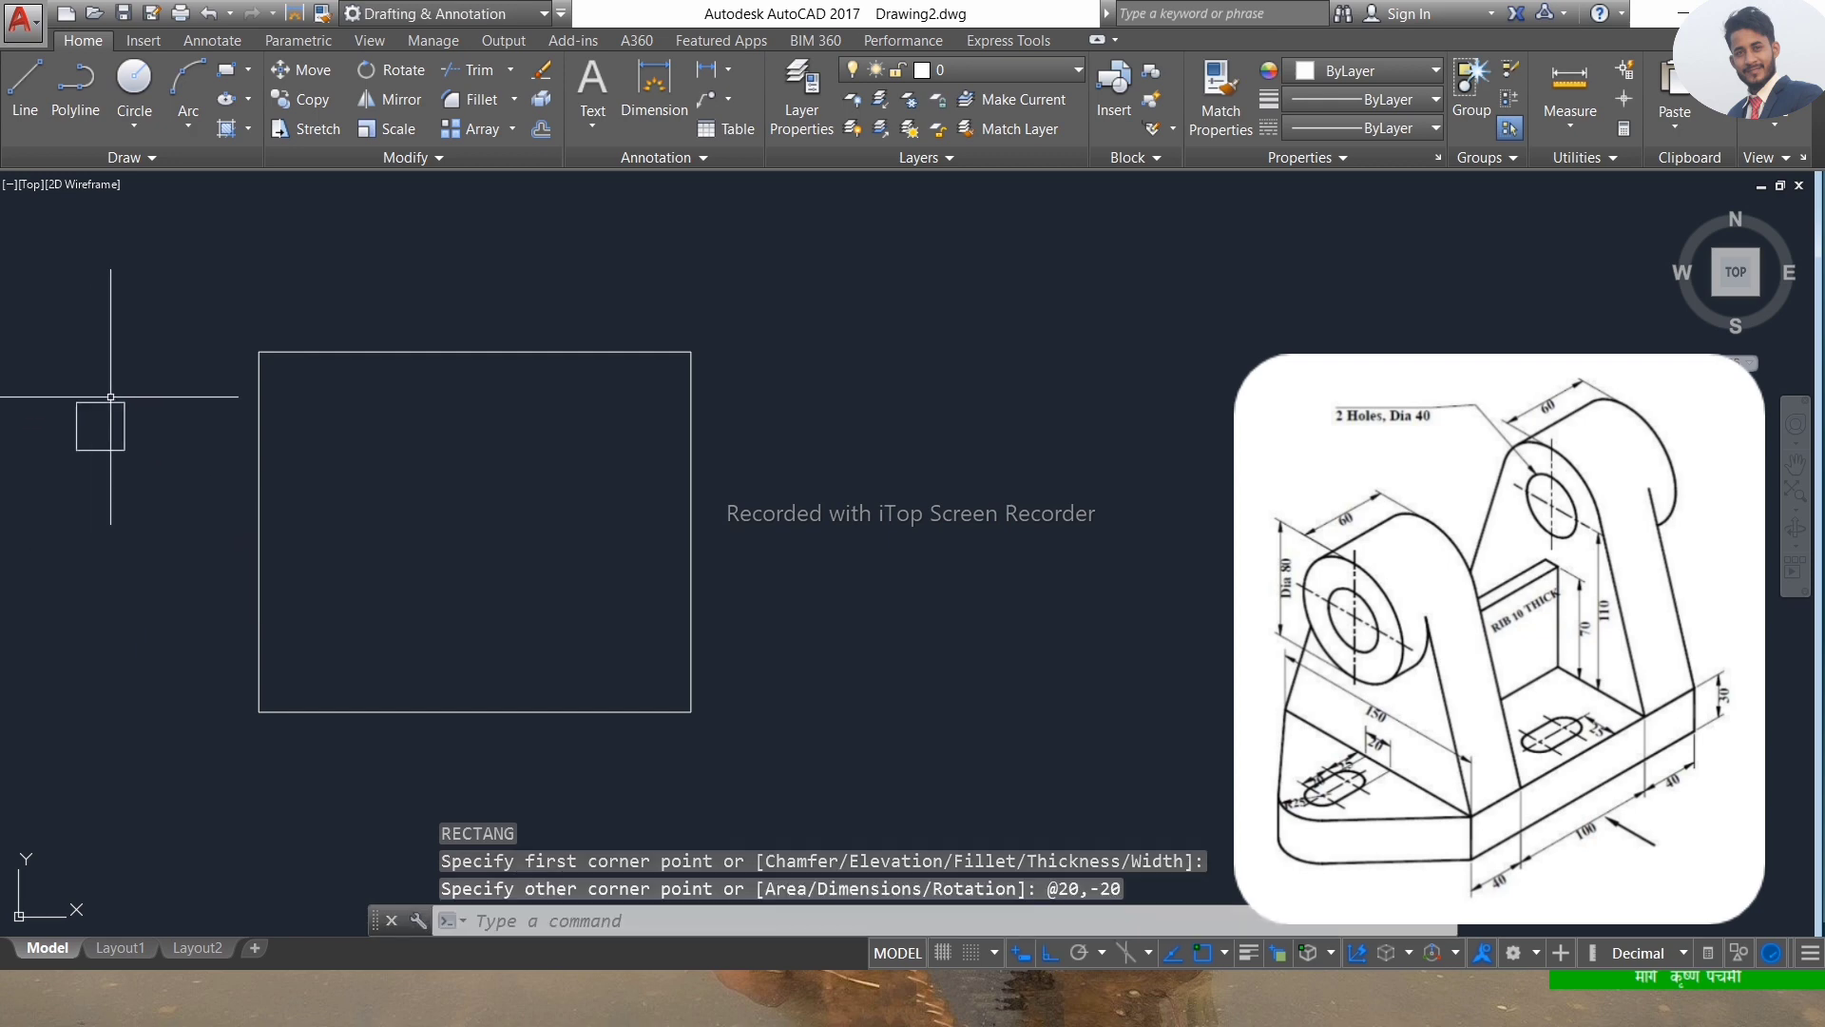
Move the small square against the base rectangle's left edge.
drag(111, 396, 24, 551)
key(Return)
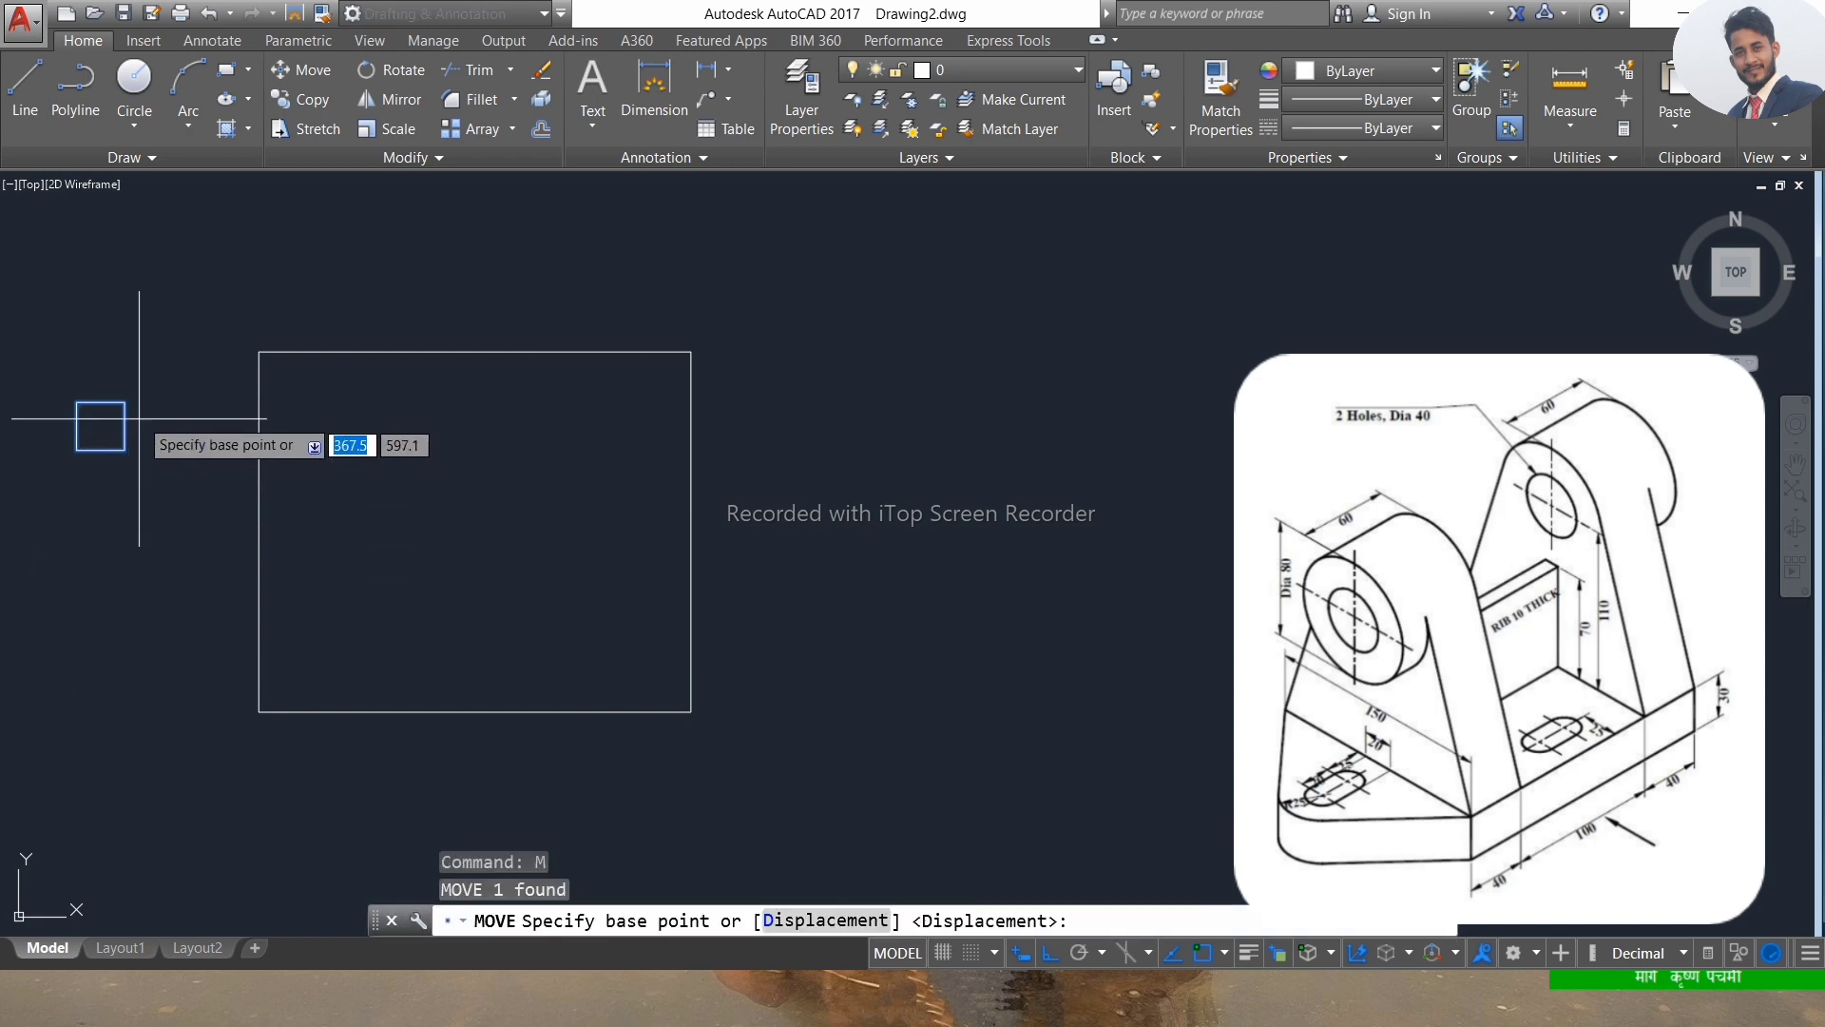
click(124, 425)
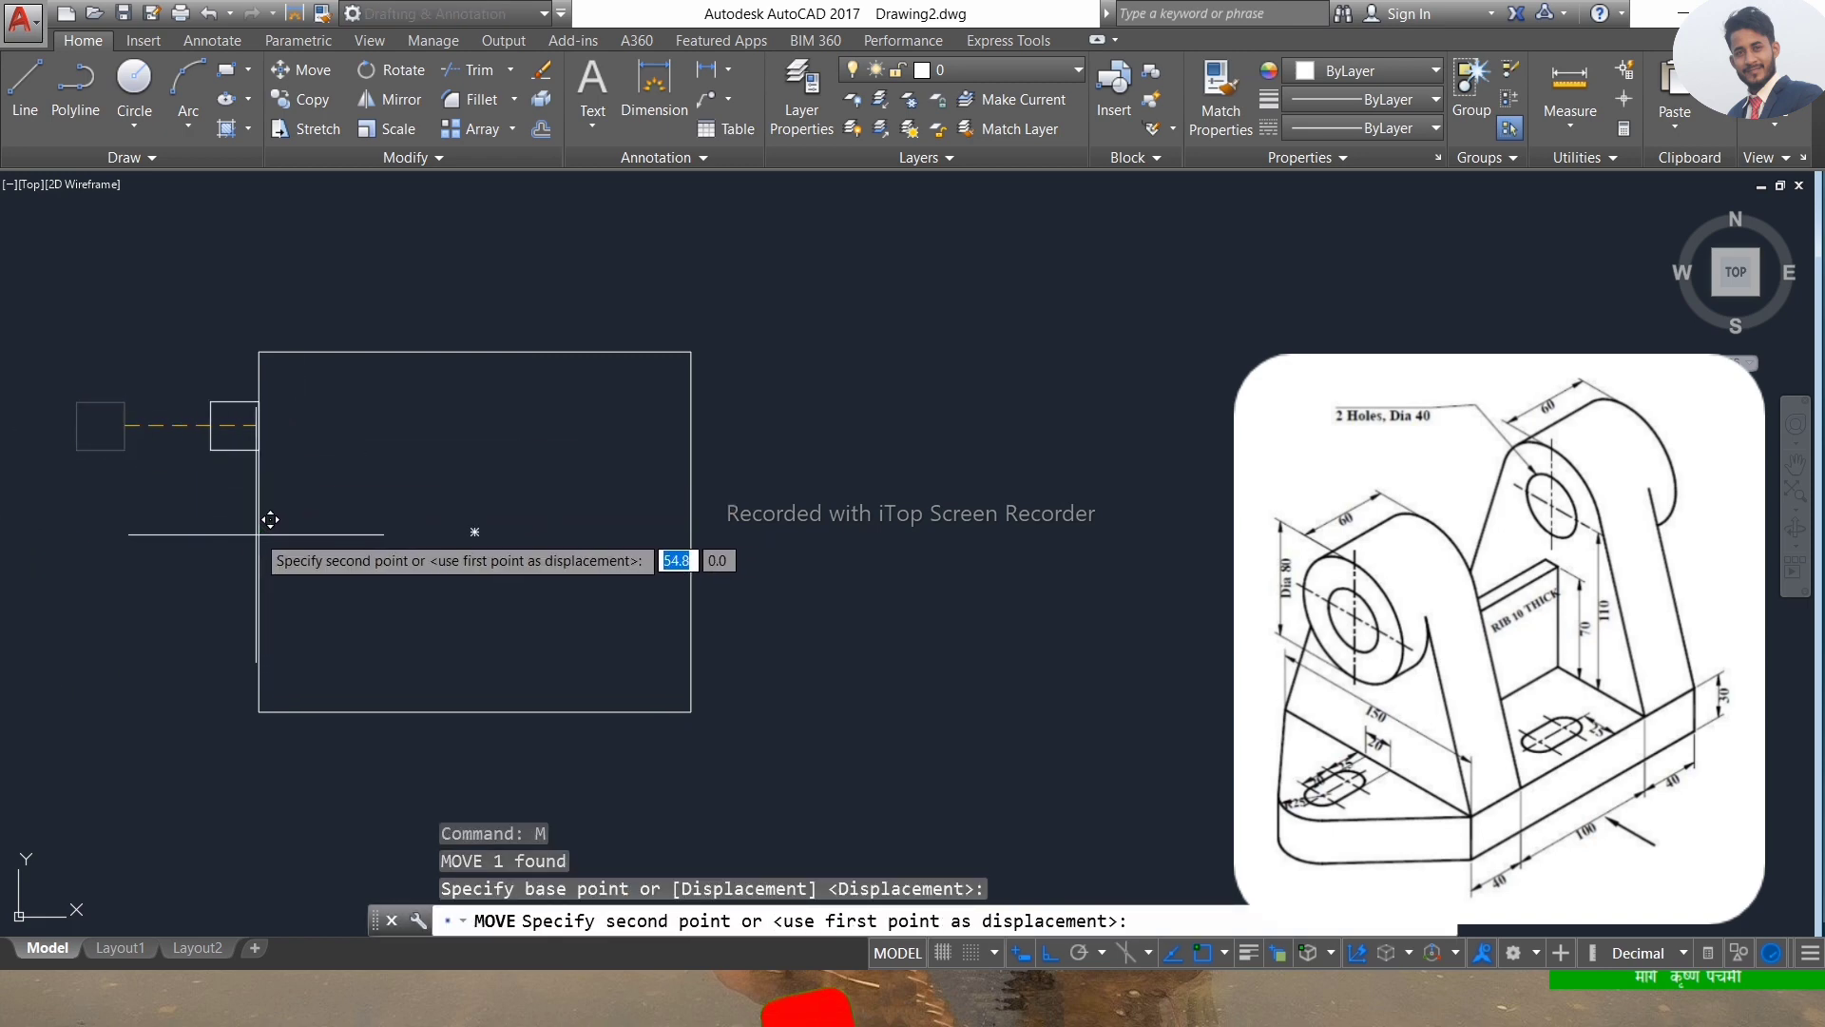
click(257, 530)
click(252, 470)
key(Escape)
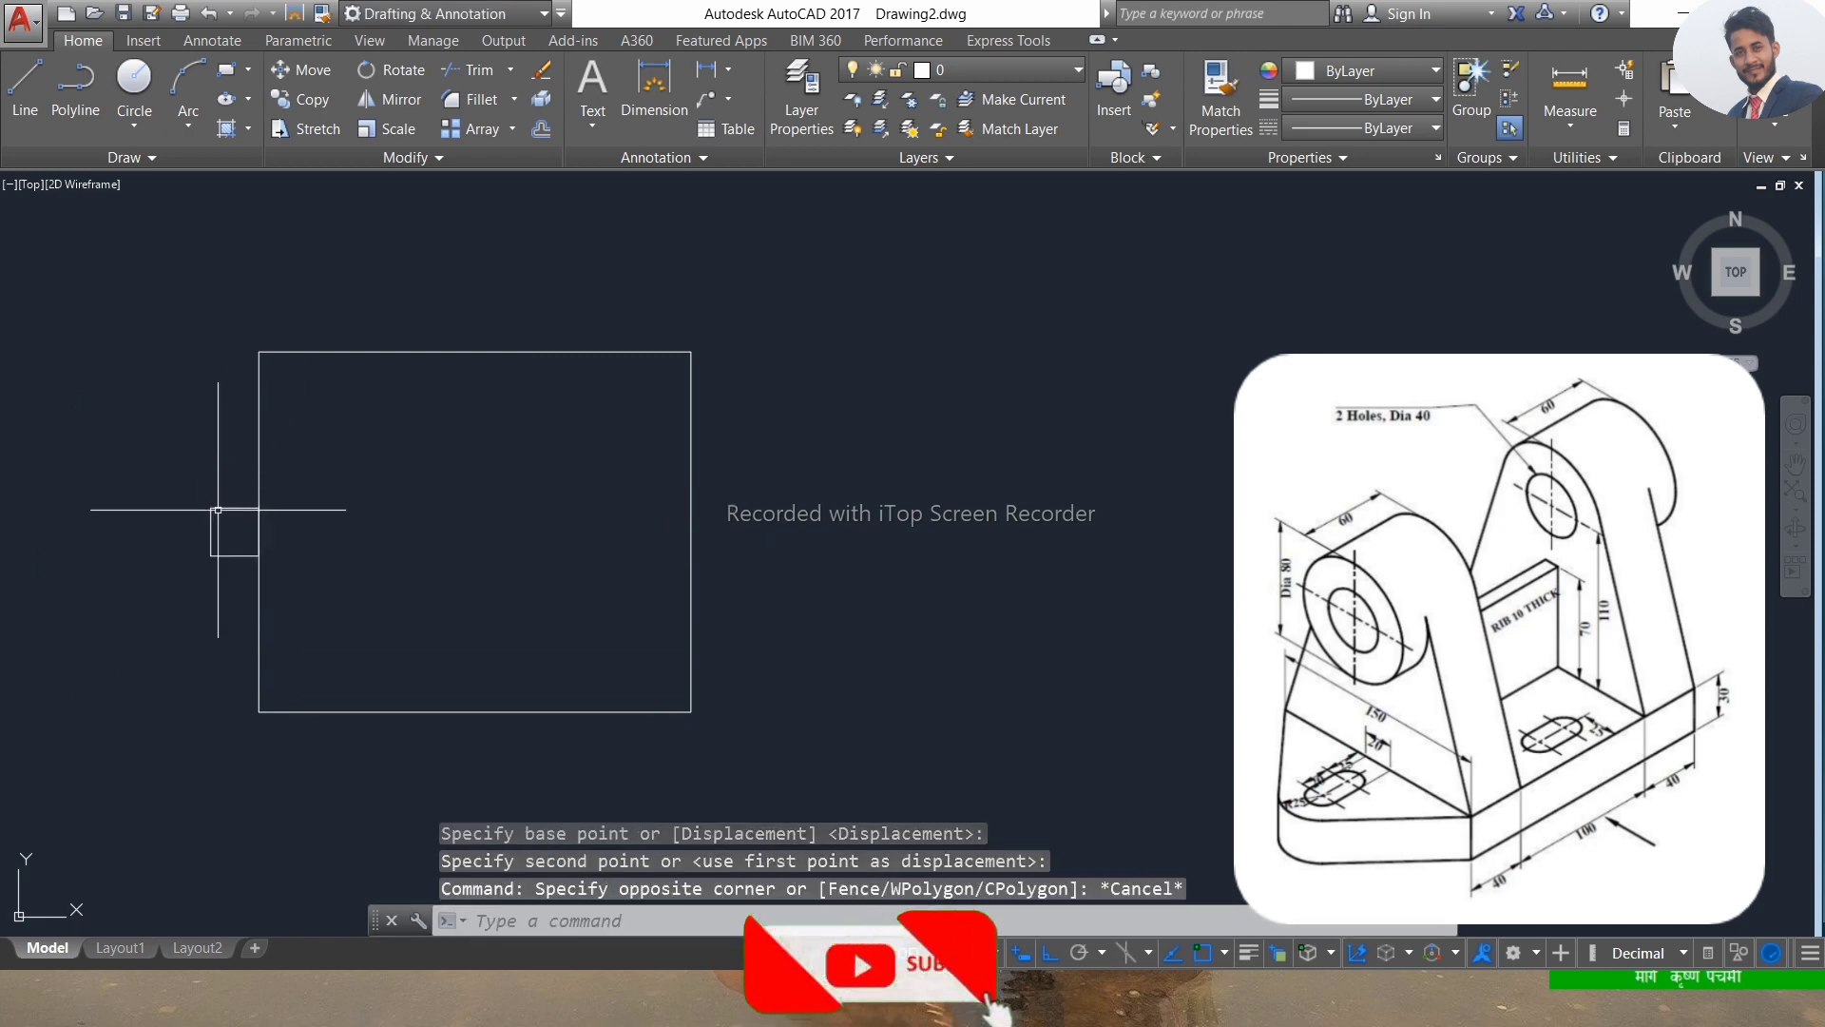
click(225, 489)
Move the small square a further 25 units left.
click(184, 613)
text(m)
key(Return)
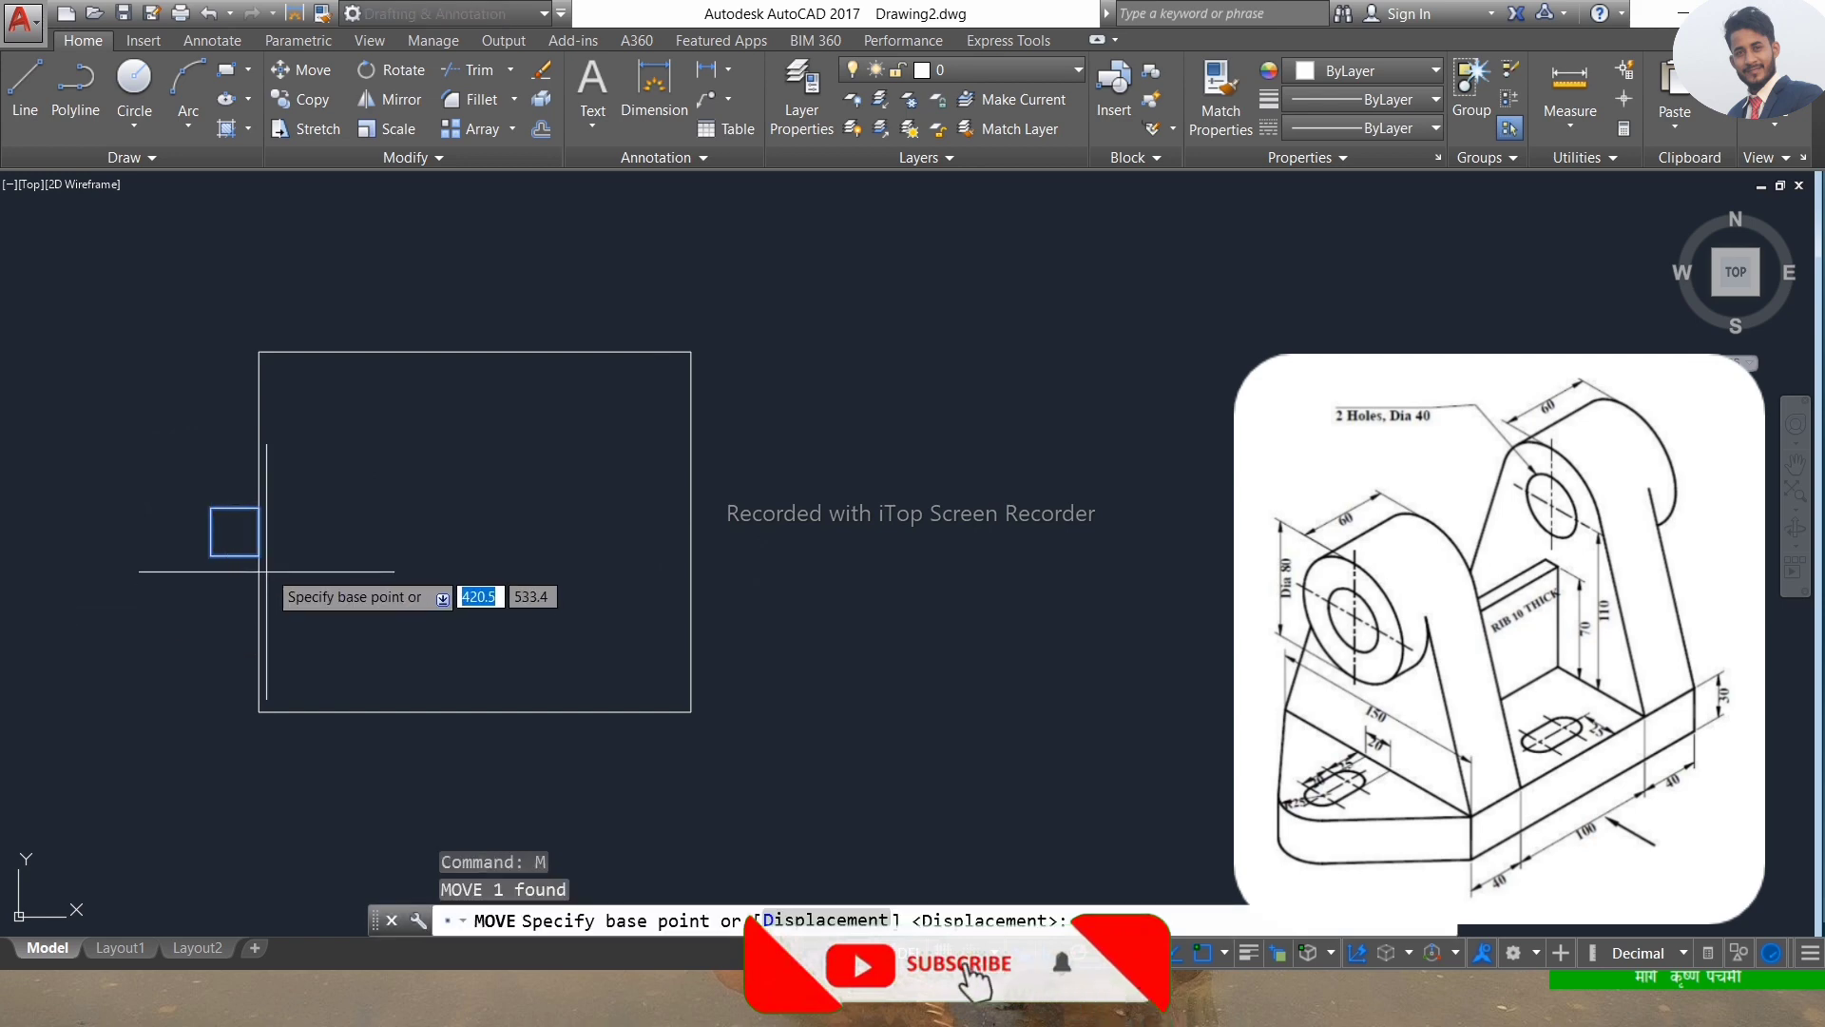
click(259, 531)
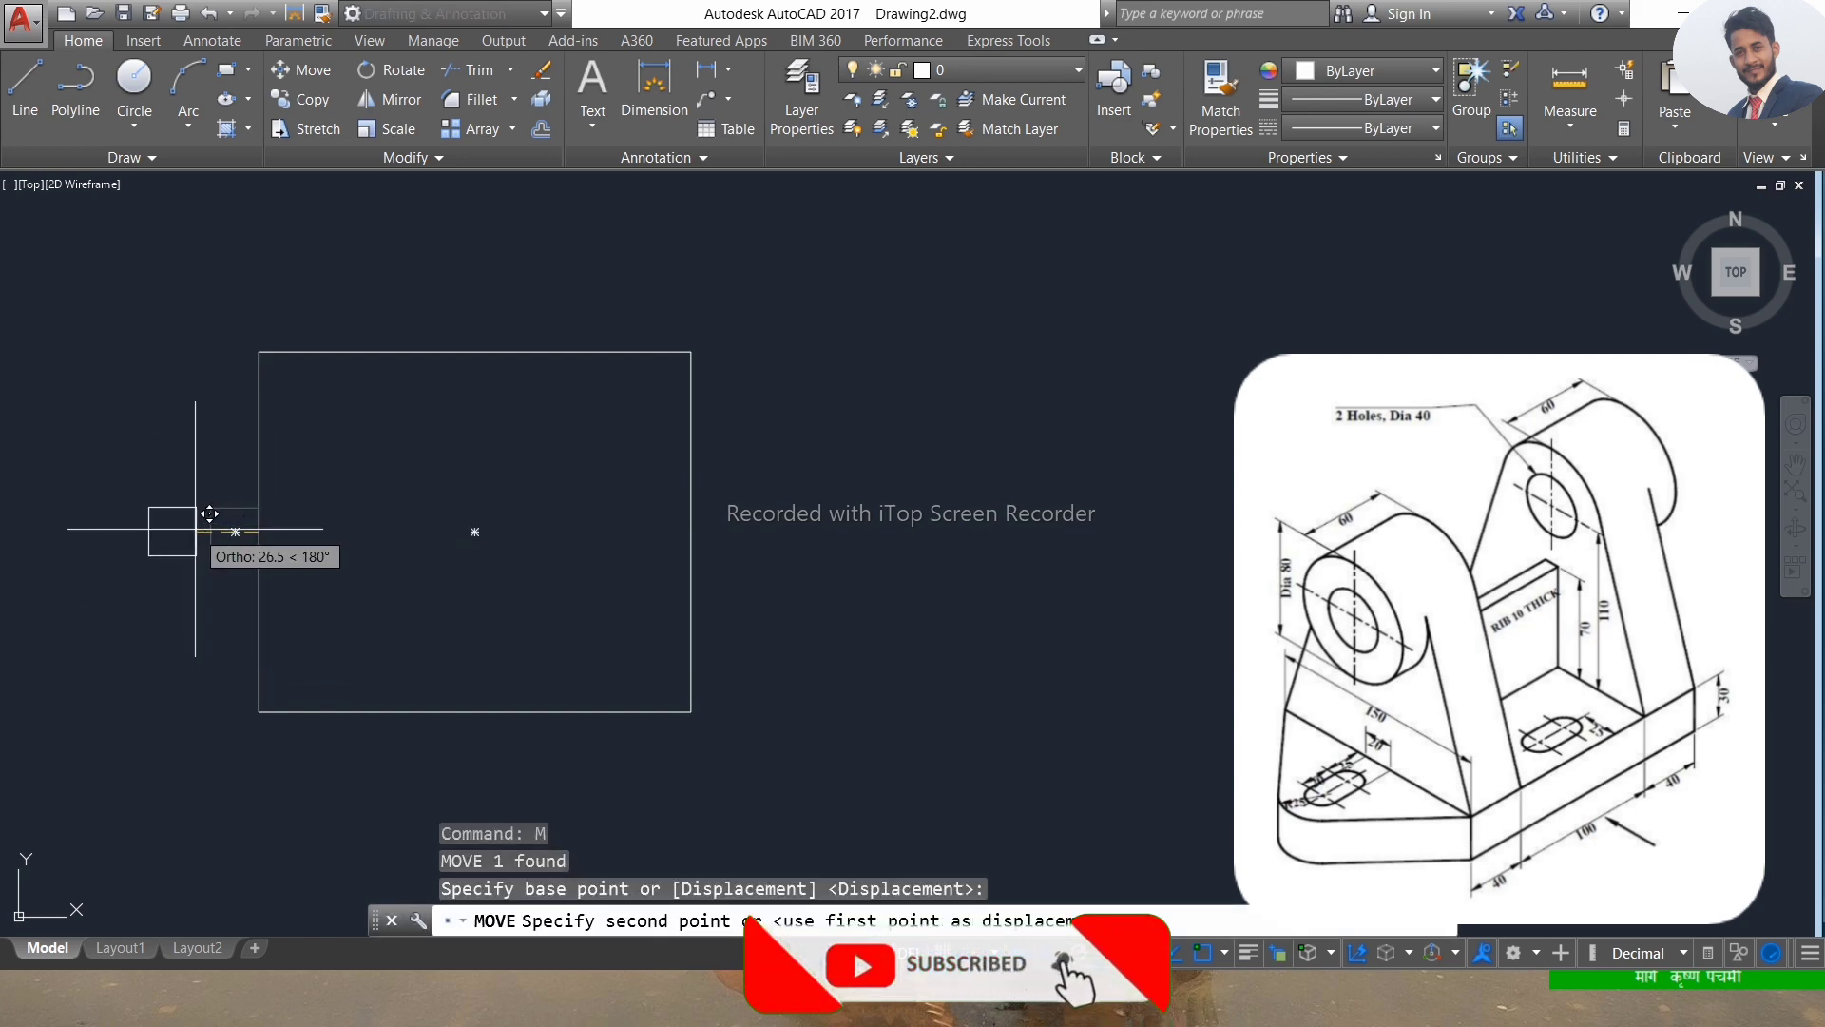
text(25)
key(Return)
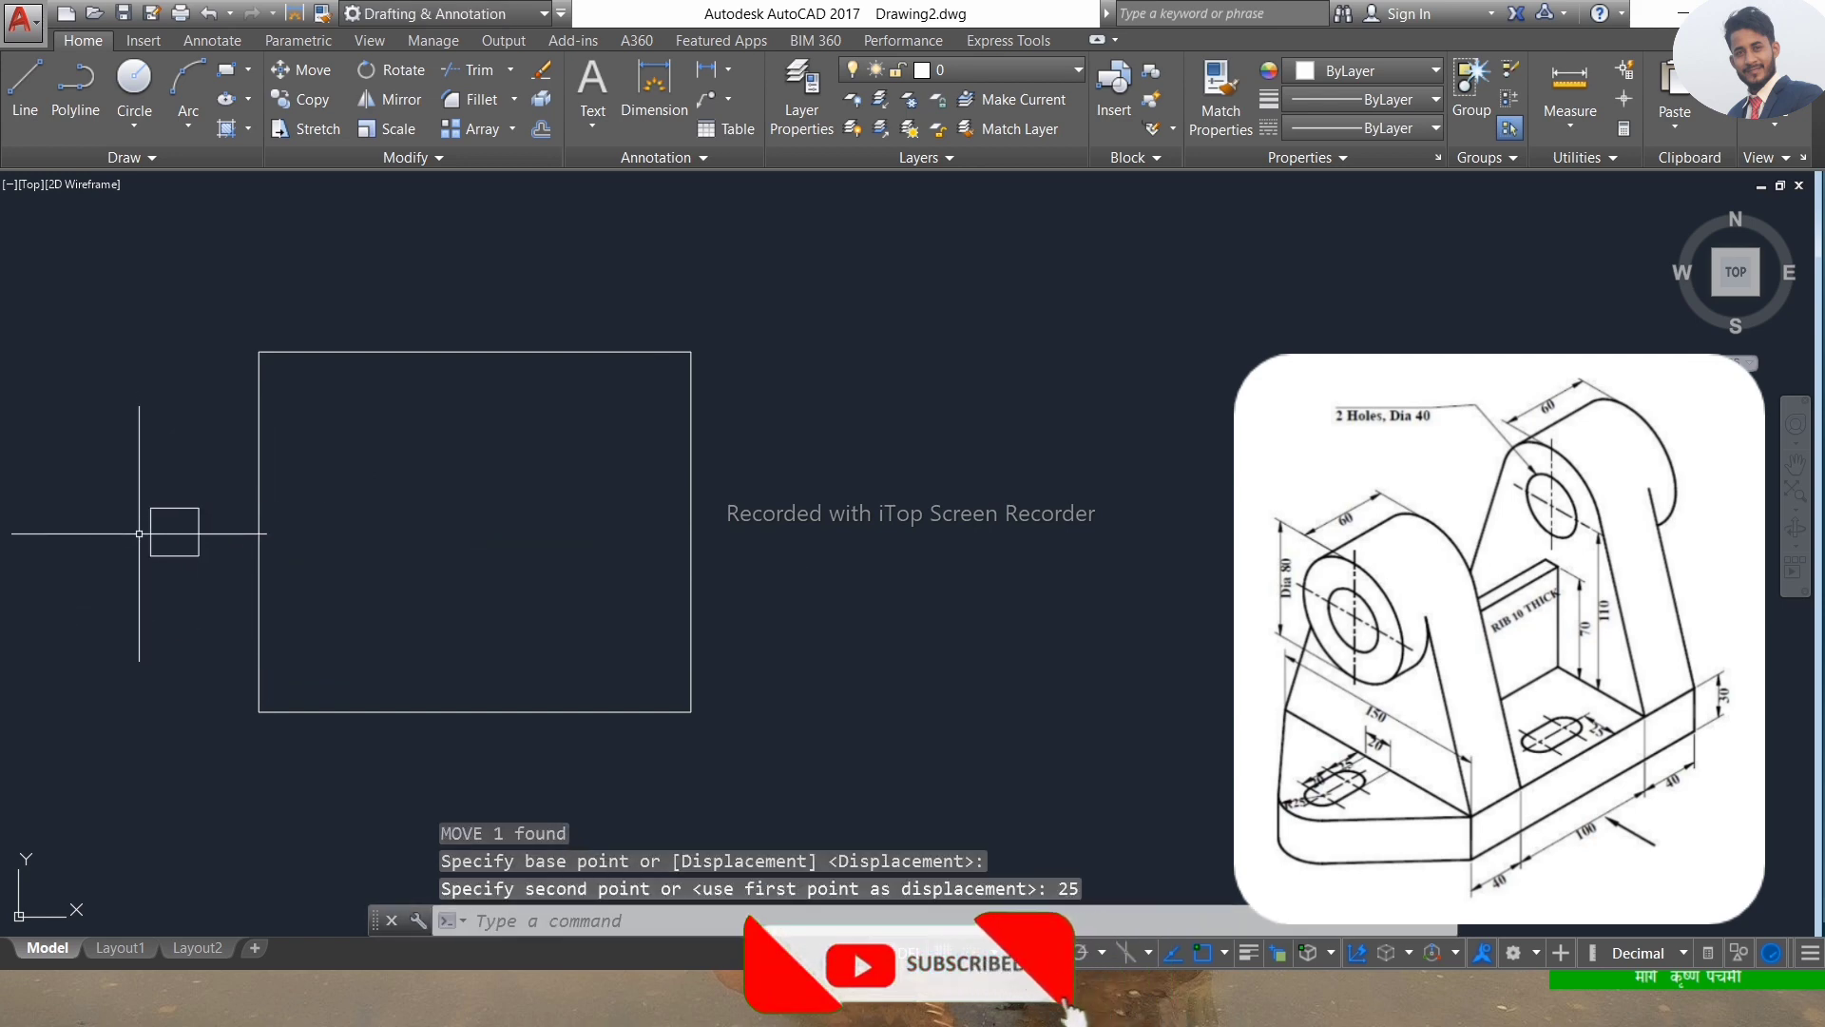
scroll(143, 532, up, 4)
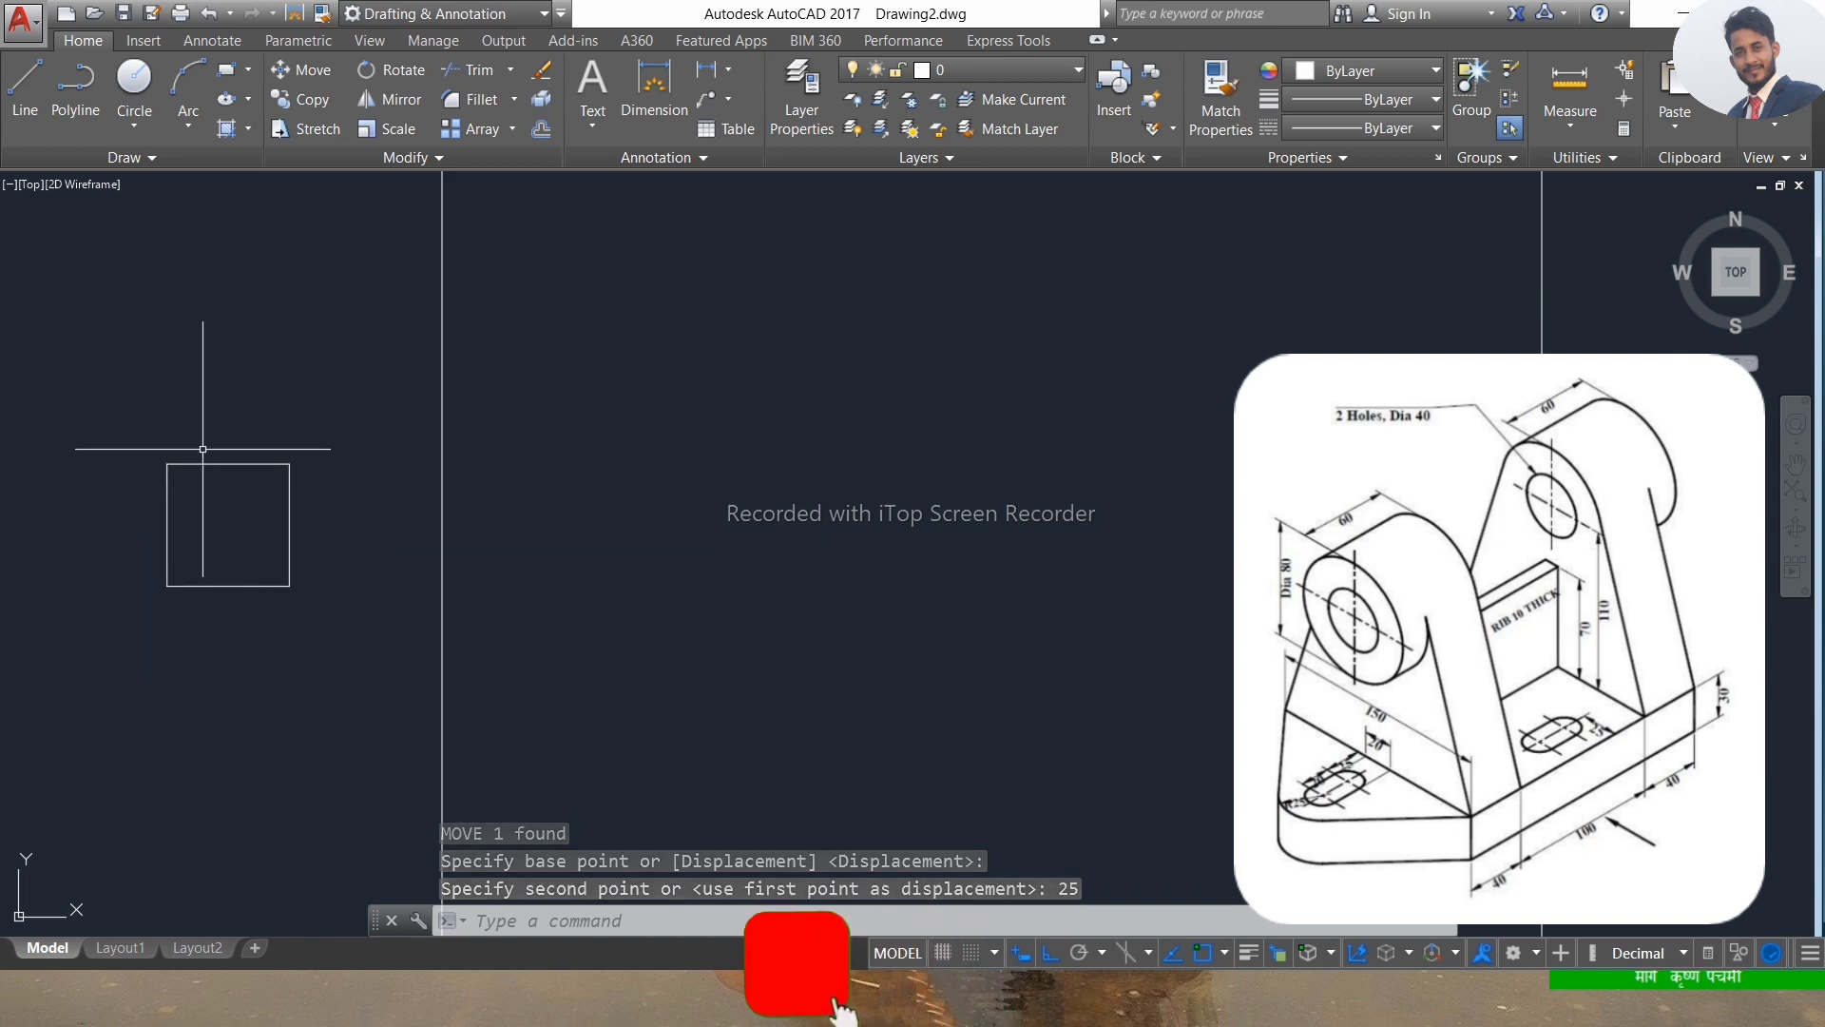
text(c)
key(Return)
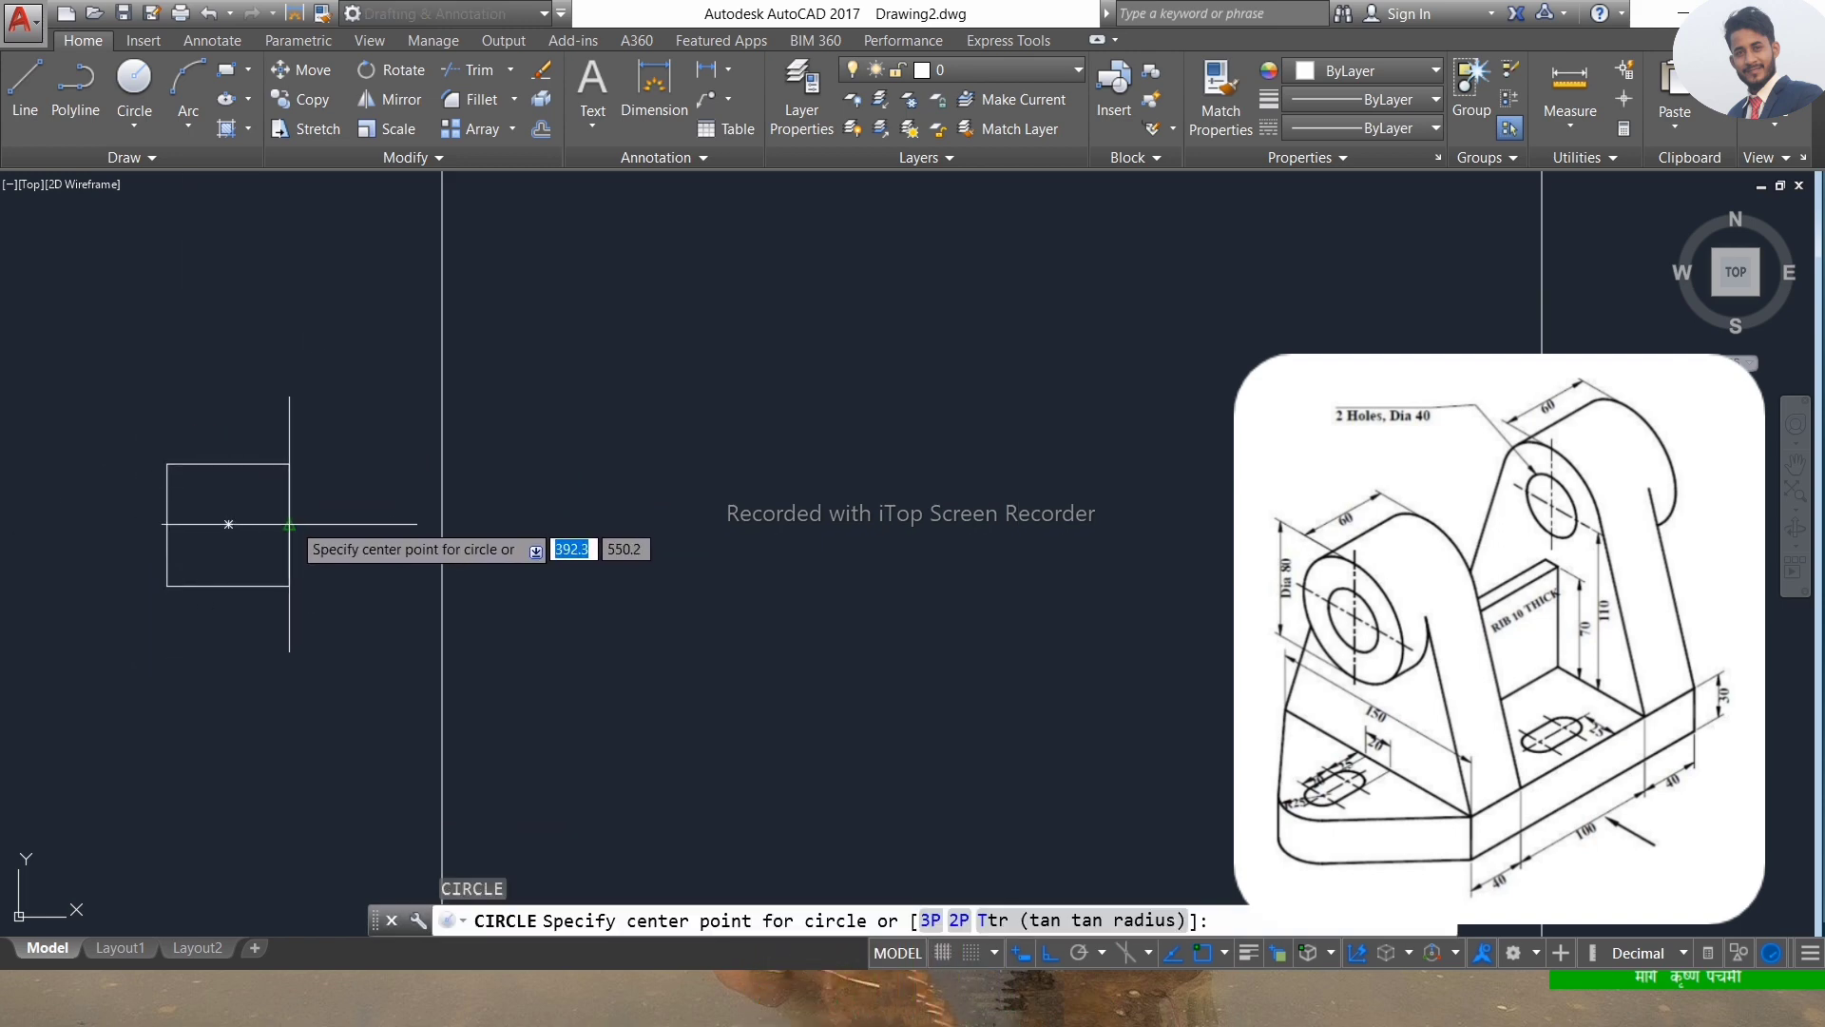
Draw radius-10 circles centred on the square's right and left edges.
click(228, 523)
click(288, 586)
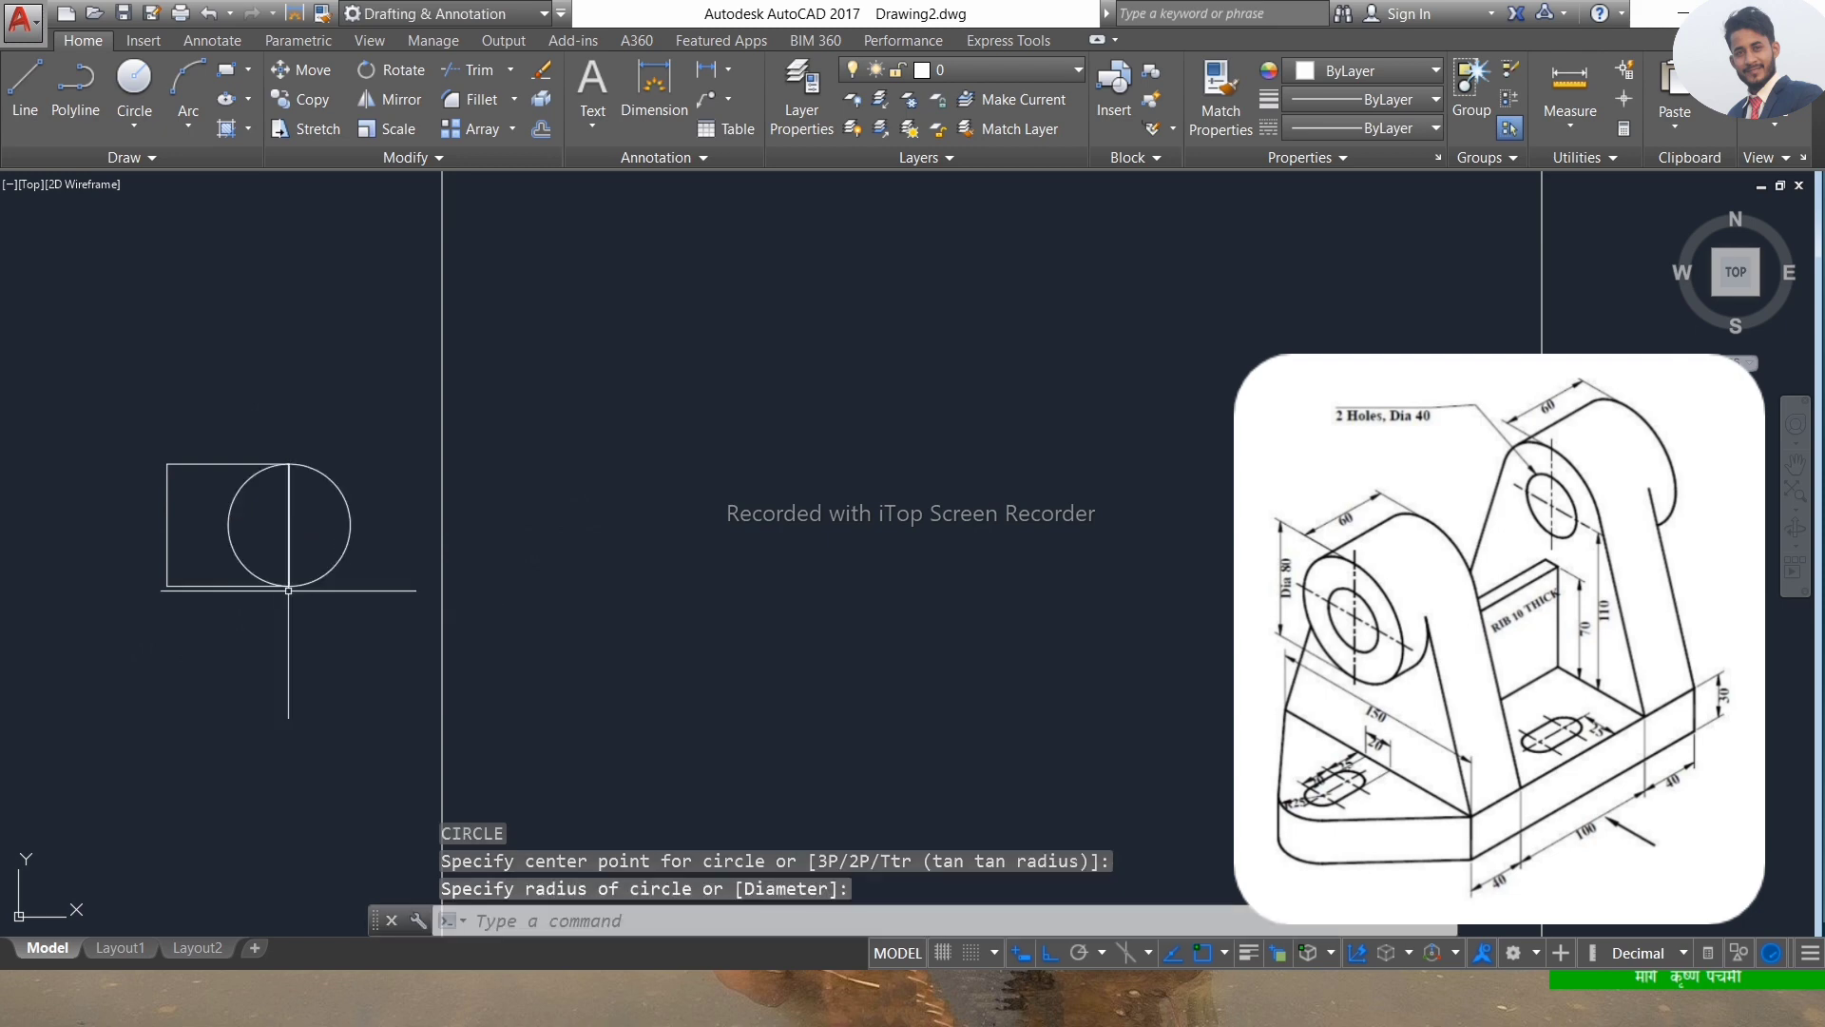
key(Return)
click(168, 524)
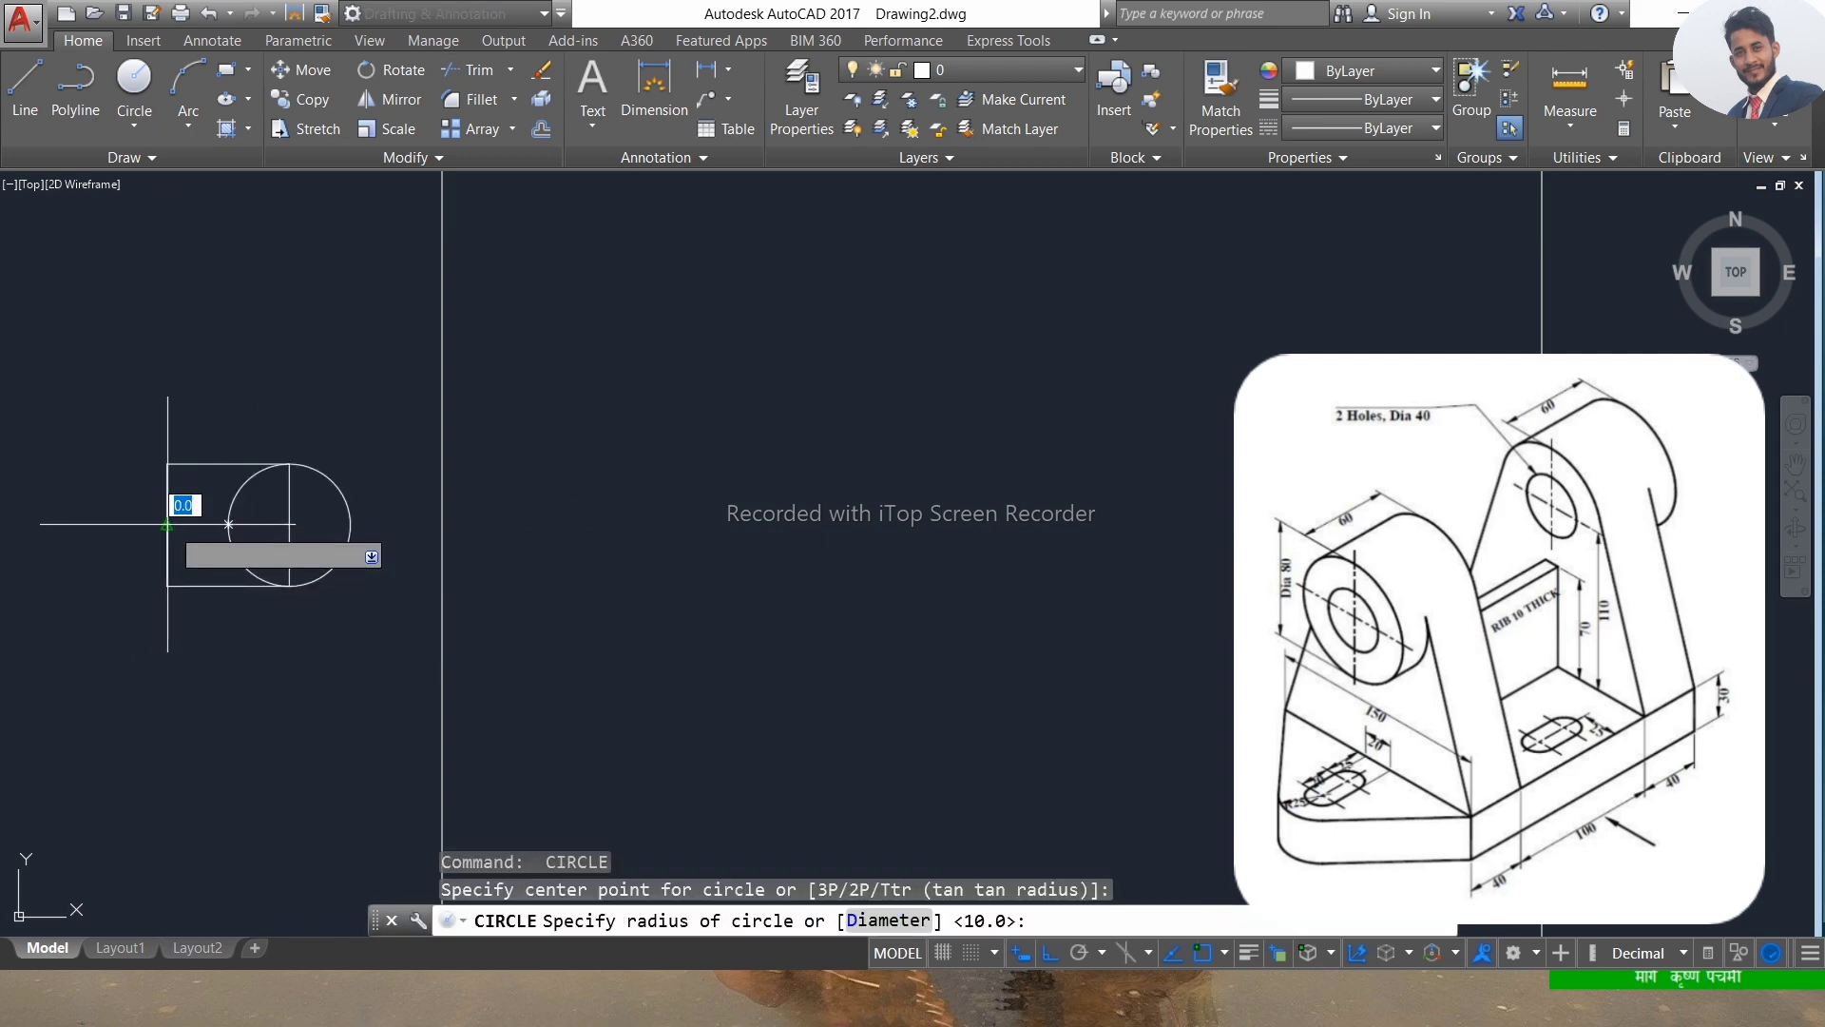
key(Escape)
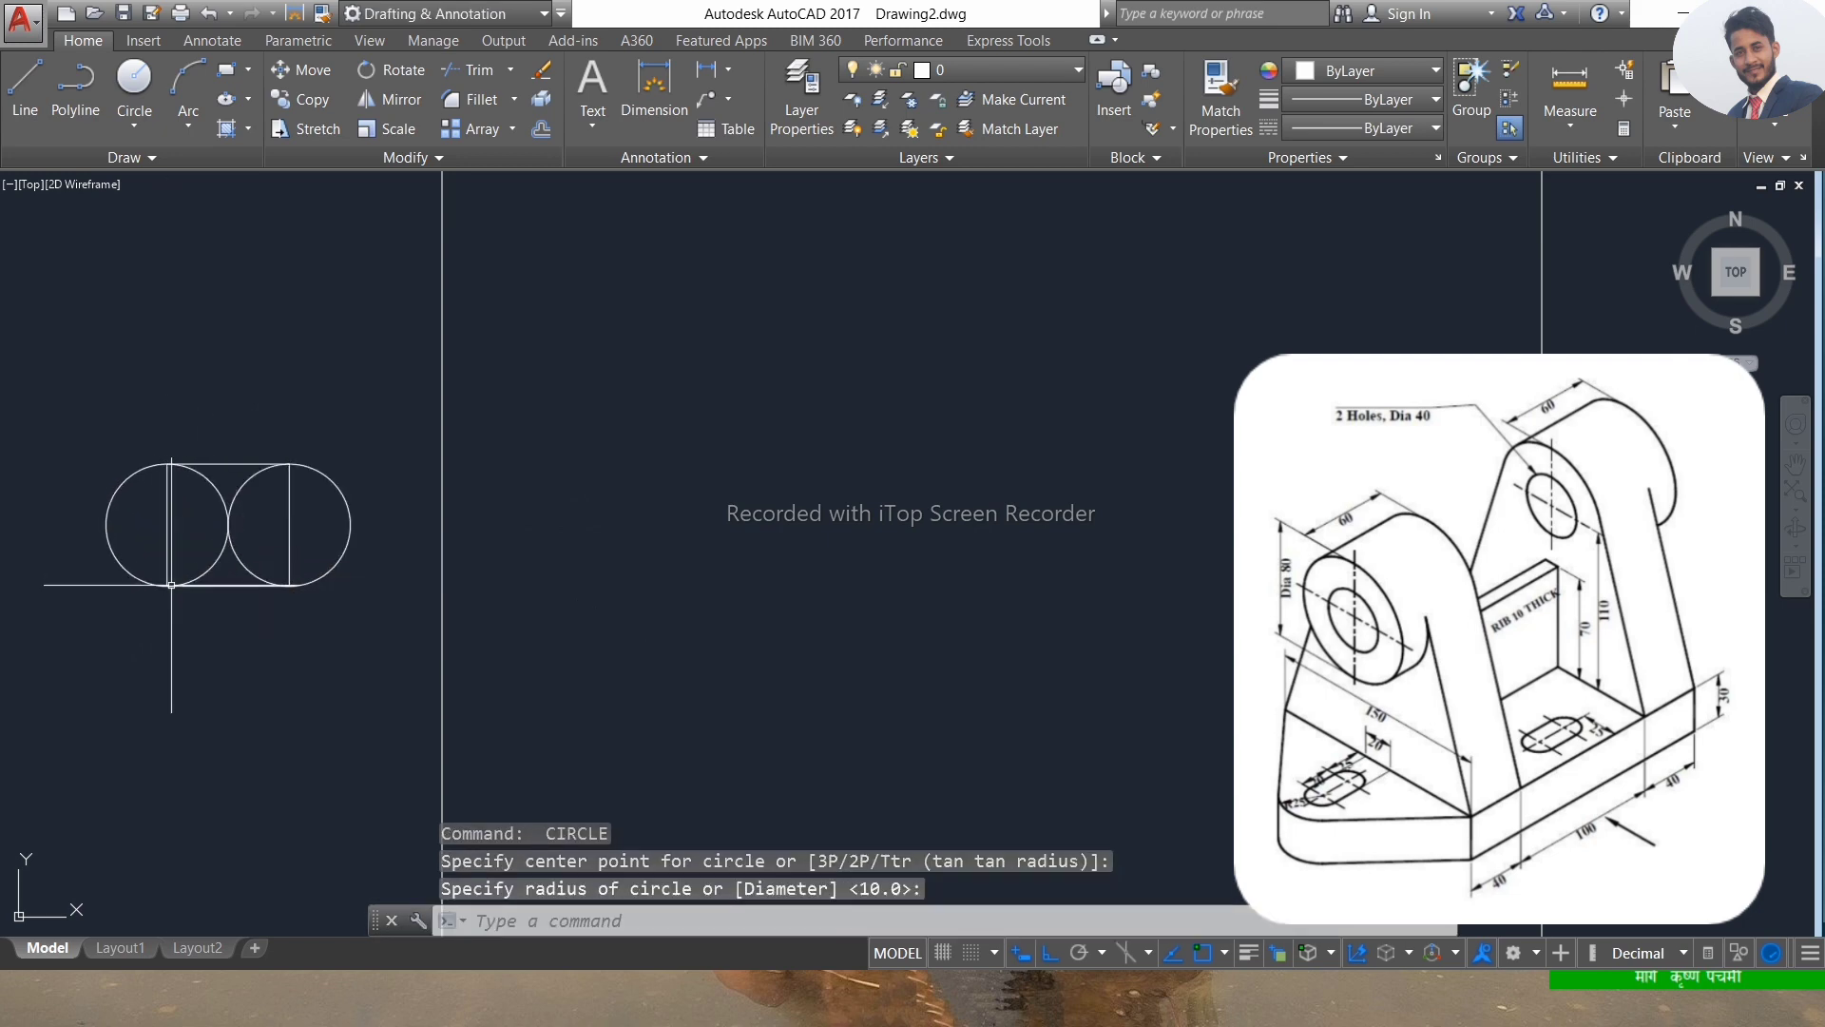
key(Escape)
Trim the inner lines and arcs to leave a rounded slot outline.
key(Return)
key(Return)
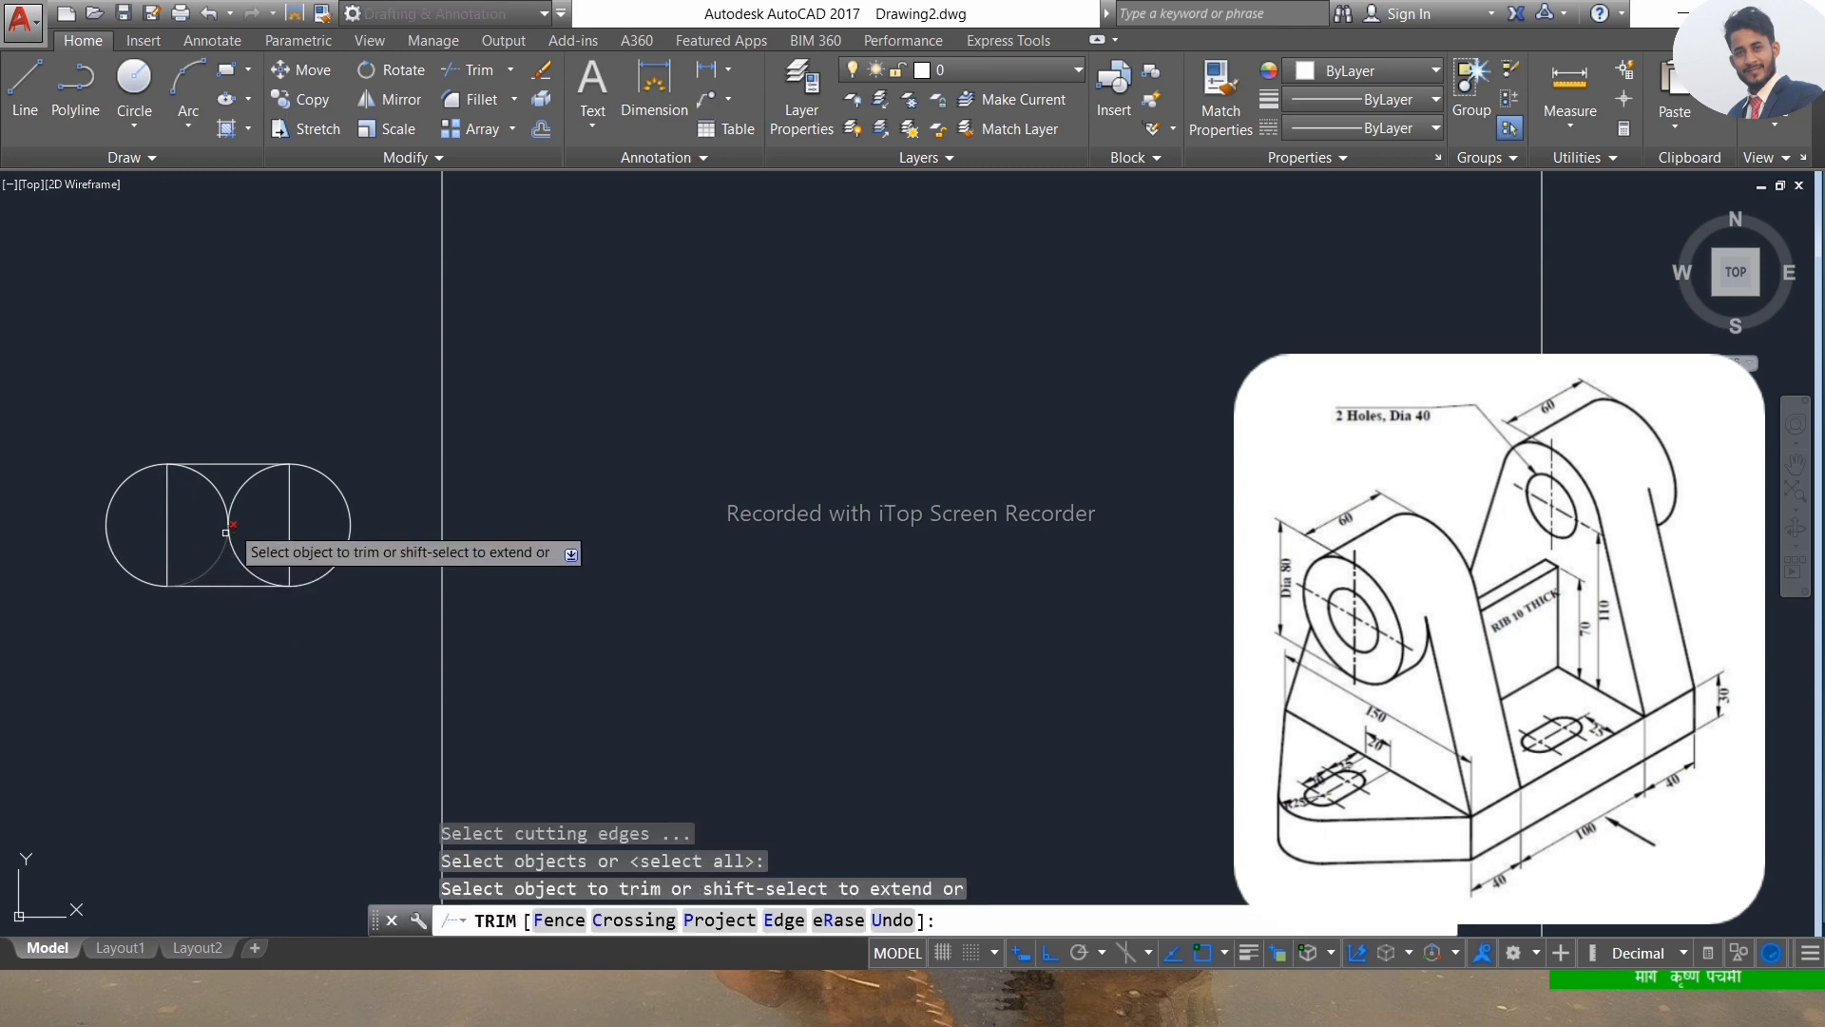
click(265, 510)
click(202, 558)
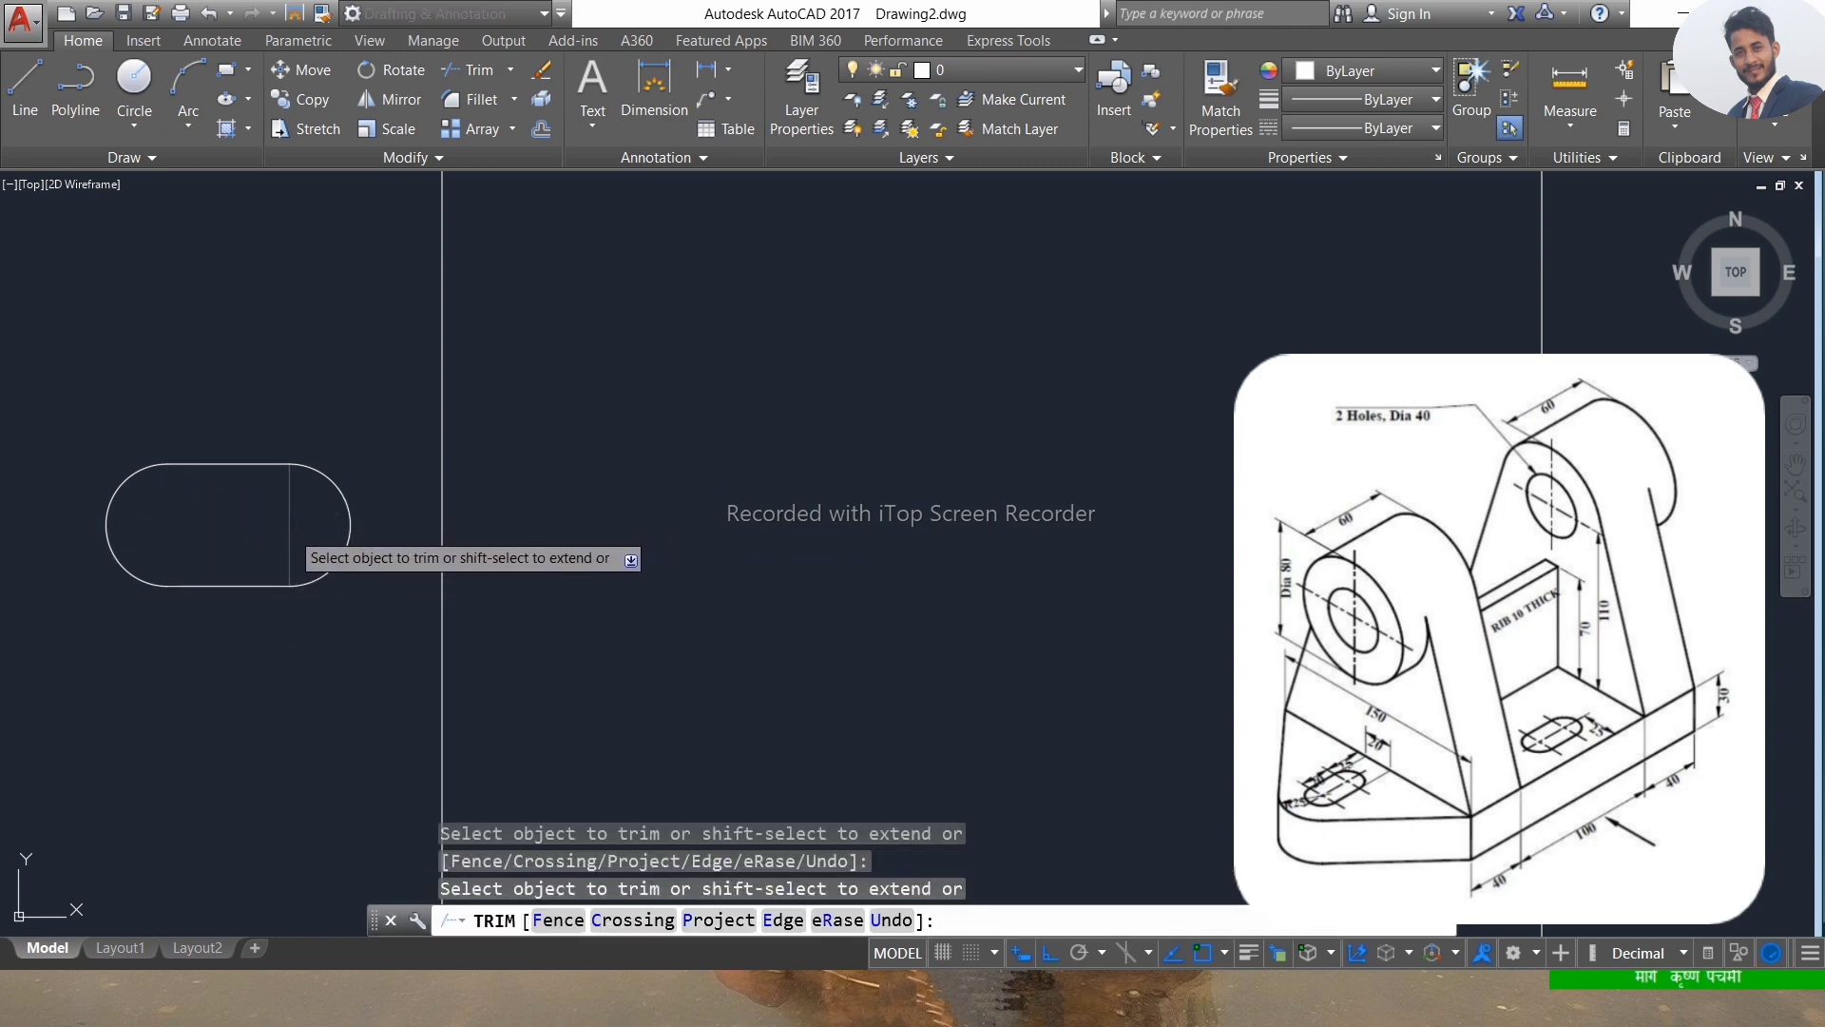
key(Escape)
scroll(350, 518, down, 4)
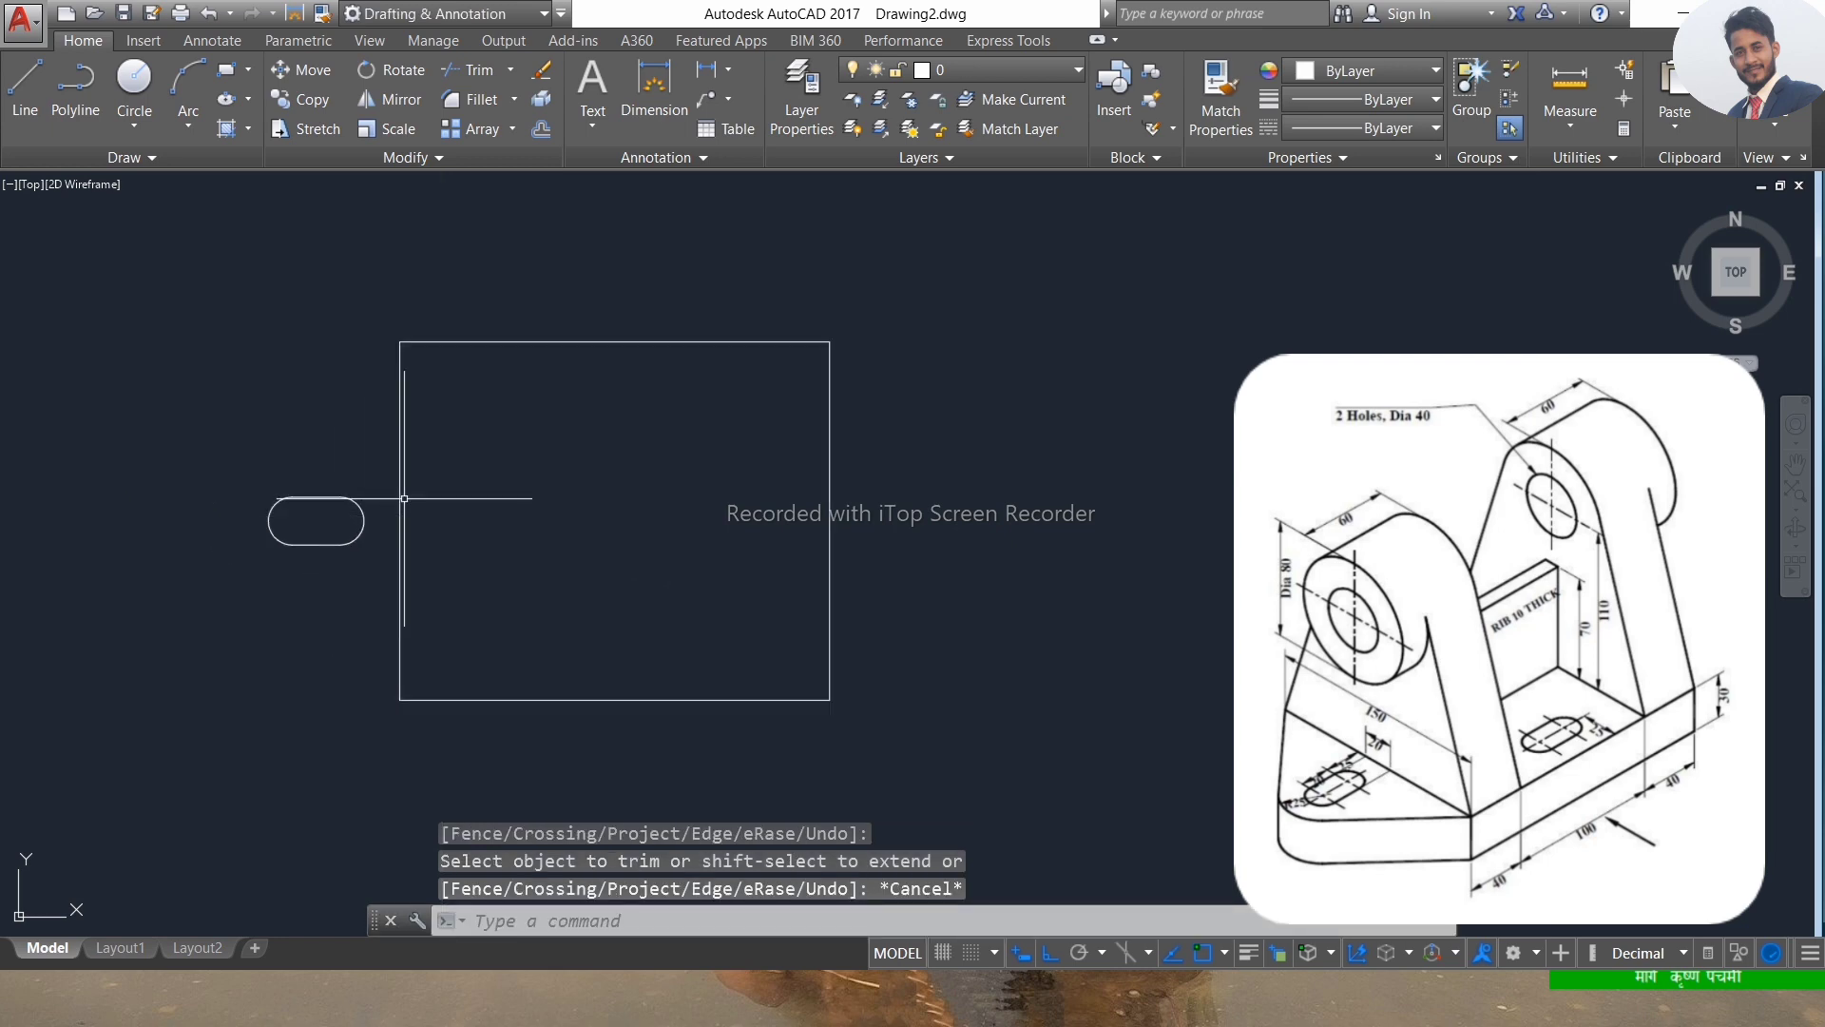
key(Escape)
Explode the base rectangle into separate lines.
click(488, 305)
click(345, 402)
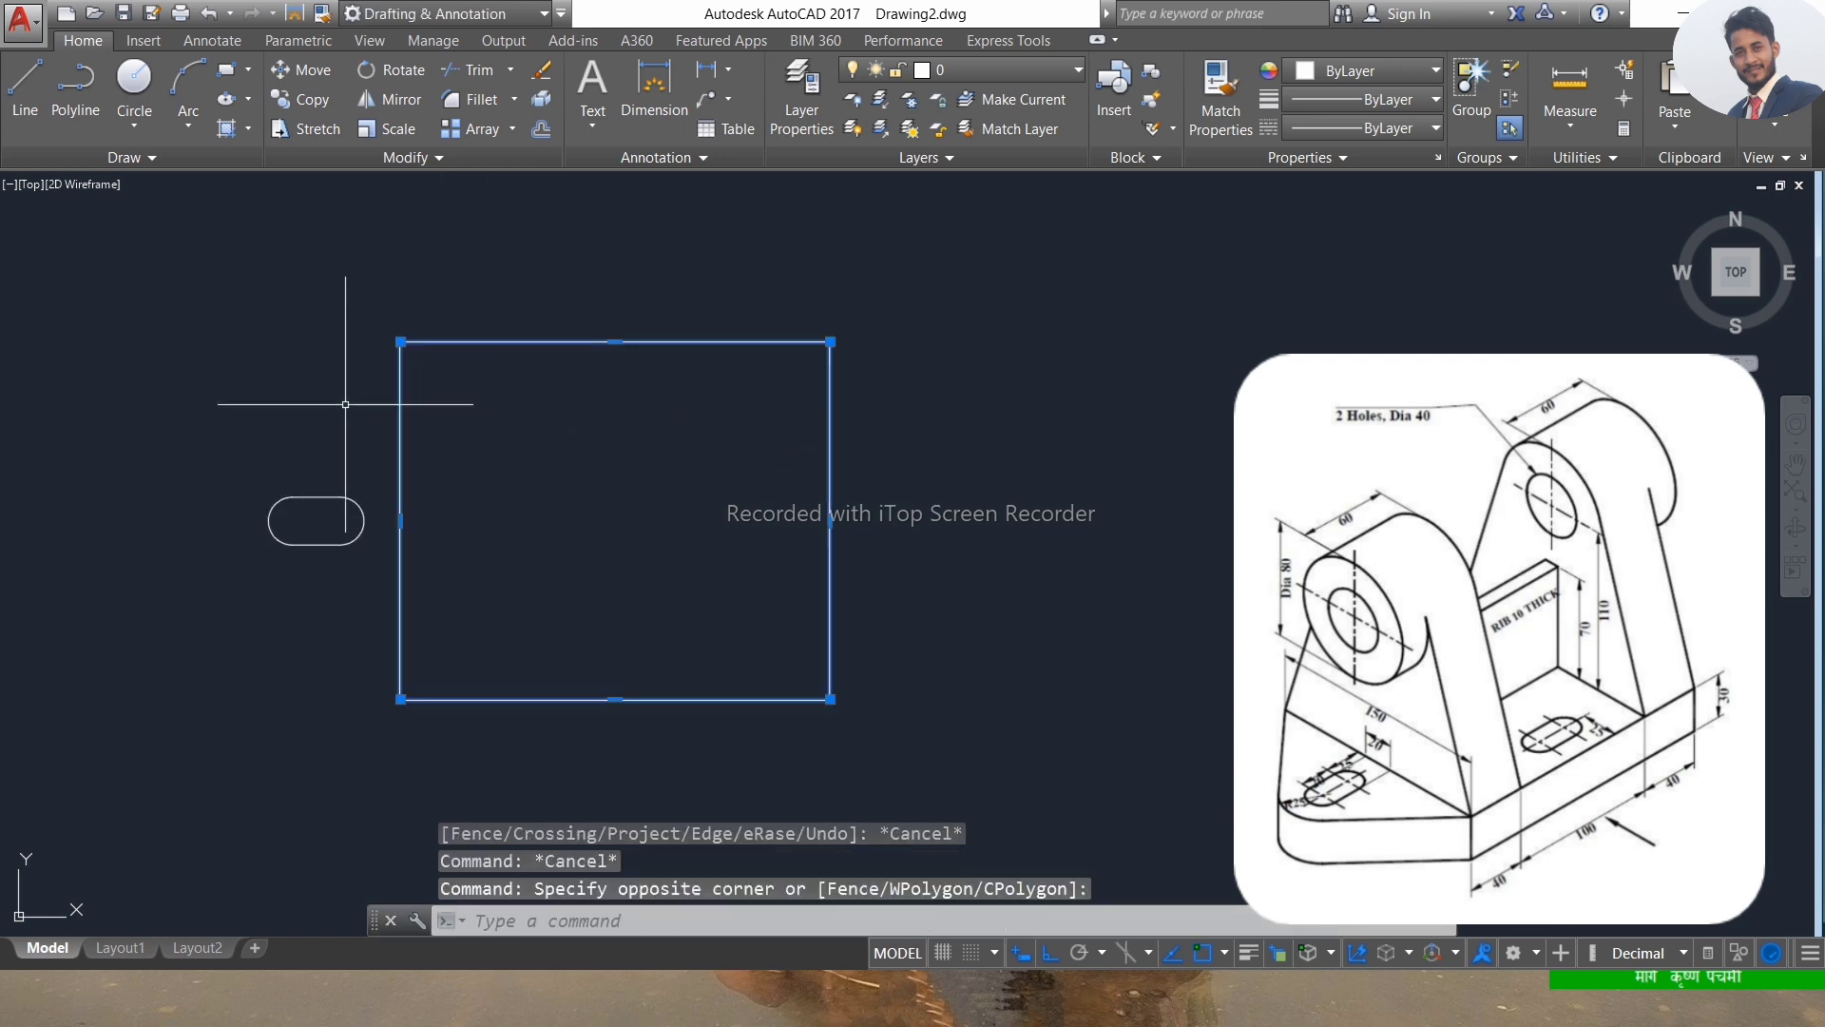
text(x)
key(Return)
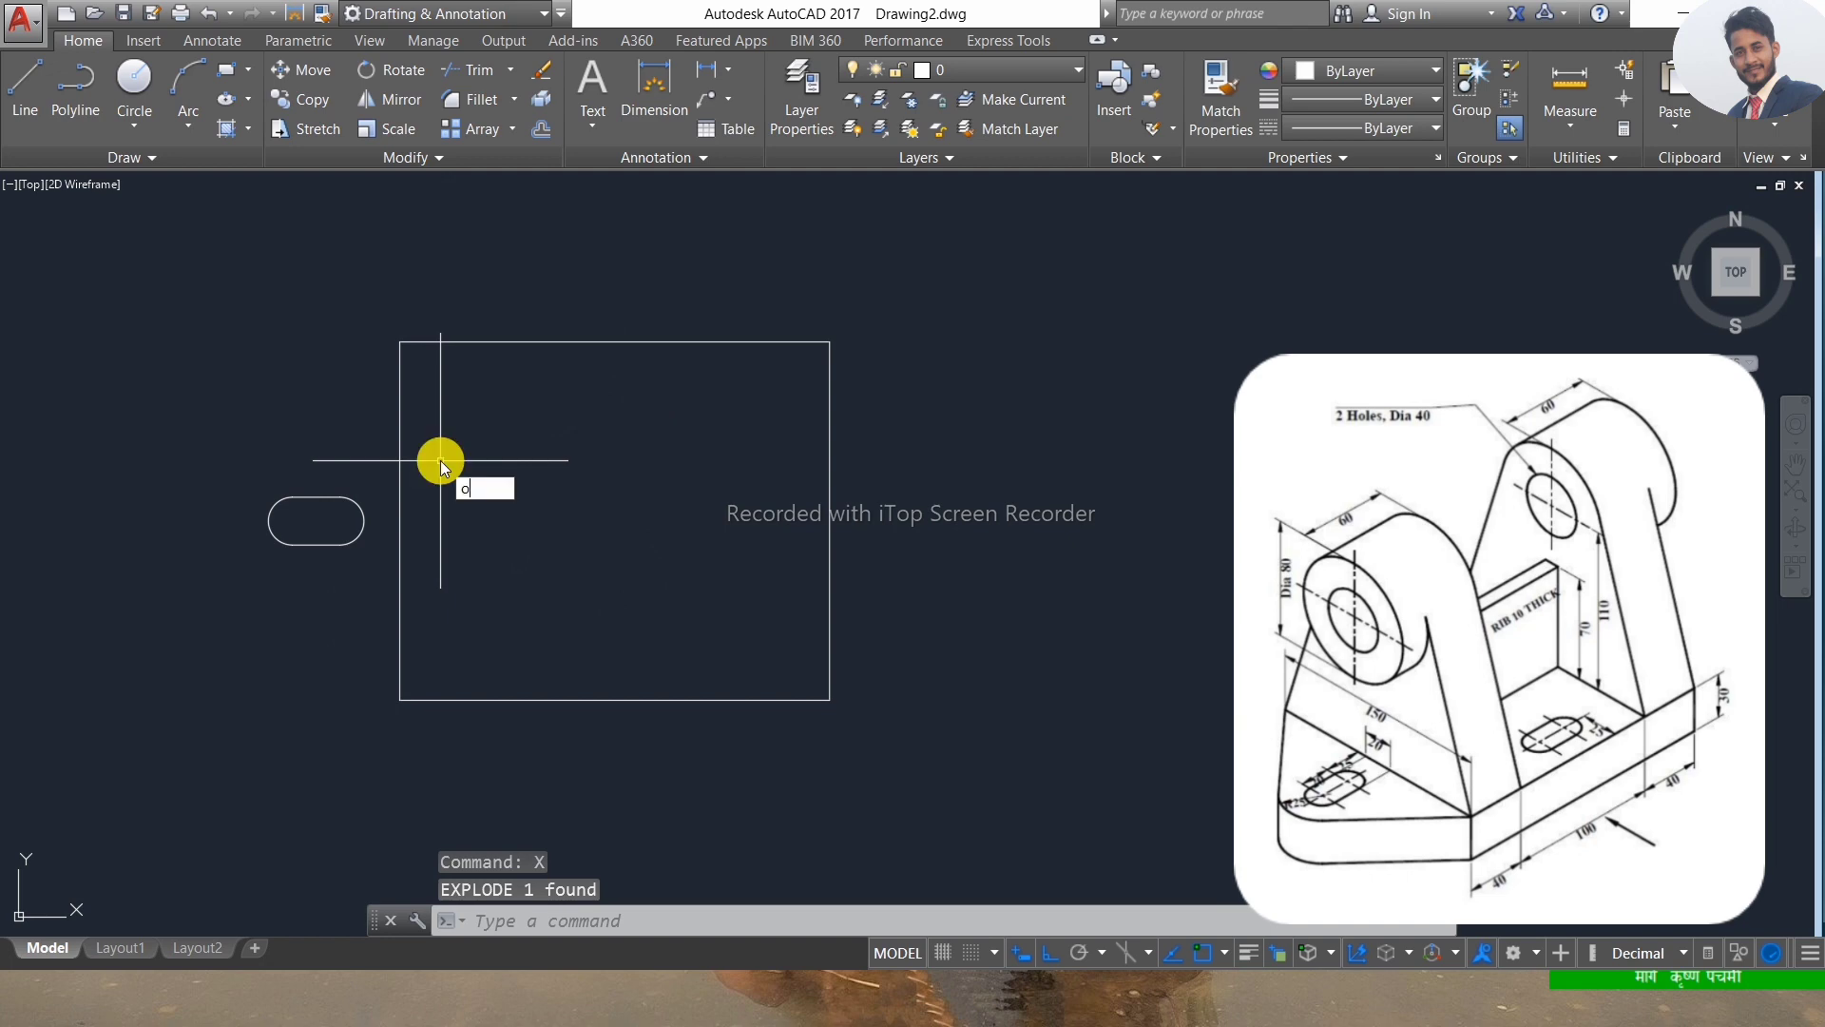
Offset the rectangle's left edge 70 units to the left.
key(Return)
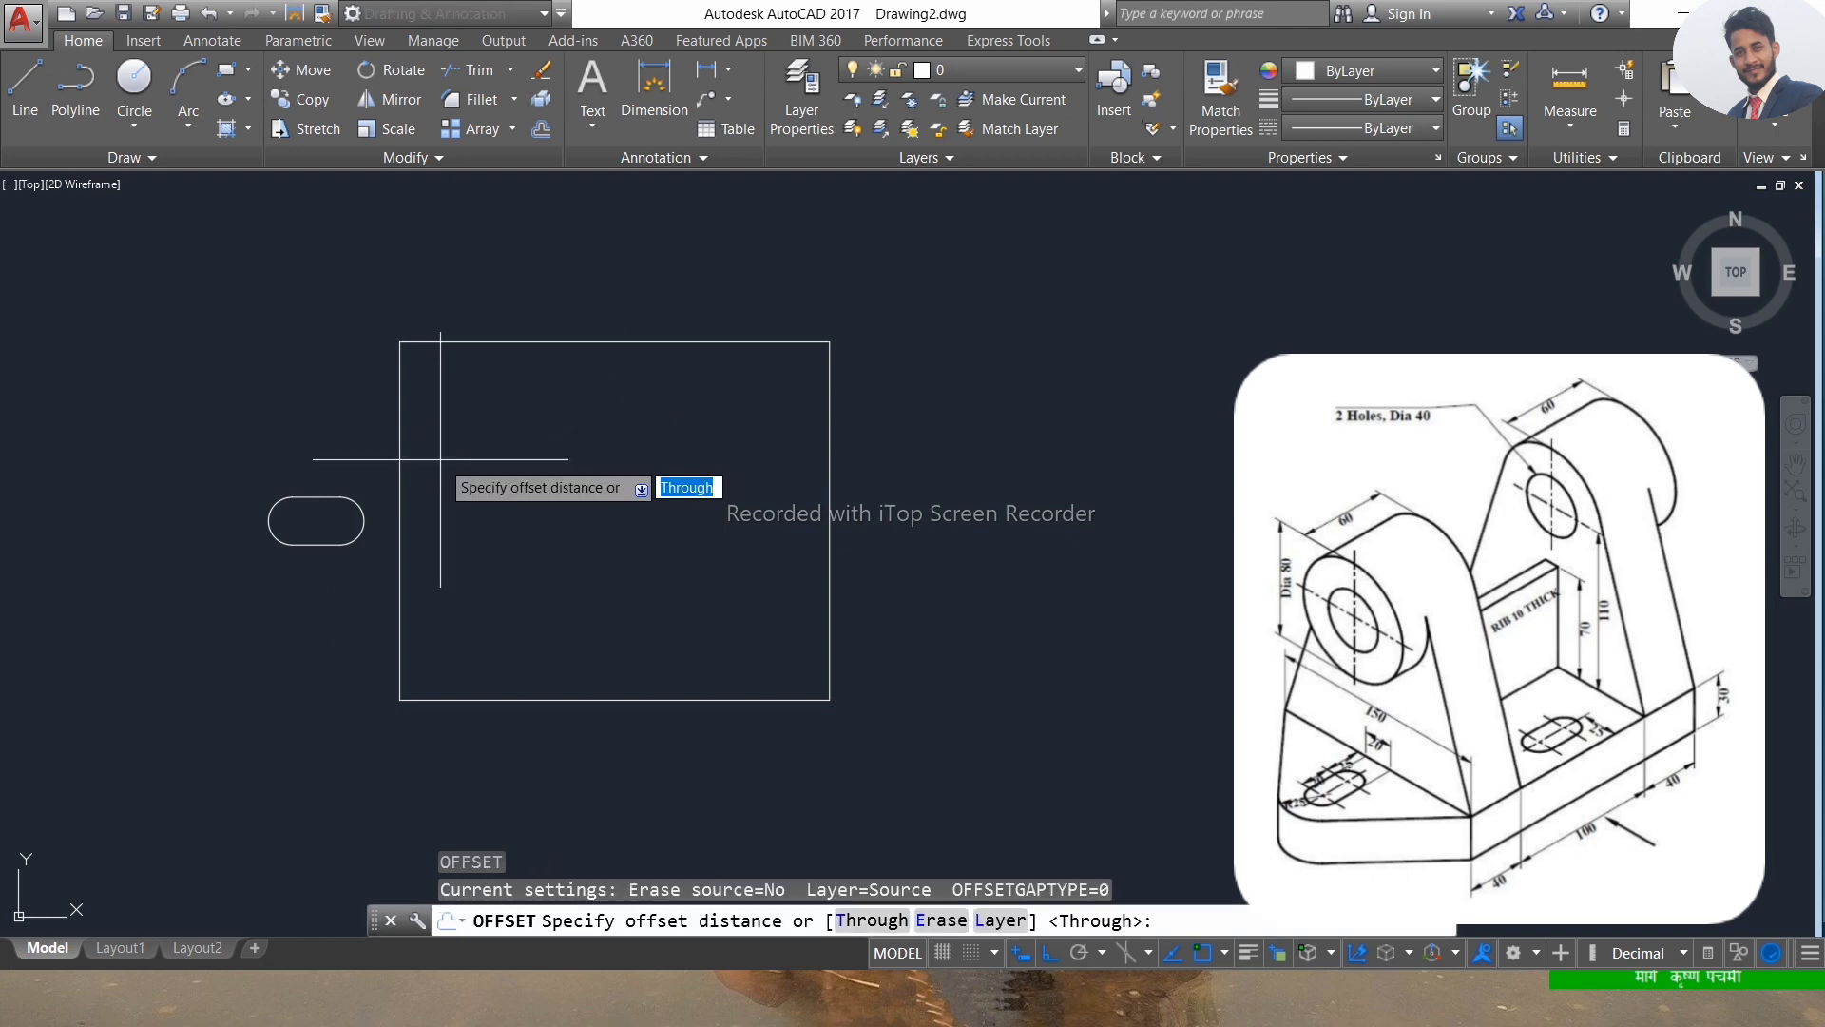
key(Return)
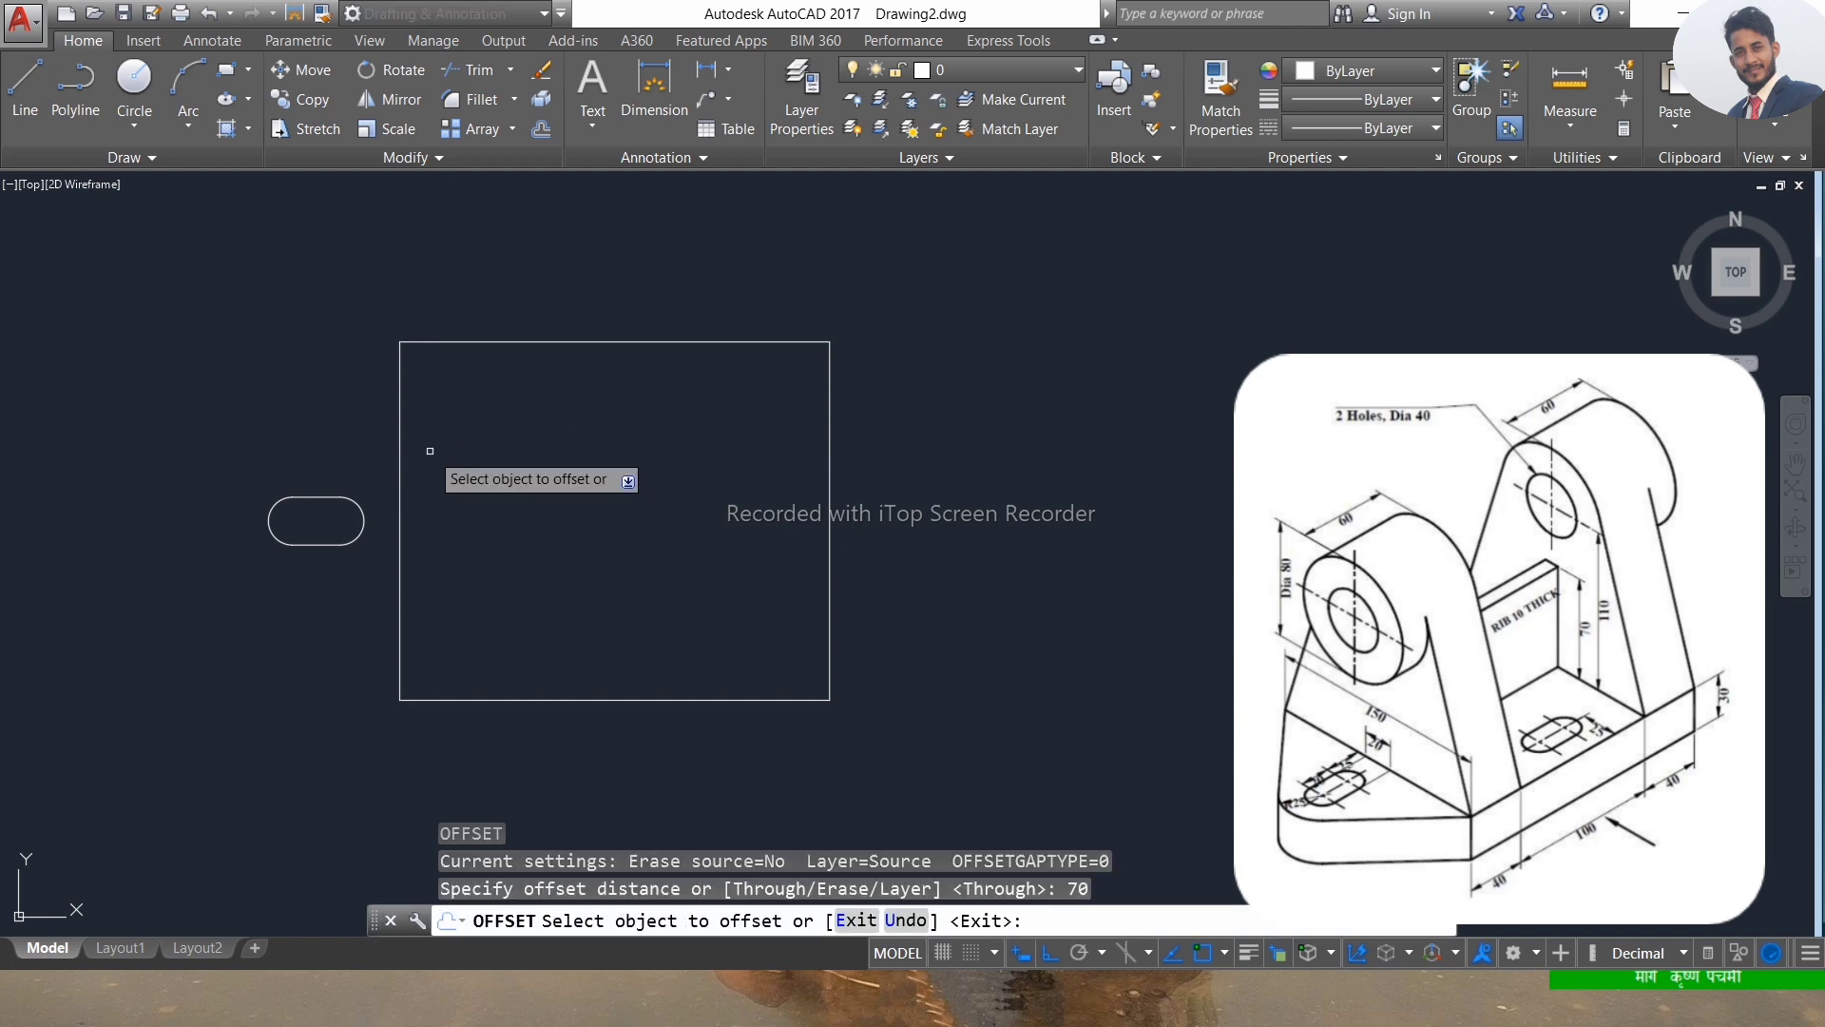
click(403, 437)
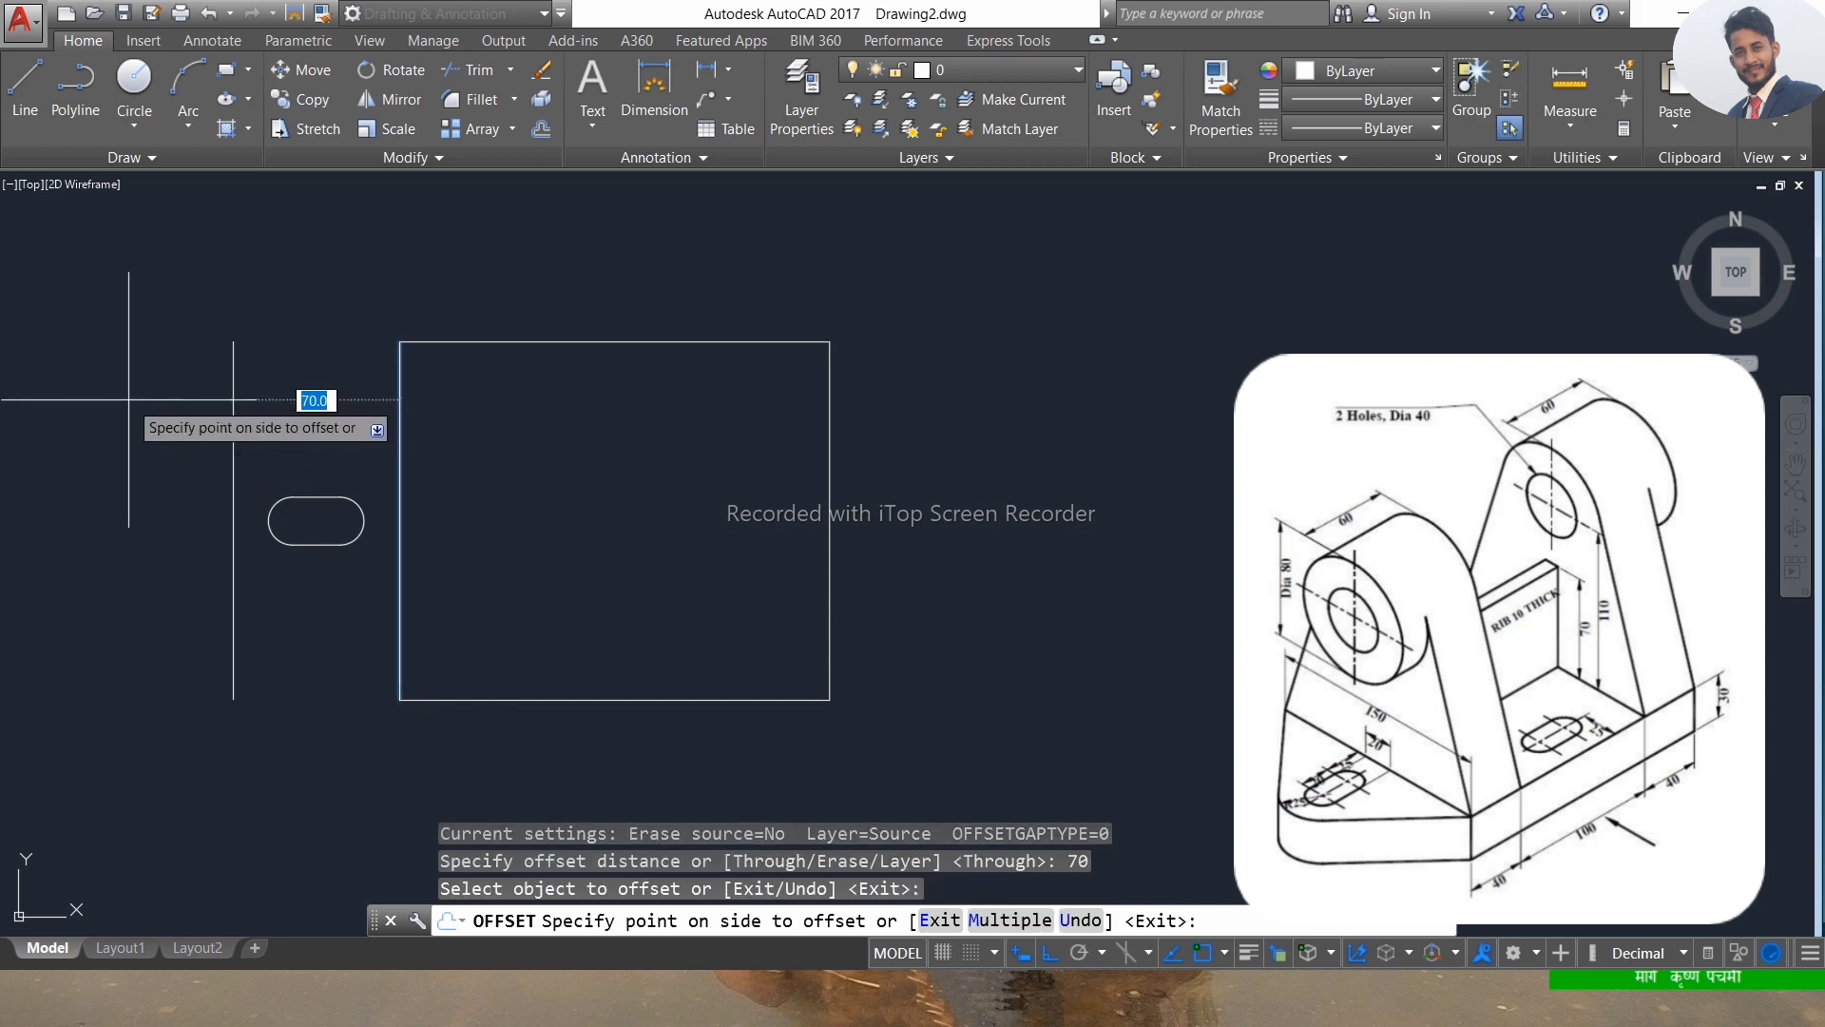
click(228, 398)
key(Escape)
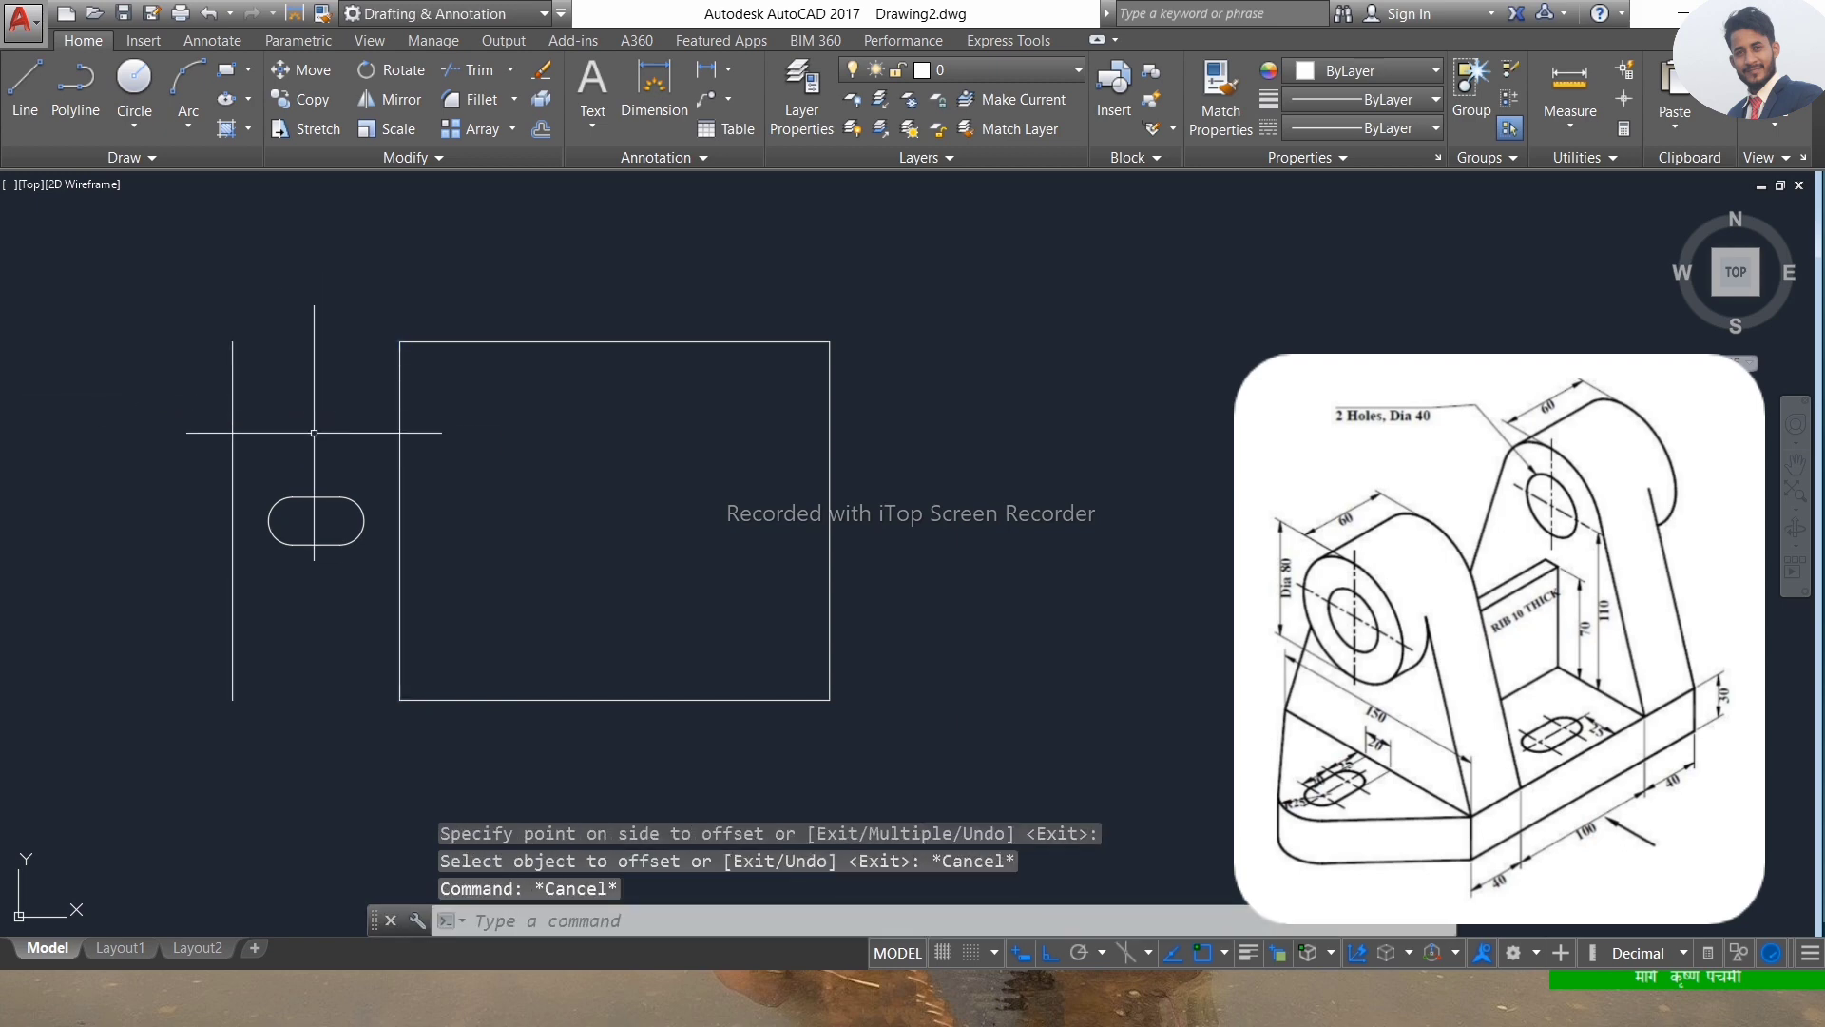
key(Return)
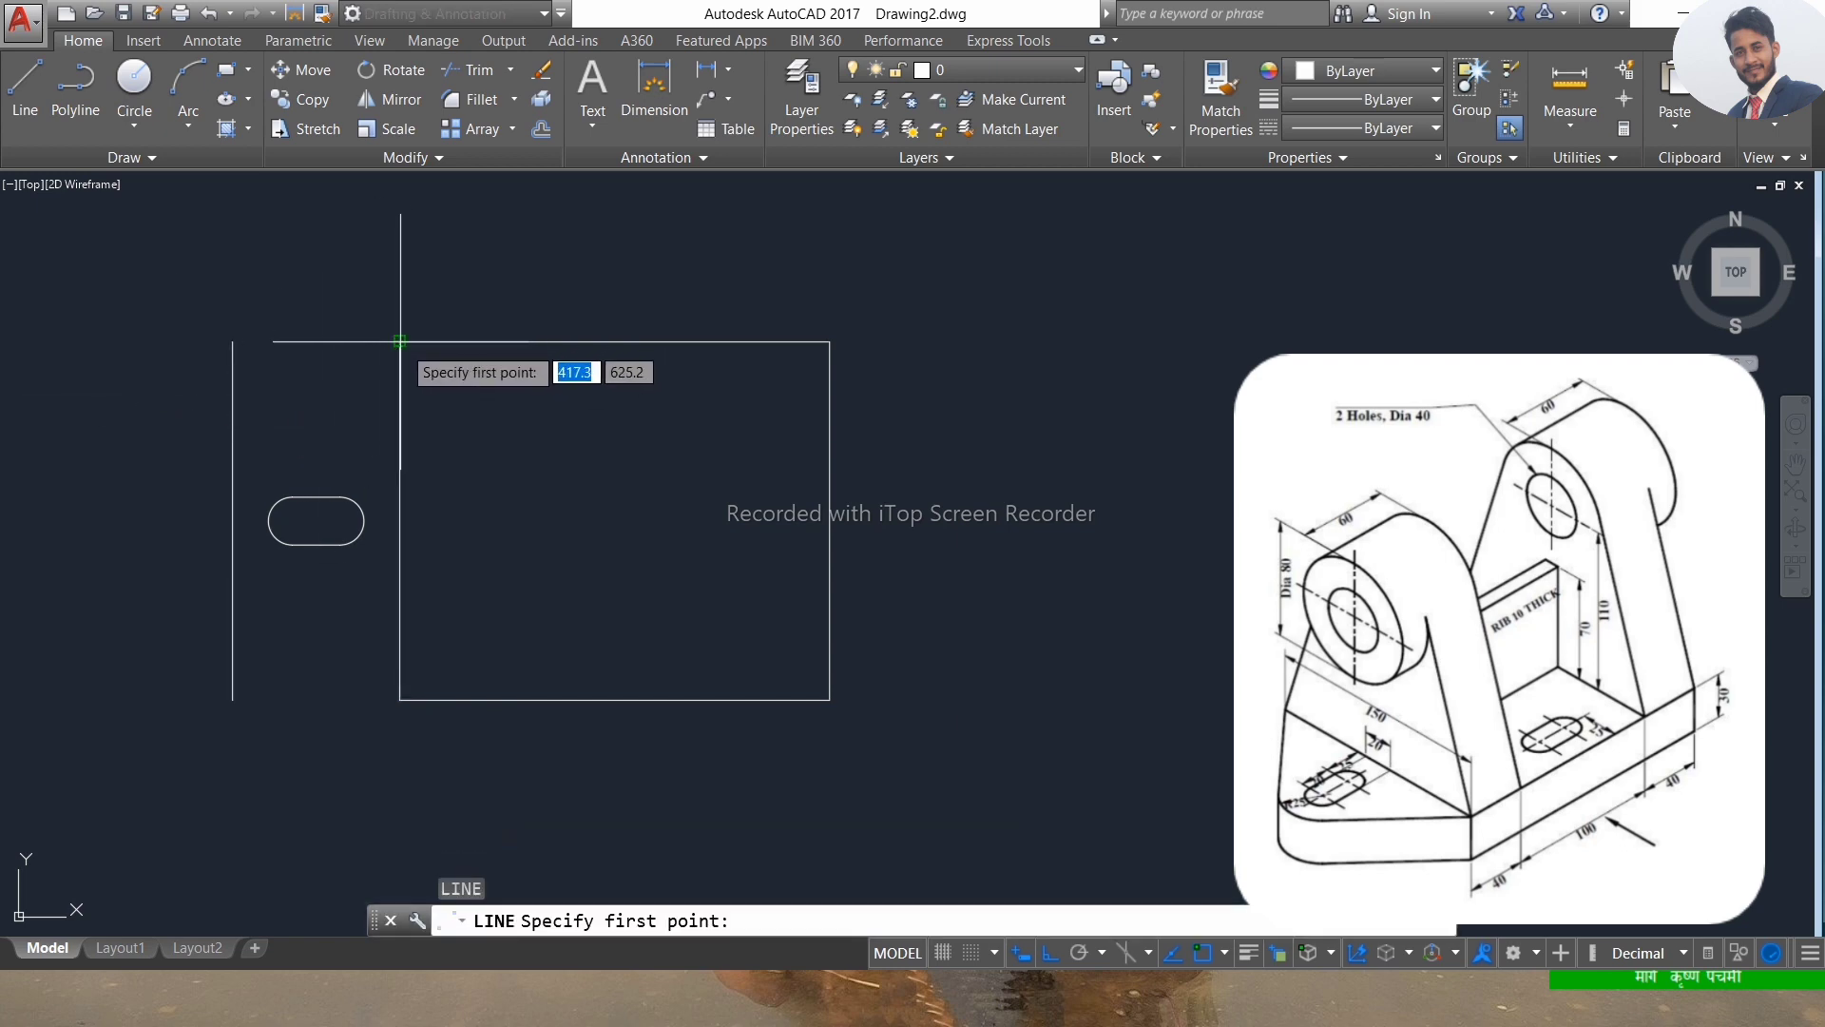
Draw diagonals from both left corners to the guide line, then delete the guide.
click(400, 341)
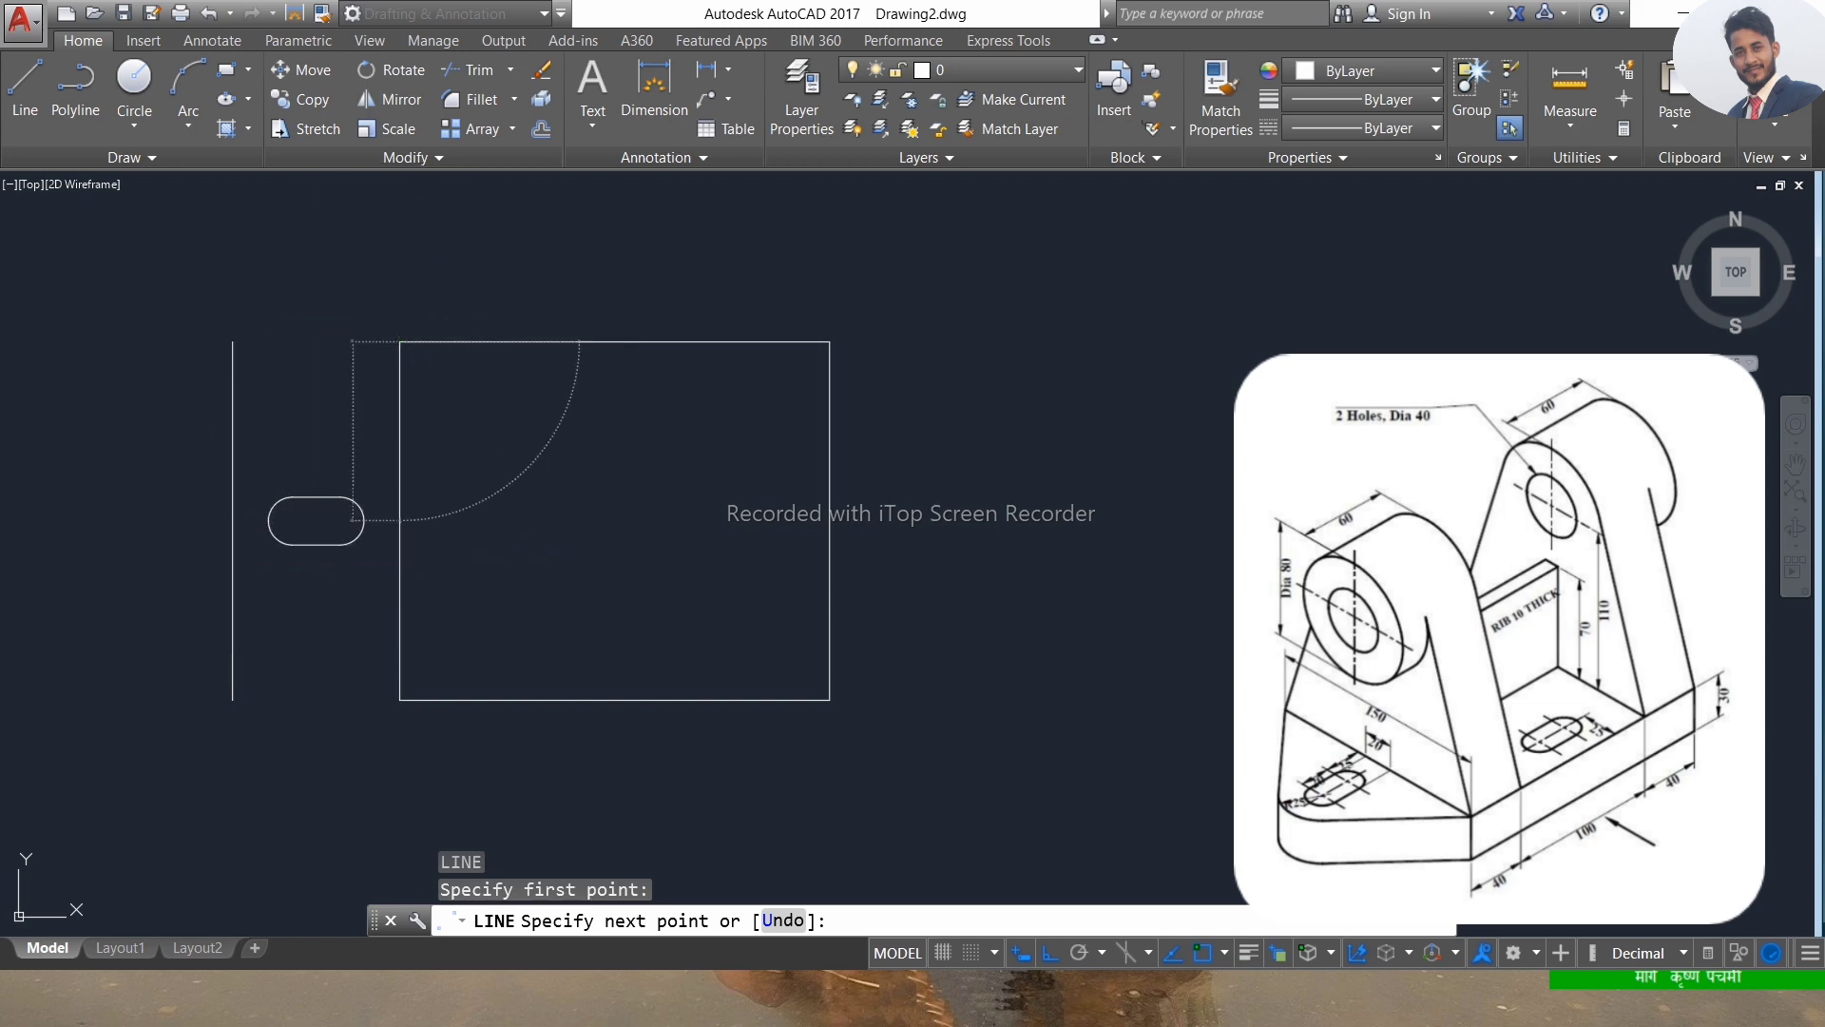
click(233, 520)
click(399, 700)
key(Escape)
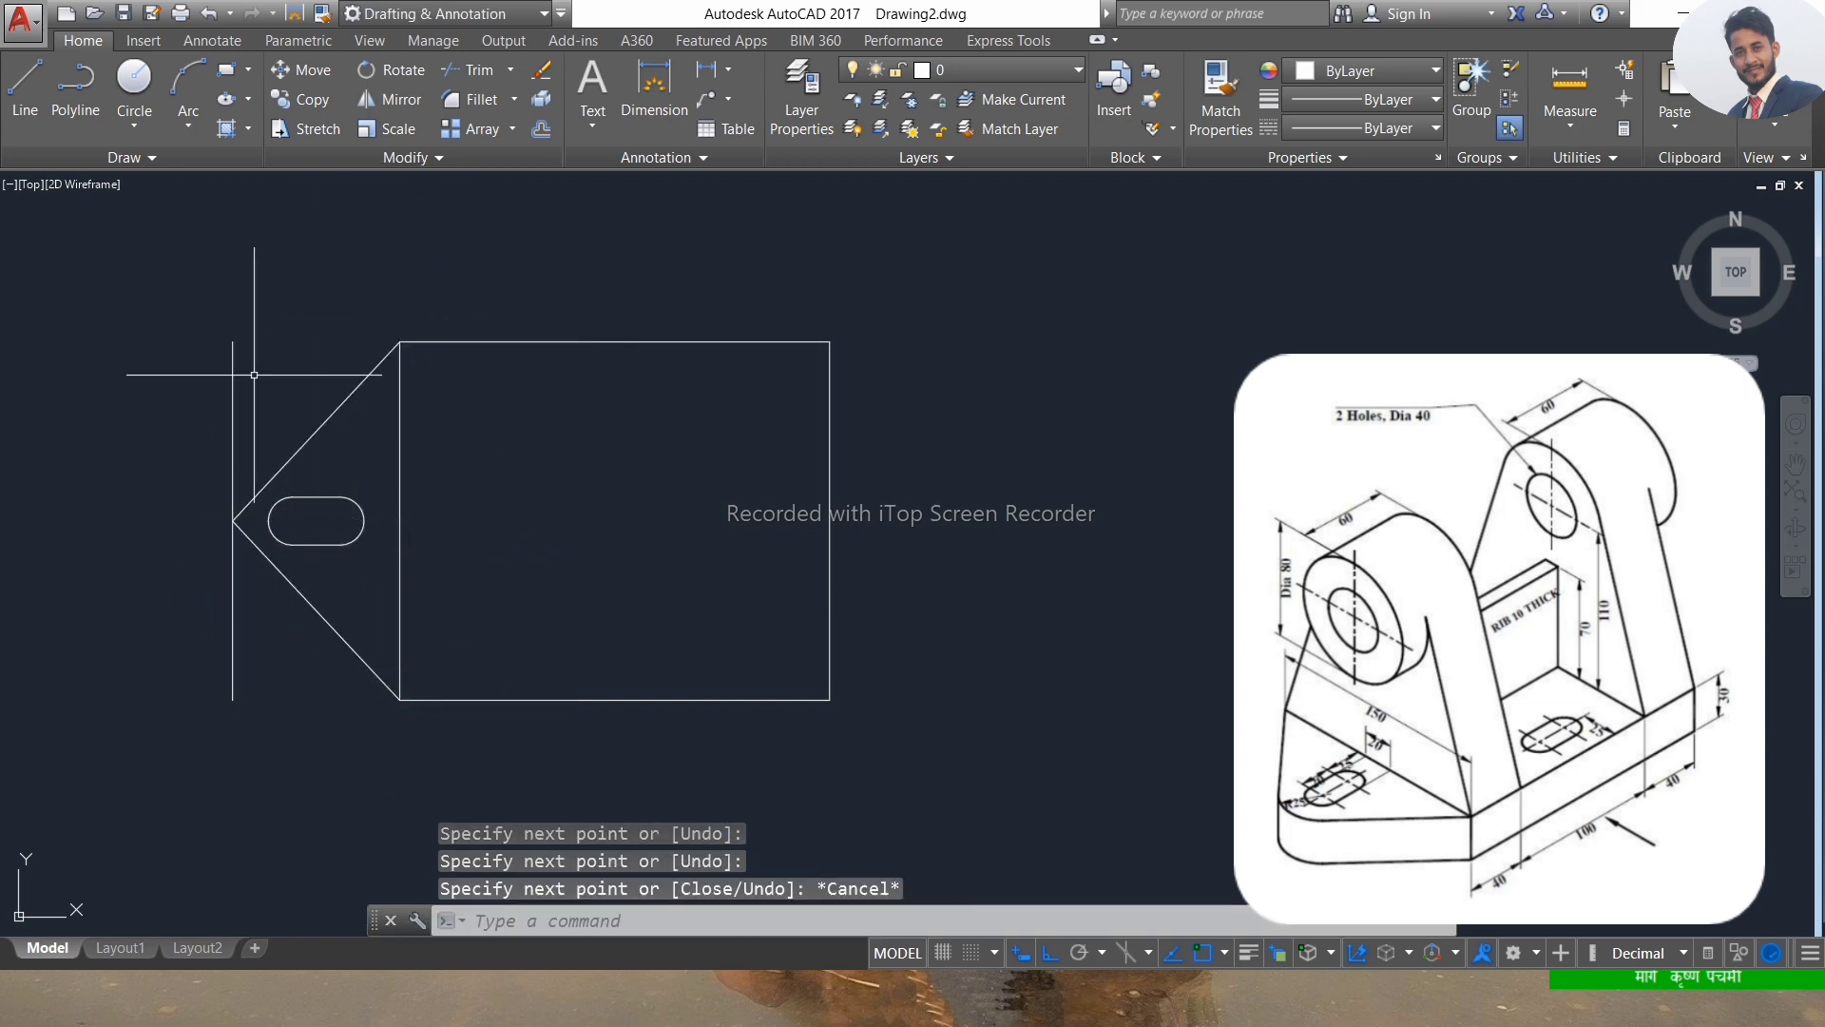
click(255, 351)
click(184, 416)
key(Delete)
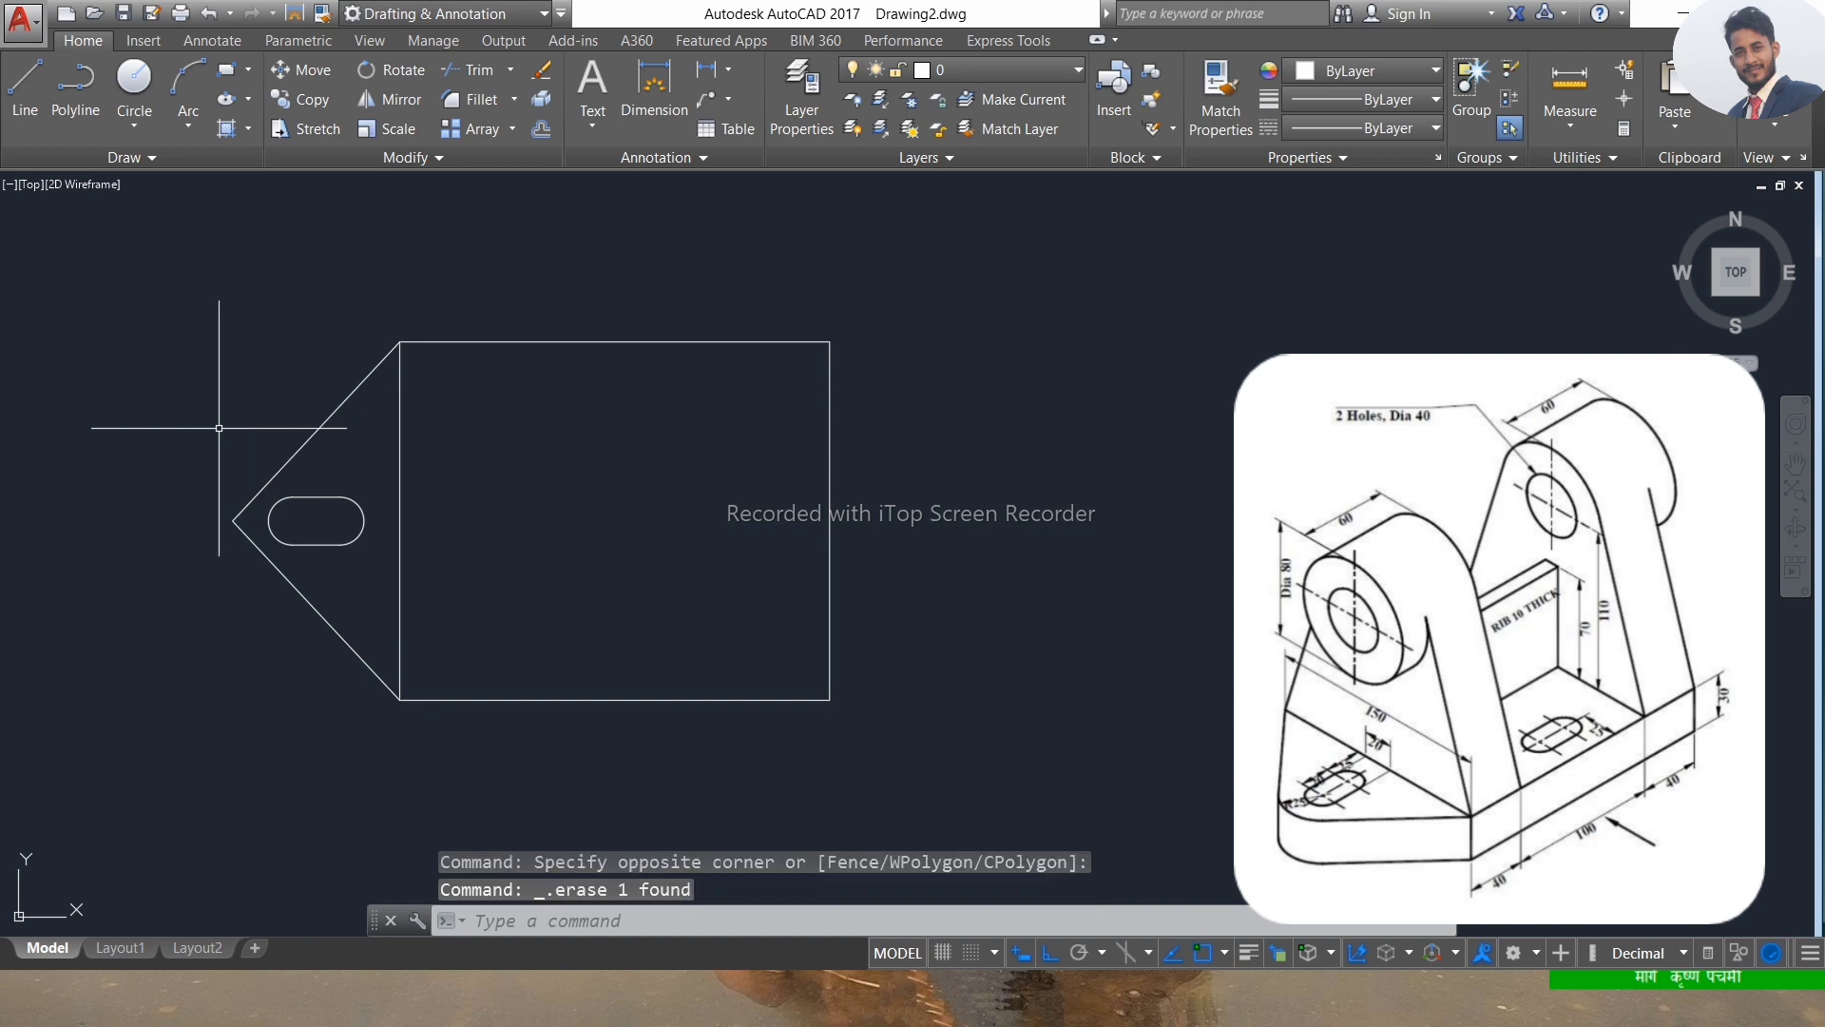
Fillet the two diagonals with radius 25 to round the tab's tip.
text(f)
key(Return)
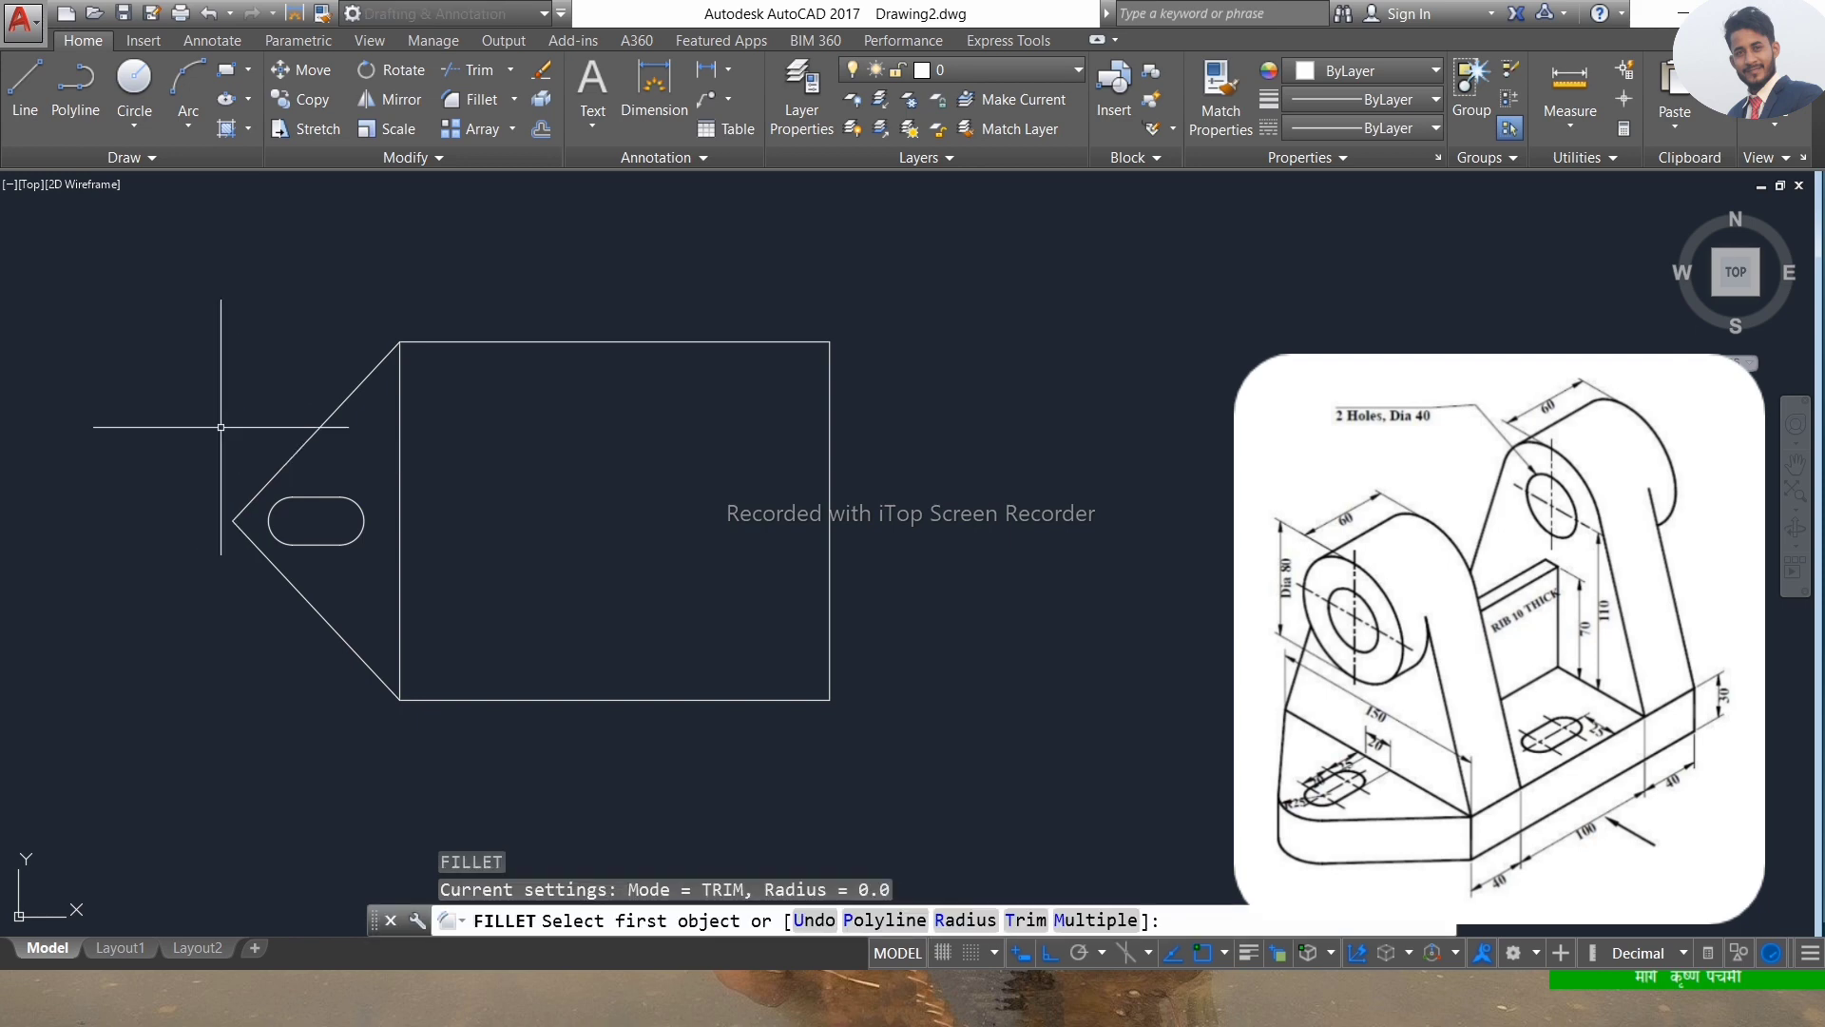
key(Escape)
text(f)
key(Return)
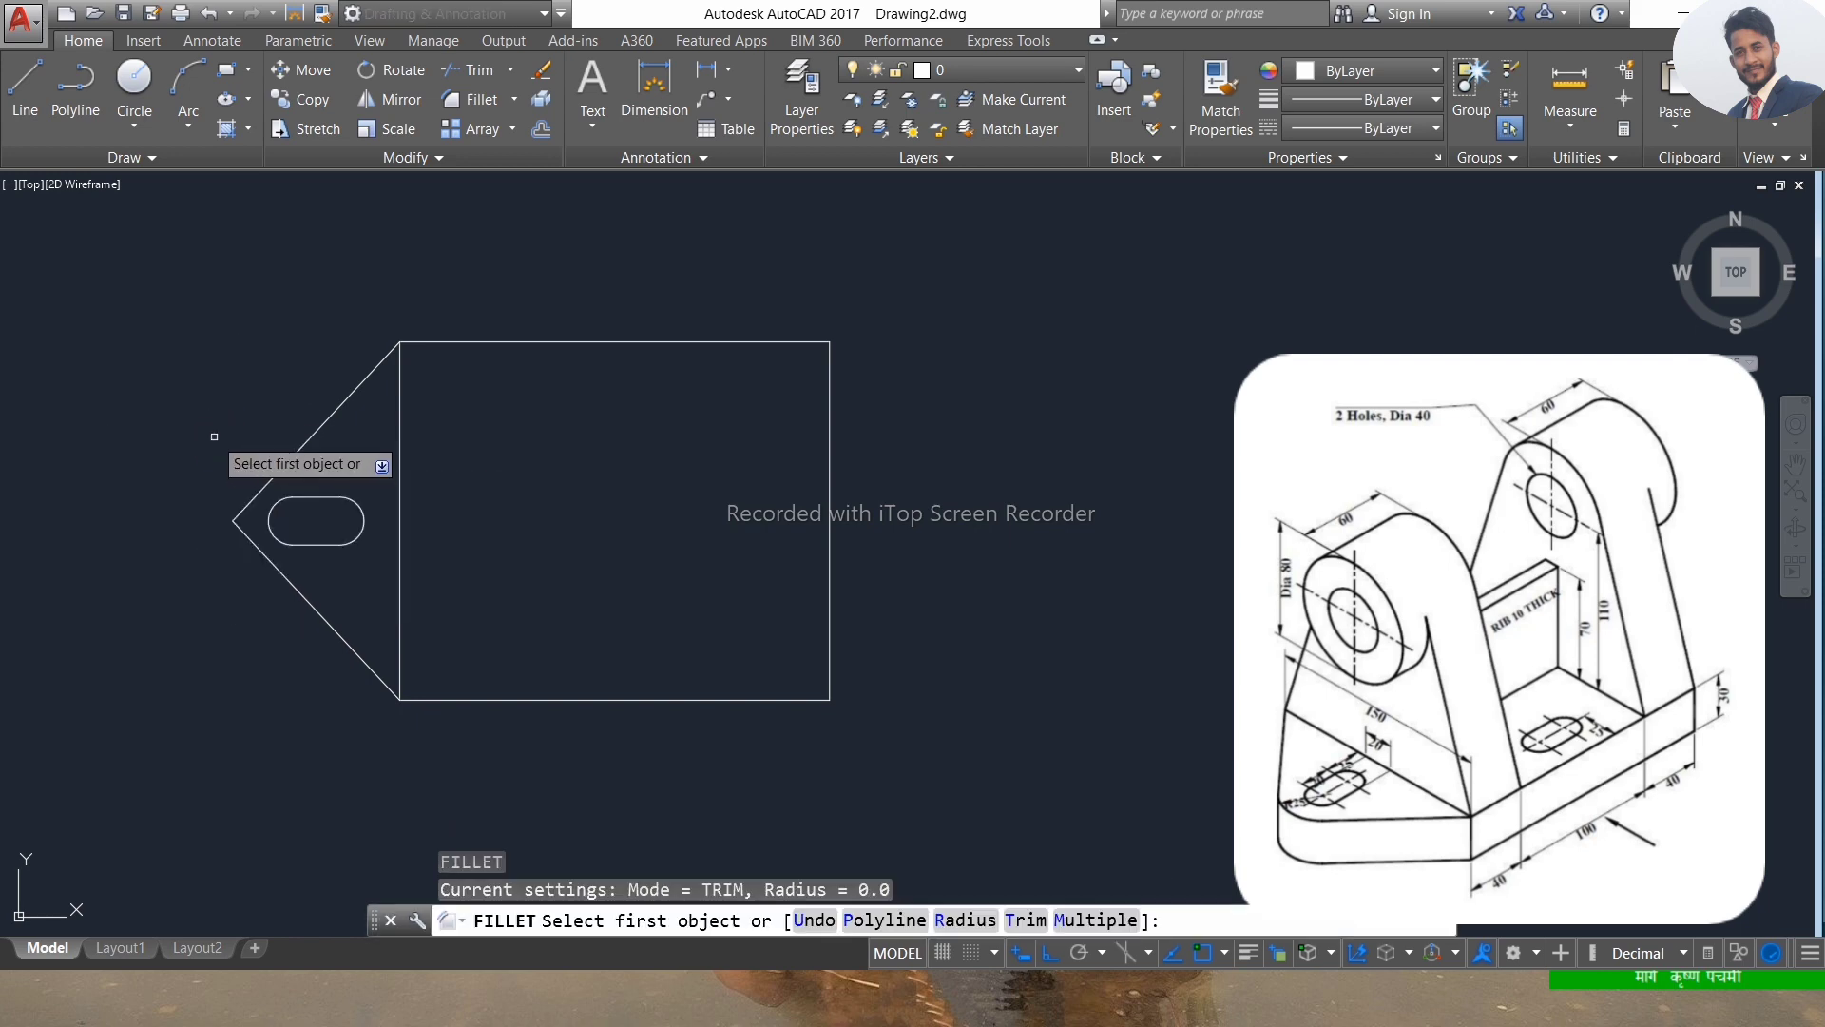
text(r)
key(Return)
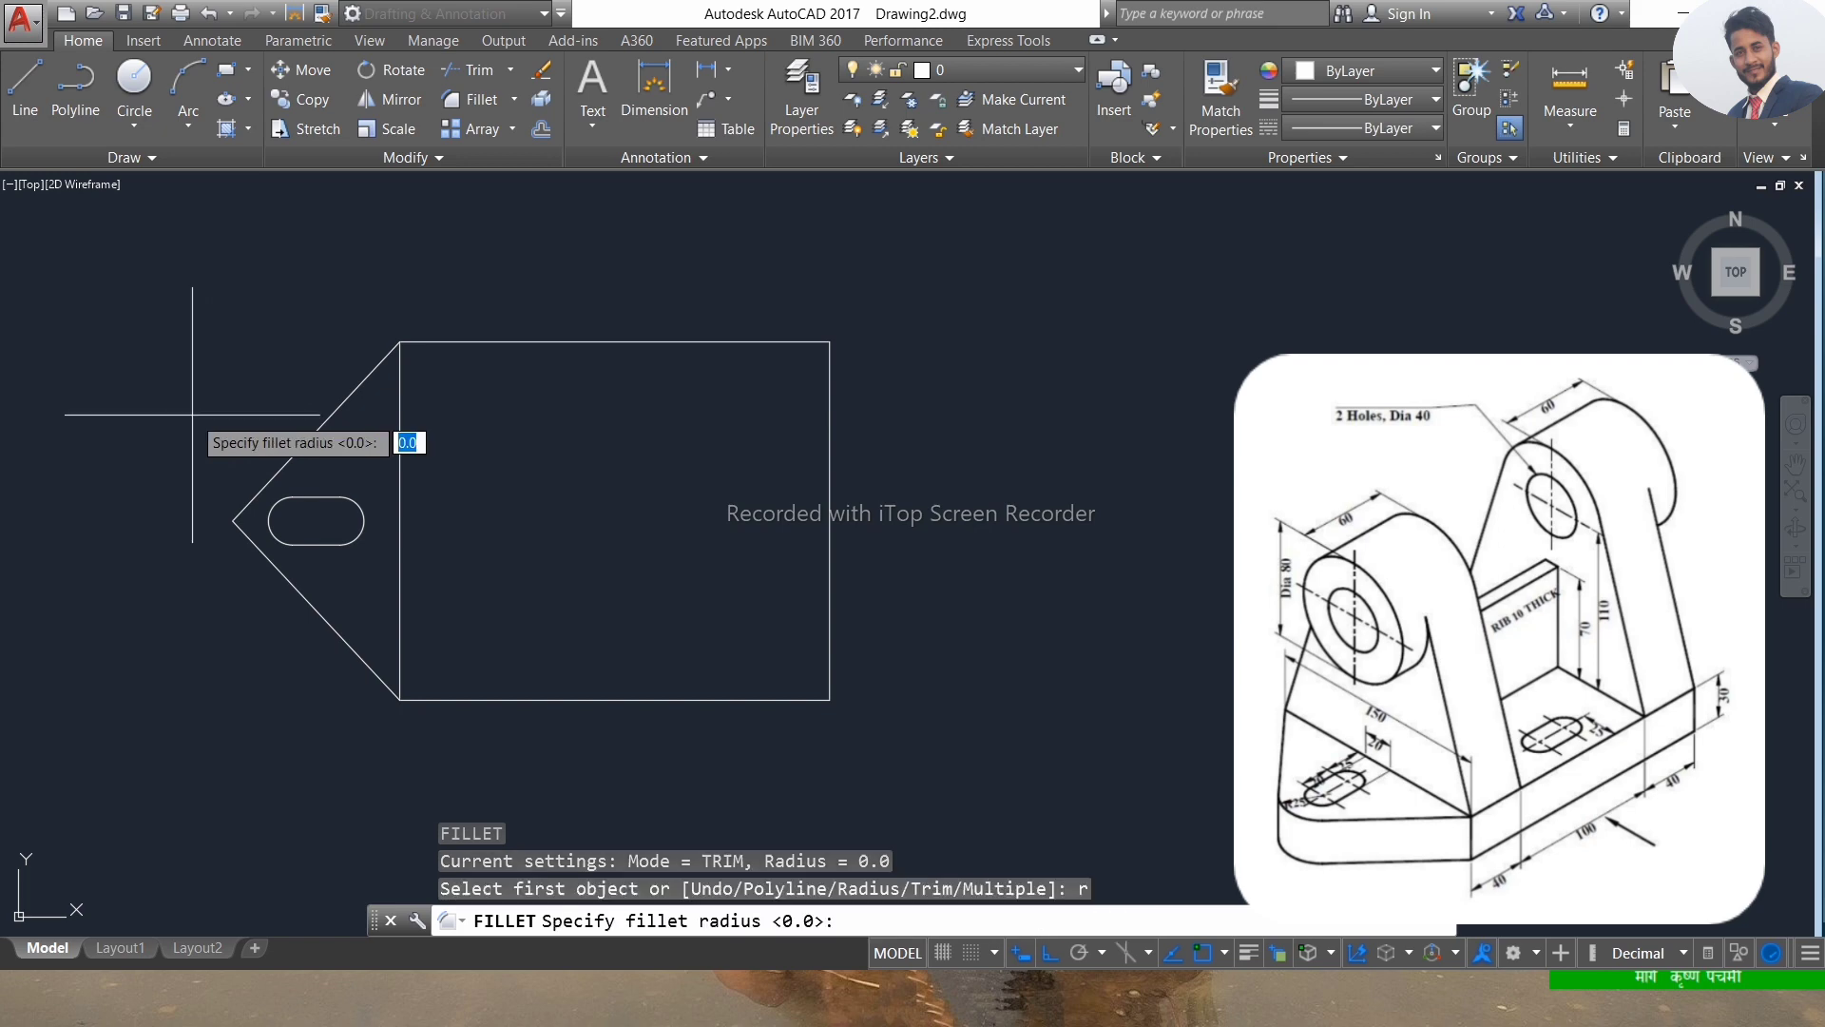
text(25)
key(Return)
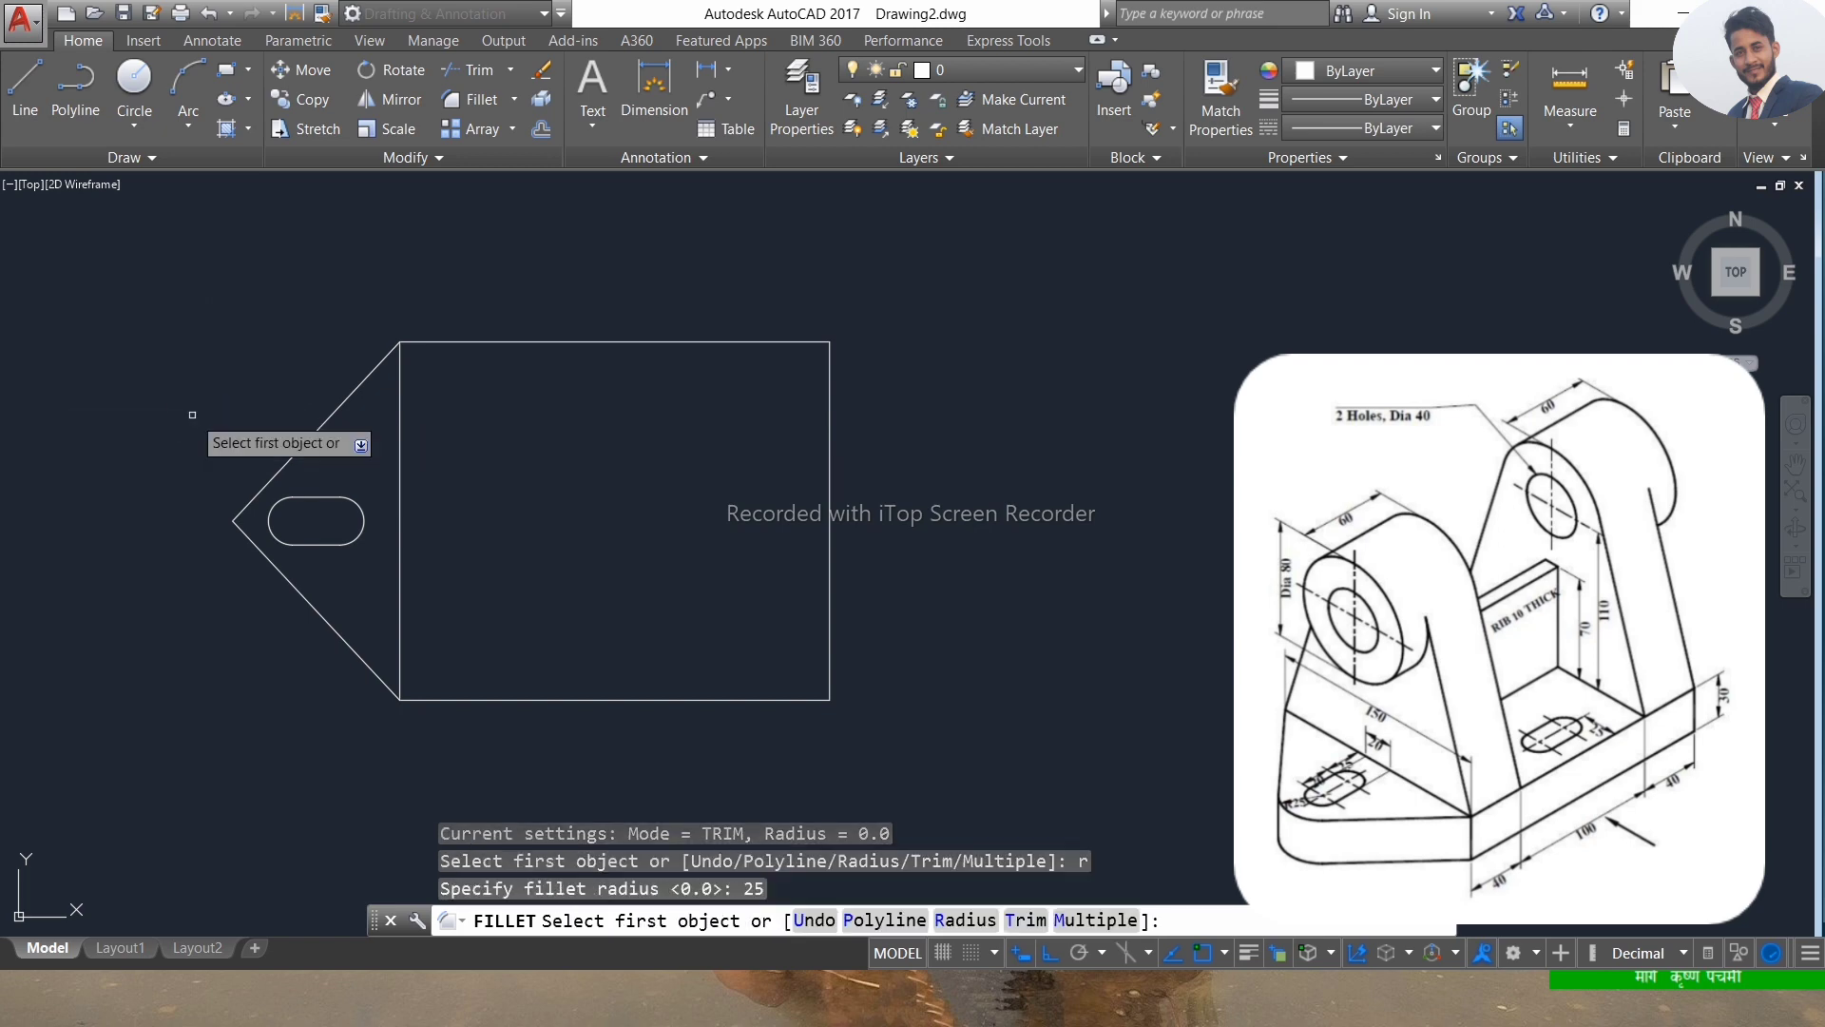
click(256, 493)
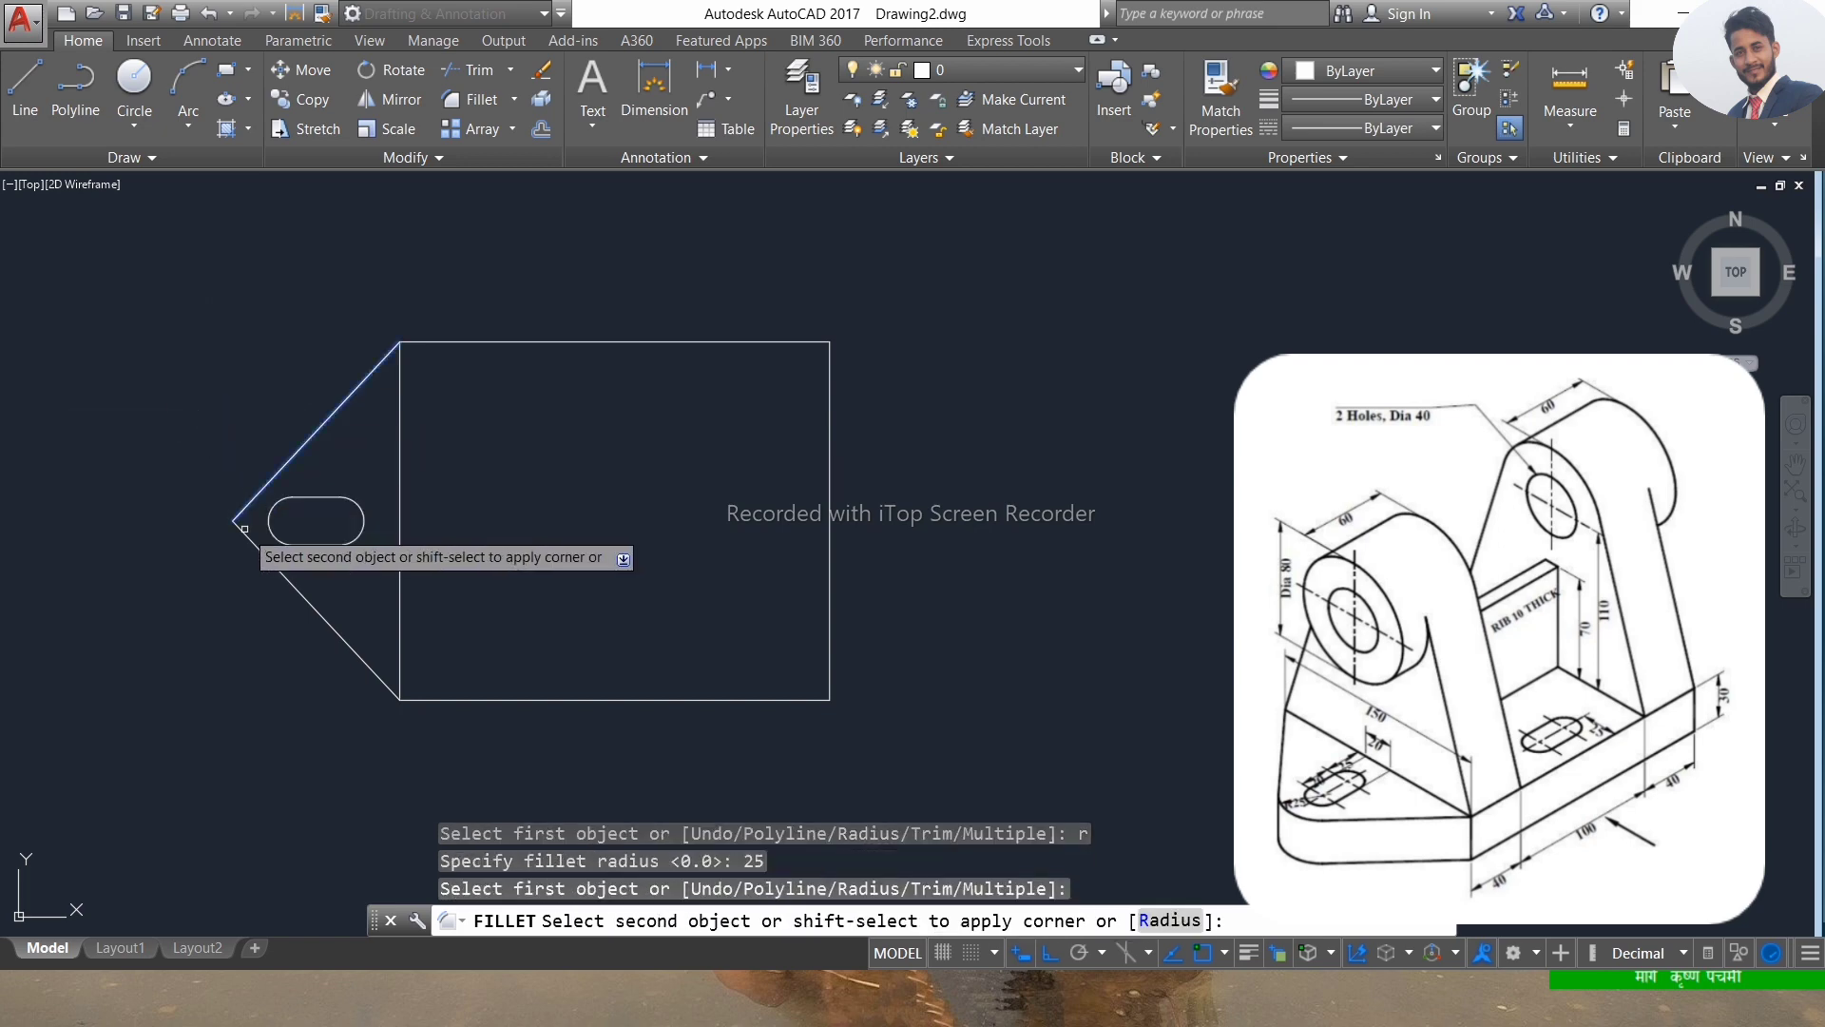
click(292, 594)
key(Escape)
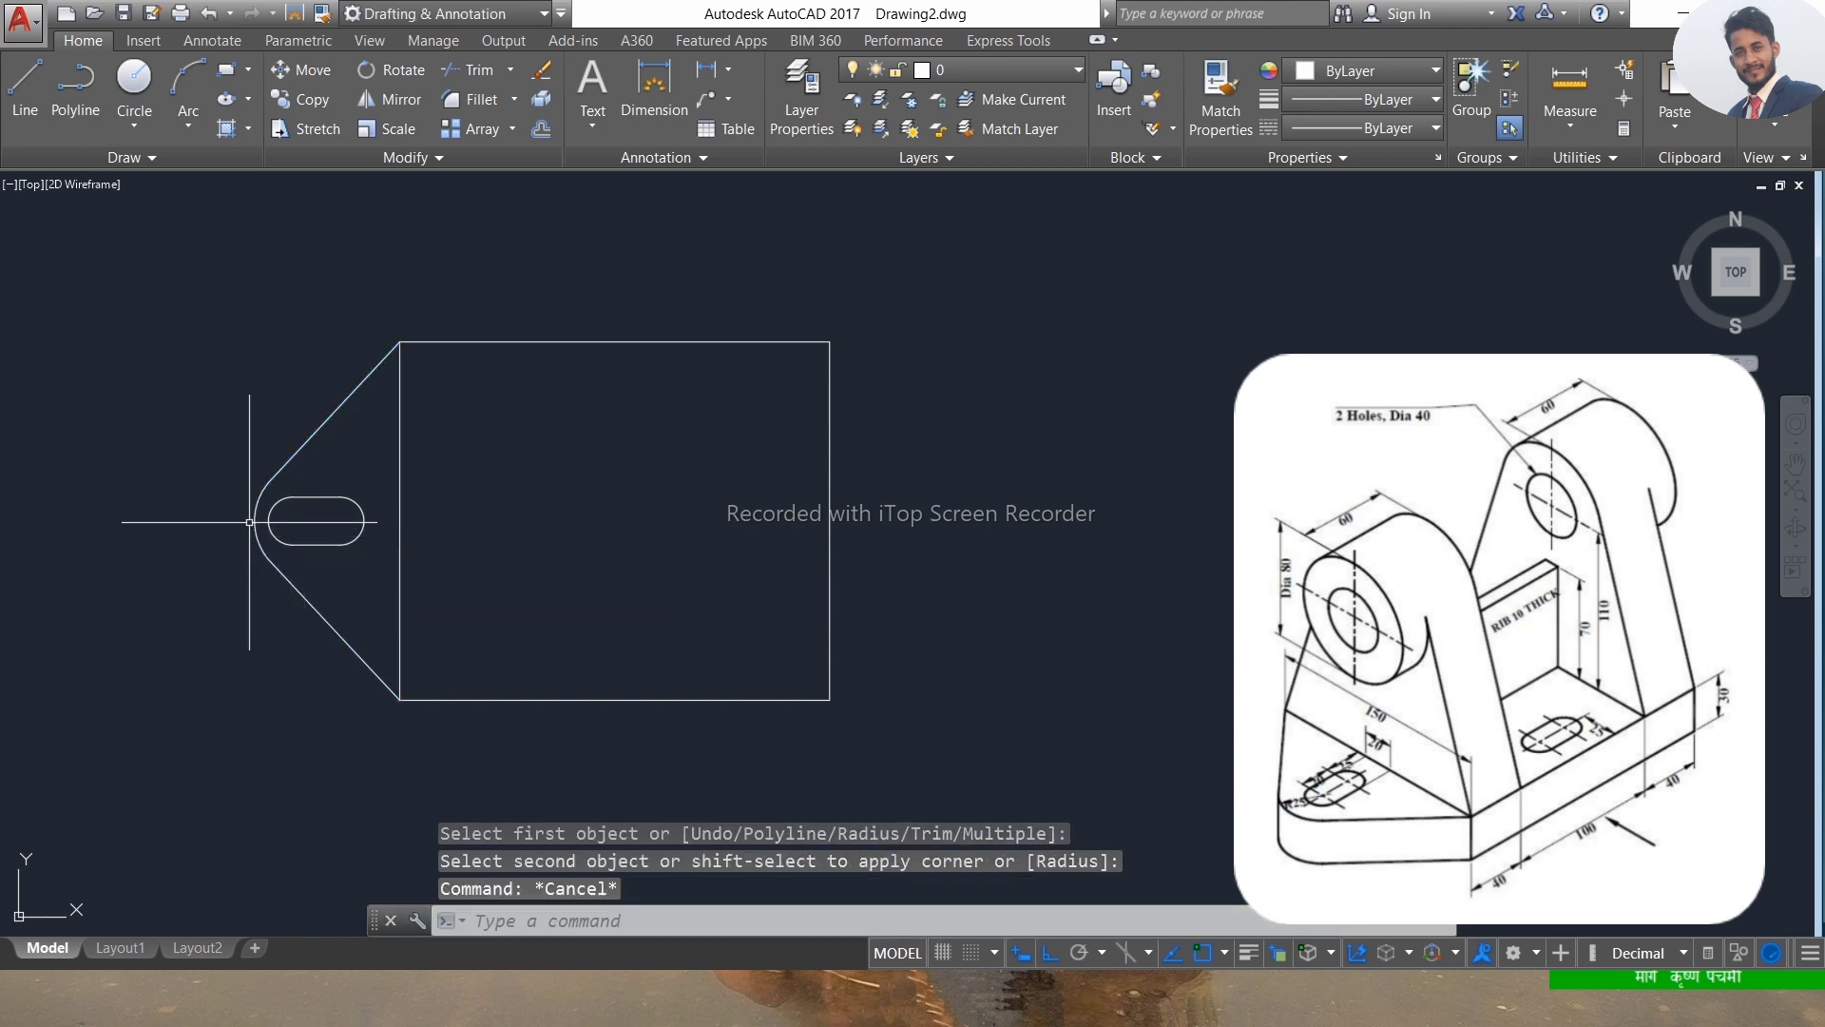
key(Escape)
Select the rounded slot in the pointed tab with a crossing window.
click(323, 322)
click(225, 663)
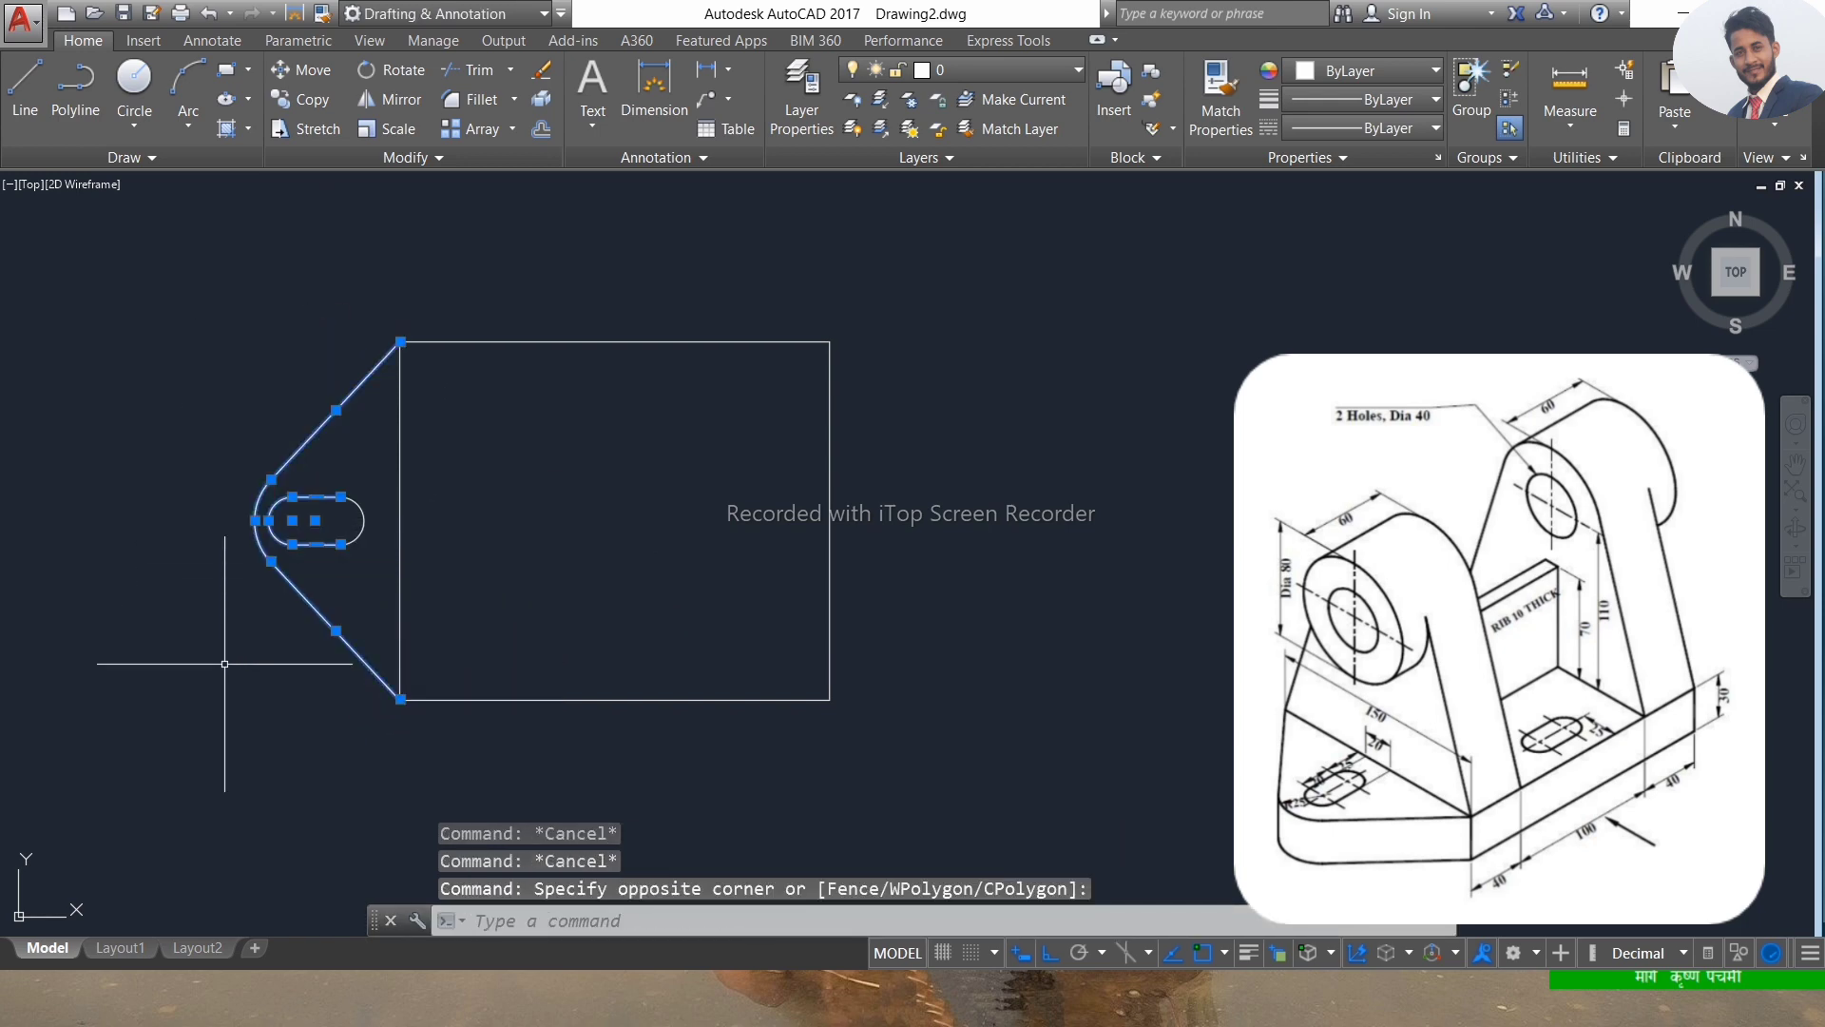
click(372, 441)
click(294, 625)
text(MI)
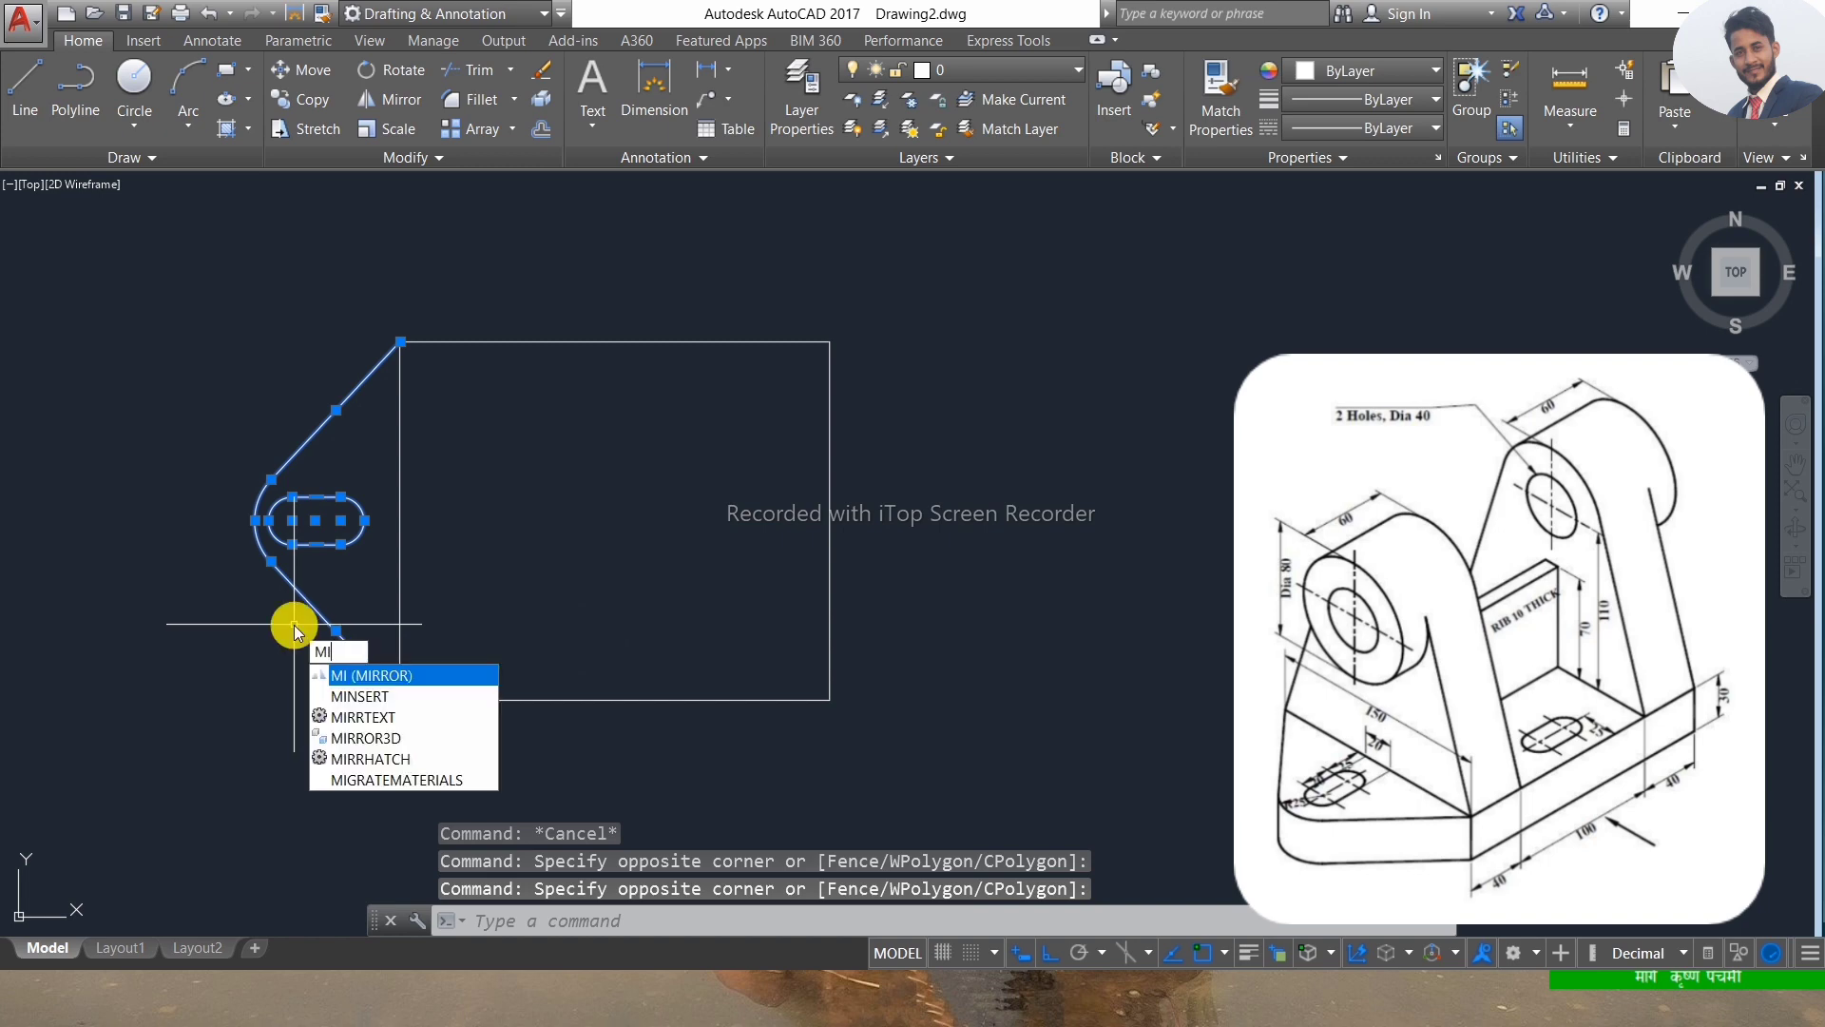
key(Escape)
key(Escape)
key(Escape)
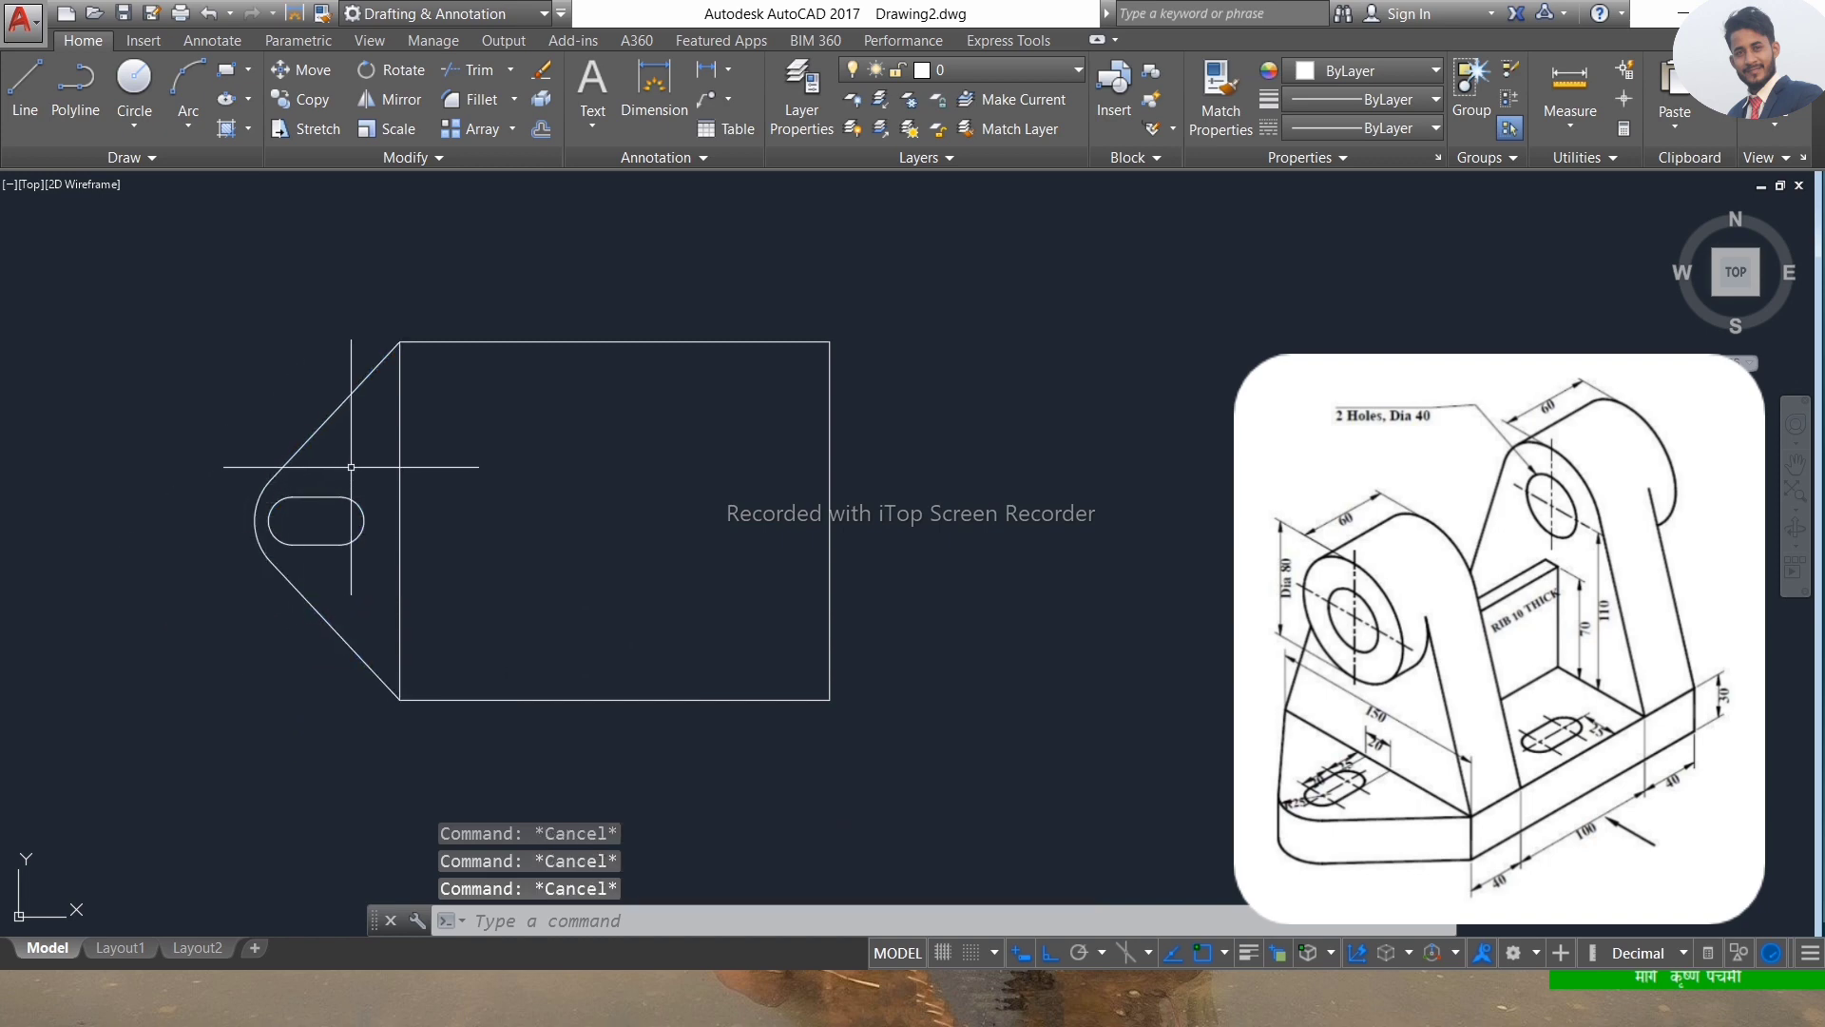
click(416, 499)
click(267, 582)
key(Escape)
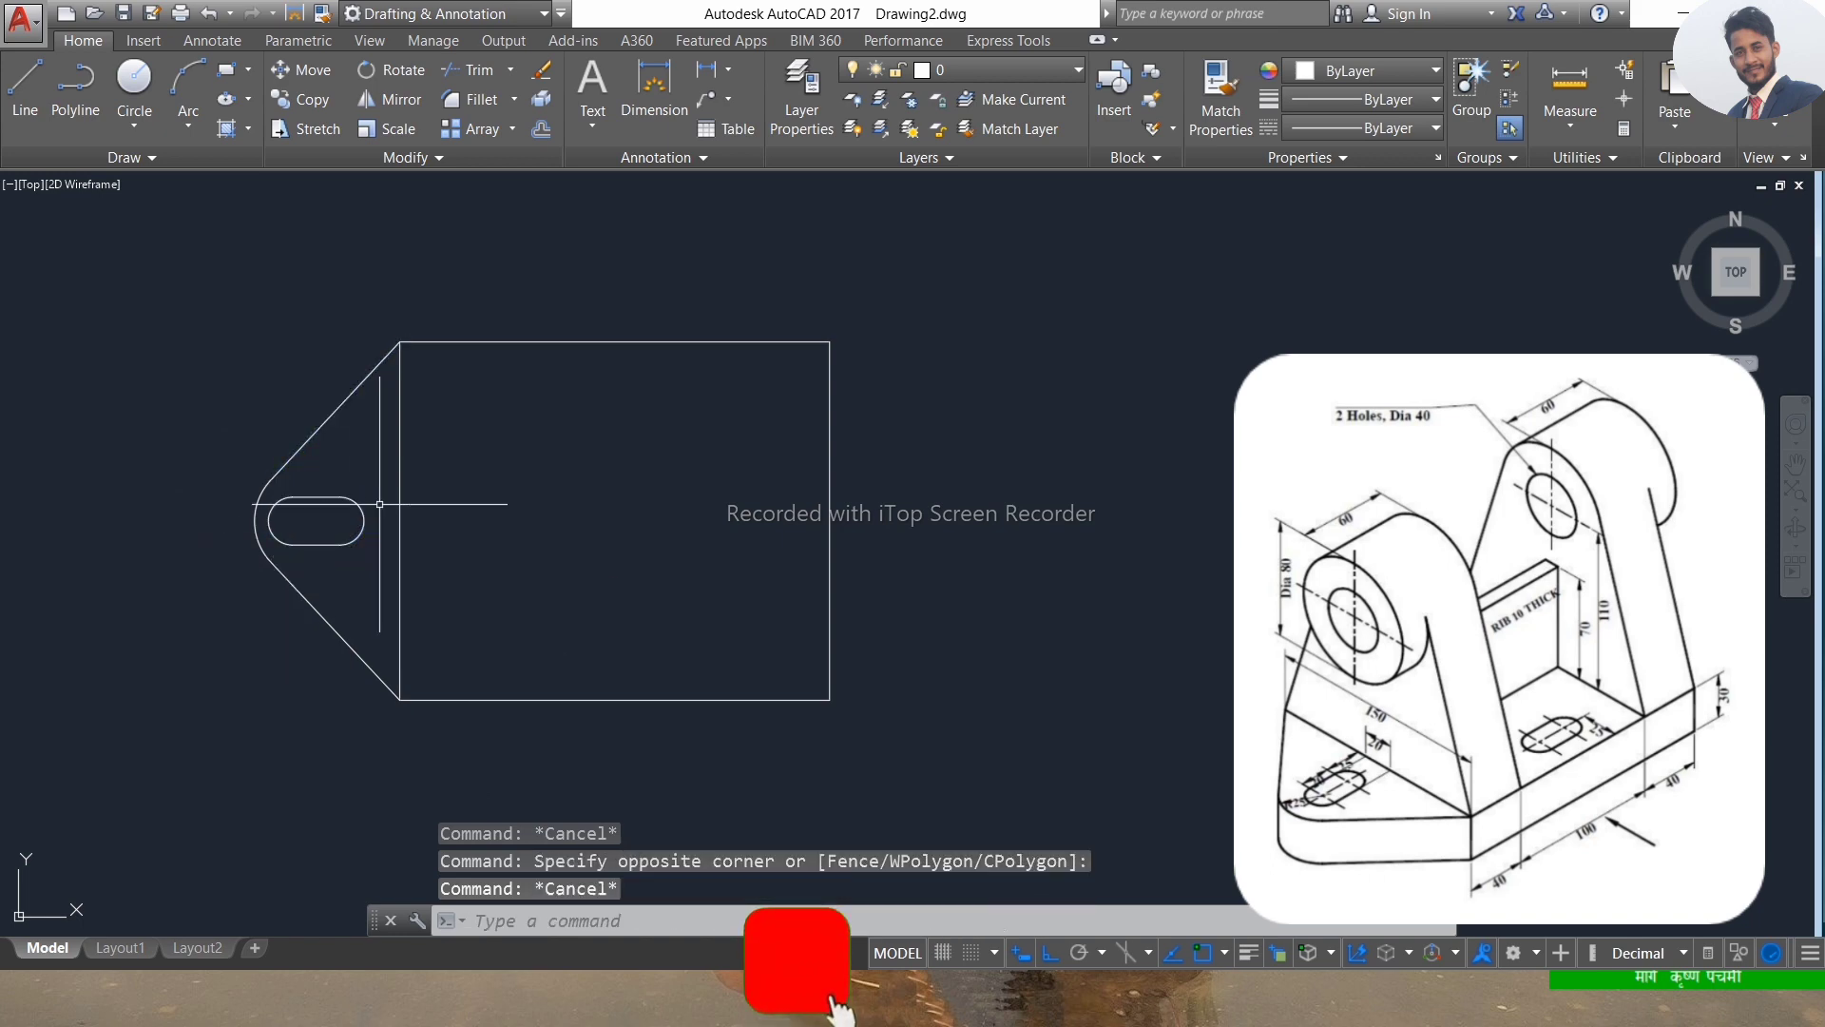
click(385, 488)
click(273, 571)
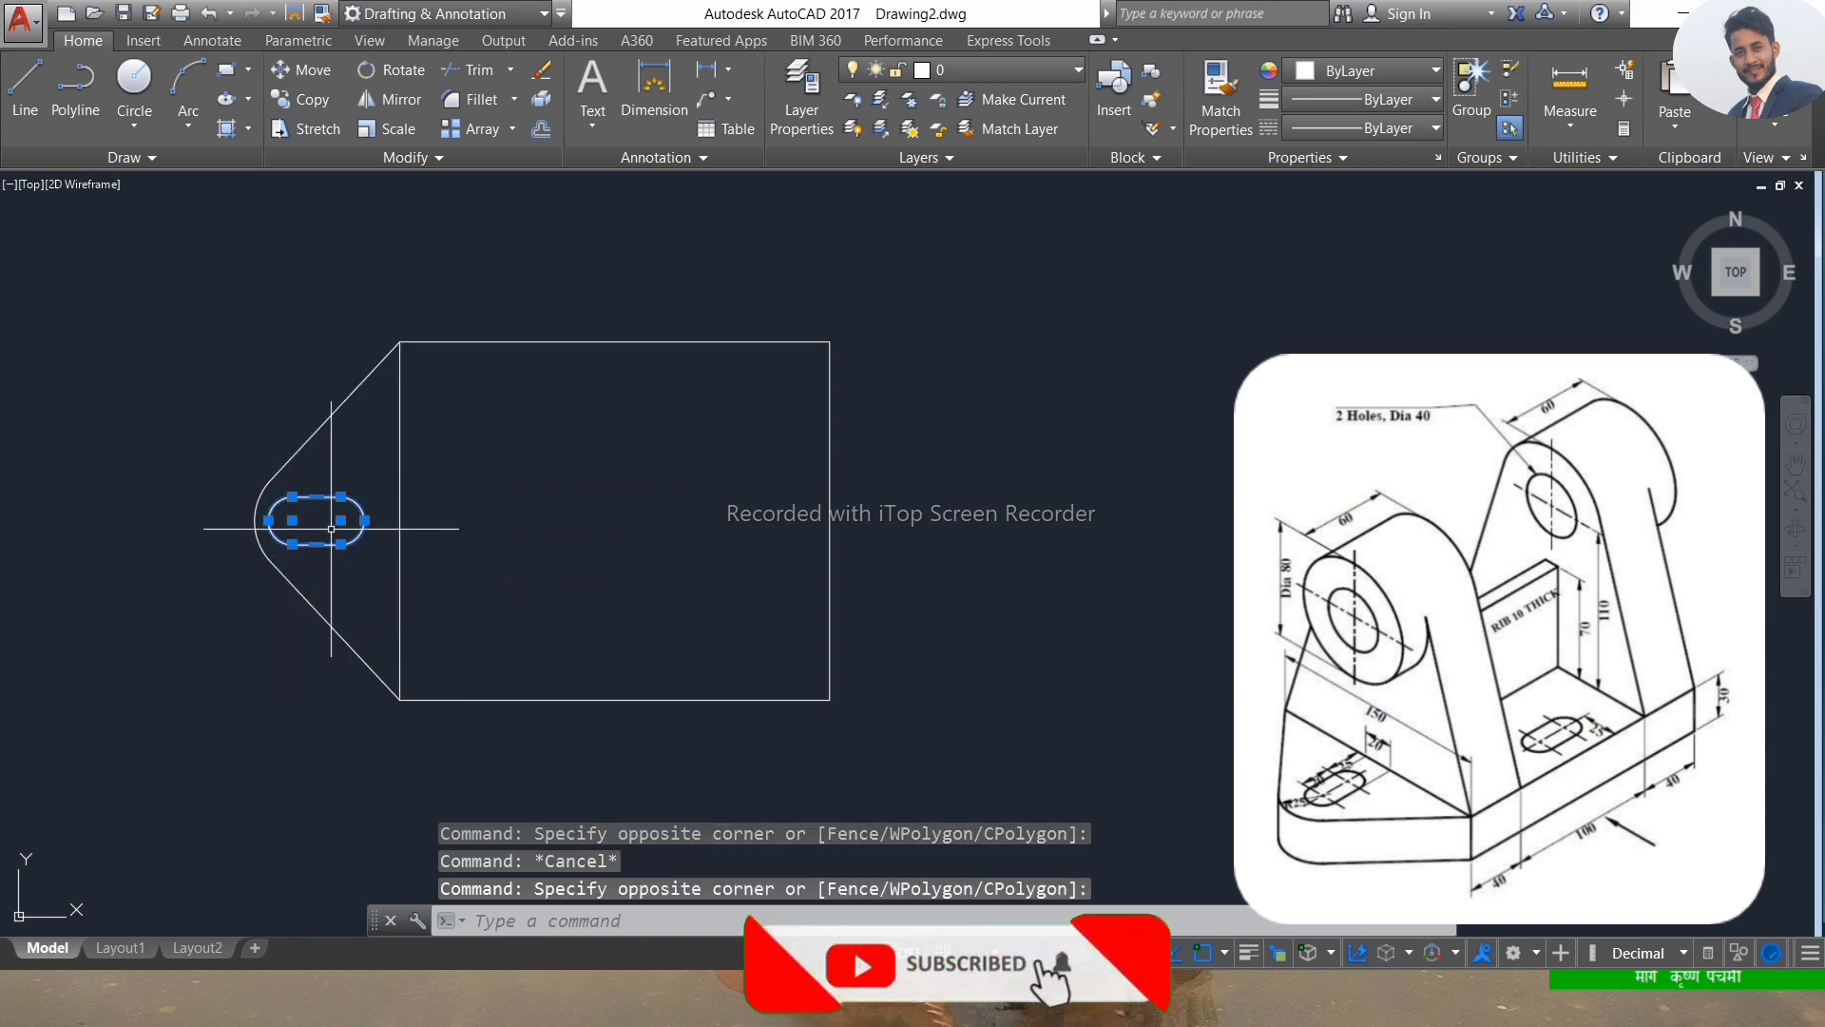
text(CO)
Copy the slot from its lower centre onto the base plate's bottom edge.
key(Return)
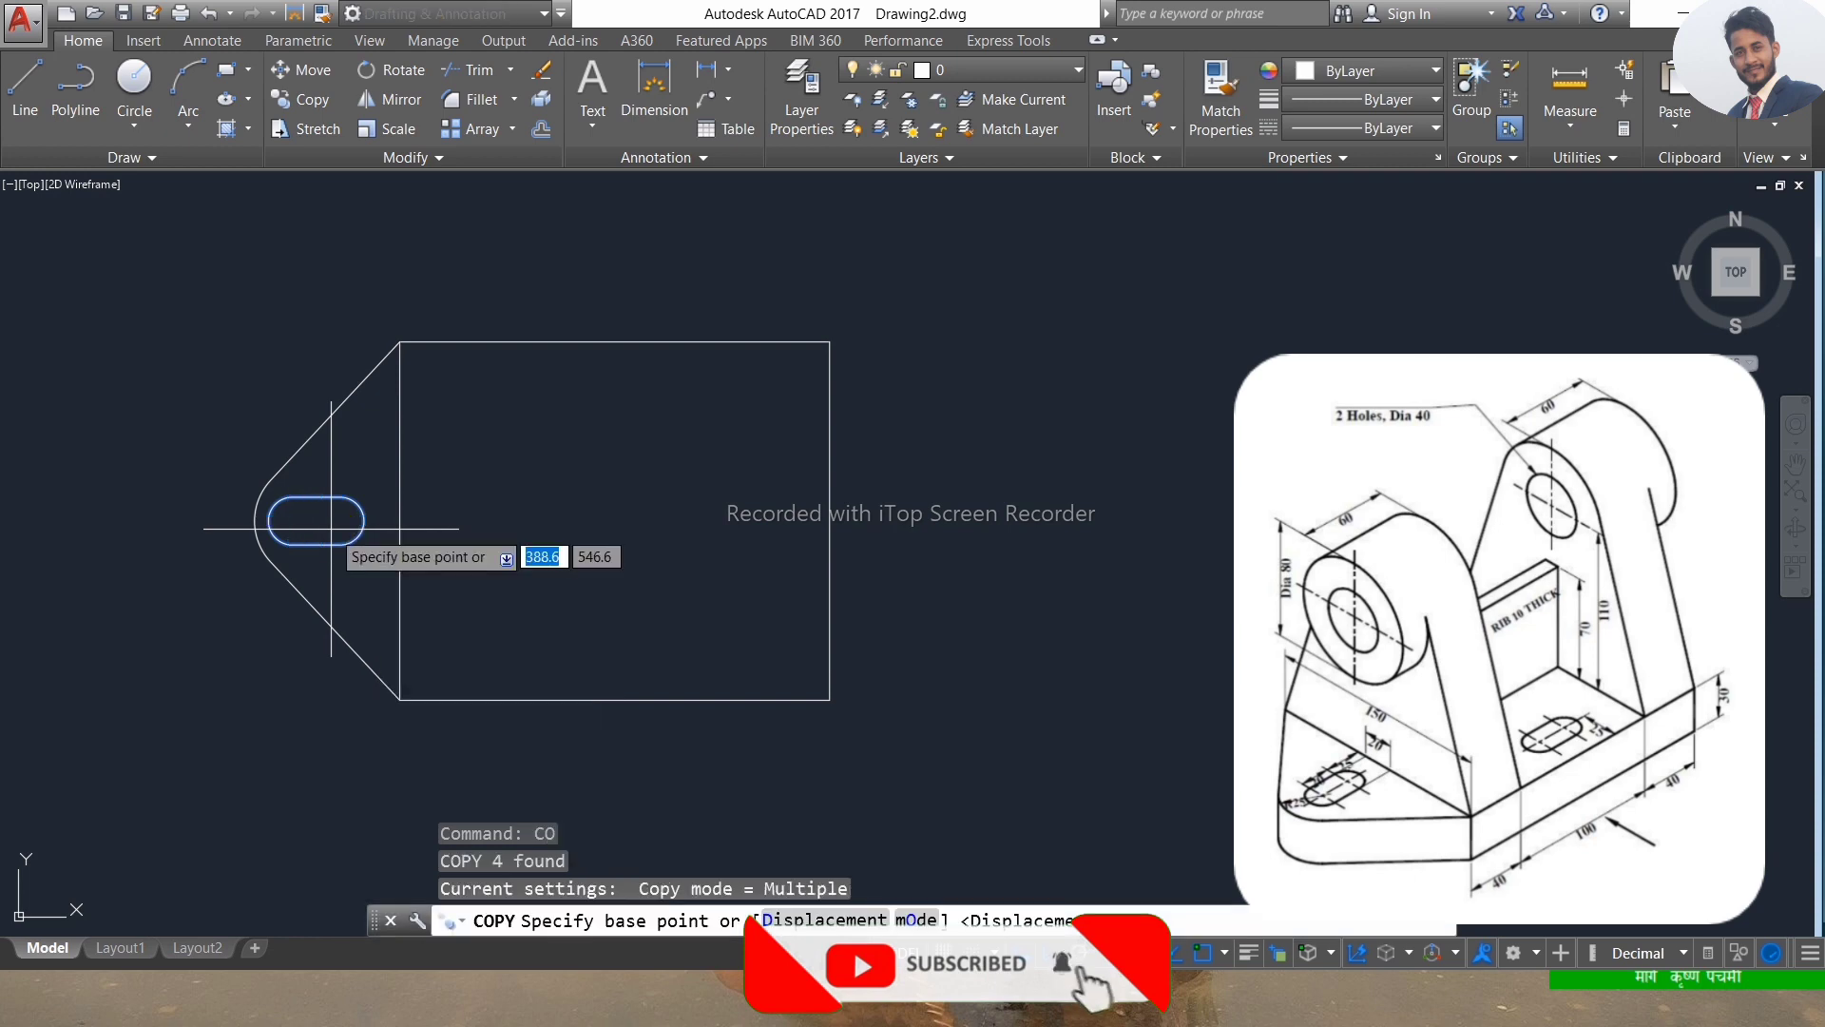
click(316, 544)
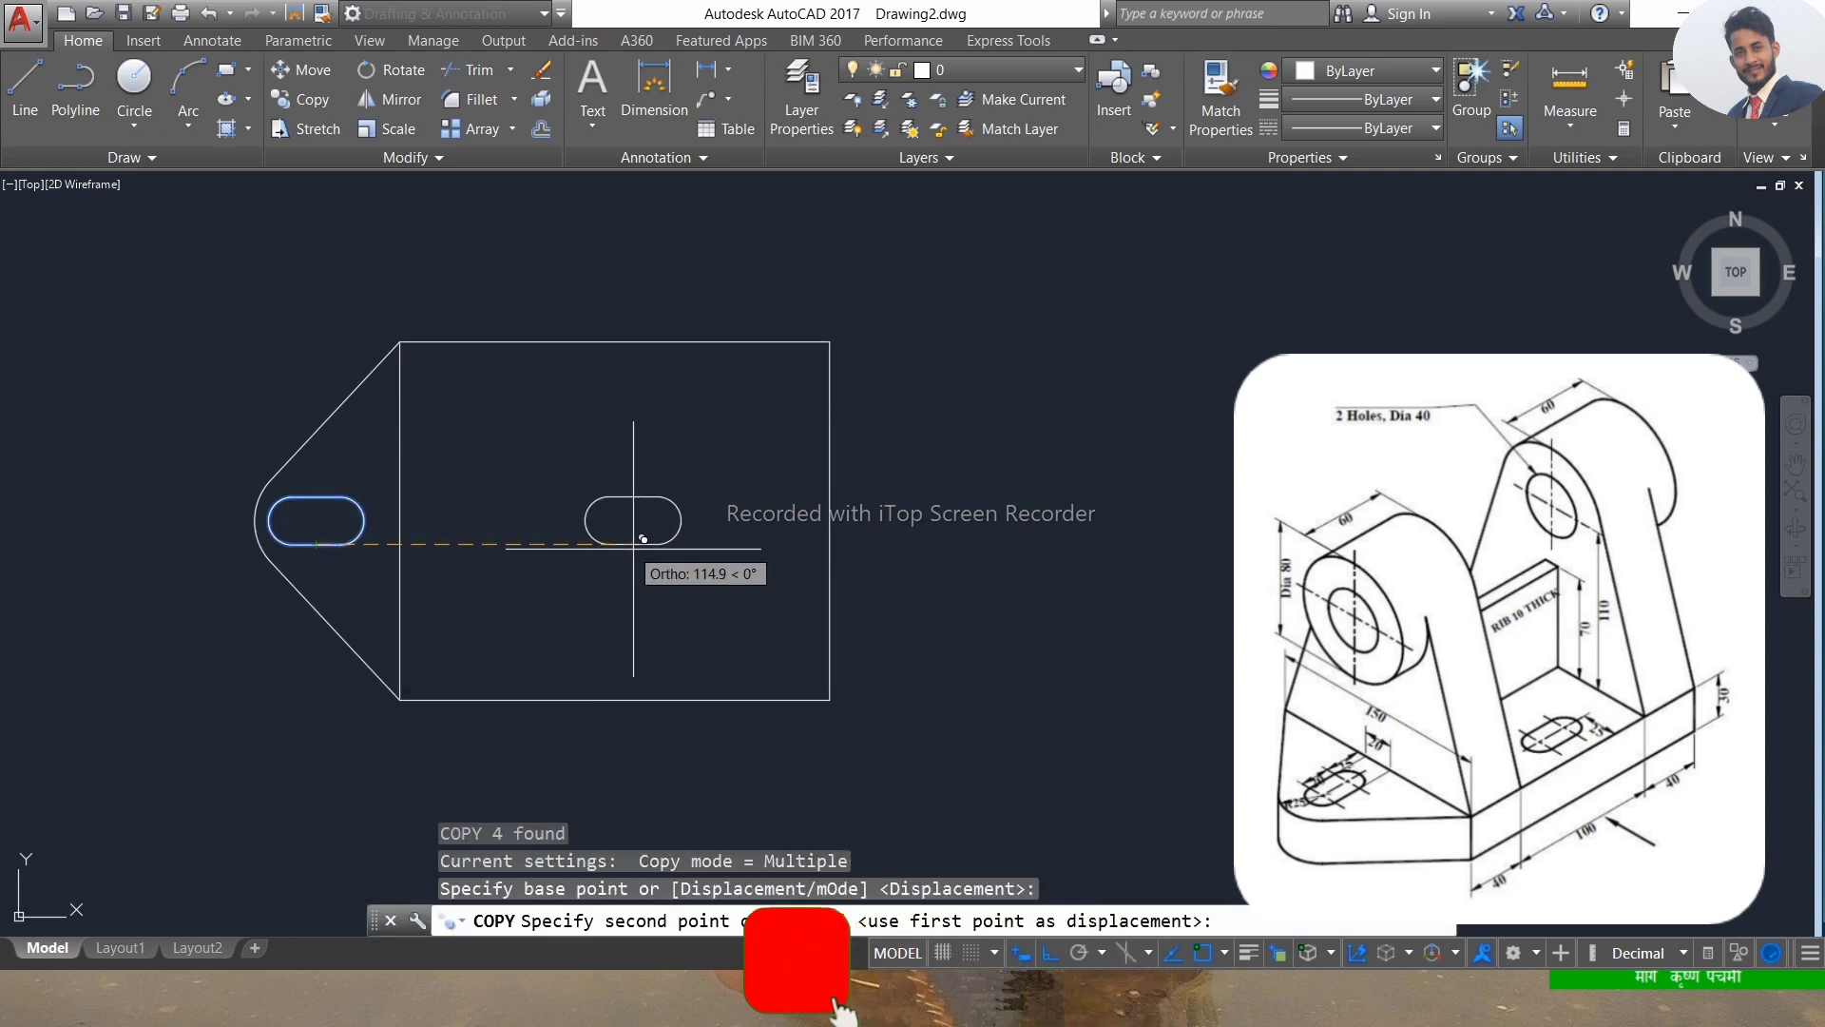
click(614, 699)
key(Escape)
Reselect the copied slot on the bottom edge.
click(697, 601)
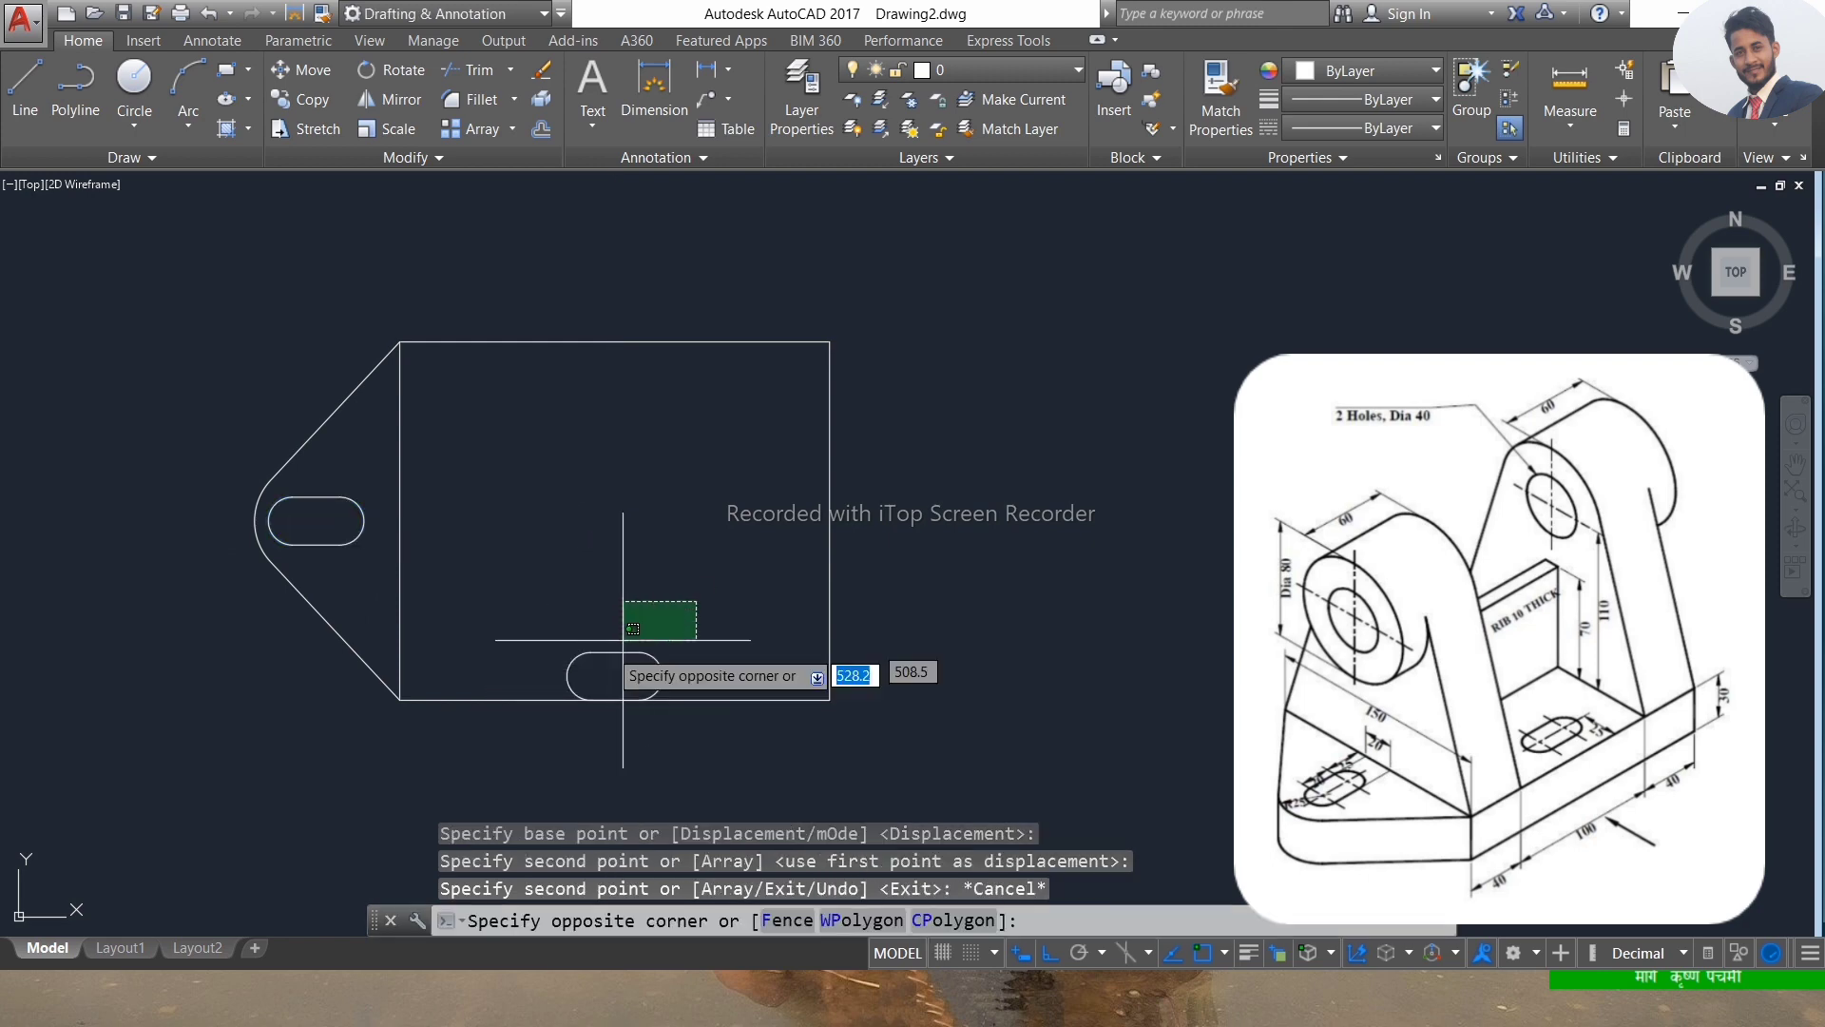
click(553, 690)
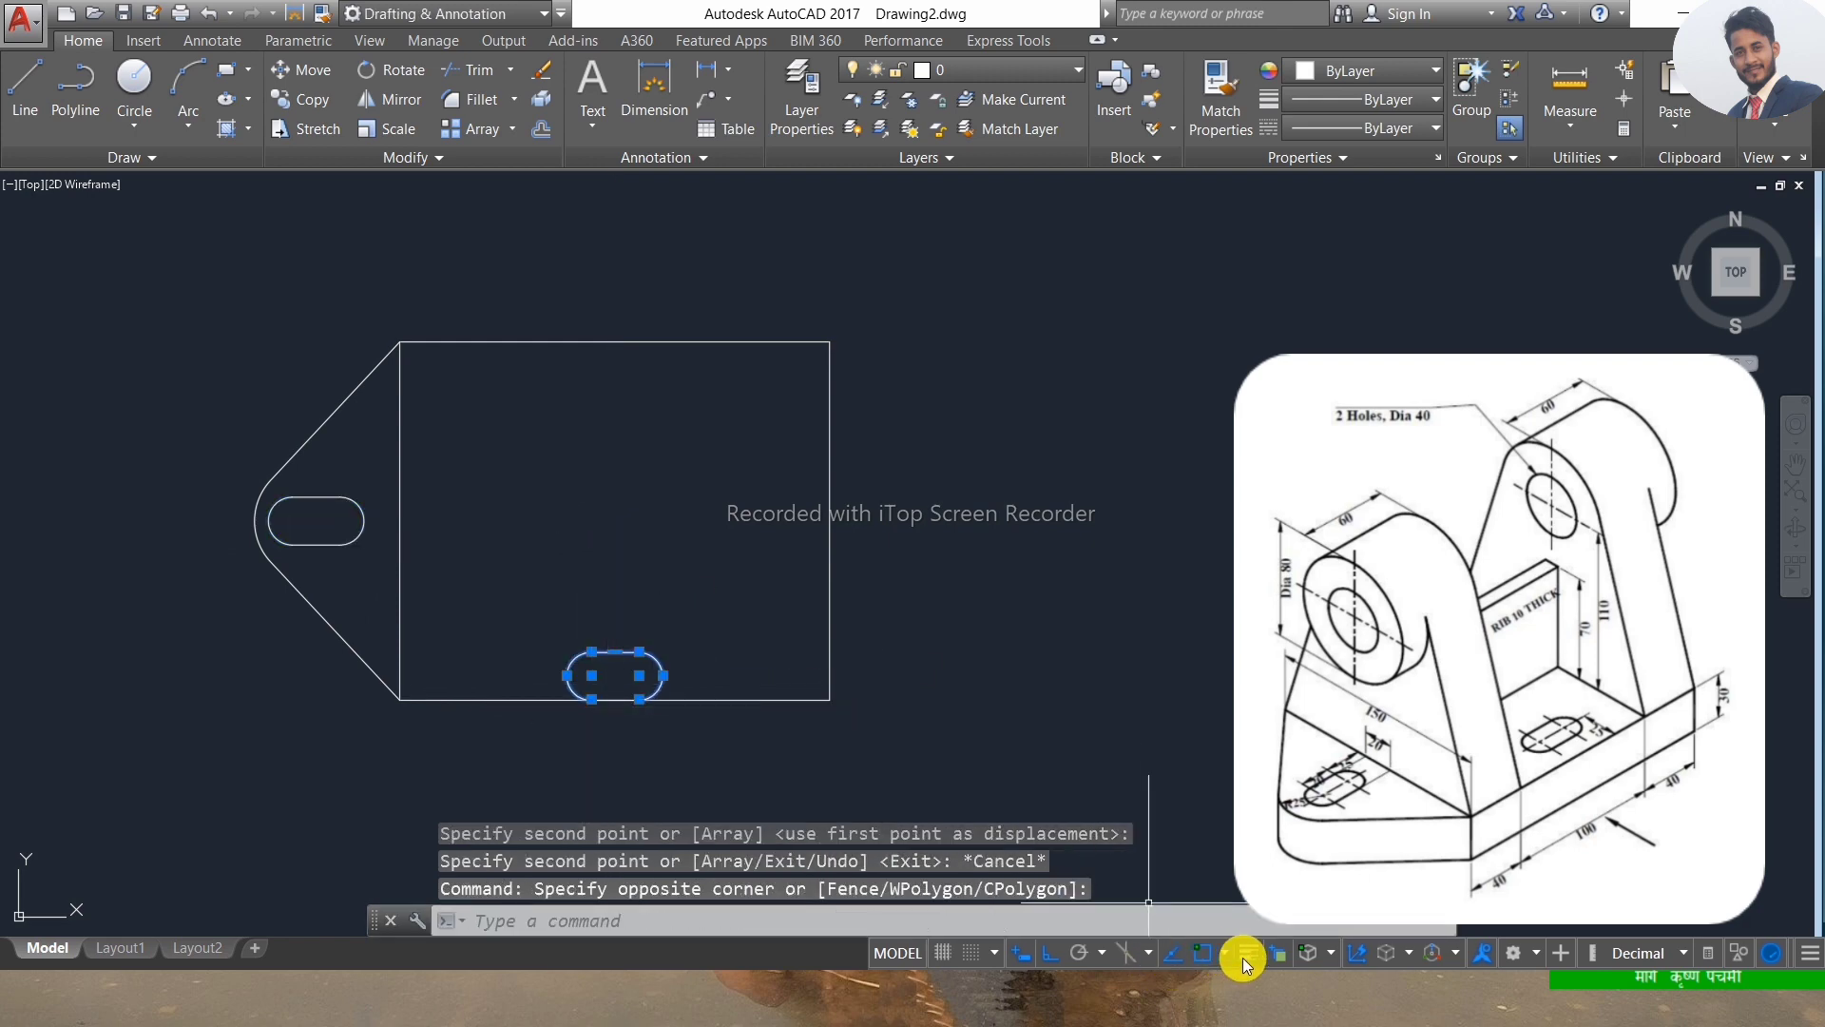
click(616, 702)
key(Escape)
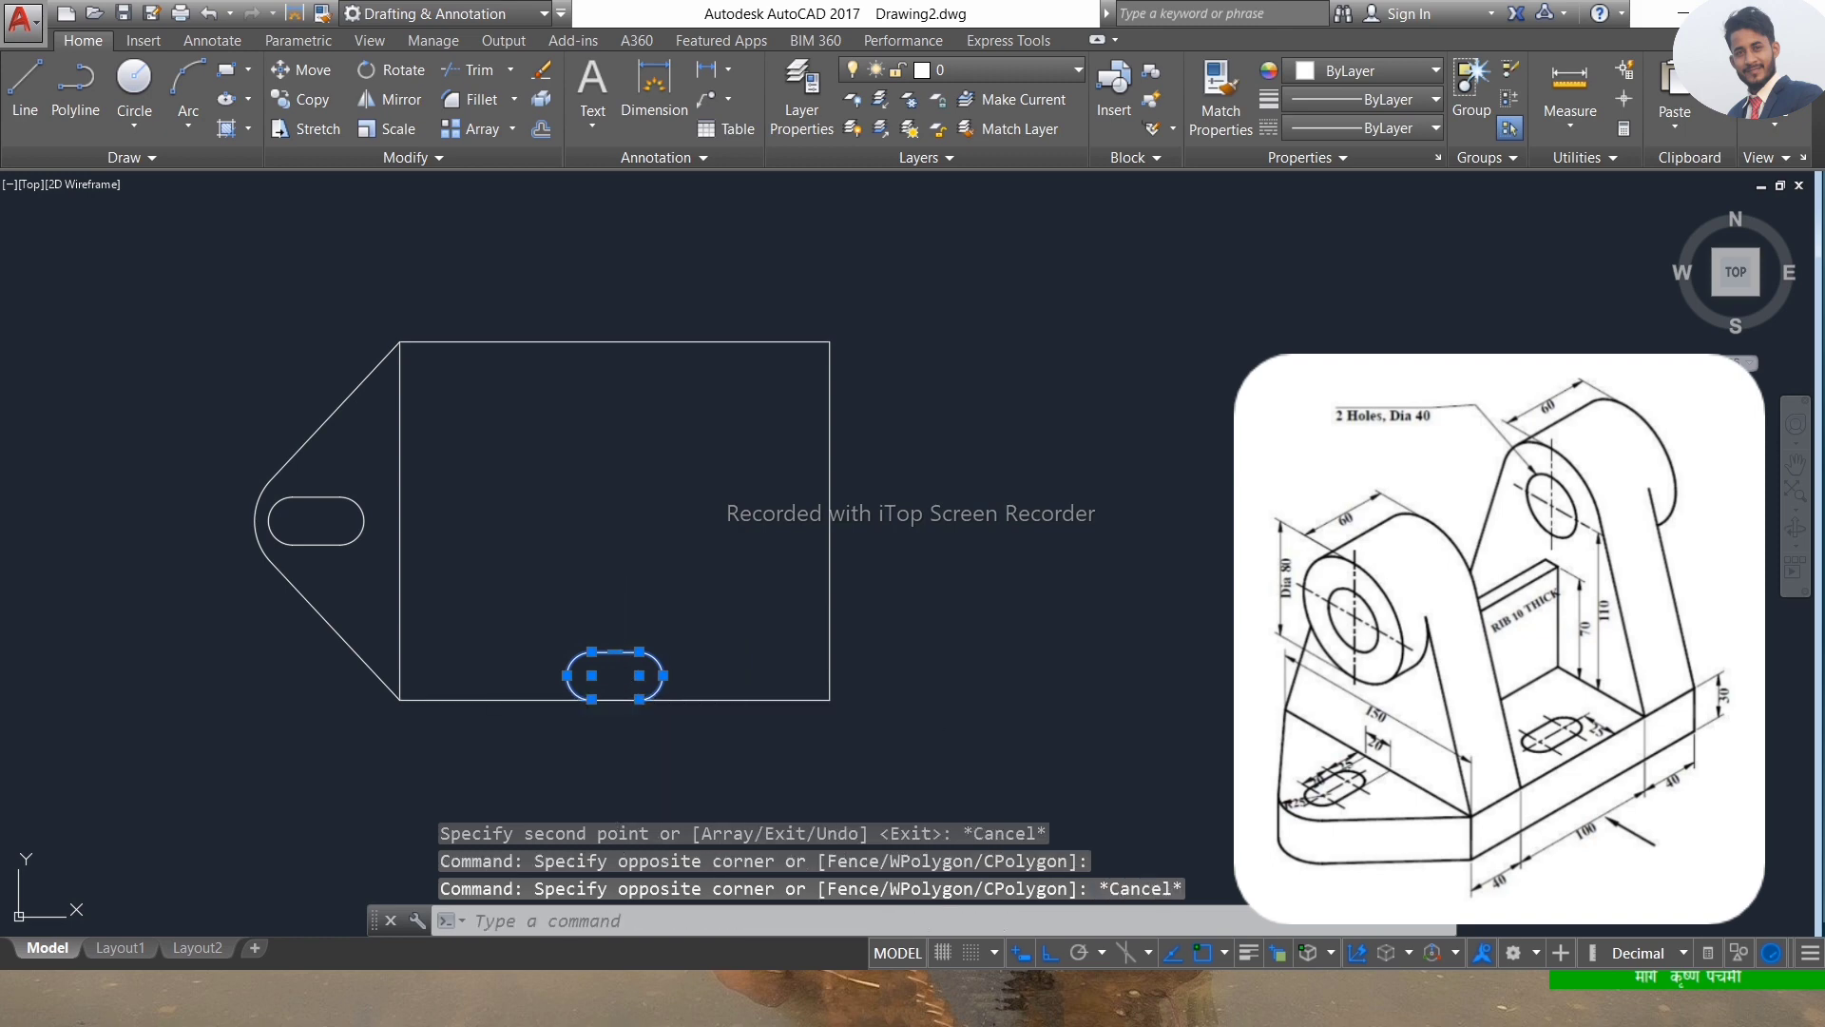
click(615, 700)
key(Escape)
key(Escape)
click(615, 699)
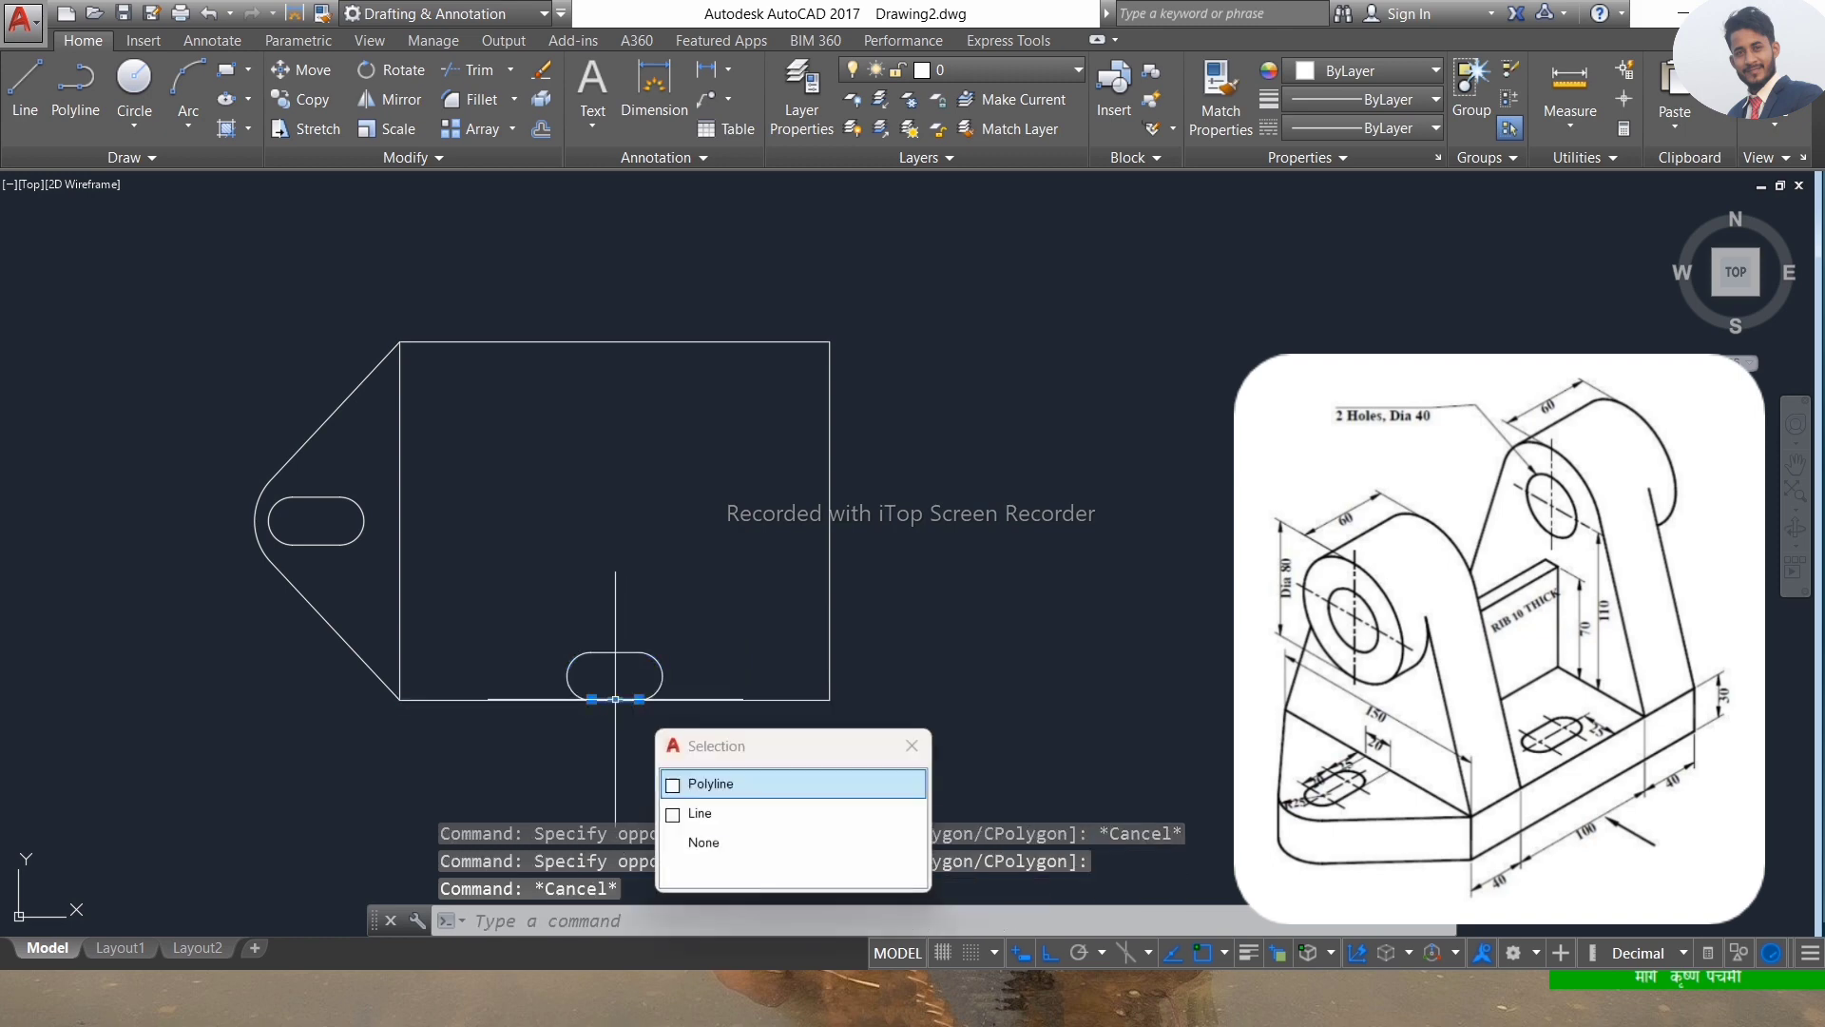
right_click(615, 700)
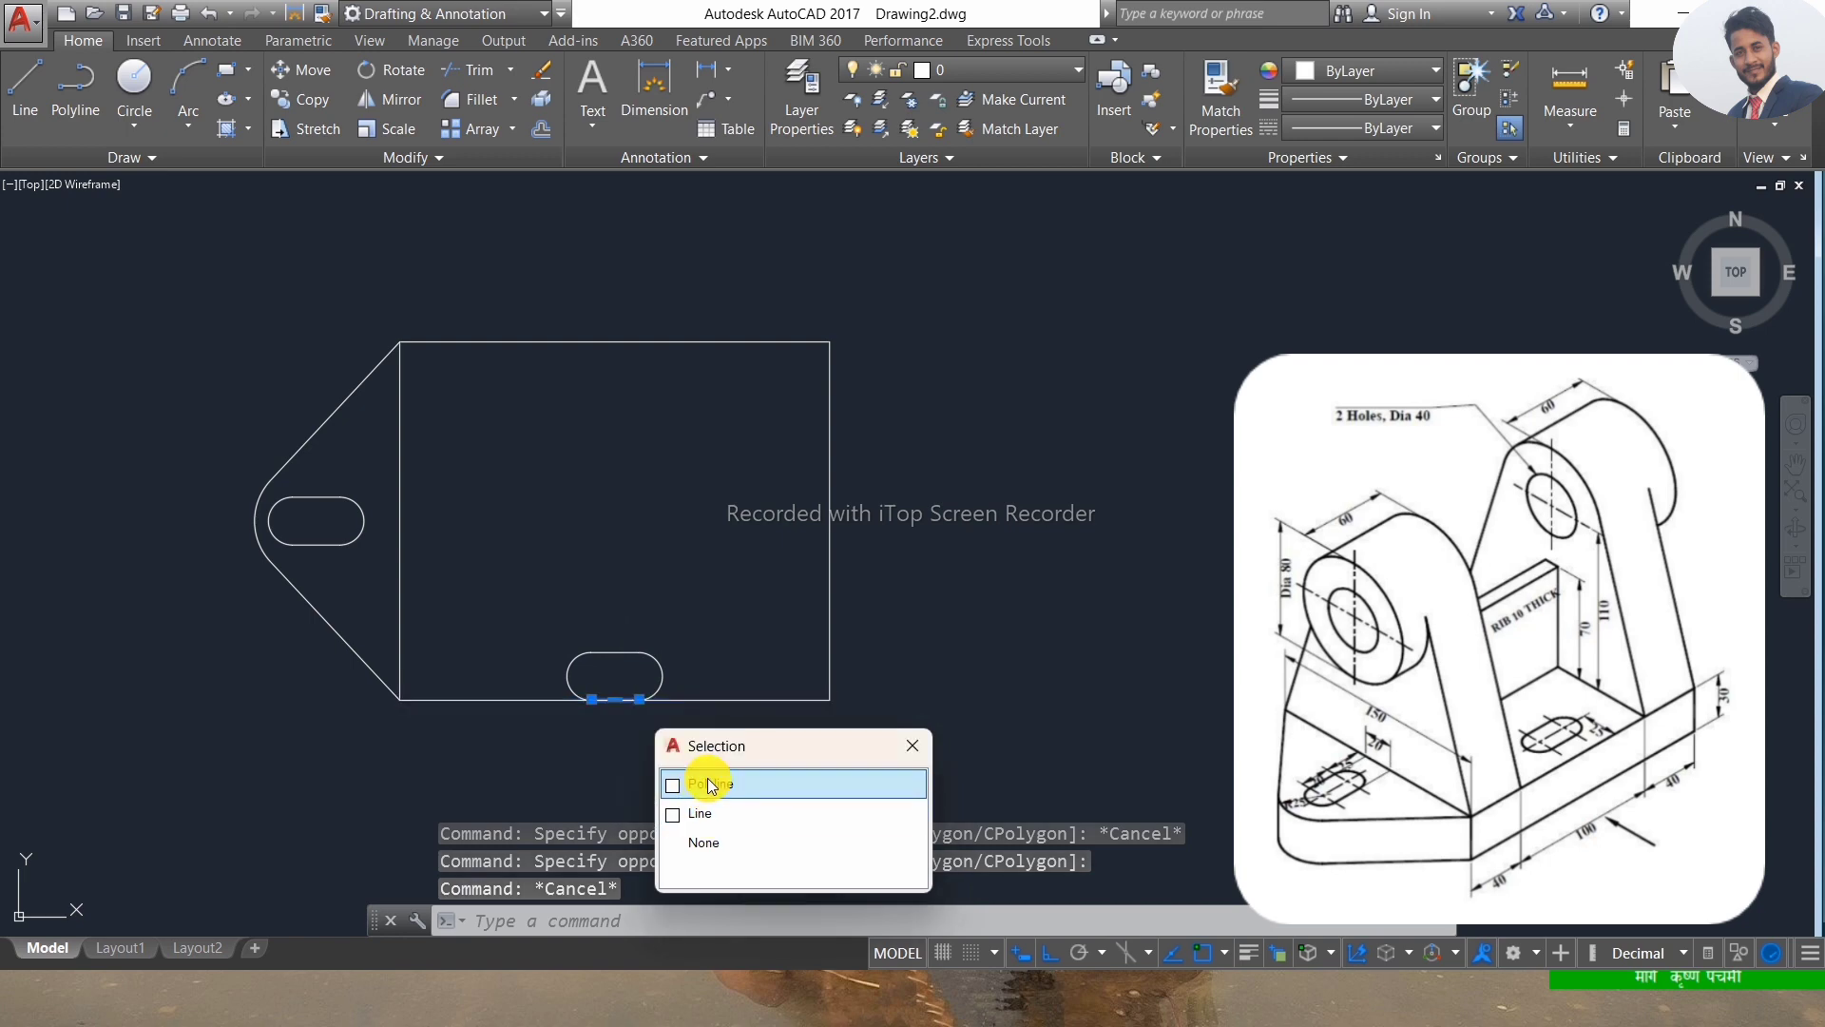
click(708, 786)
click(681, 620)
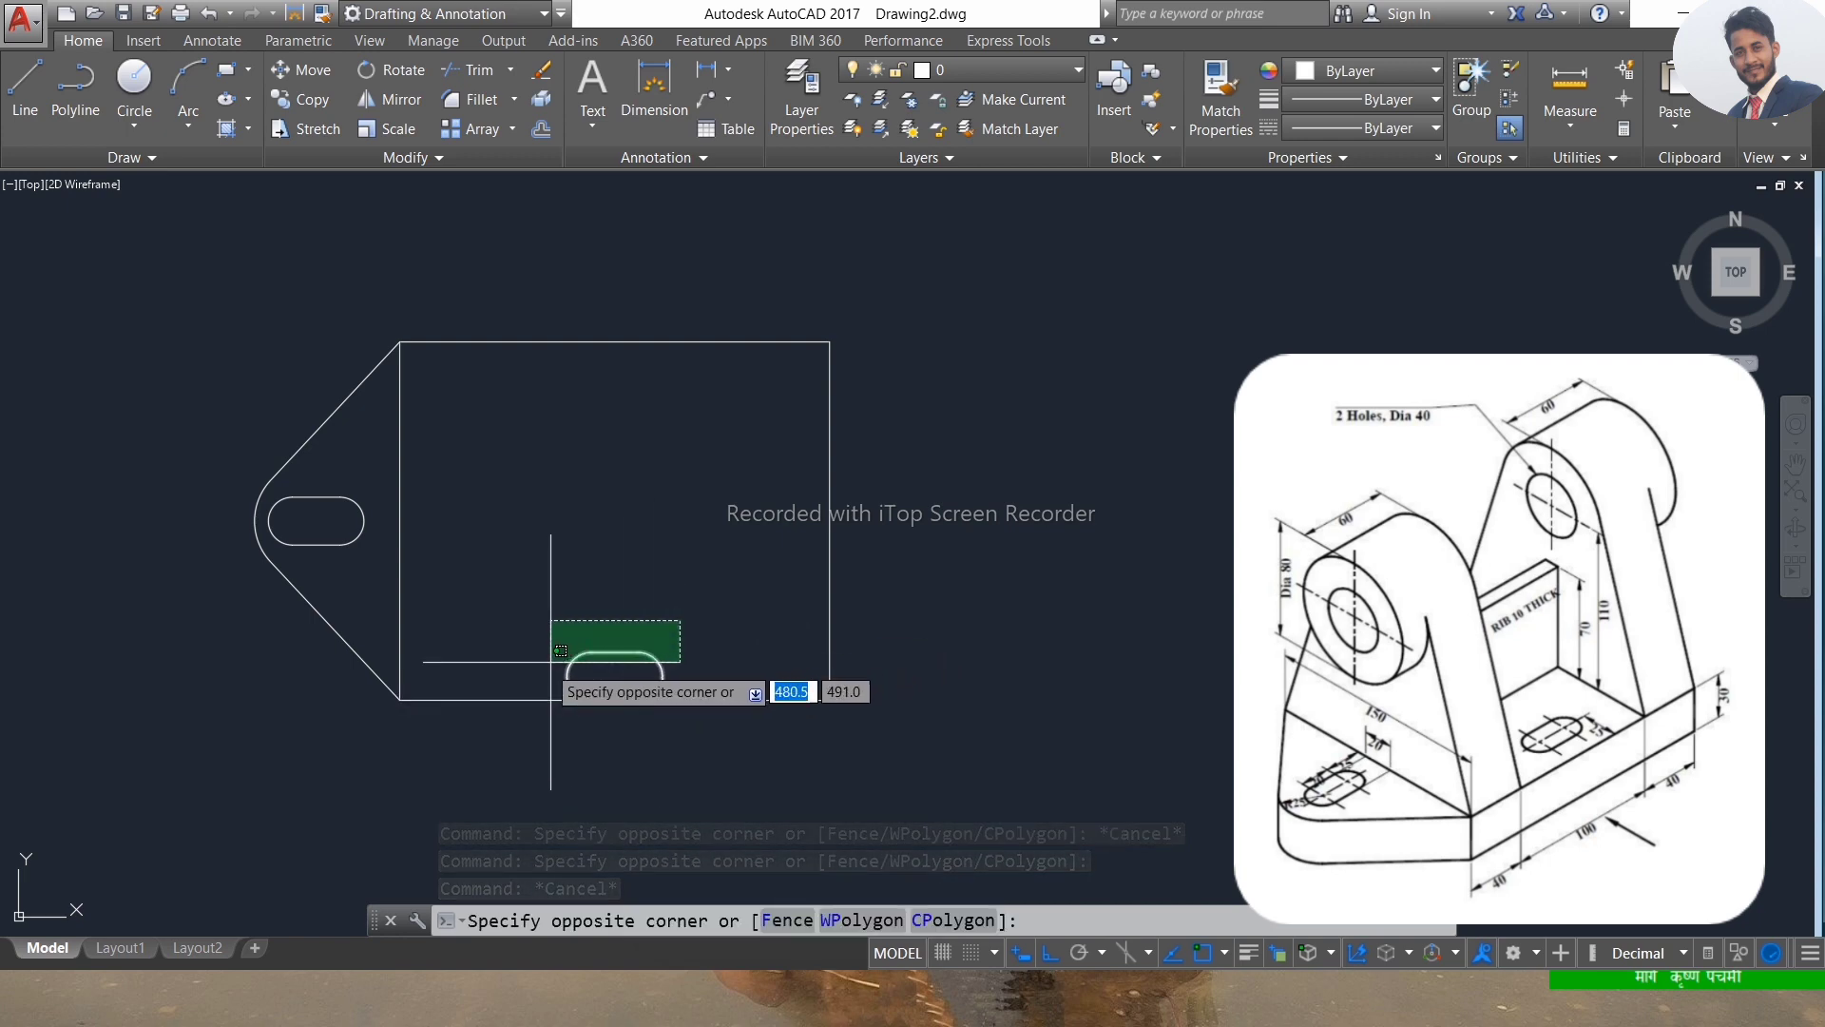
click(549, 676)
text(m)
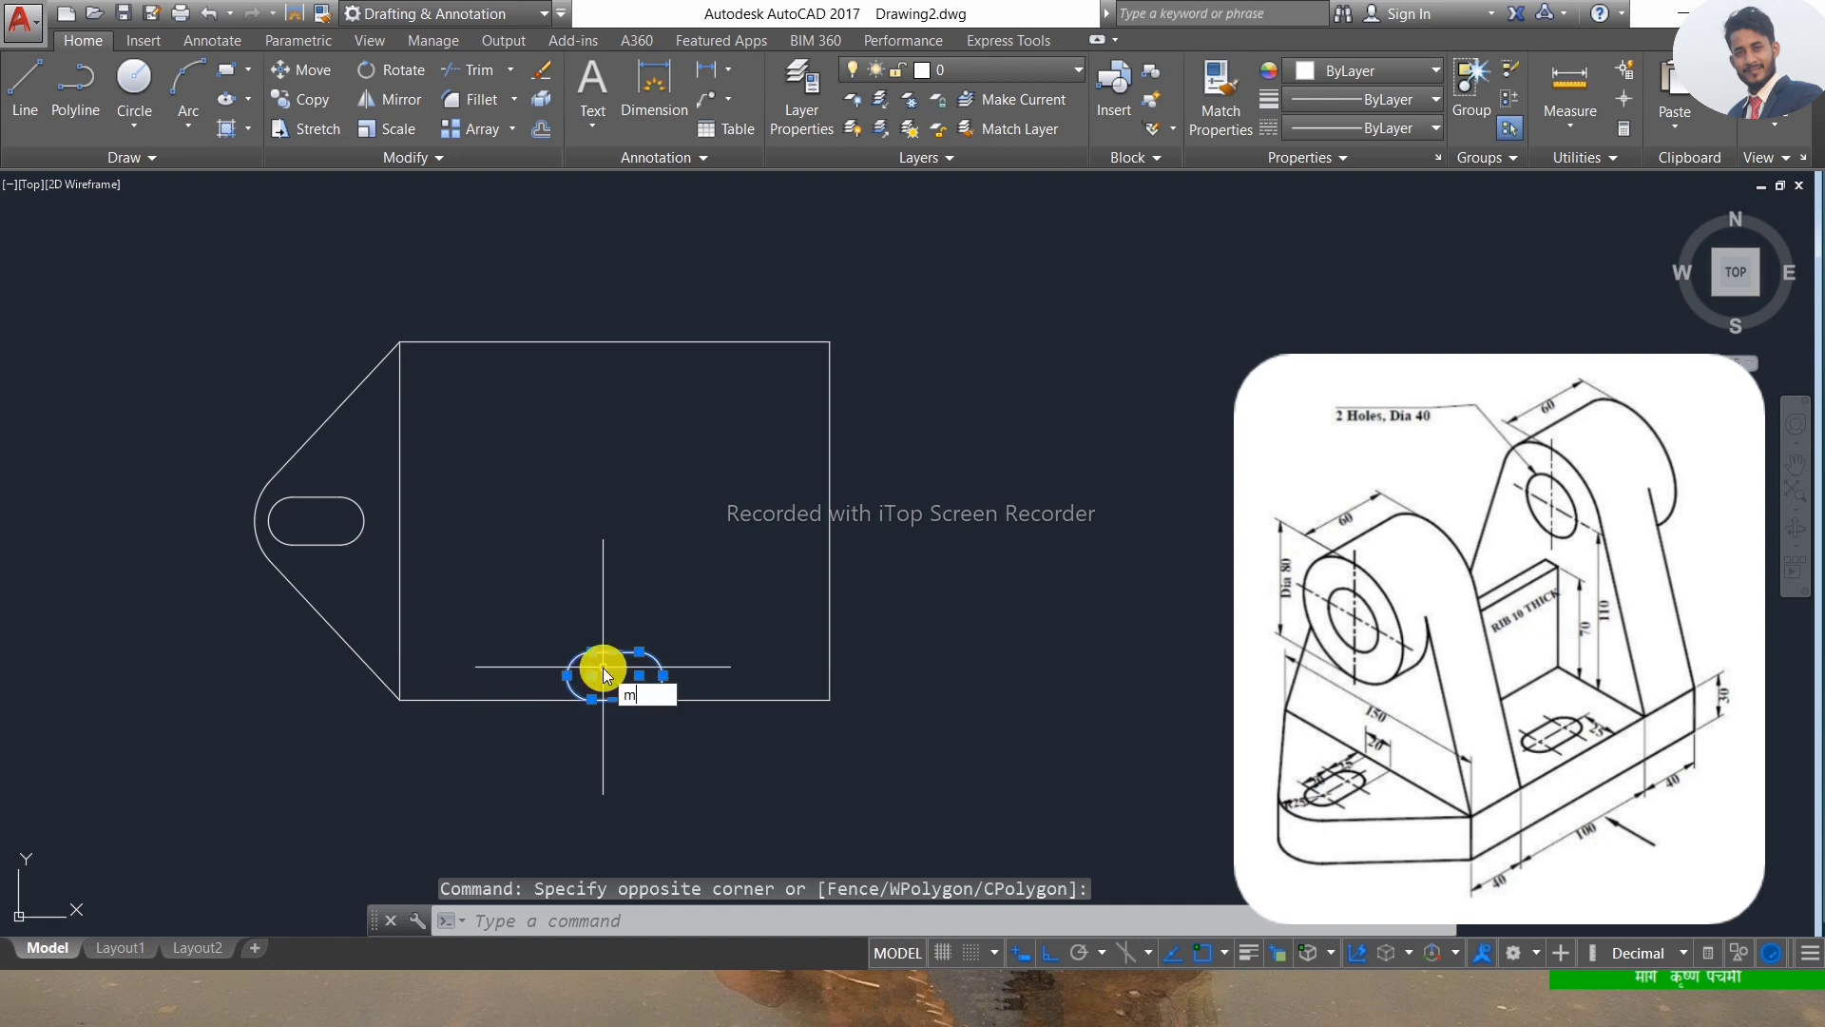
Move the copied slot 15 units up from the bottom edge.
key(Return)
click(615, 675)
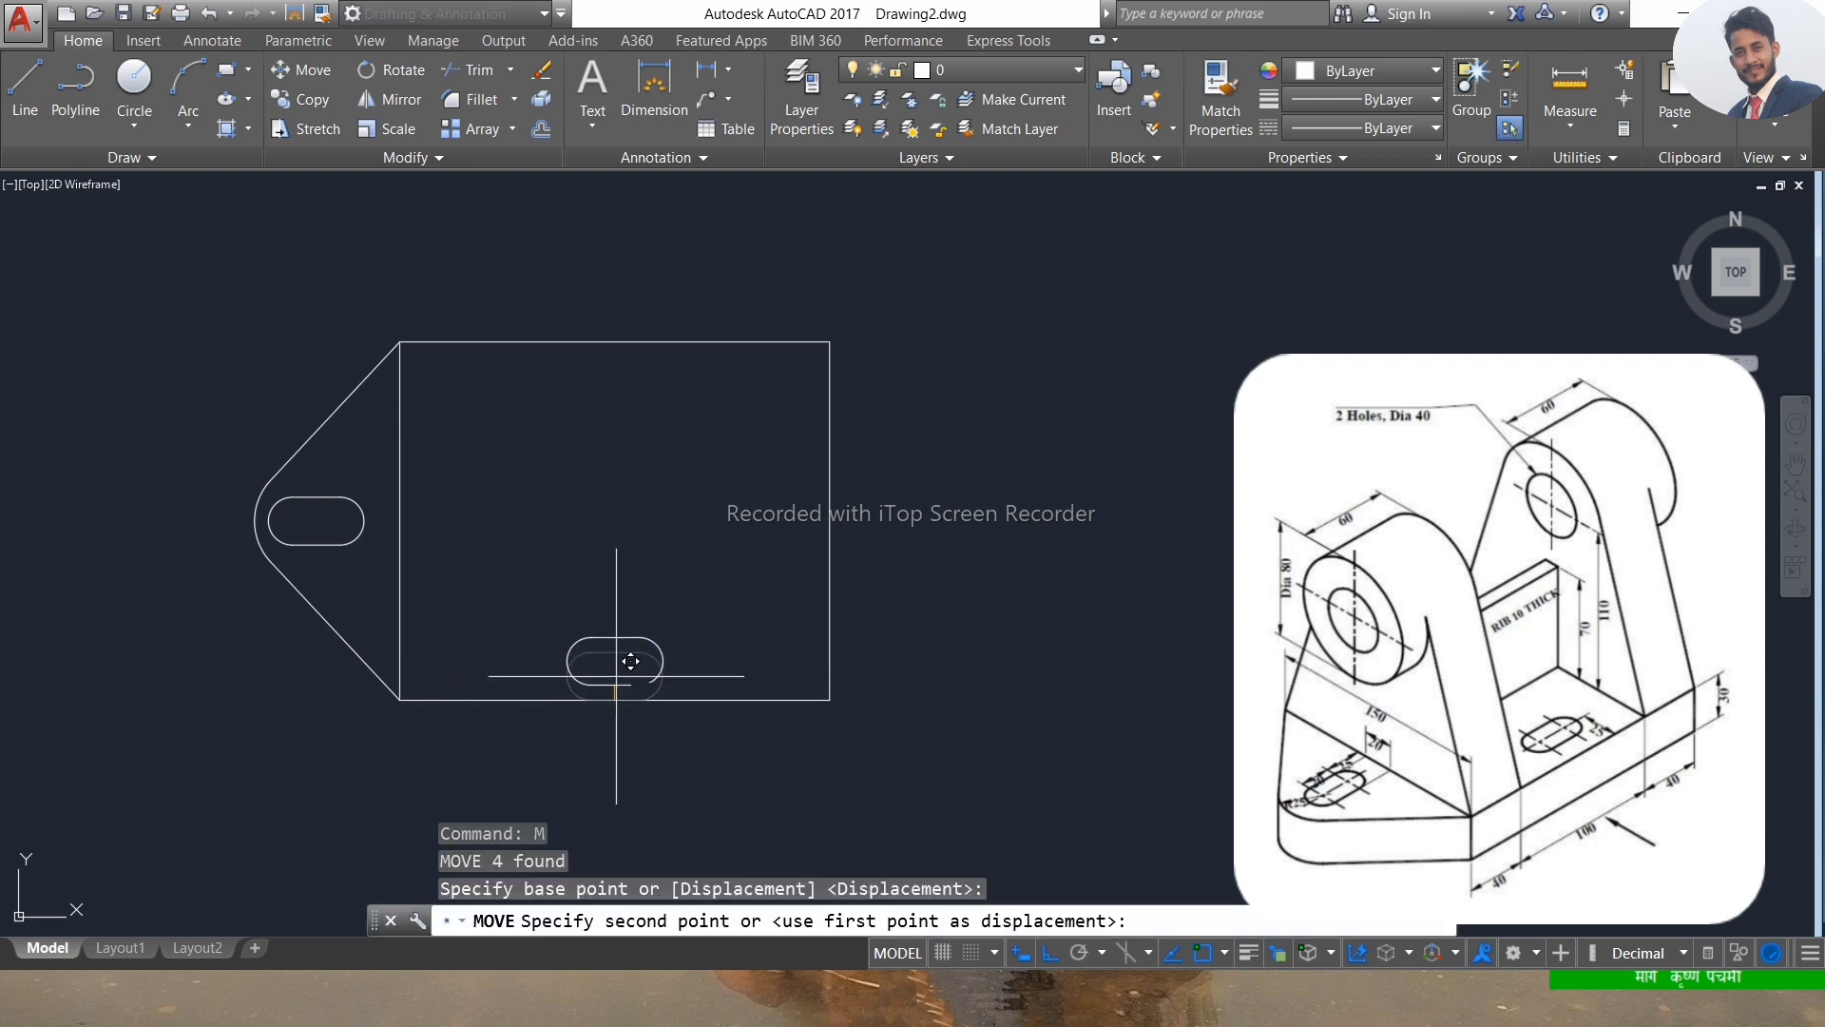
text(15)
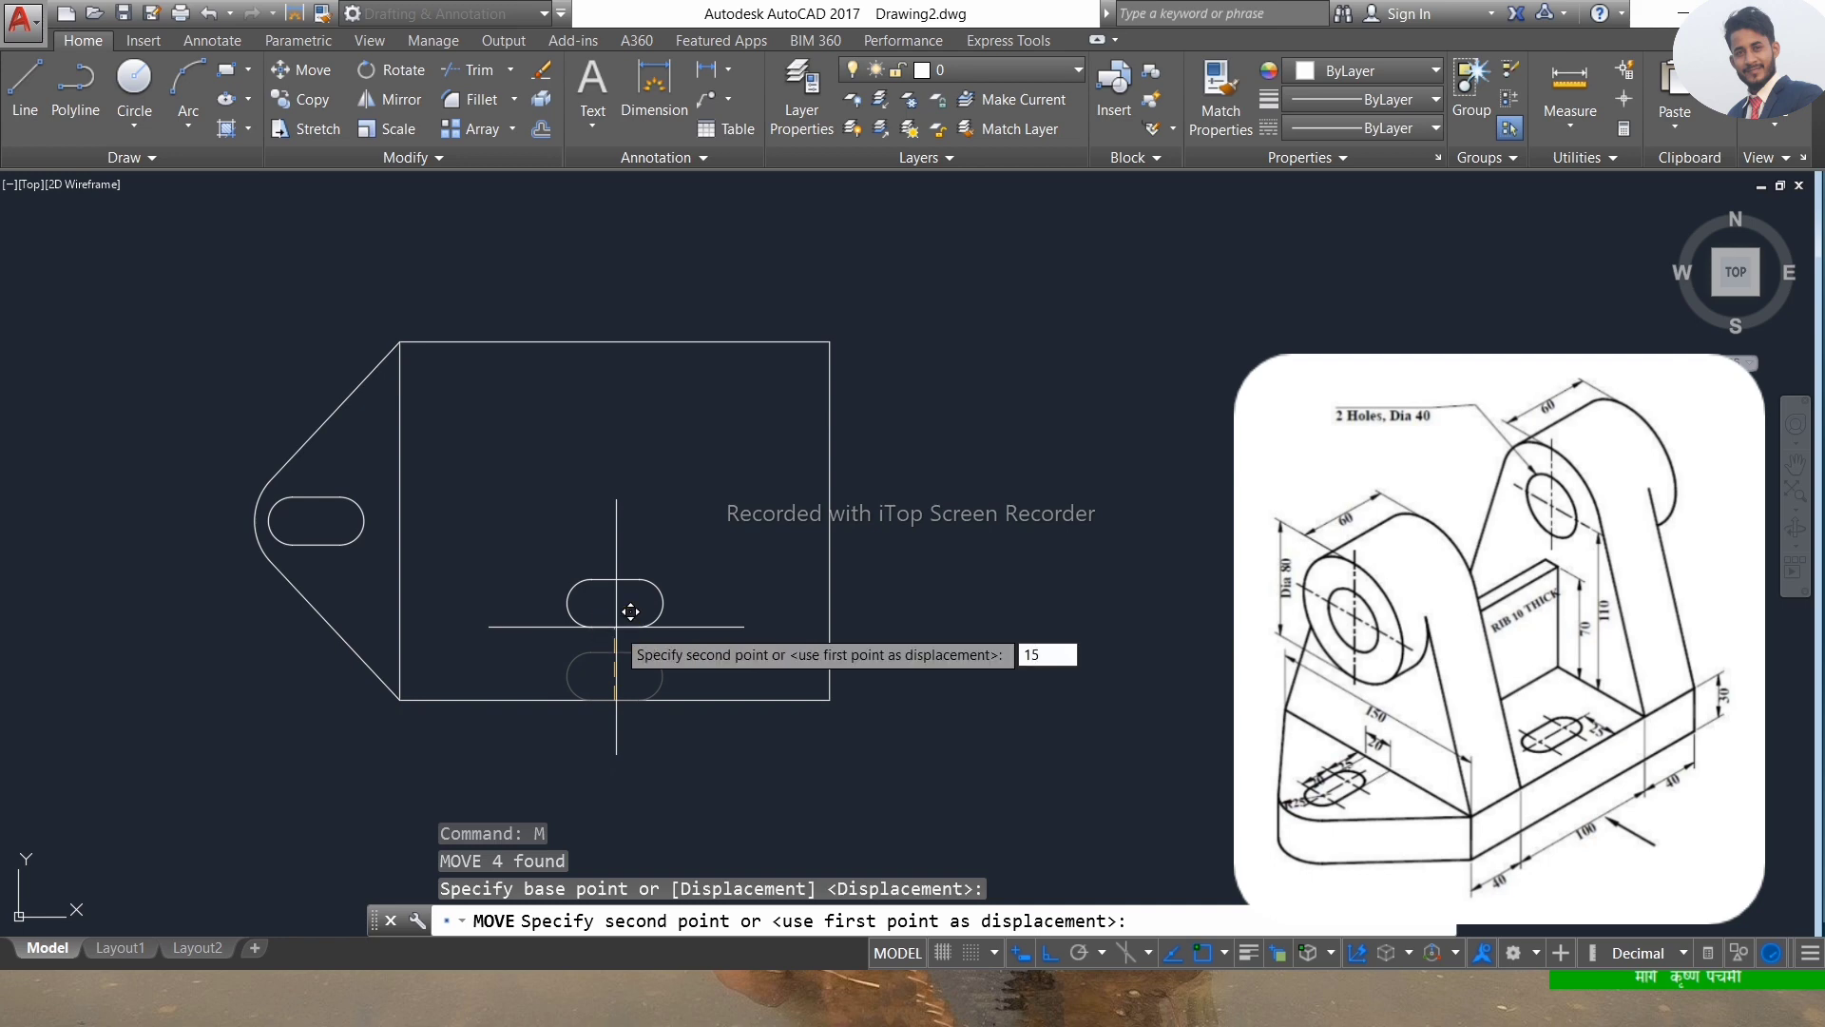
key(Return)
Mirror the slot about the horizontal mid-line, keeping the original.
click(677, 590)
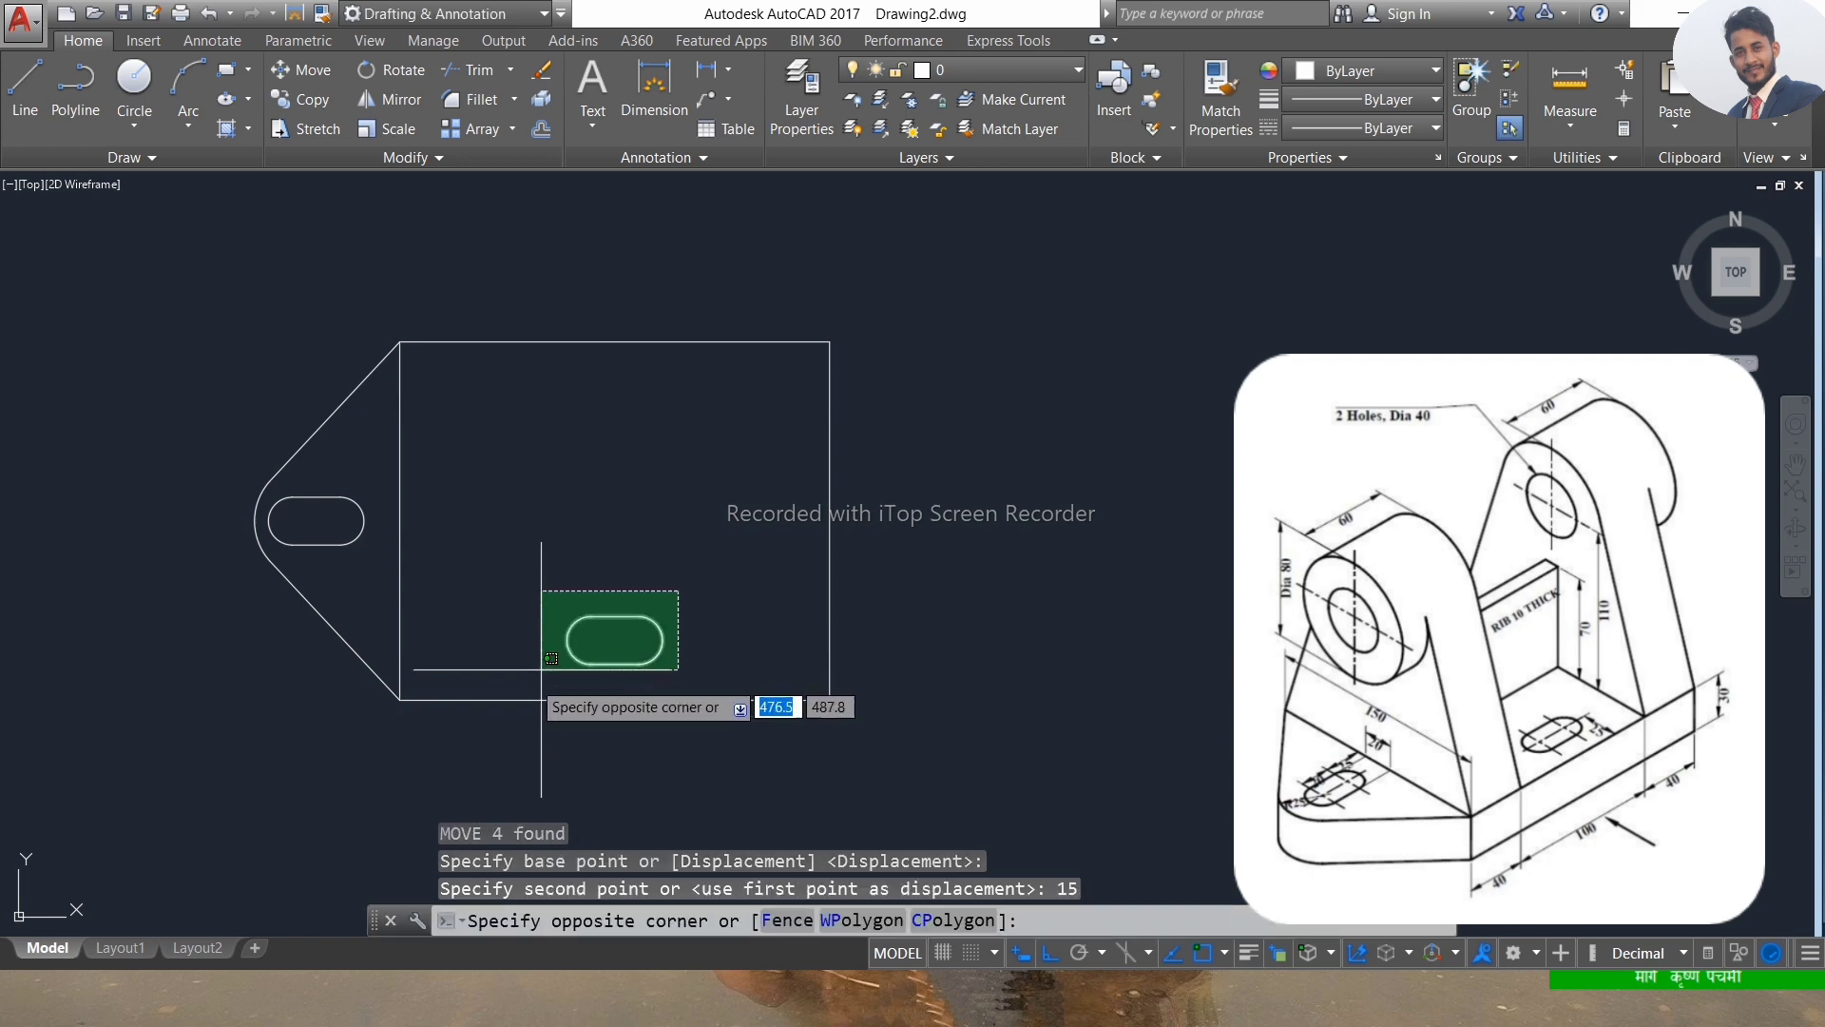
click(529, 679)
text(mi)
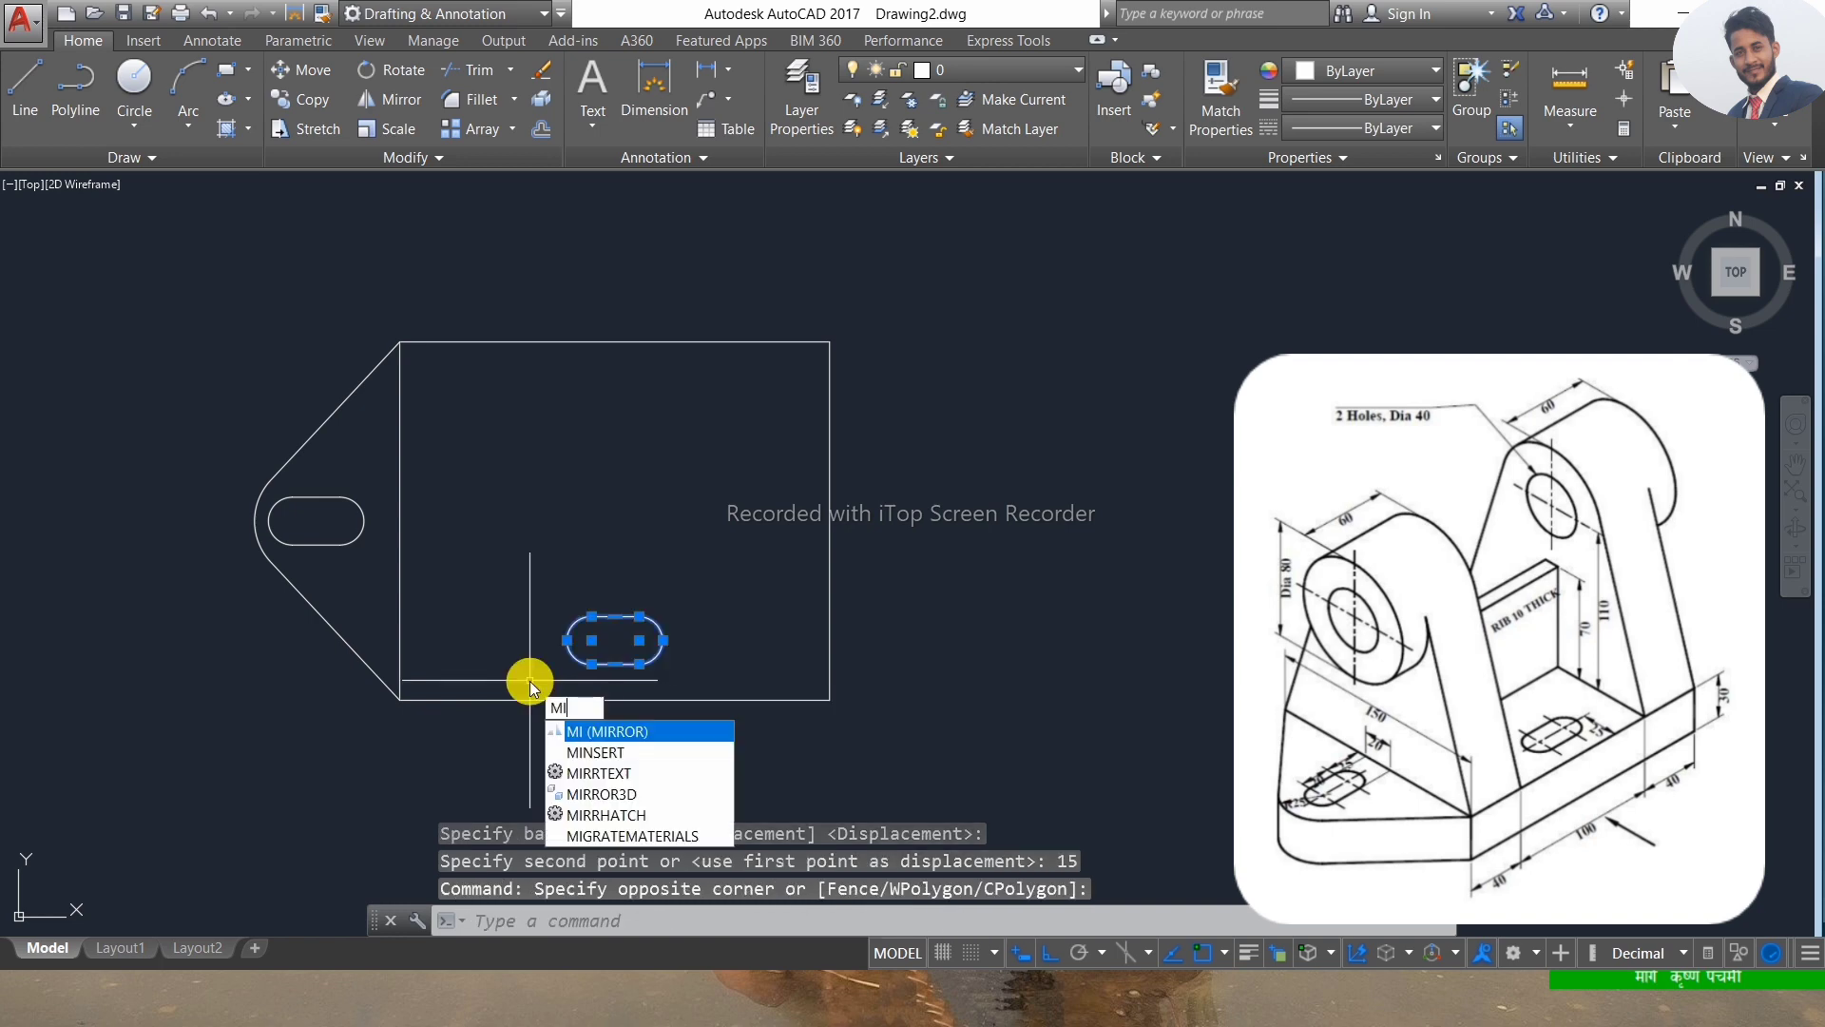
key(Return)
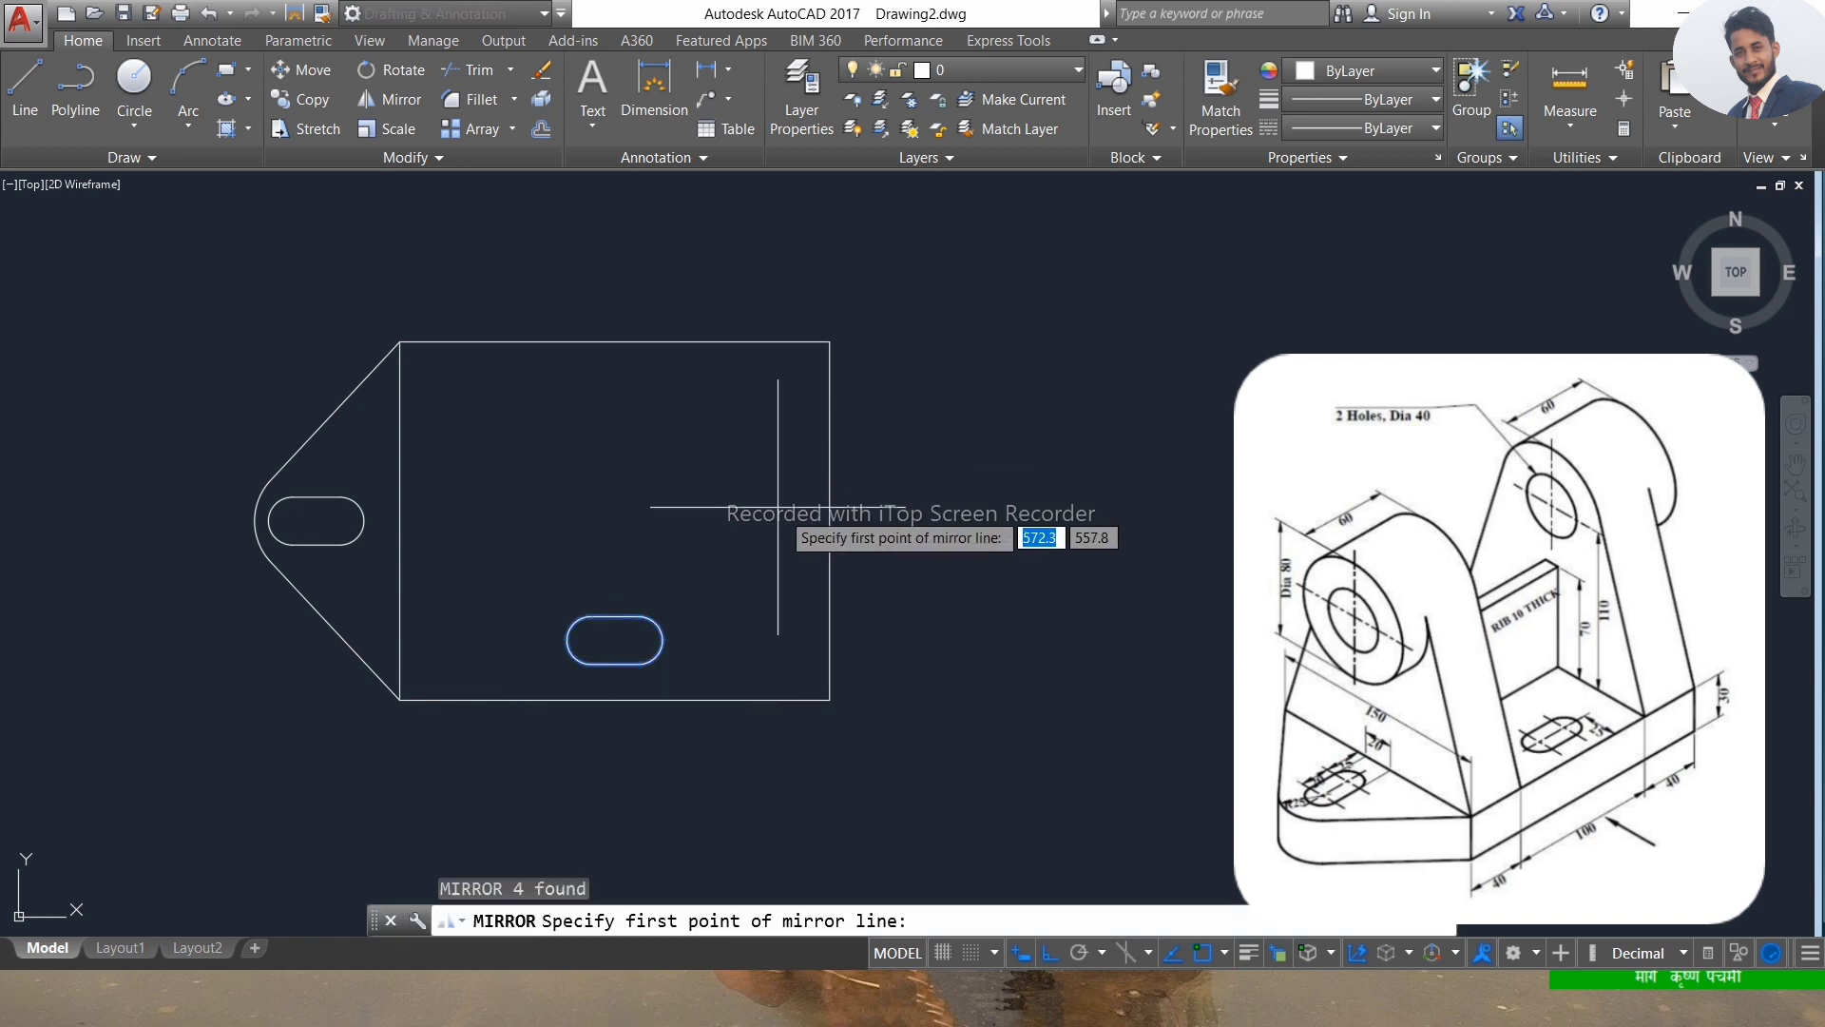
click(829, 521)
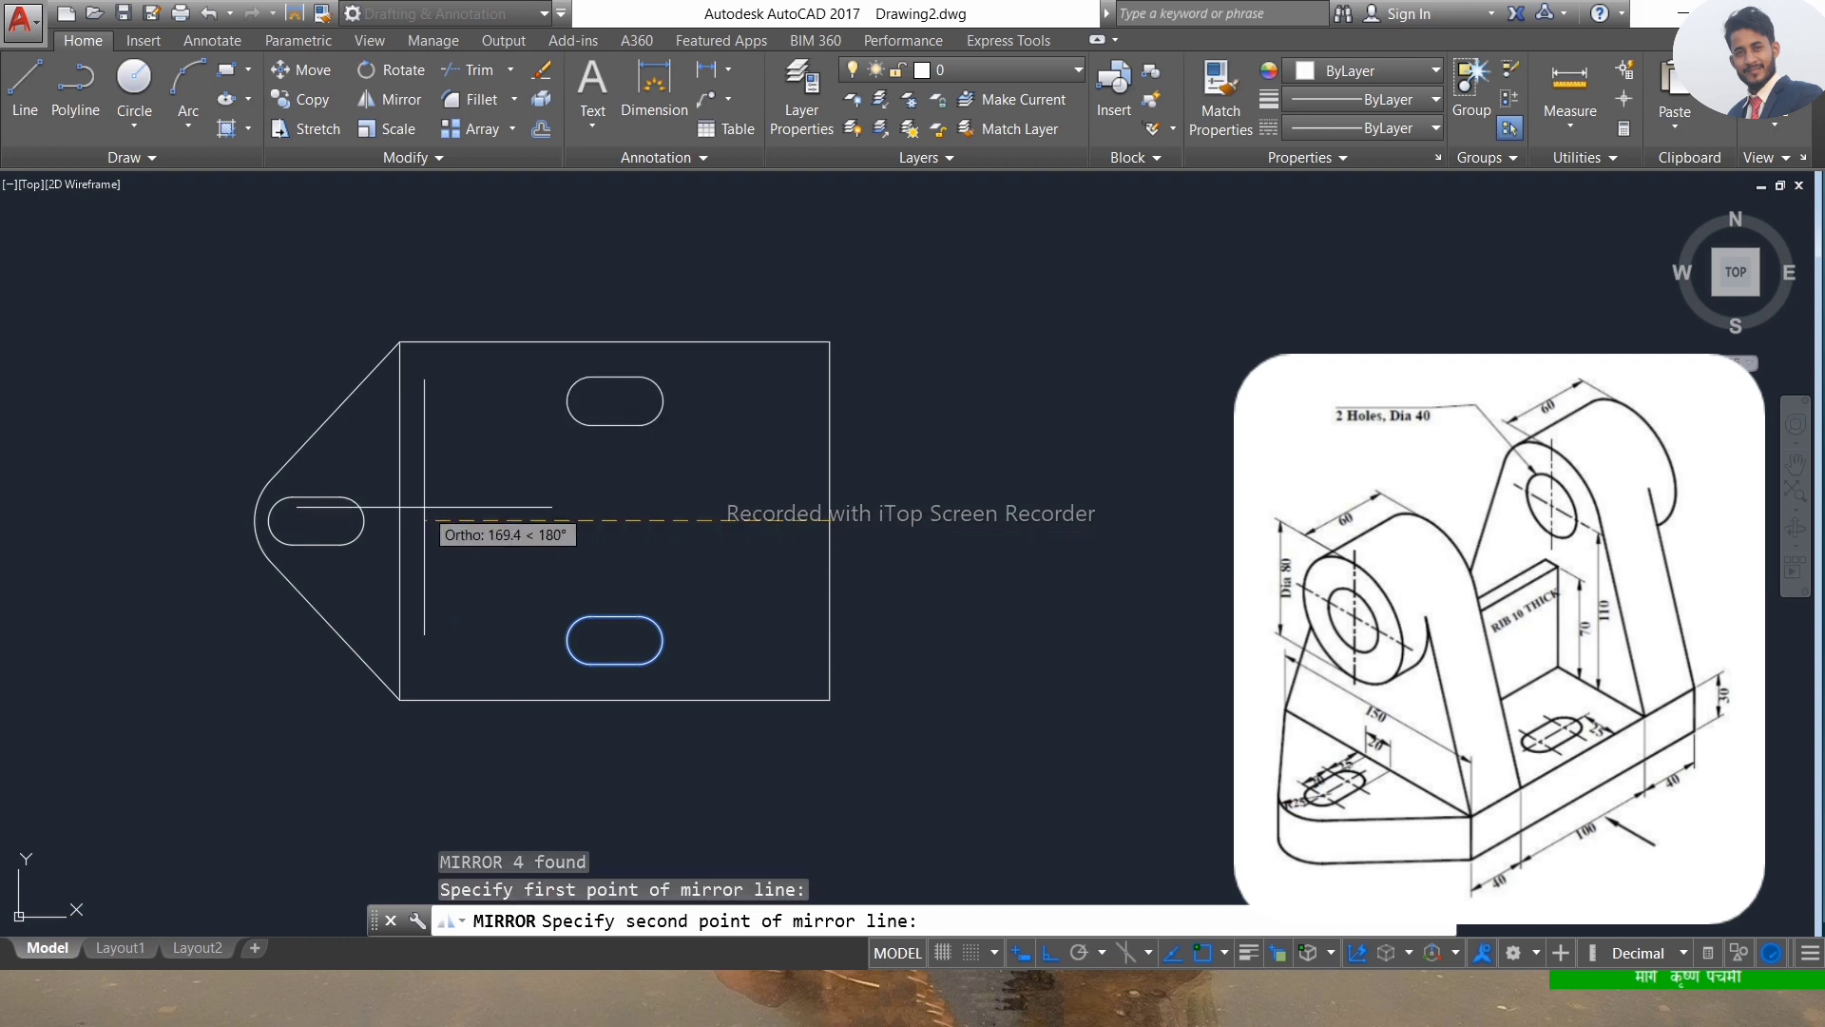
click(105, 504)
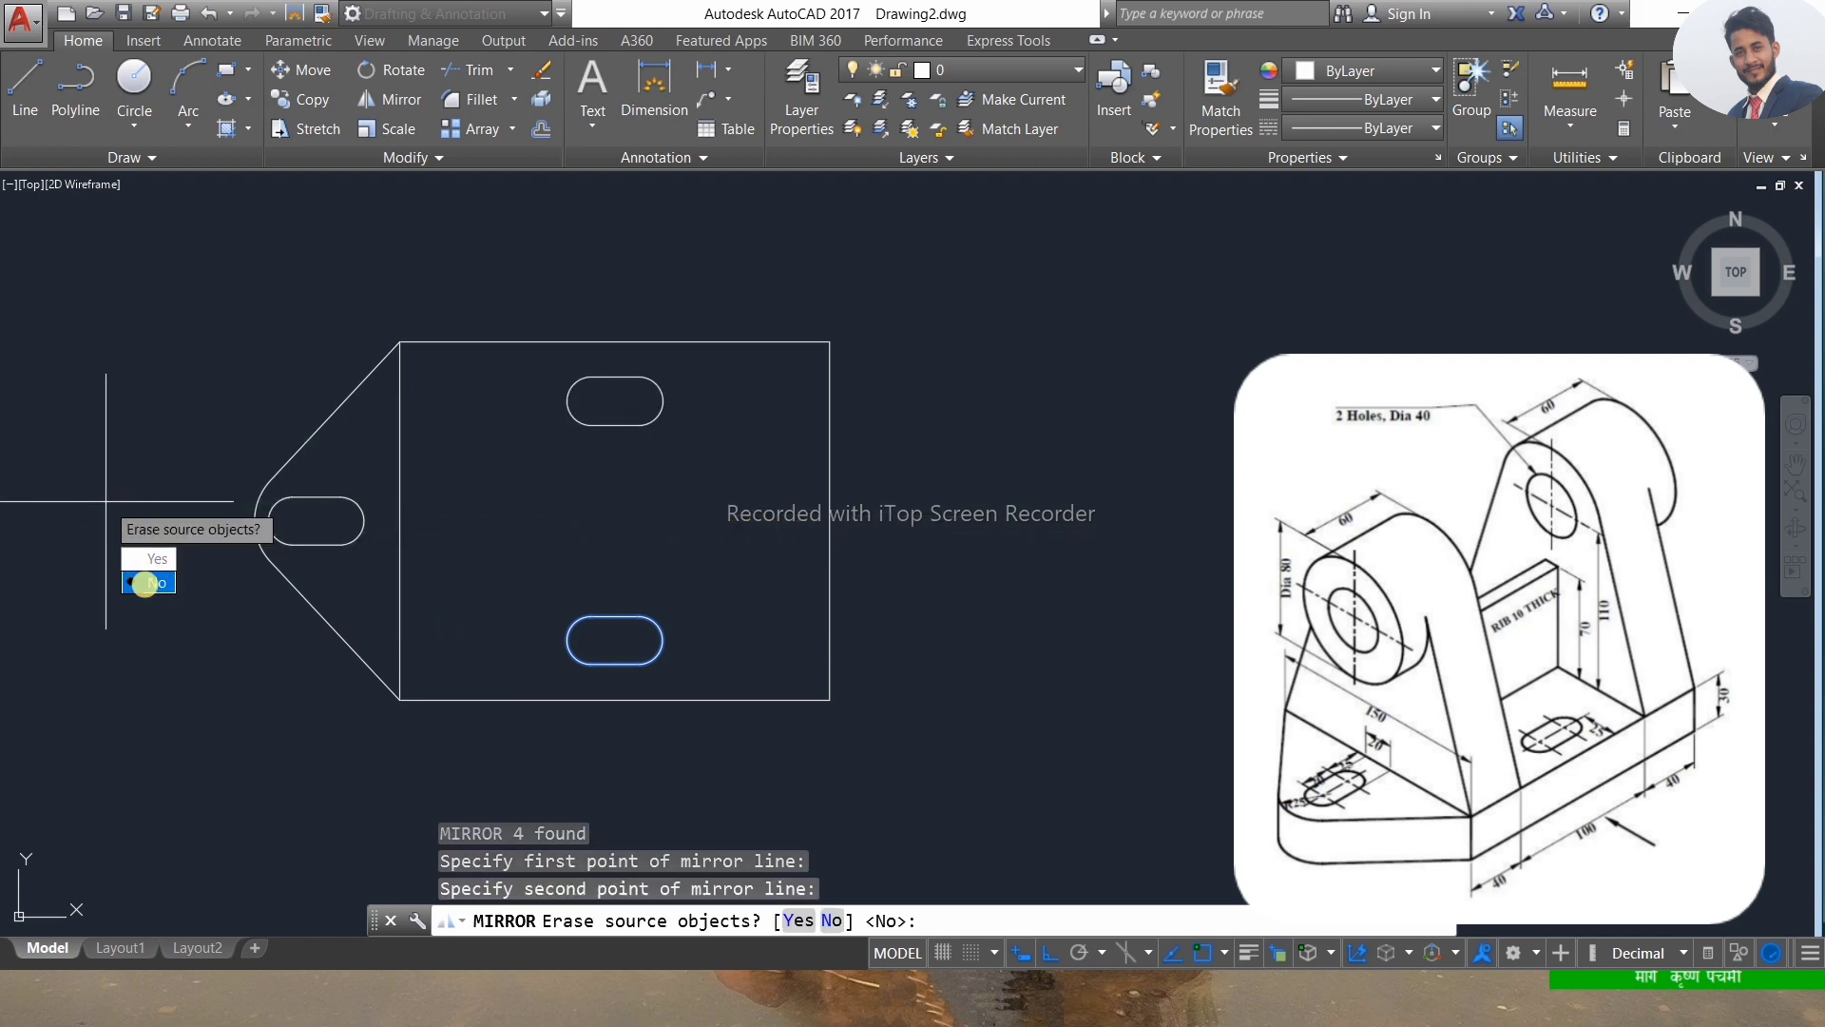
click(146, 583)
text(rew)
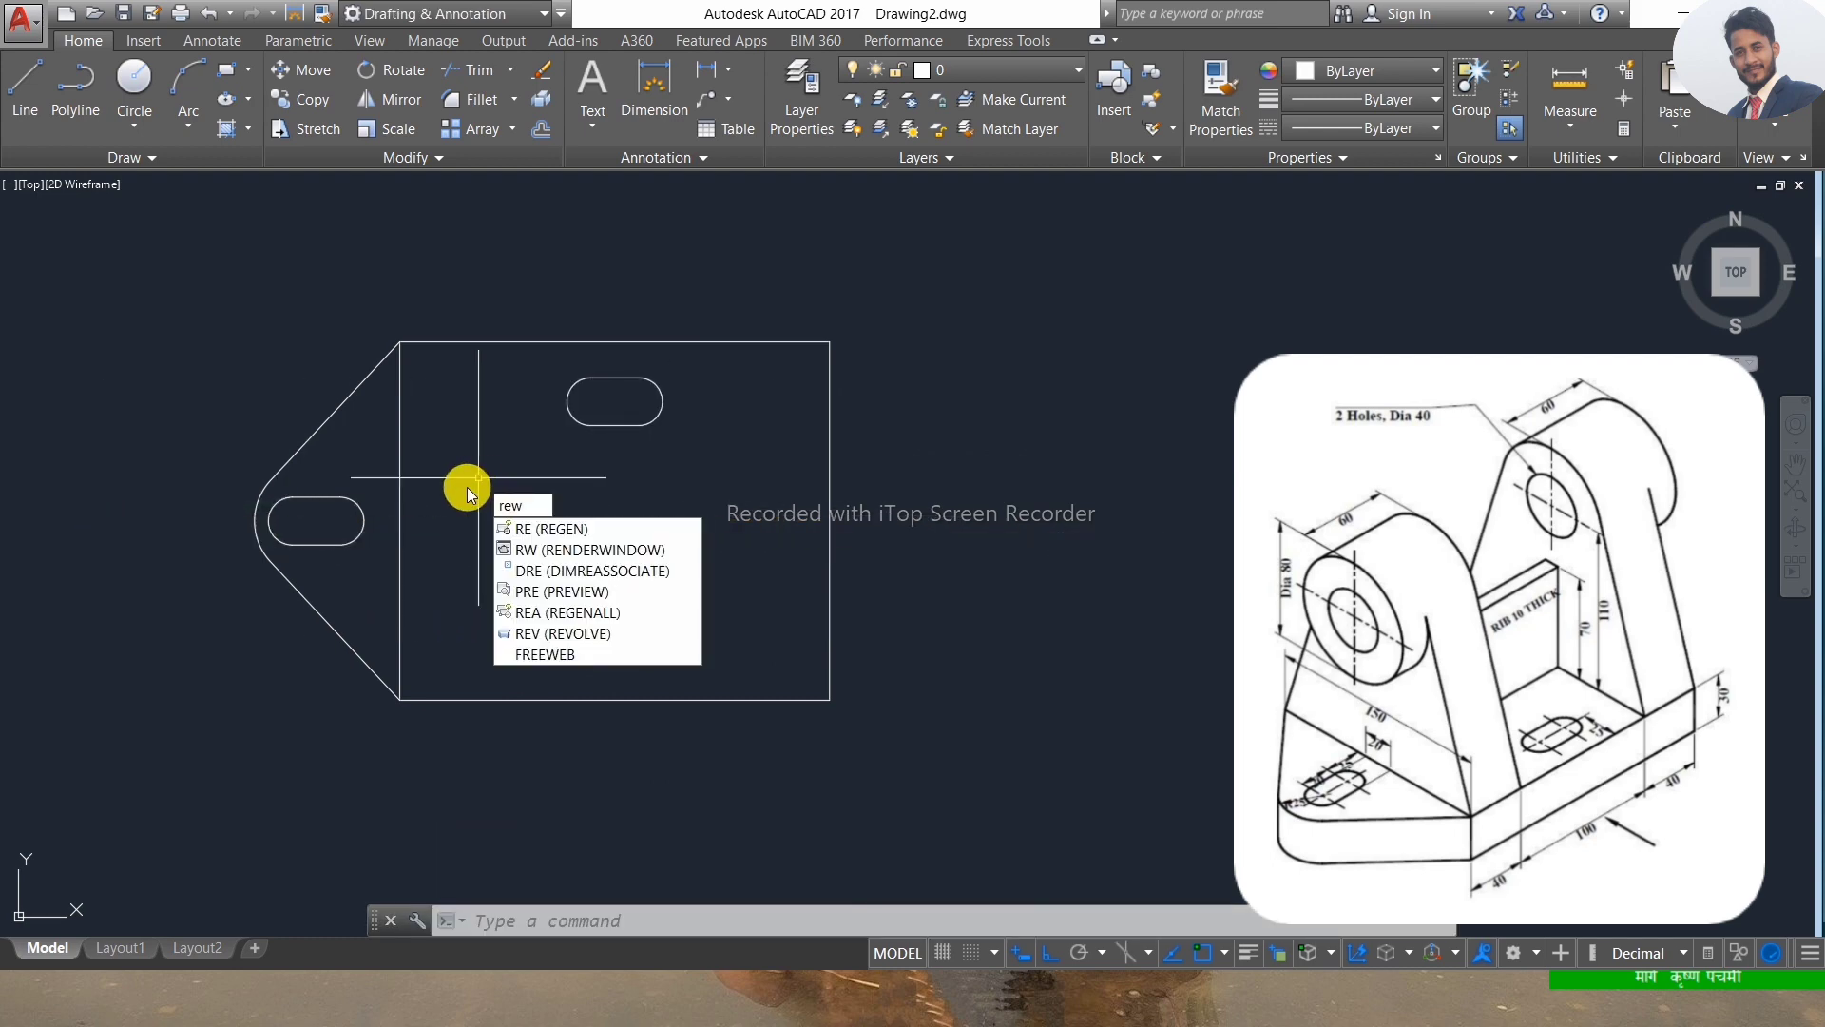
Draw a thin 100 by -10 rectangle inside the base plate.
key(BackSpace)
text(c)
key(Return)
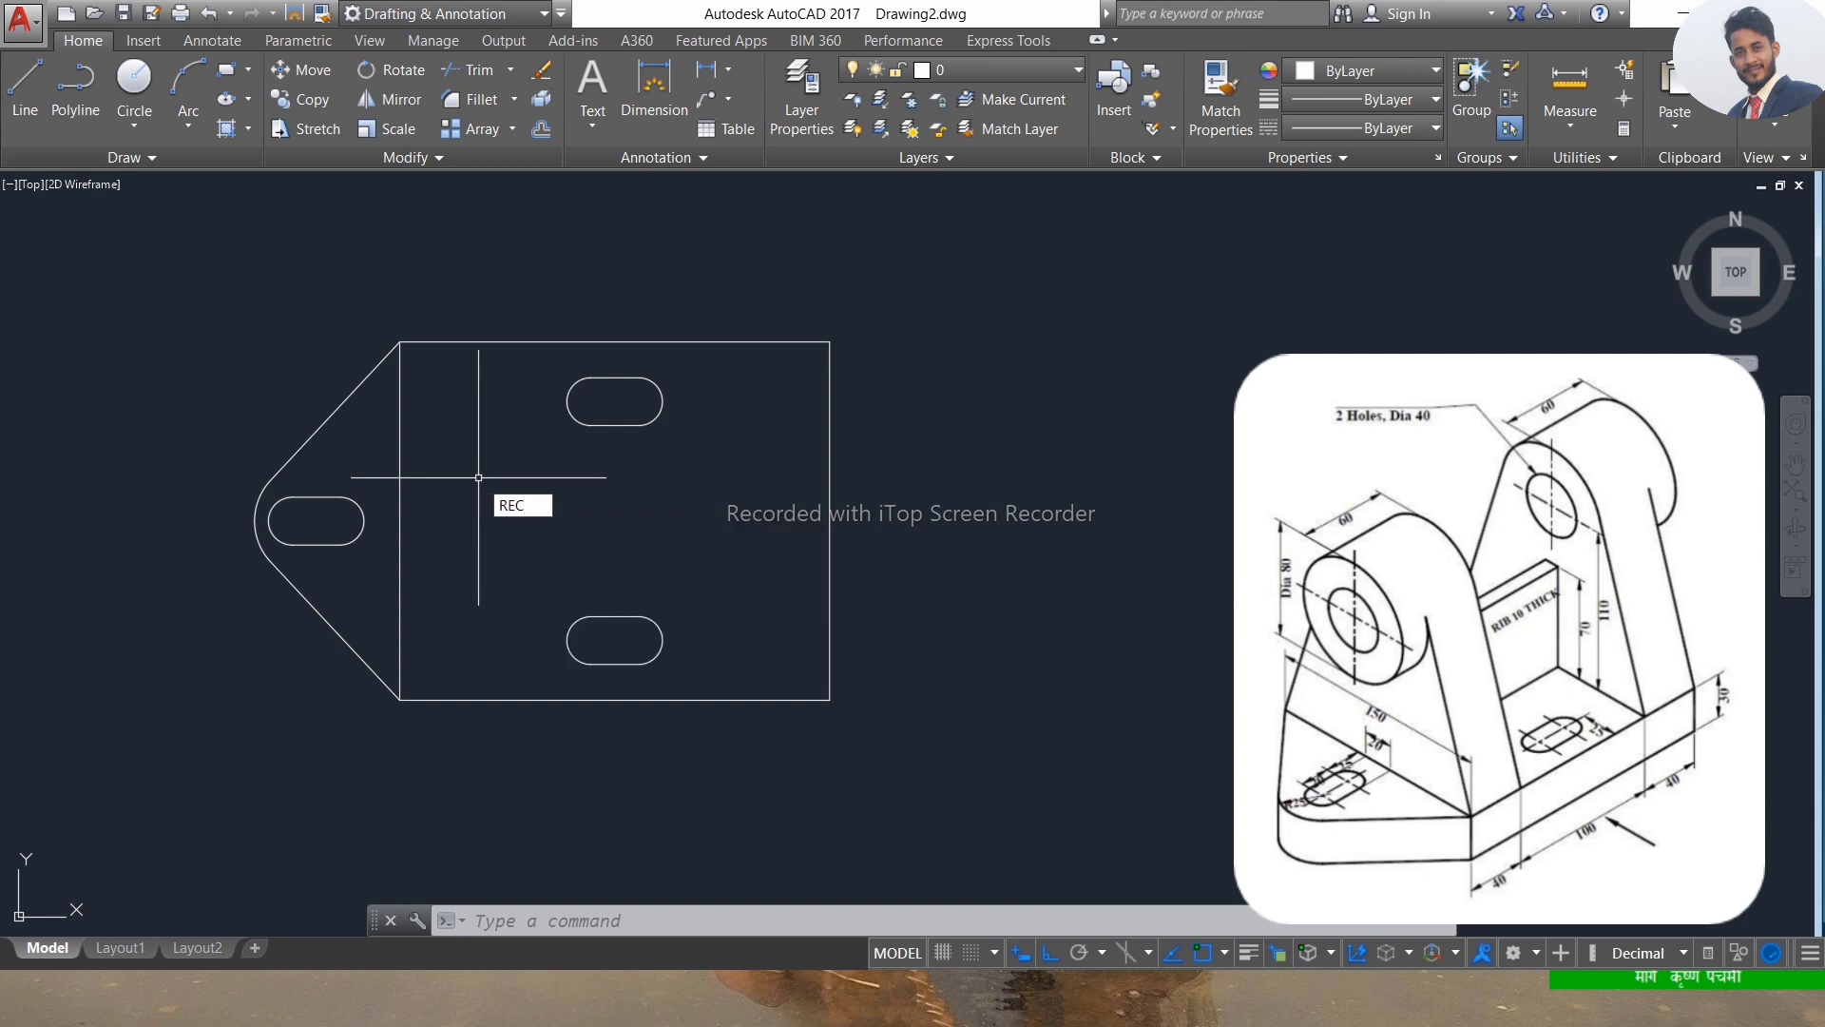
click(456, 469)
text(100)
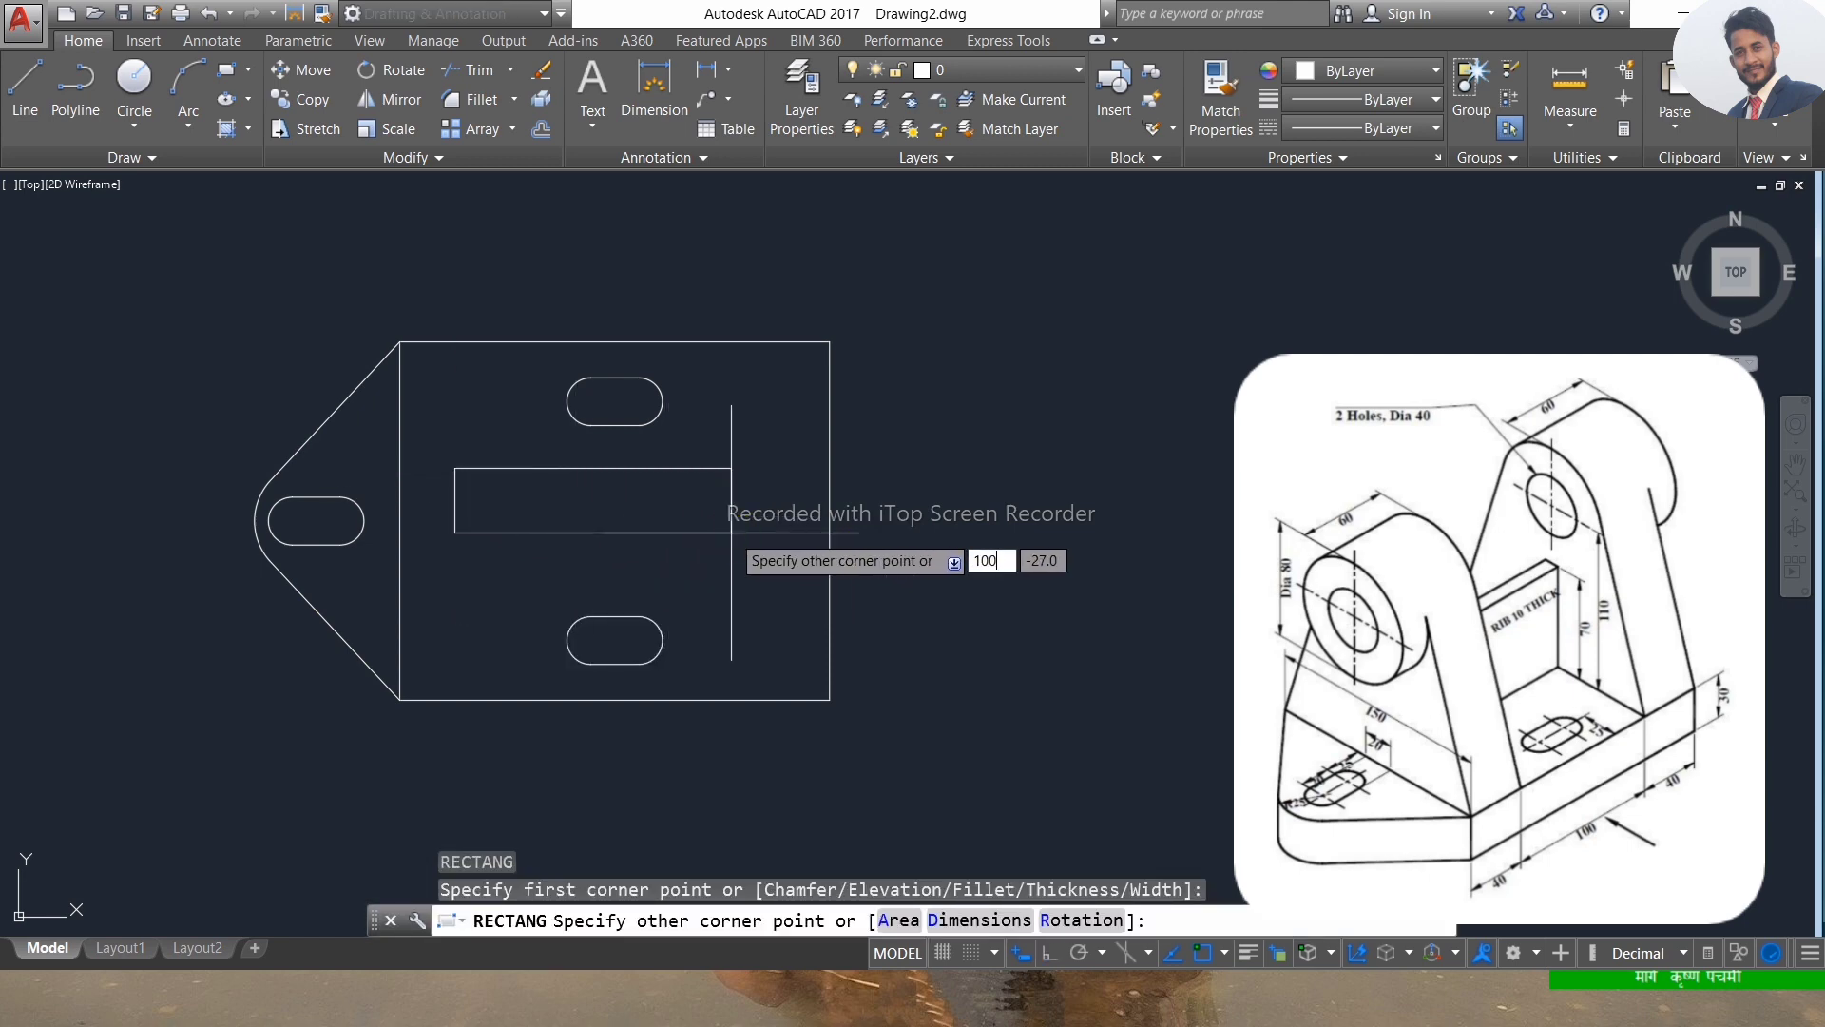
key(Tab)
text(-)
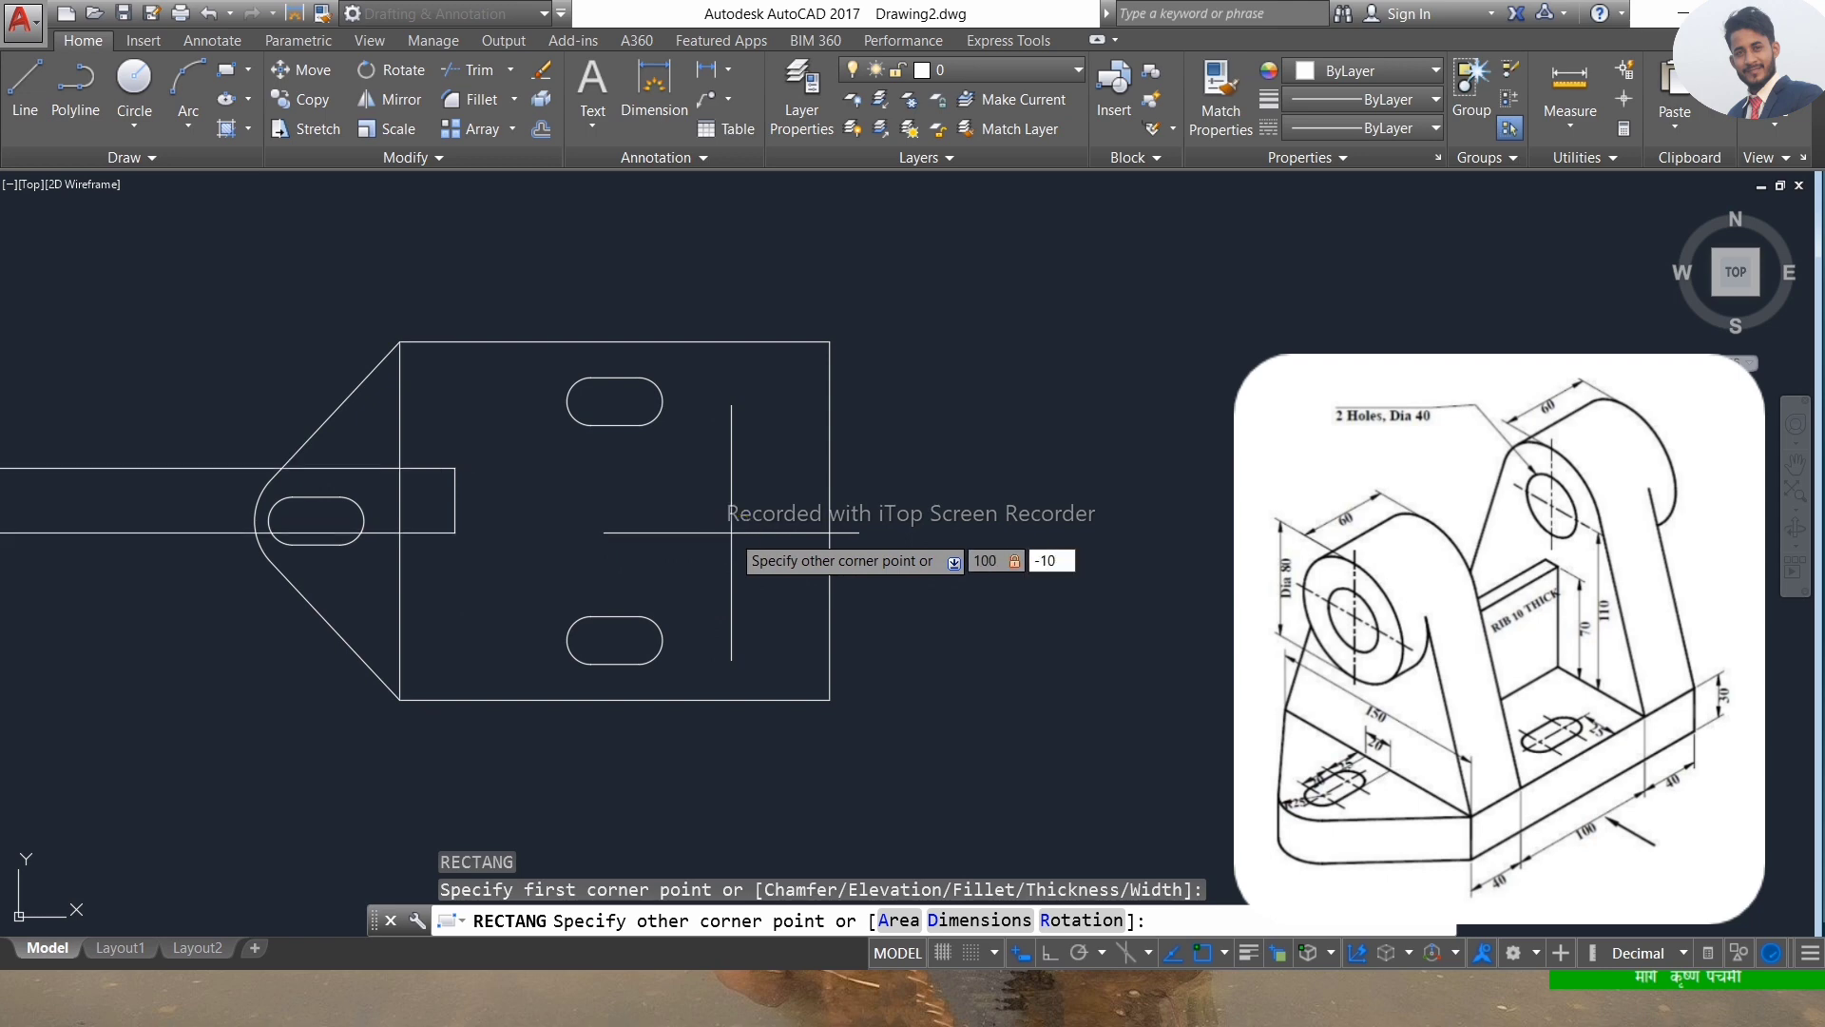
key(Return)
Move the thin rectangle by its right end against the plate's right edge.
click(658, 451)
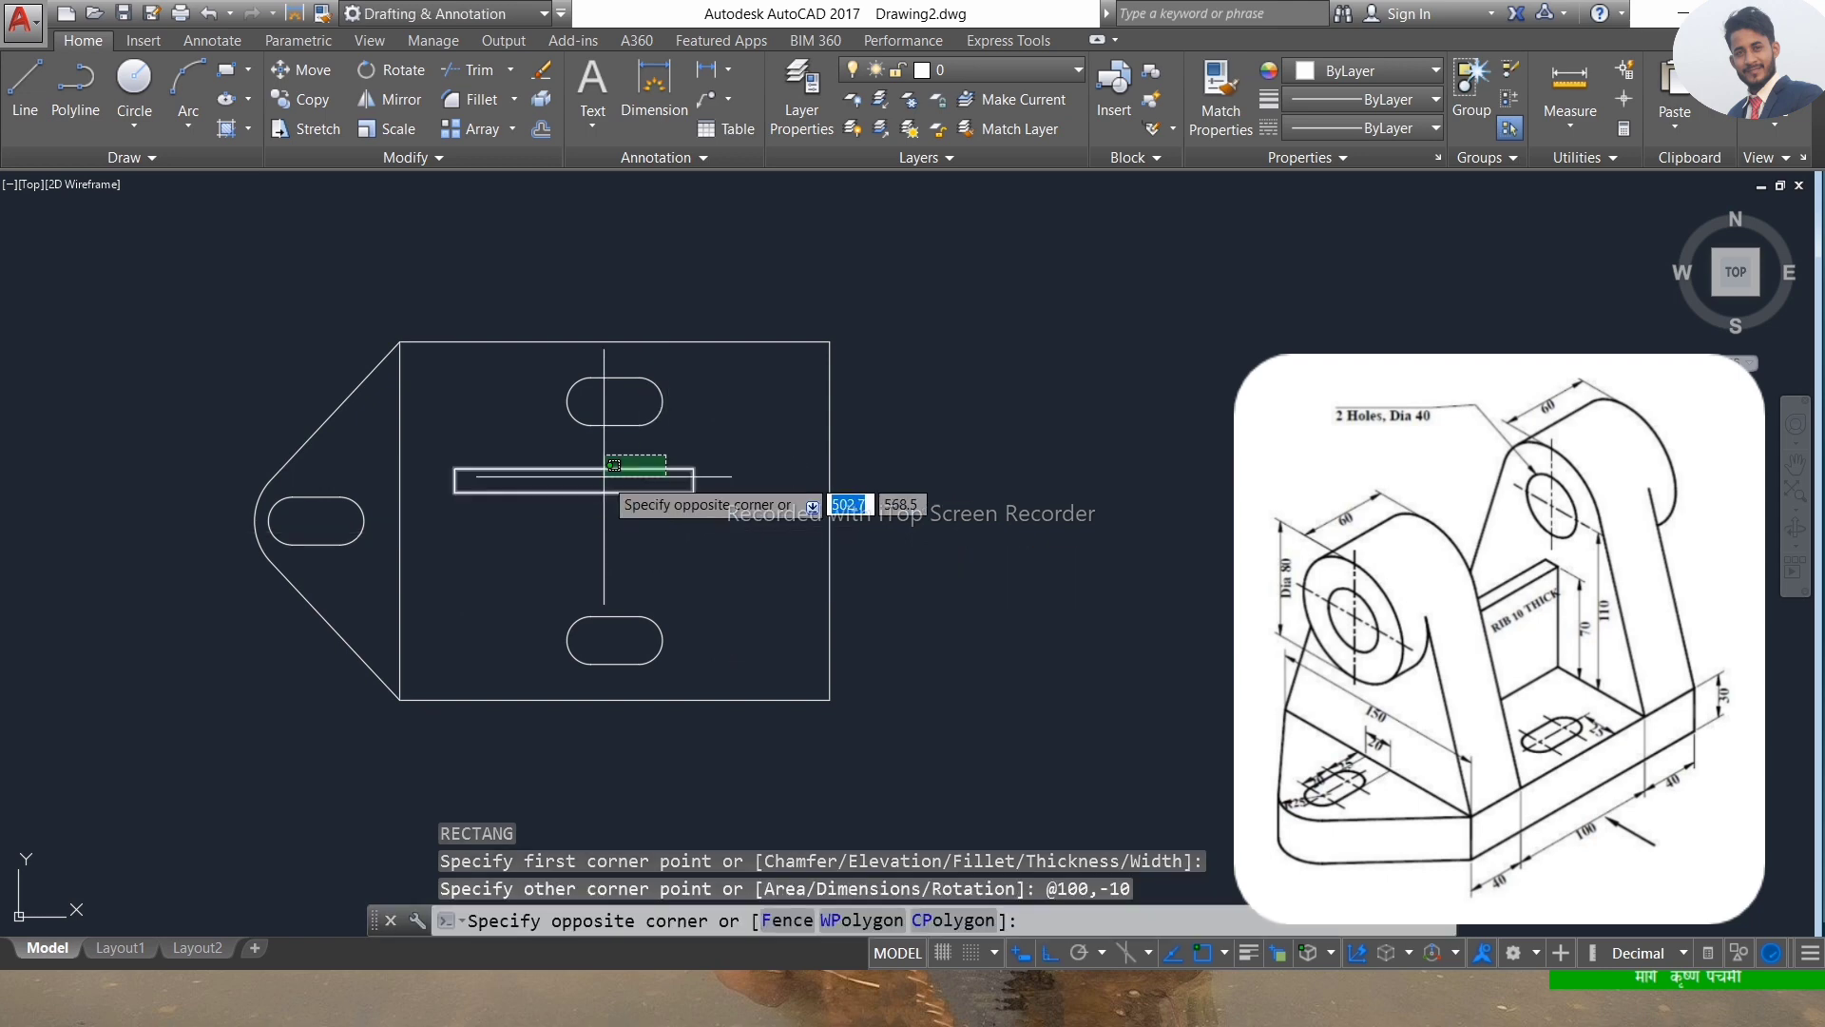
click(611, 490)
text(m)
key(Return)
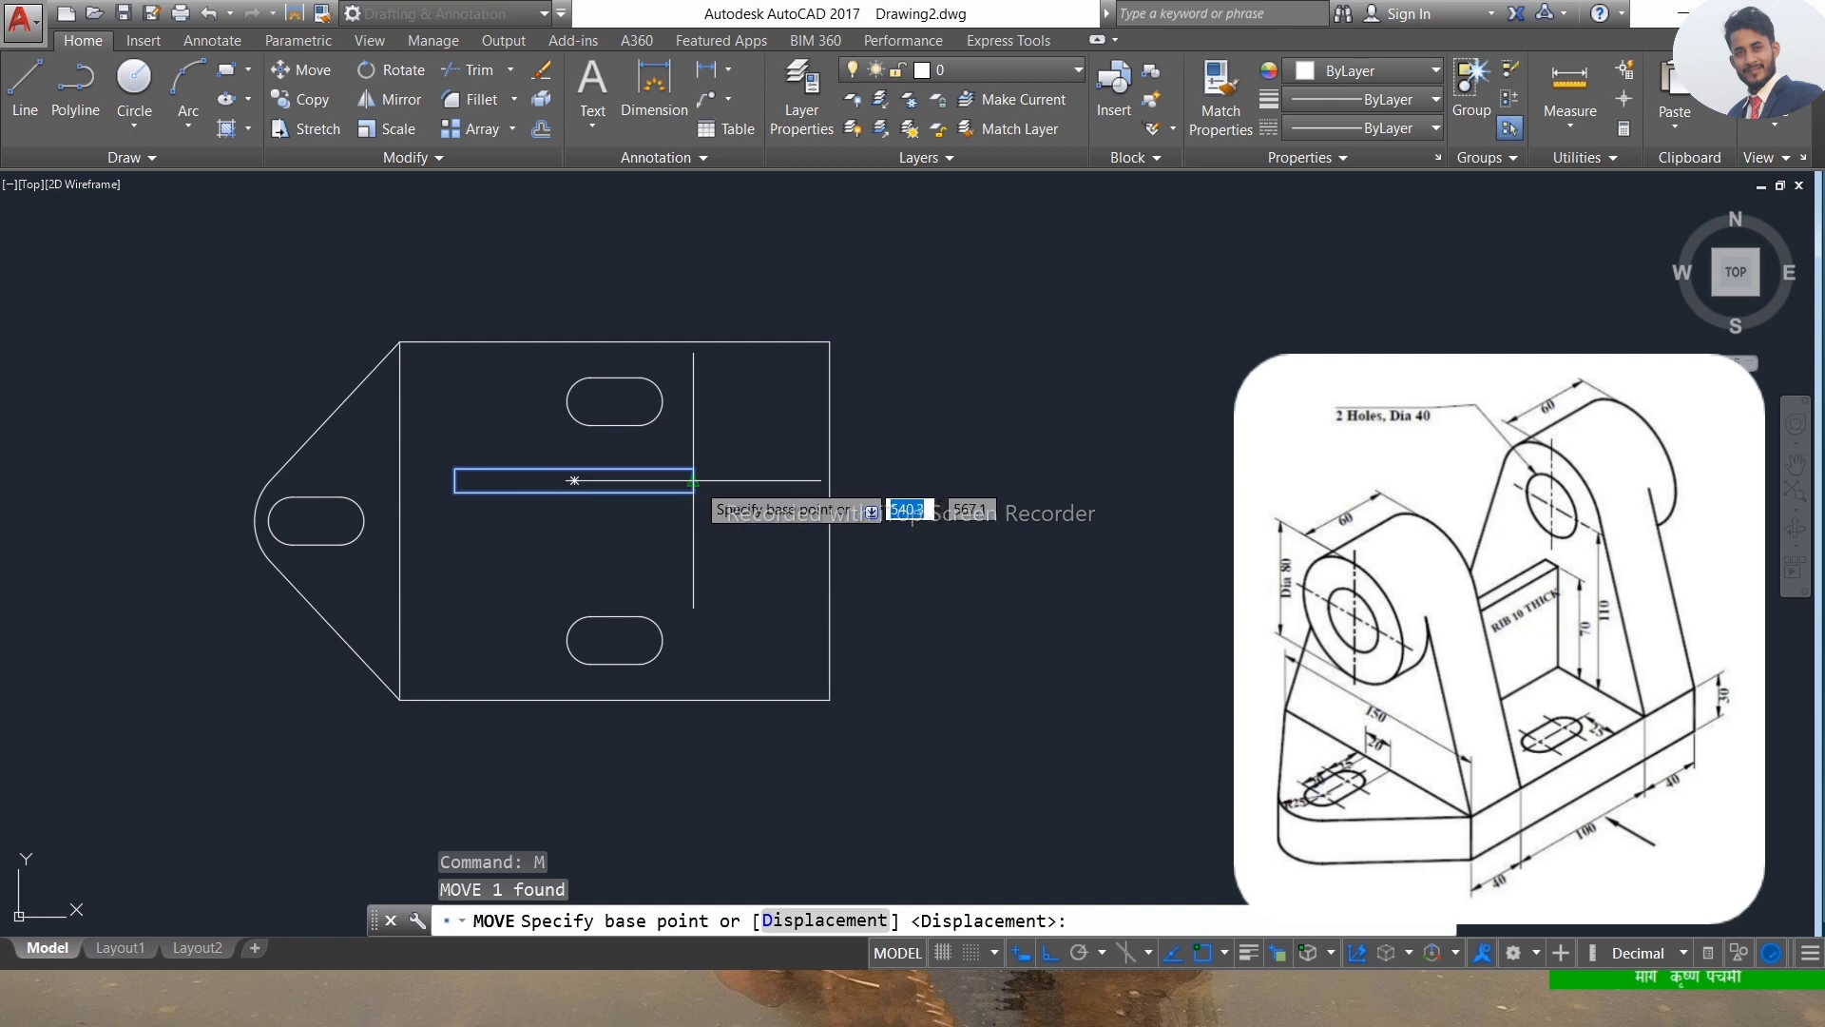
click(574, 480)
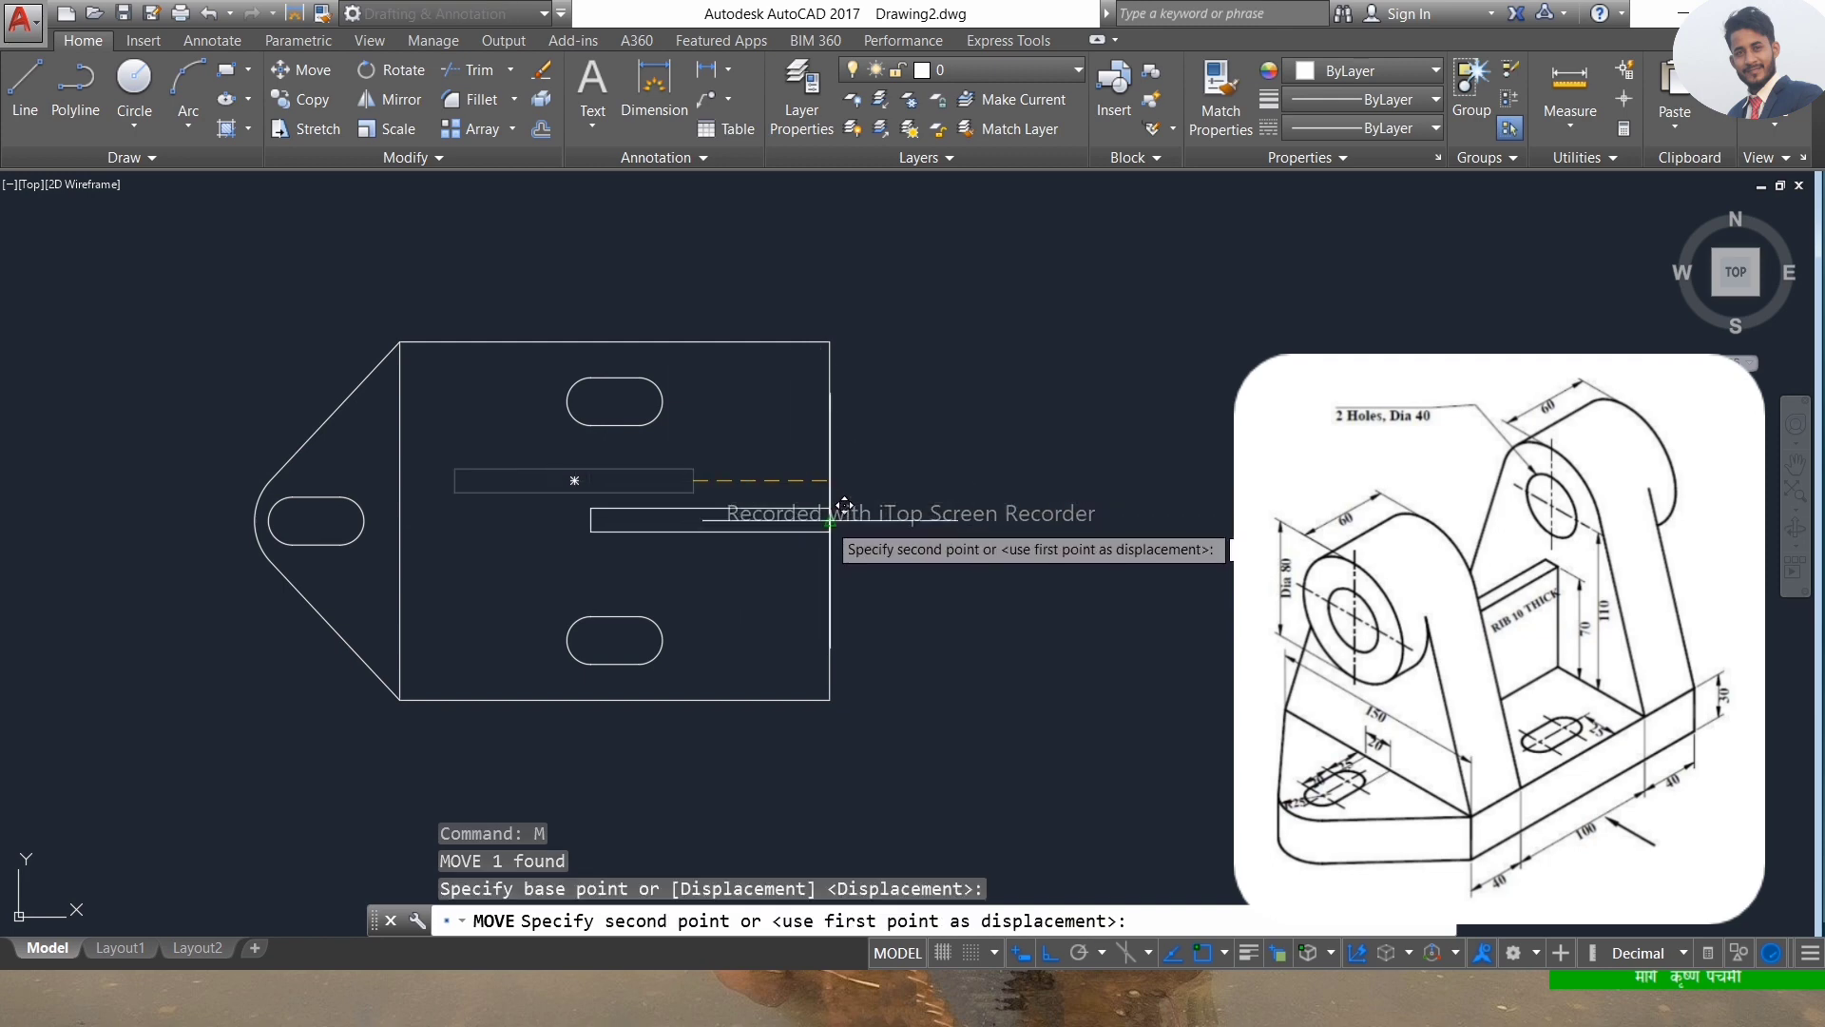
click(710, 520)
click(768, 496)
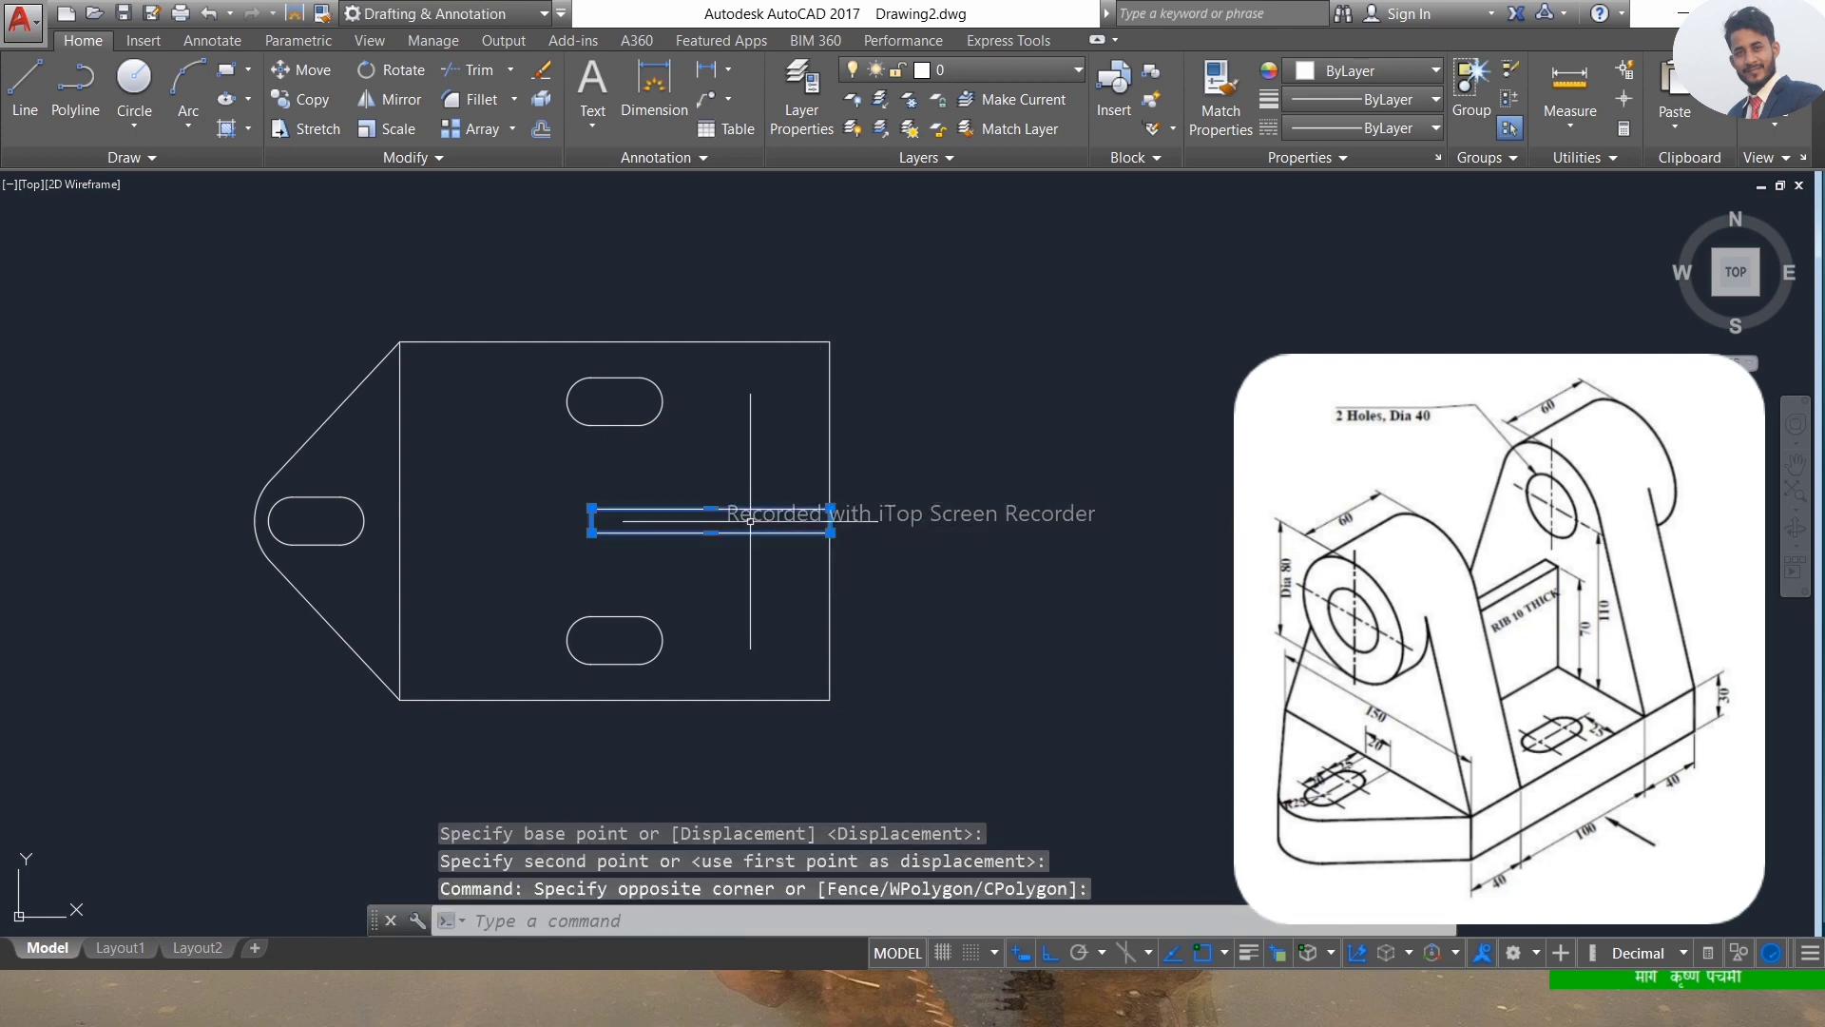
text(m)
Shift the slot rectangle 40 units left from its right end.
key(Return)
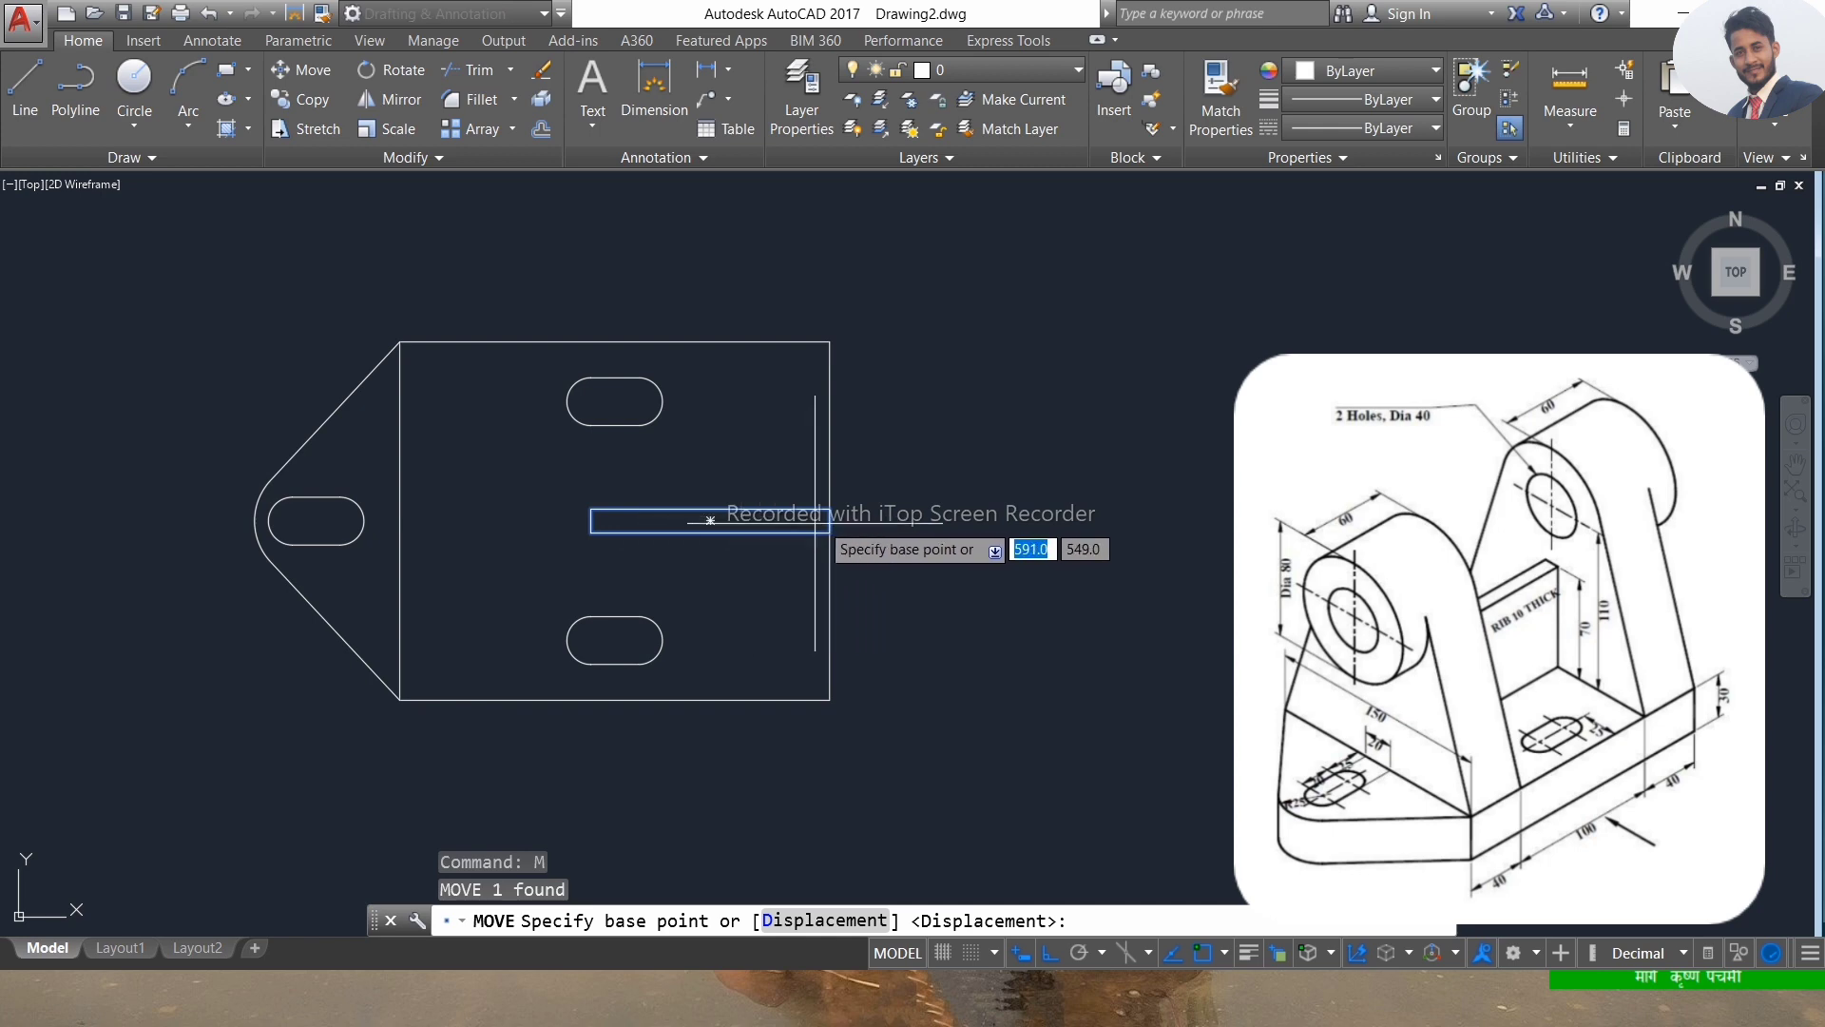
click(830, 521)
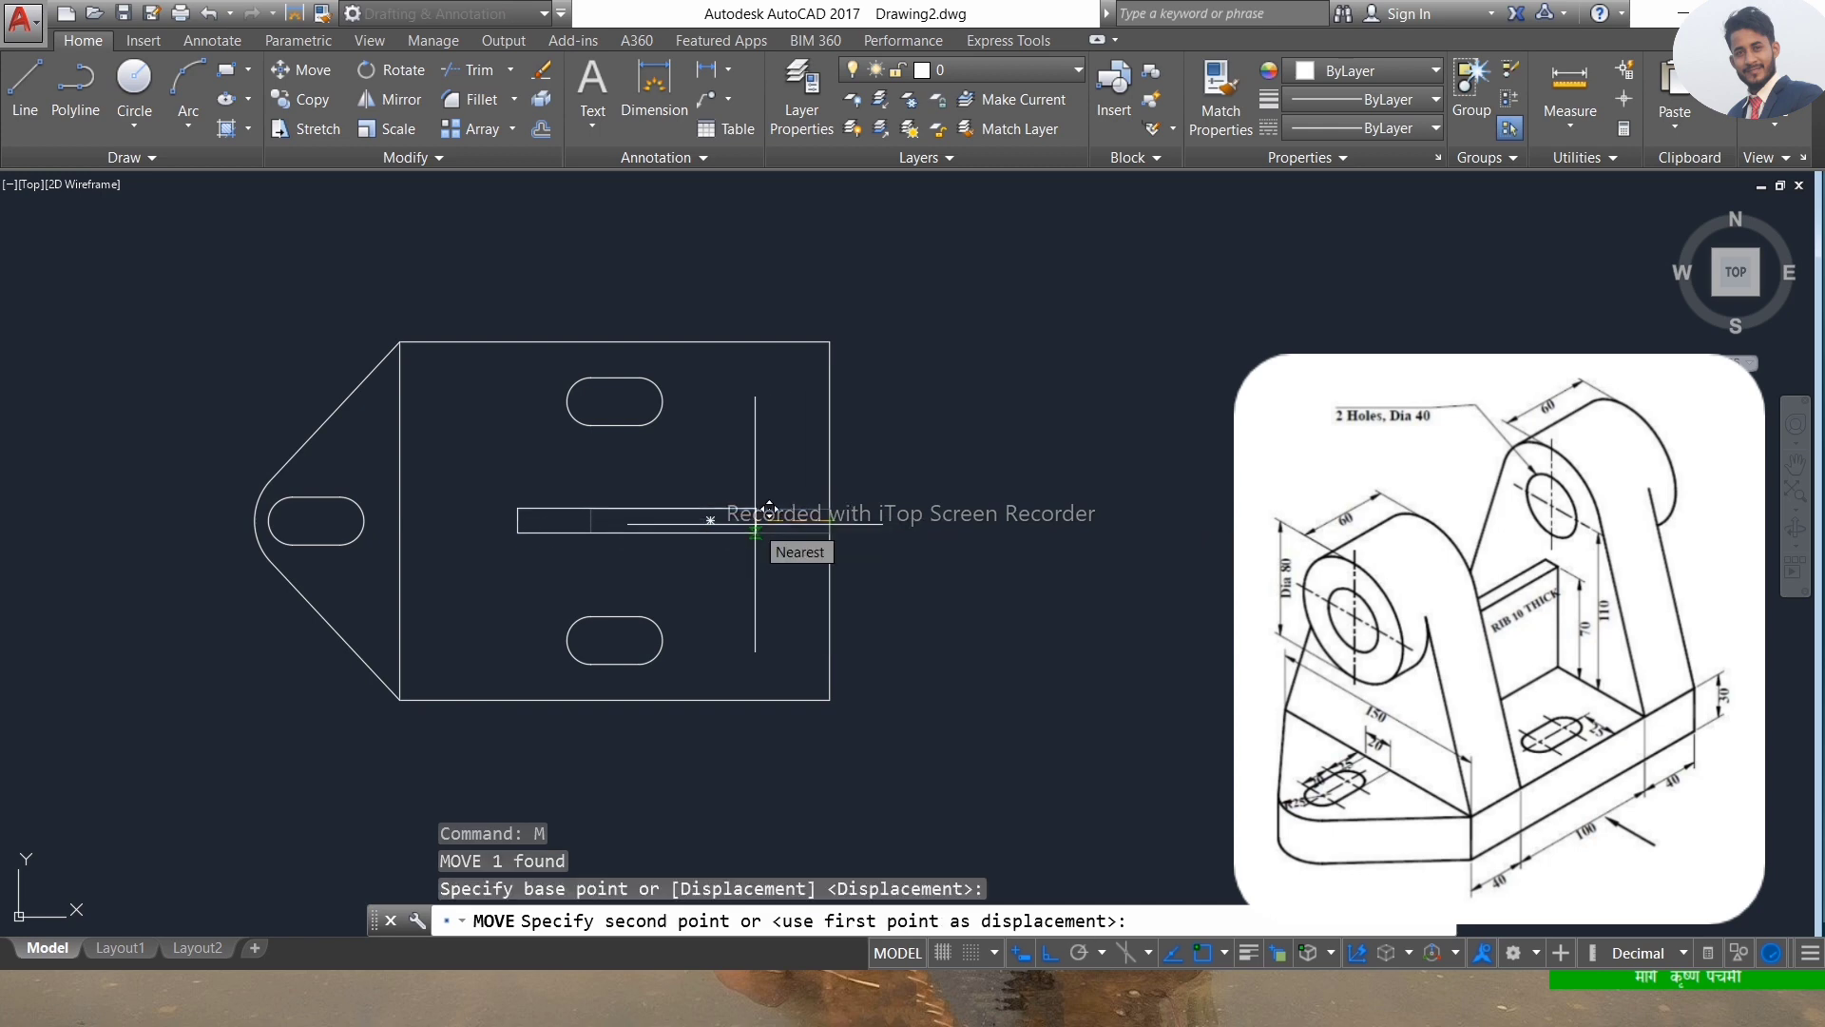
text(40)
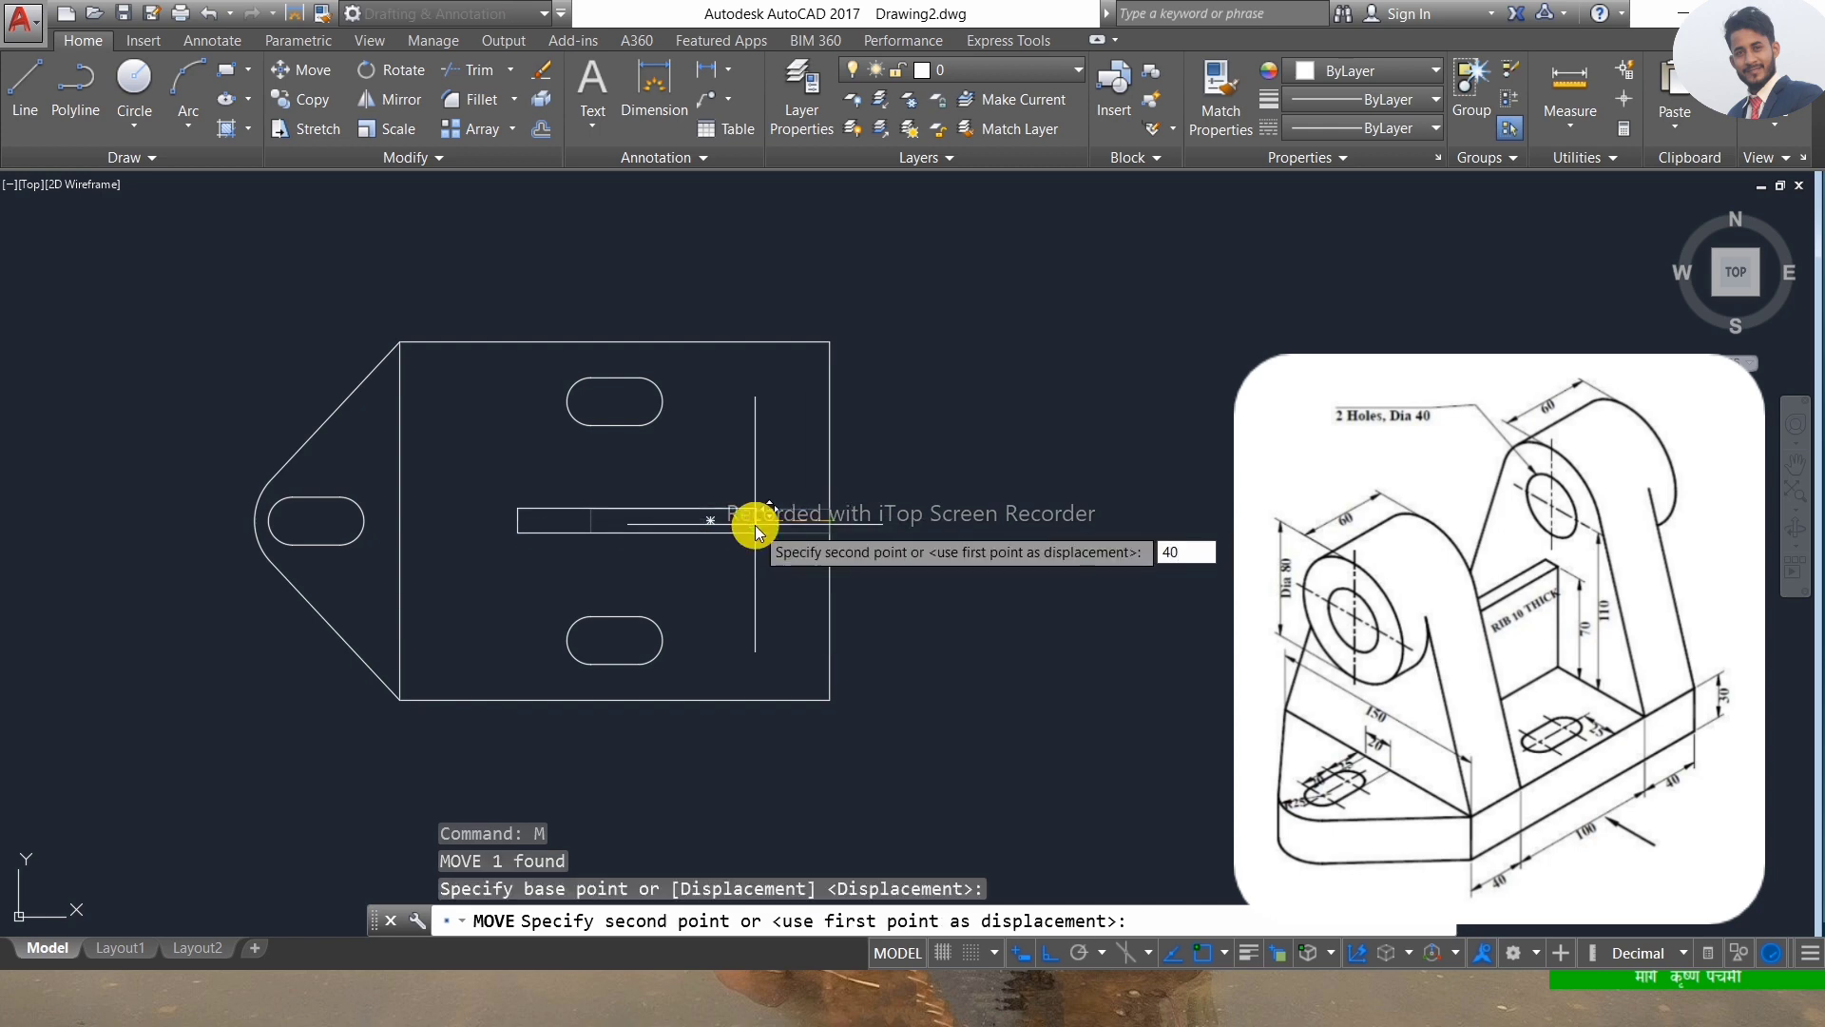
key(Return)
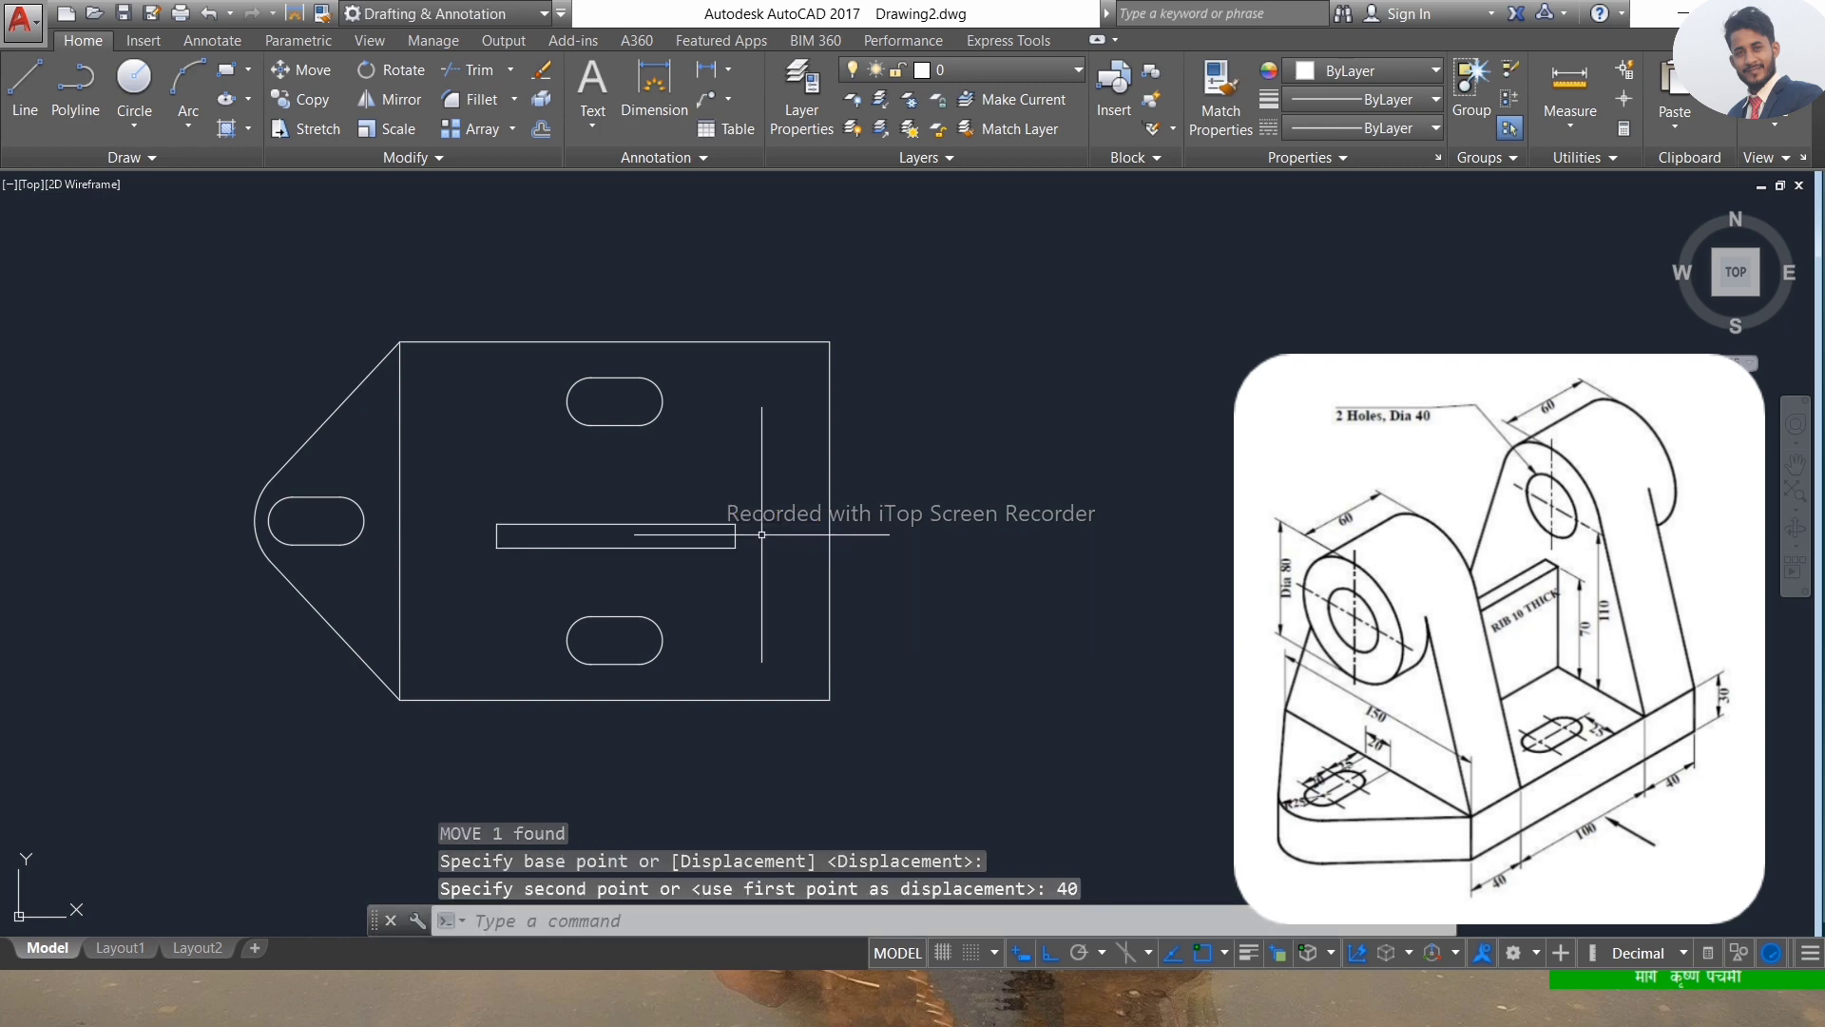
scroll(101, 570, down, 1)
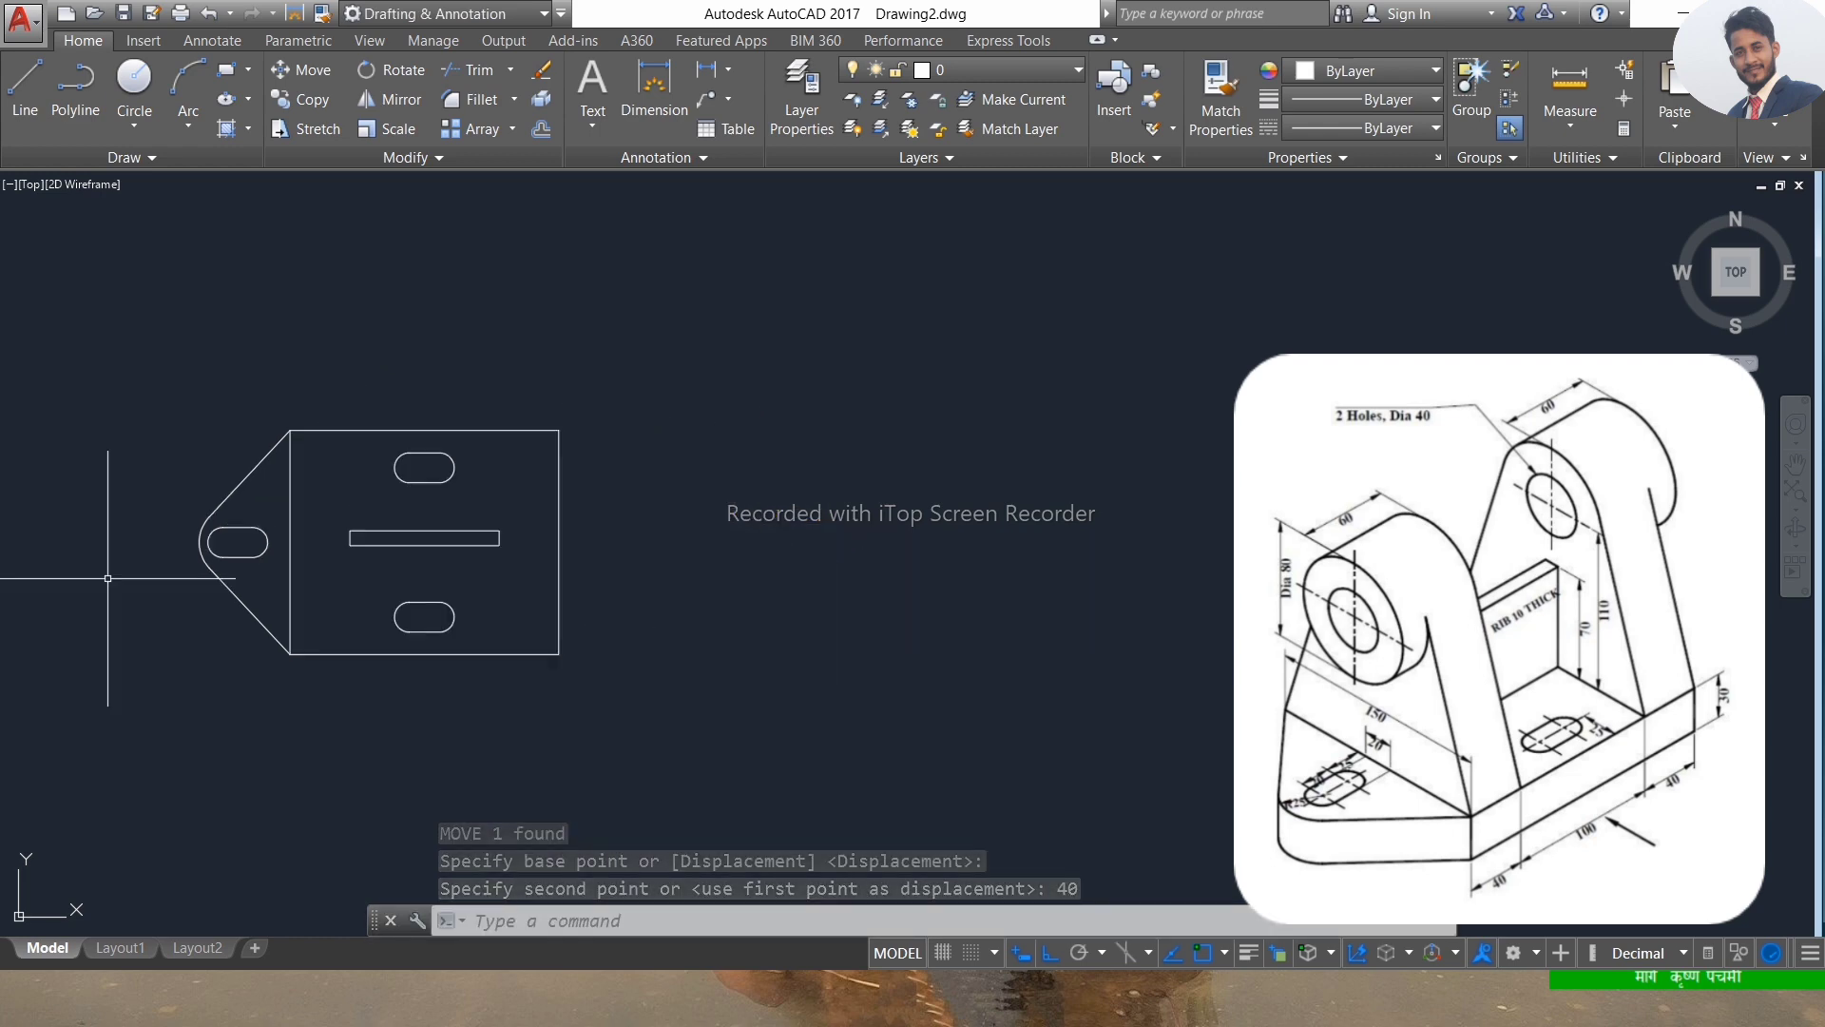
scroll(143, 570, up, 1)
scroll(285, 589, down, 2)
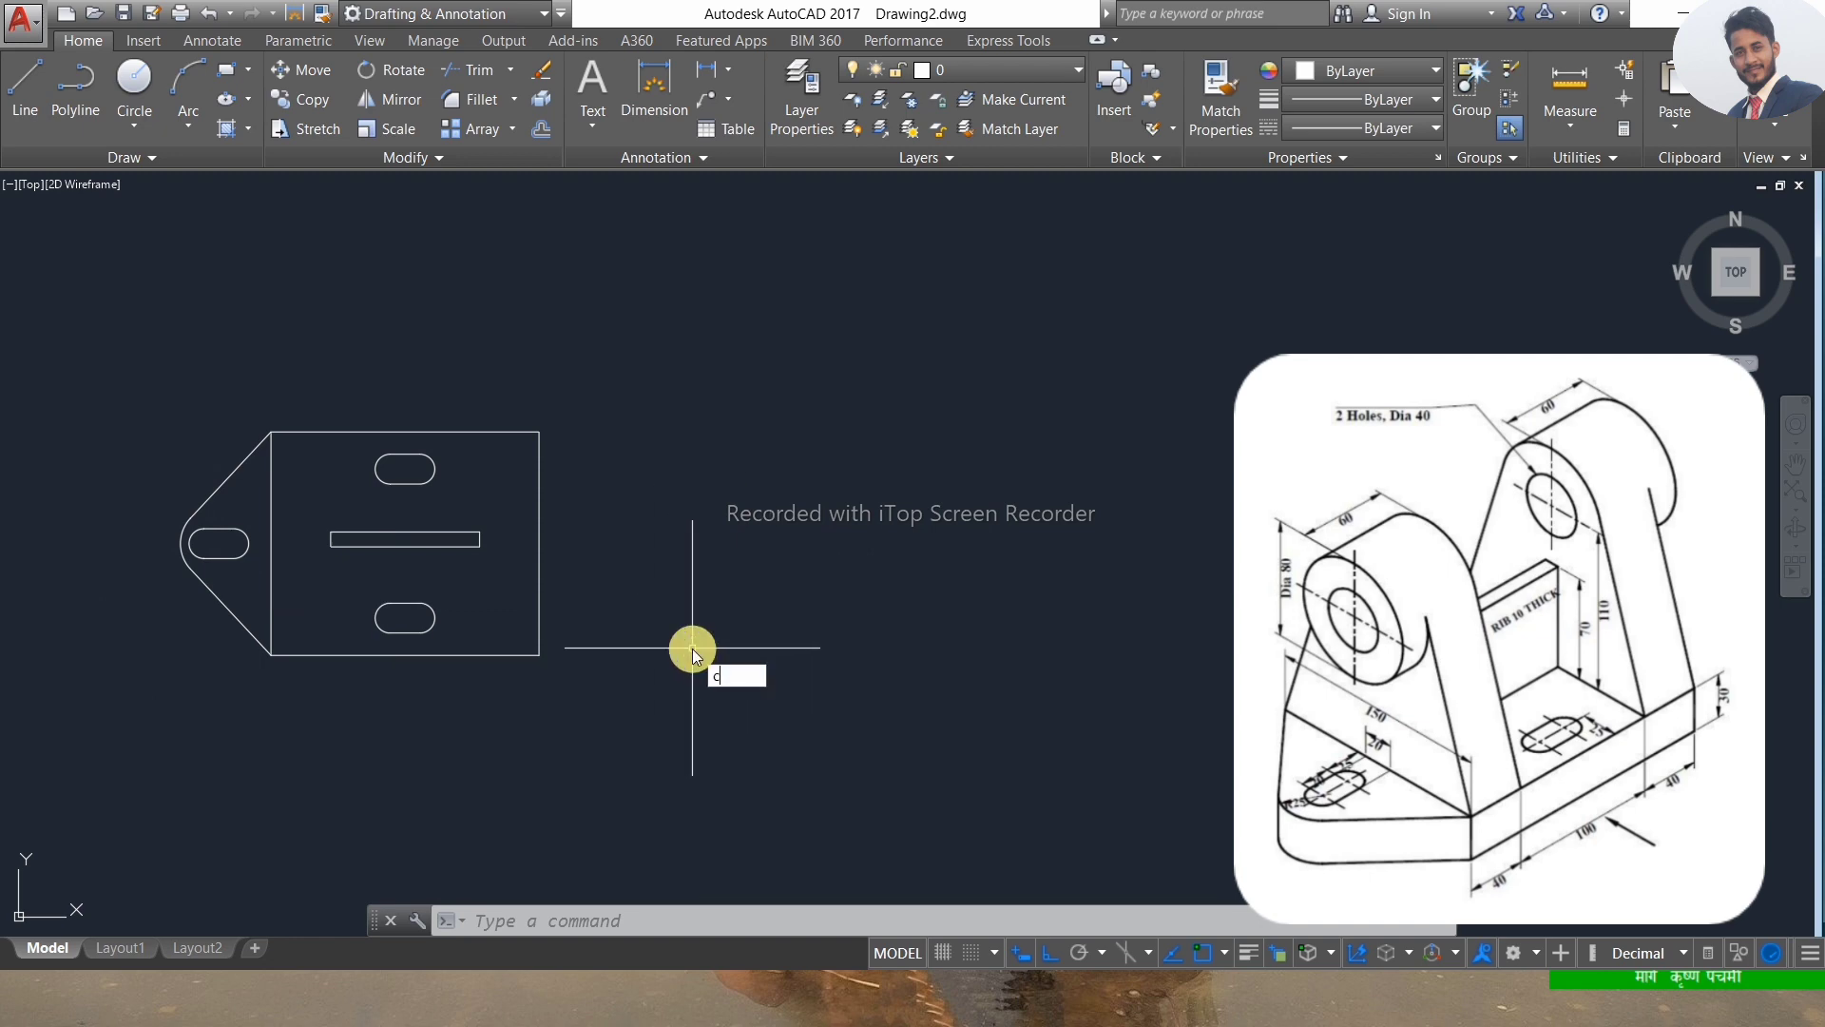
Draw an 80-diameter circle to the right of the base plate.
text(c)
key(Return)
click(711, 521)
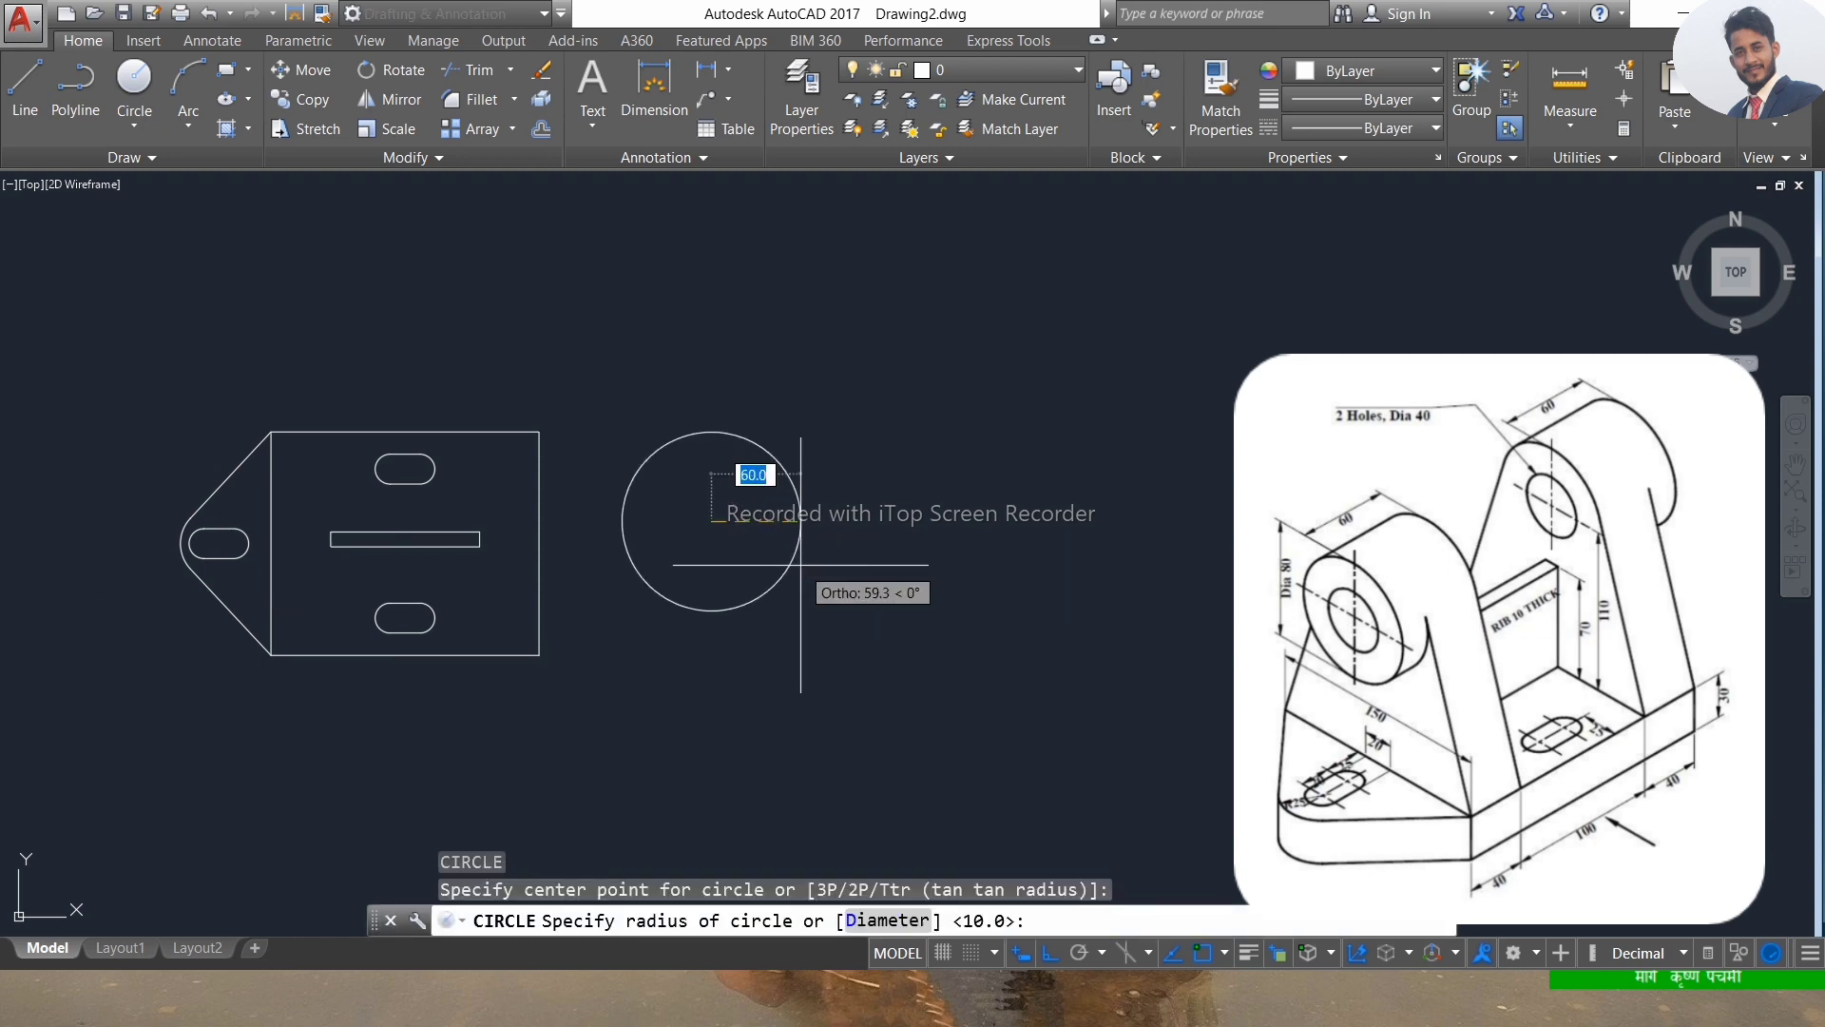
text(d)
key(Return)
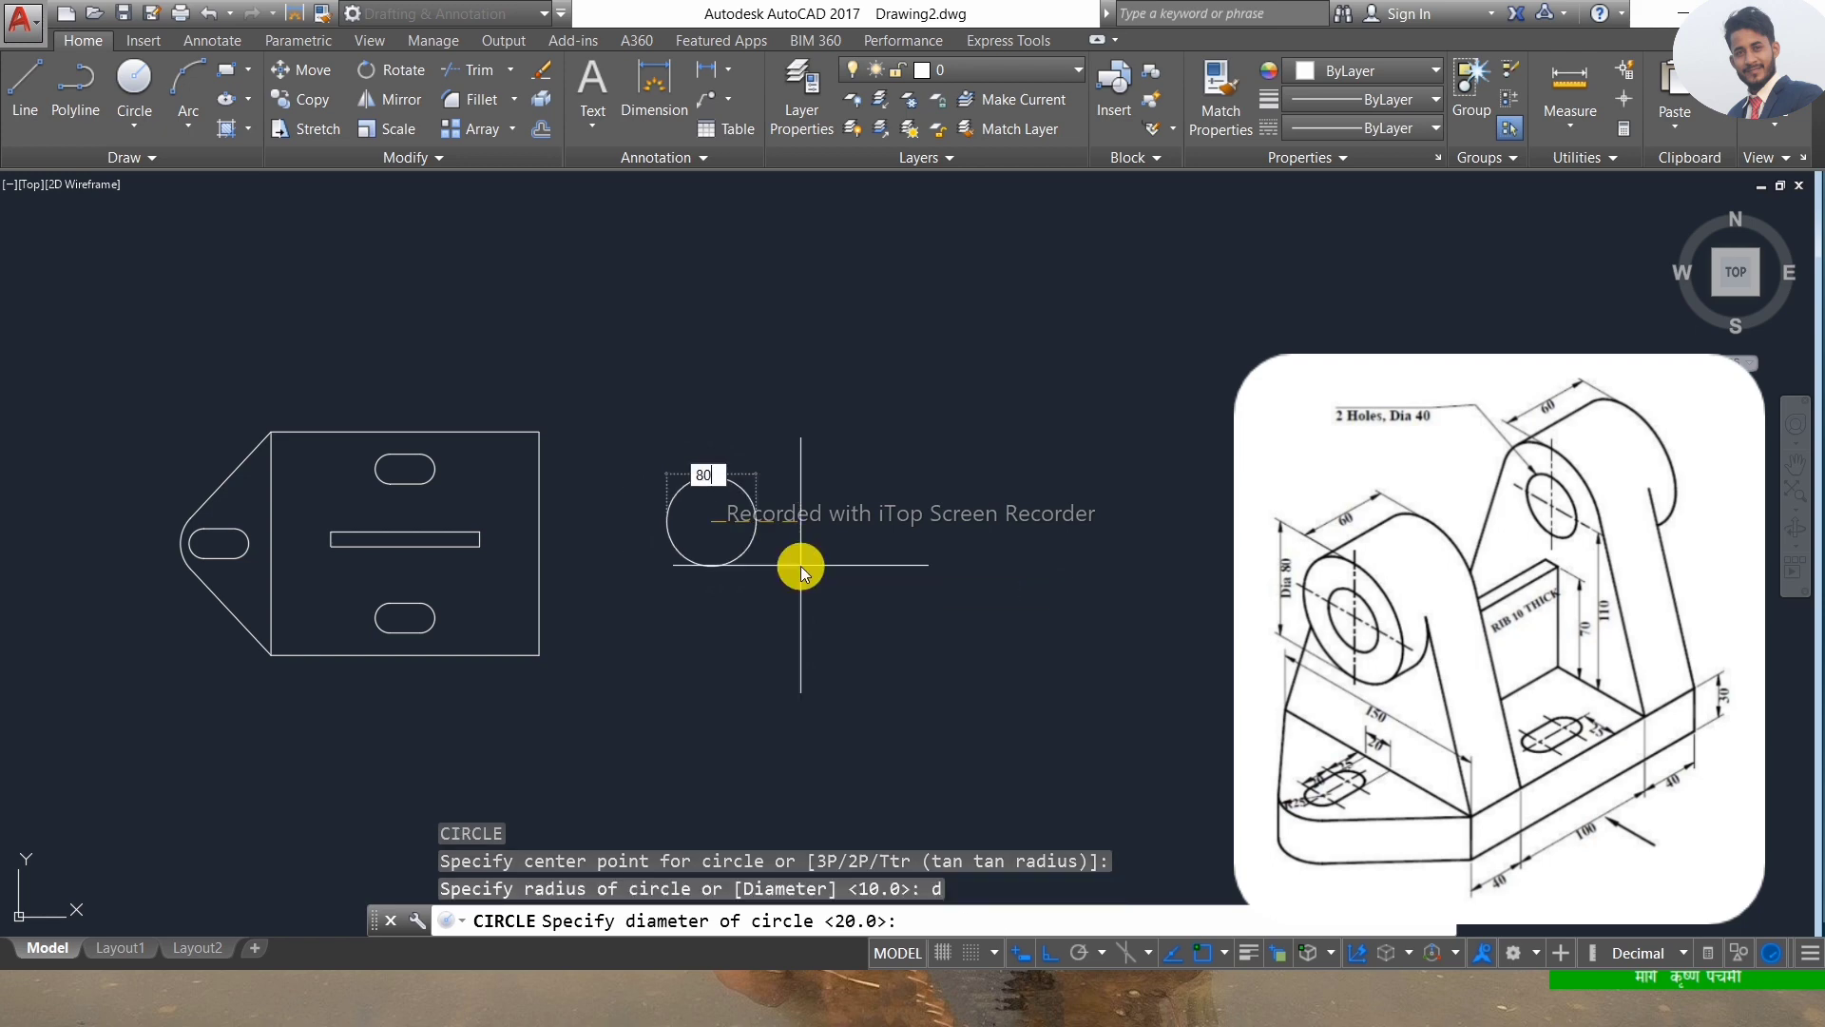
key(Return)
key(Return)
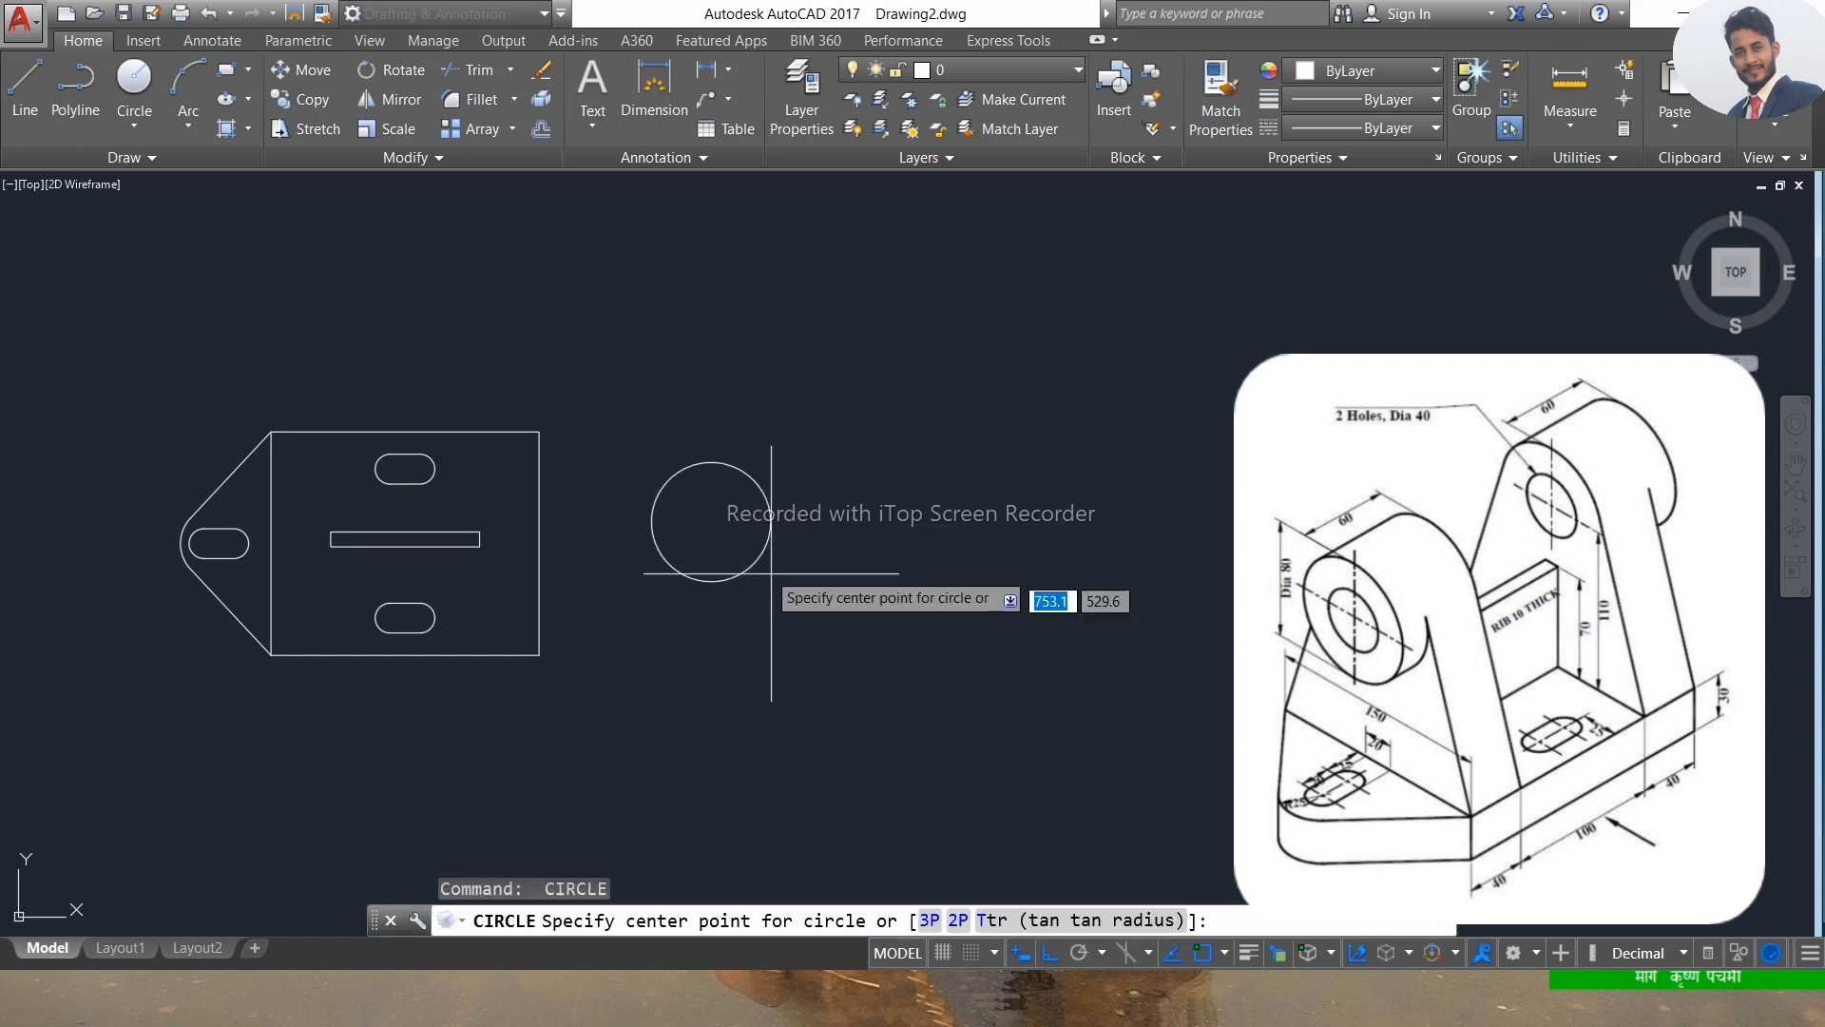
Add a concentric radius-20 circle at the same centre.
click(711, 520)
text(2)
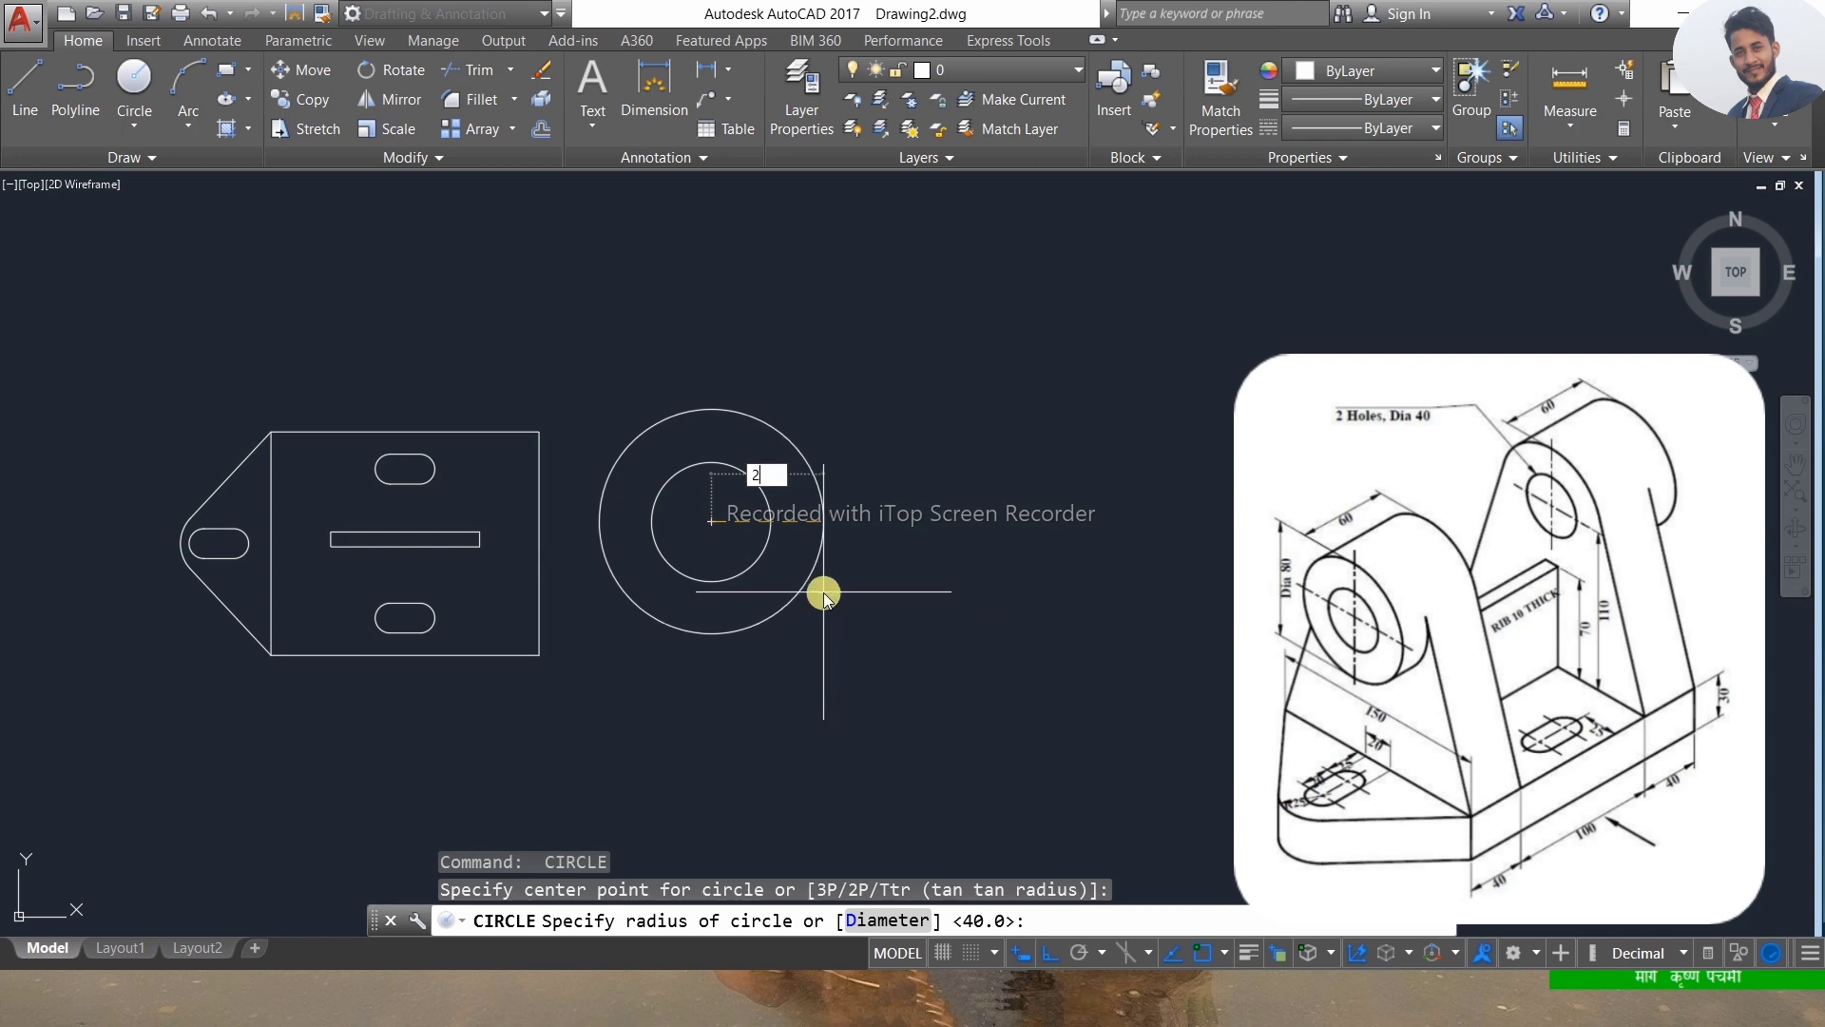
text(0)
key(Return)
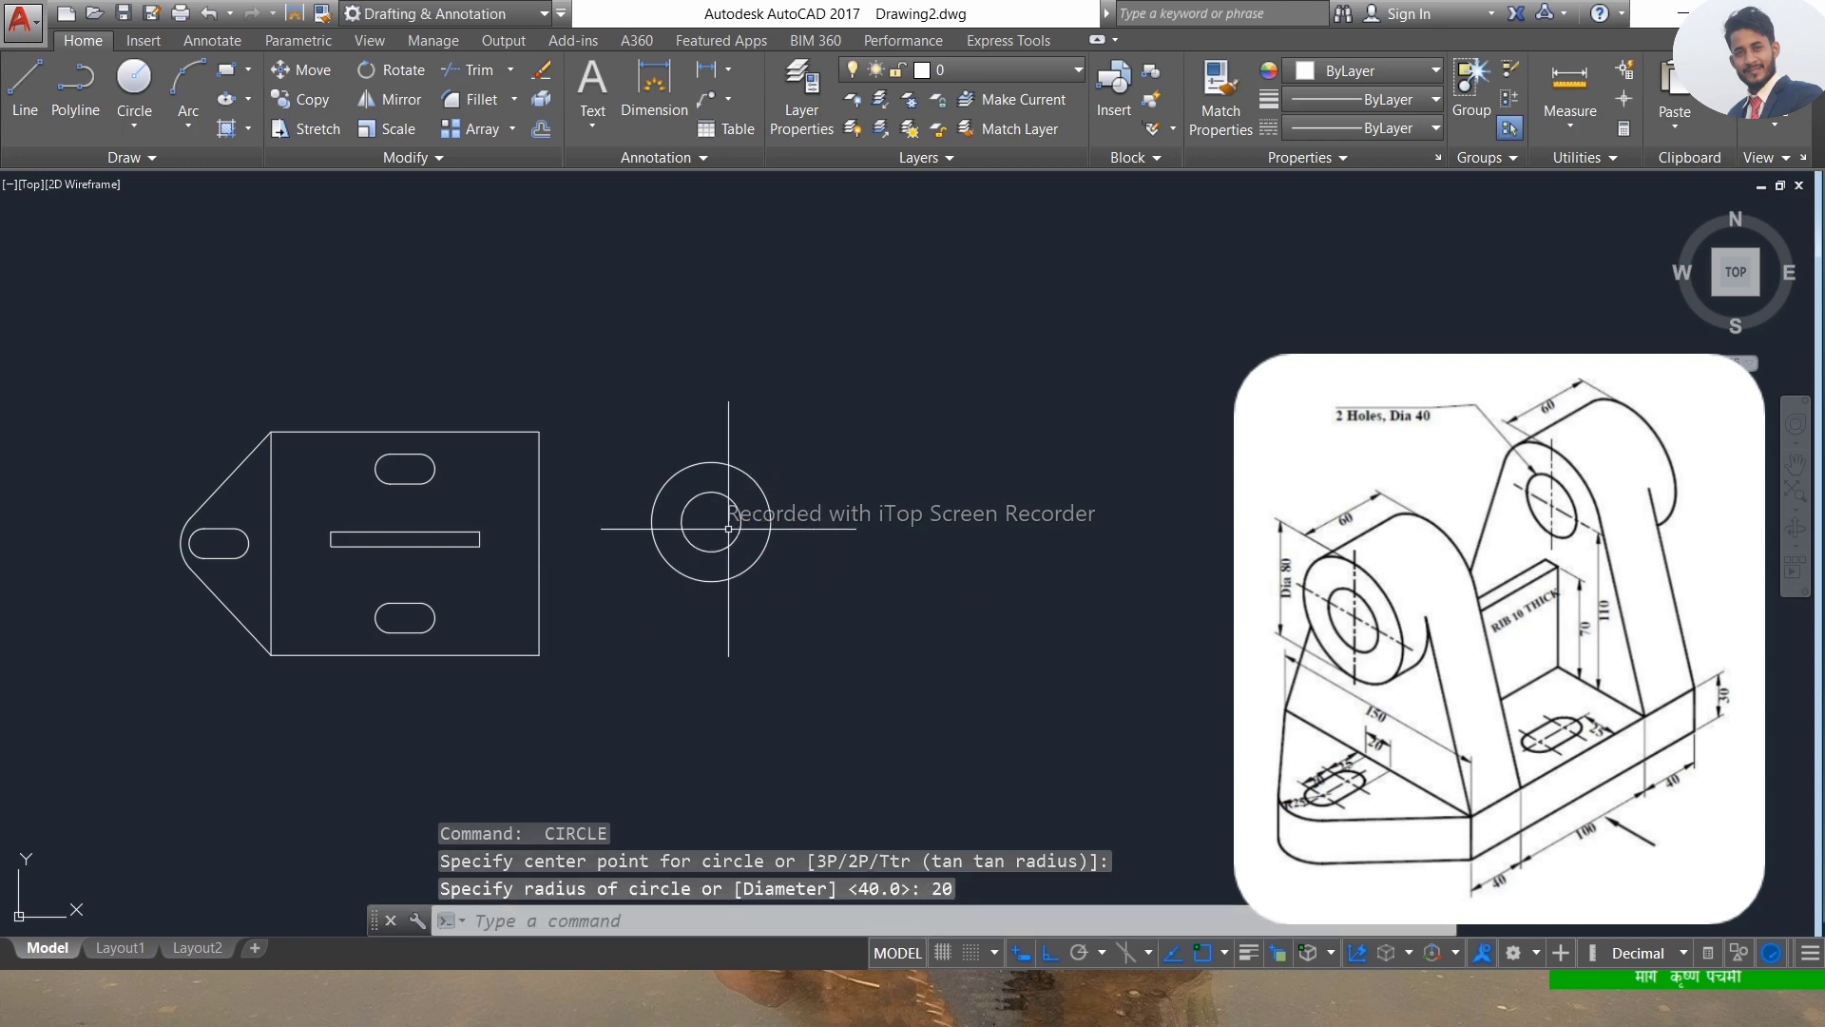
scroll(728, 528, up, 2)
scroll(665, 529, down, 2)
scroll(609, 528, up, 1)
scroll(633, 523, up, 2)
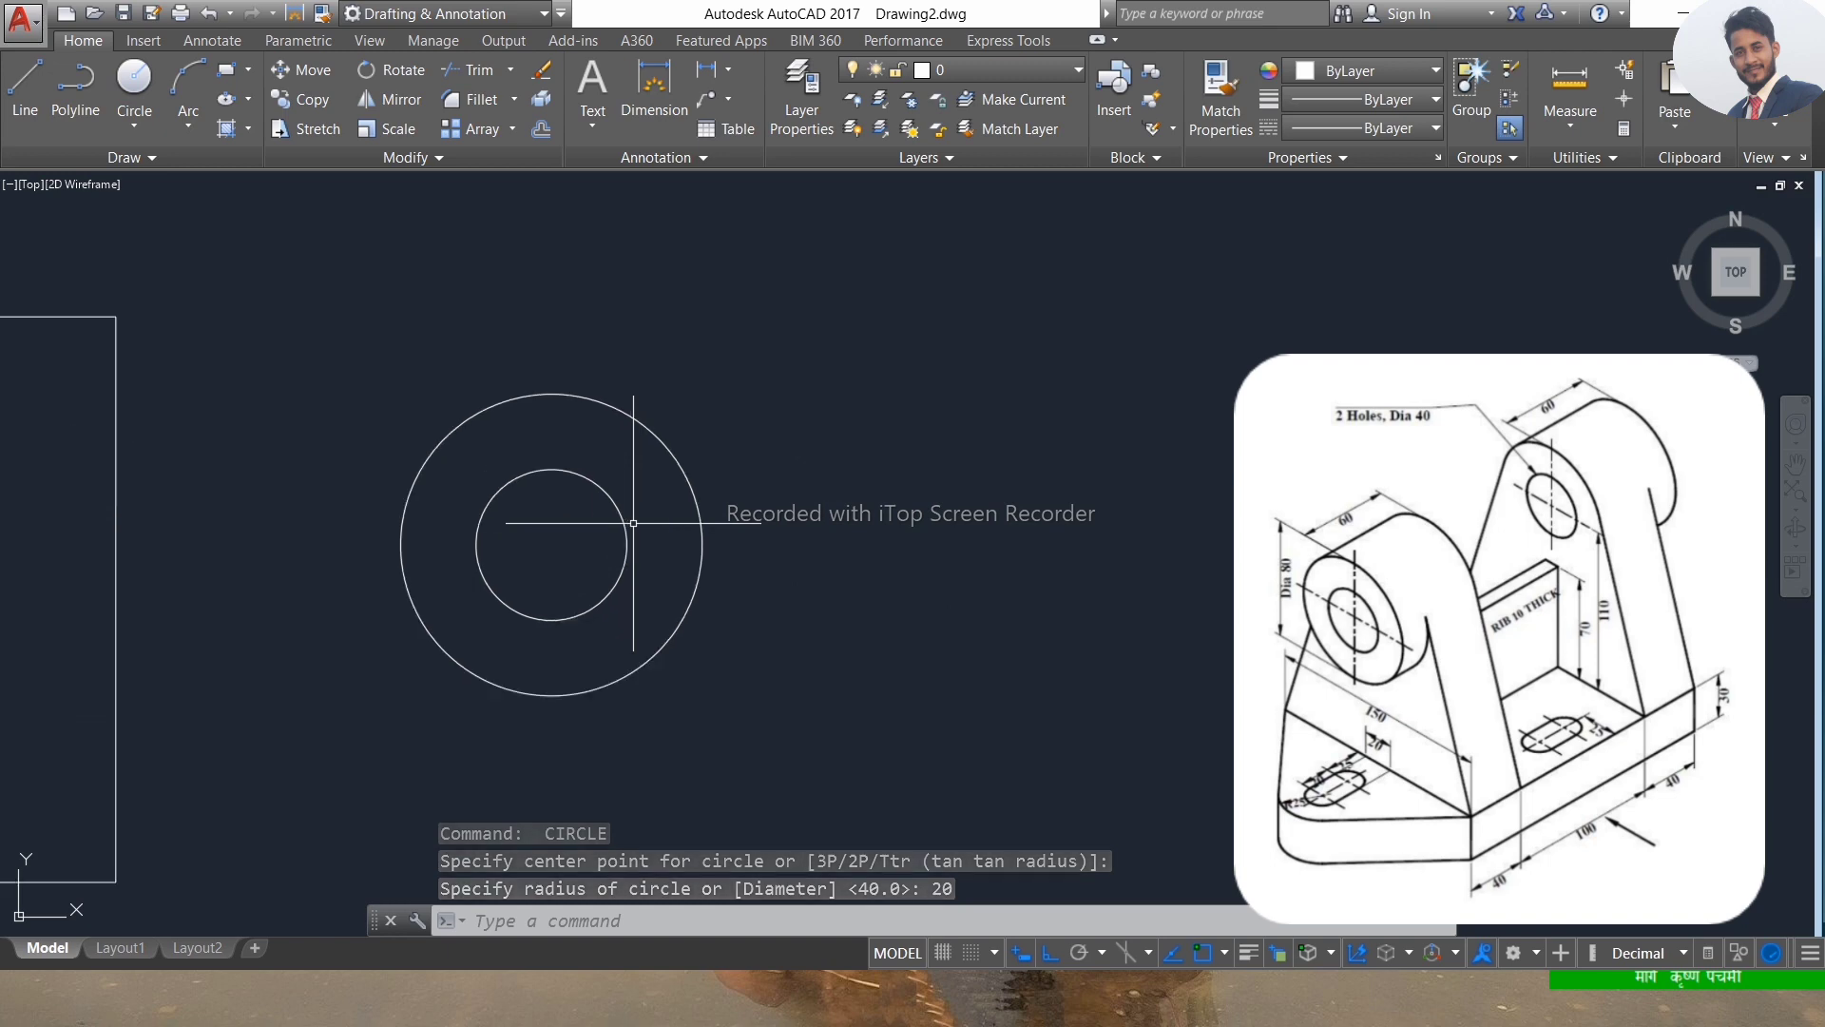
scroll(608, 528, down, 3)
scroll(598, 532, up, 1)
scroll(590, 570, up, 1)
Draw a 150-unit vertical line right of the circles.
text(l)
key(Return)
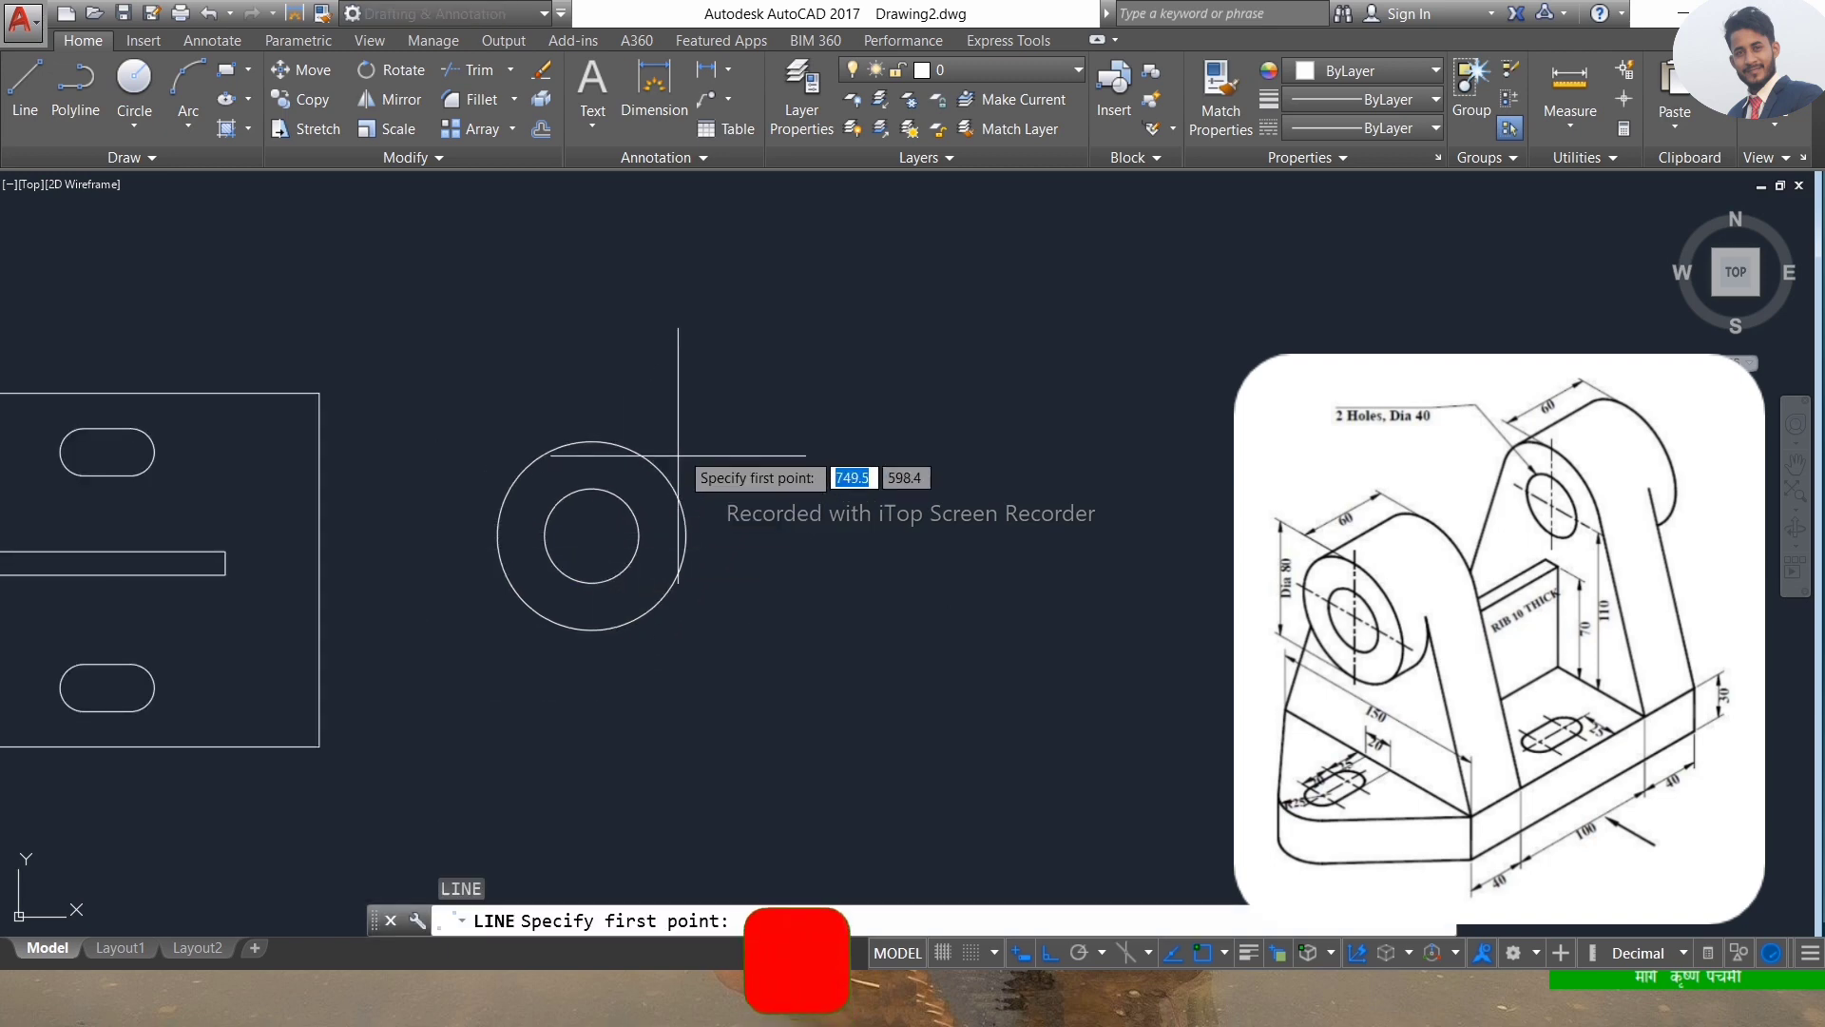
click(760, 400)
text(150)
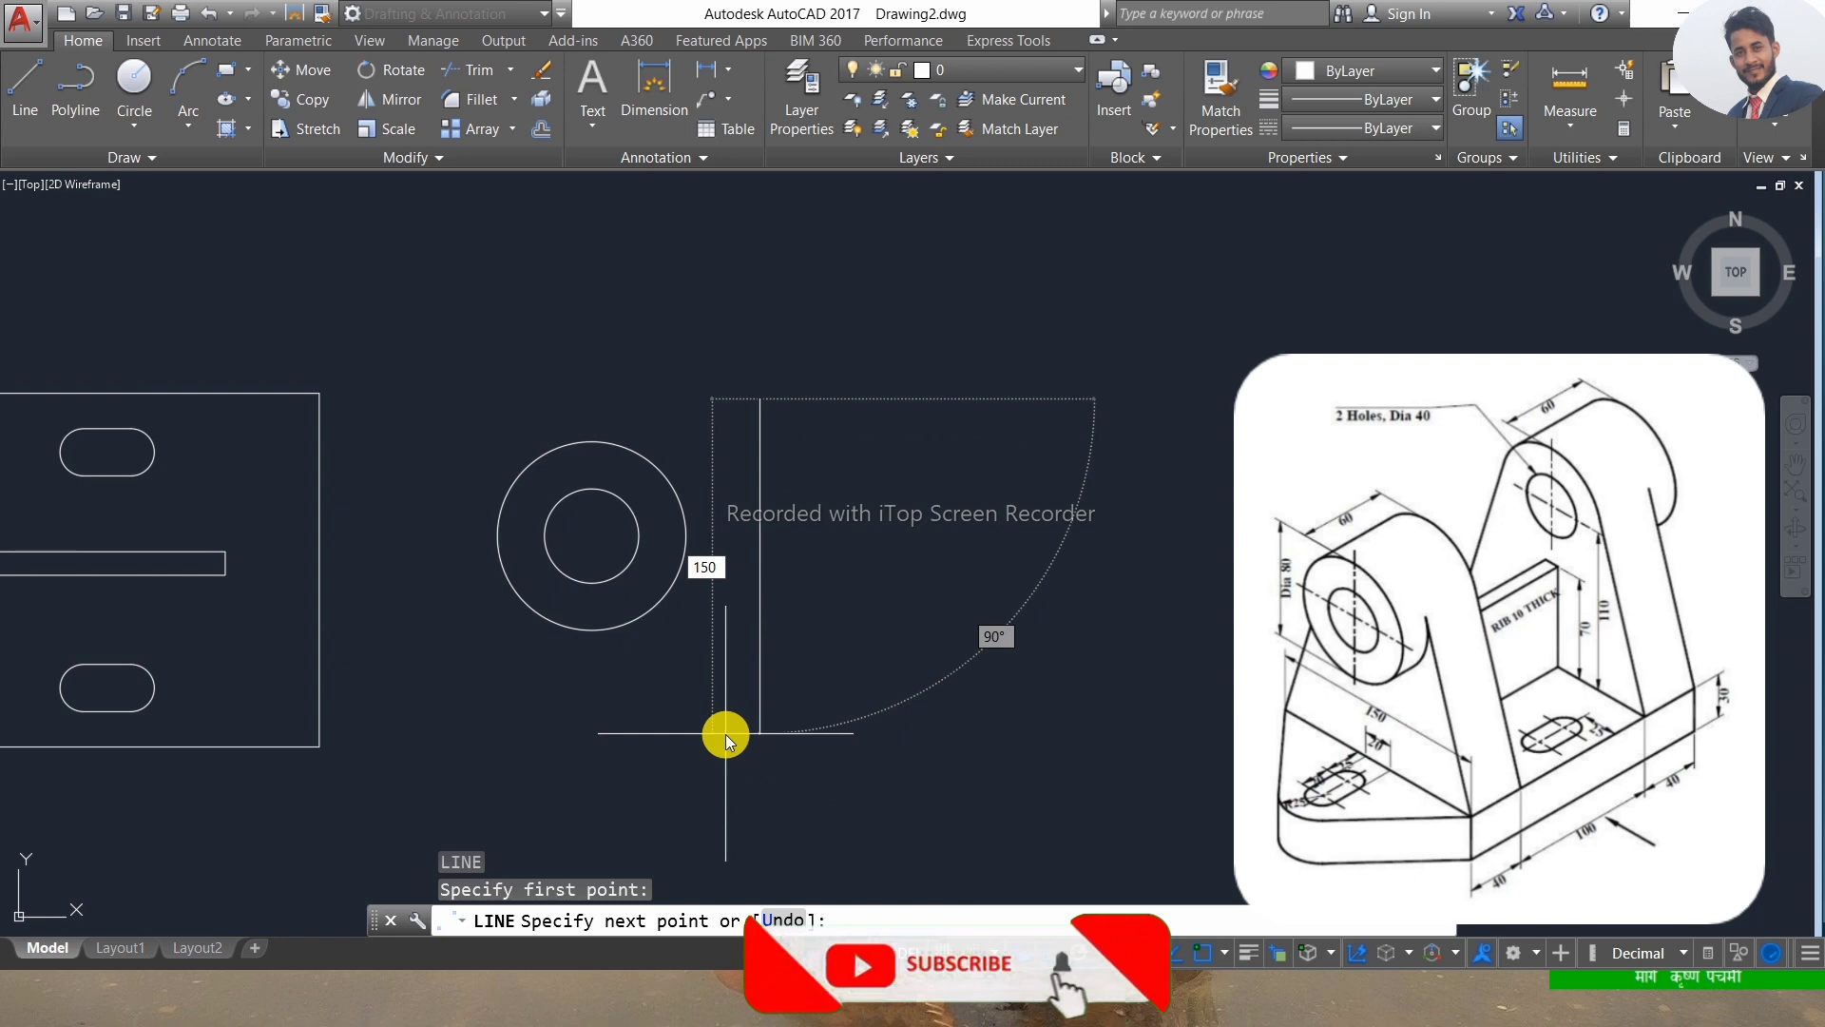
key(Return)
key(Escape)
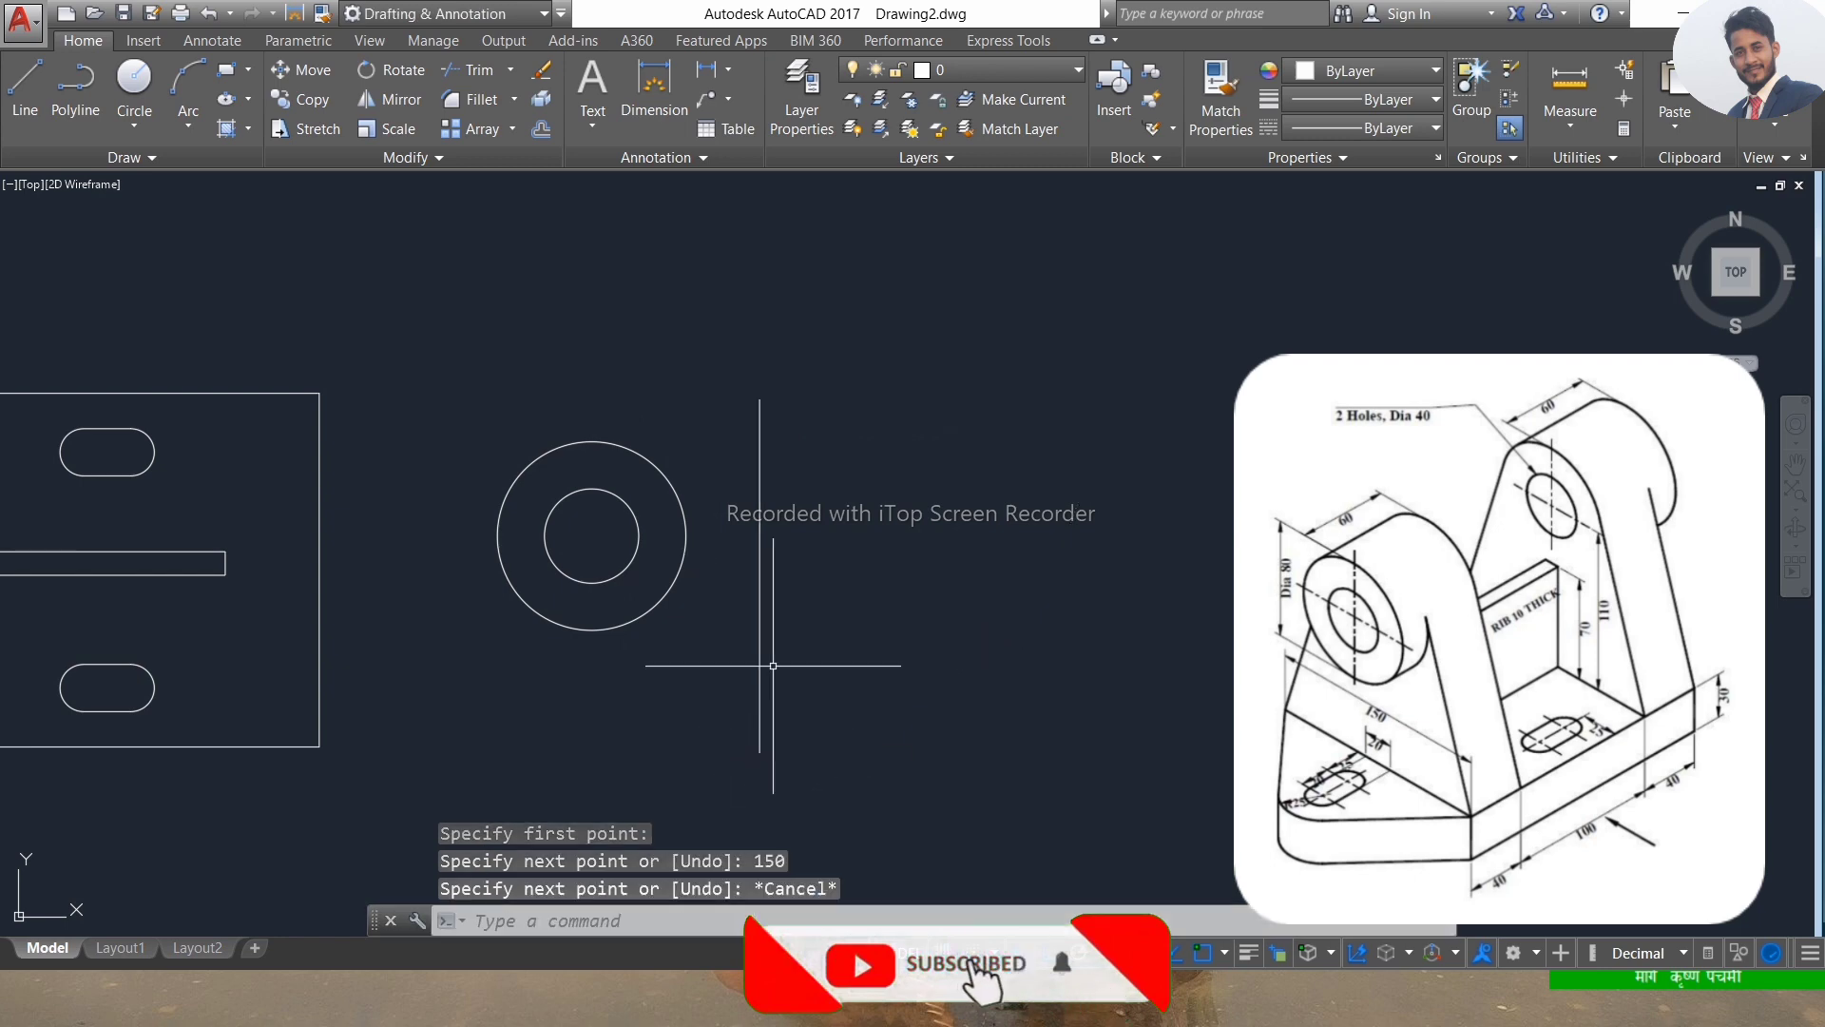
Move the vertical line by its midpoint onto the circle centre.
click(801, 527)
click(752, 597)
text(m)
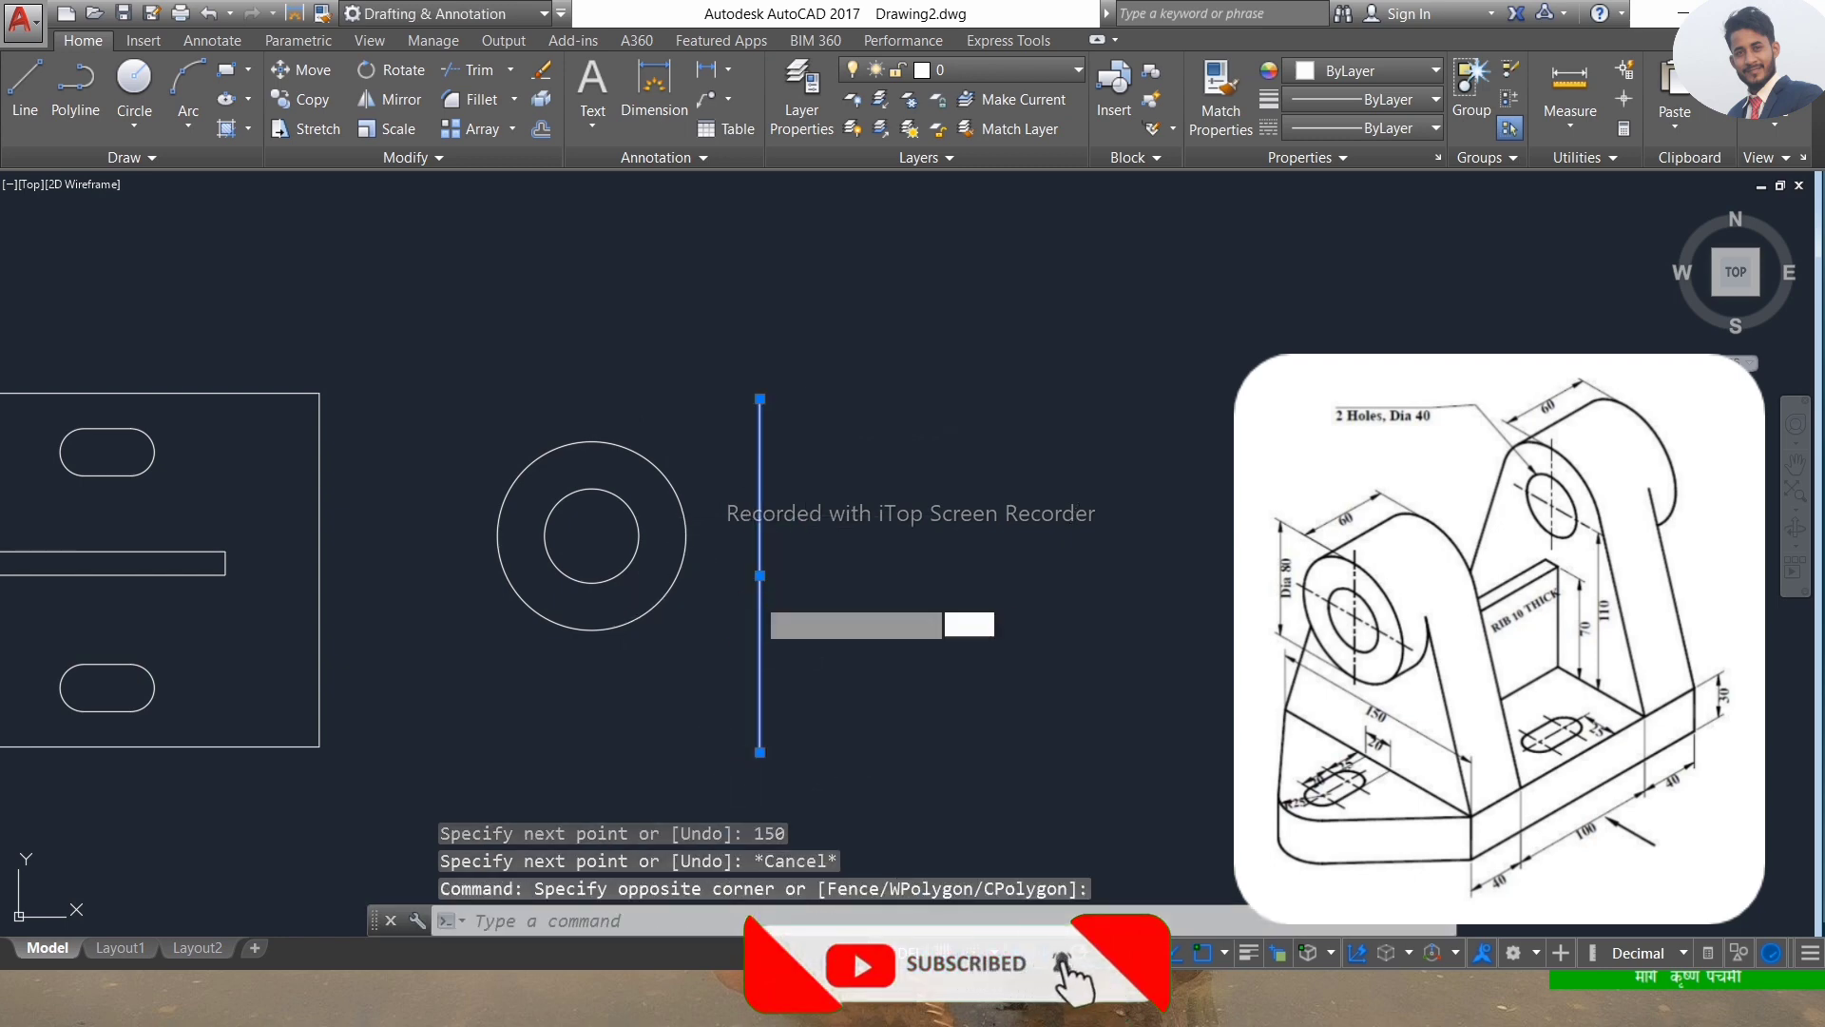
key(Return)
click(760, 576)
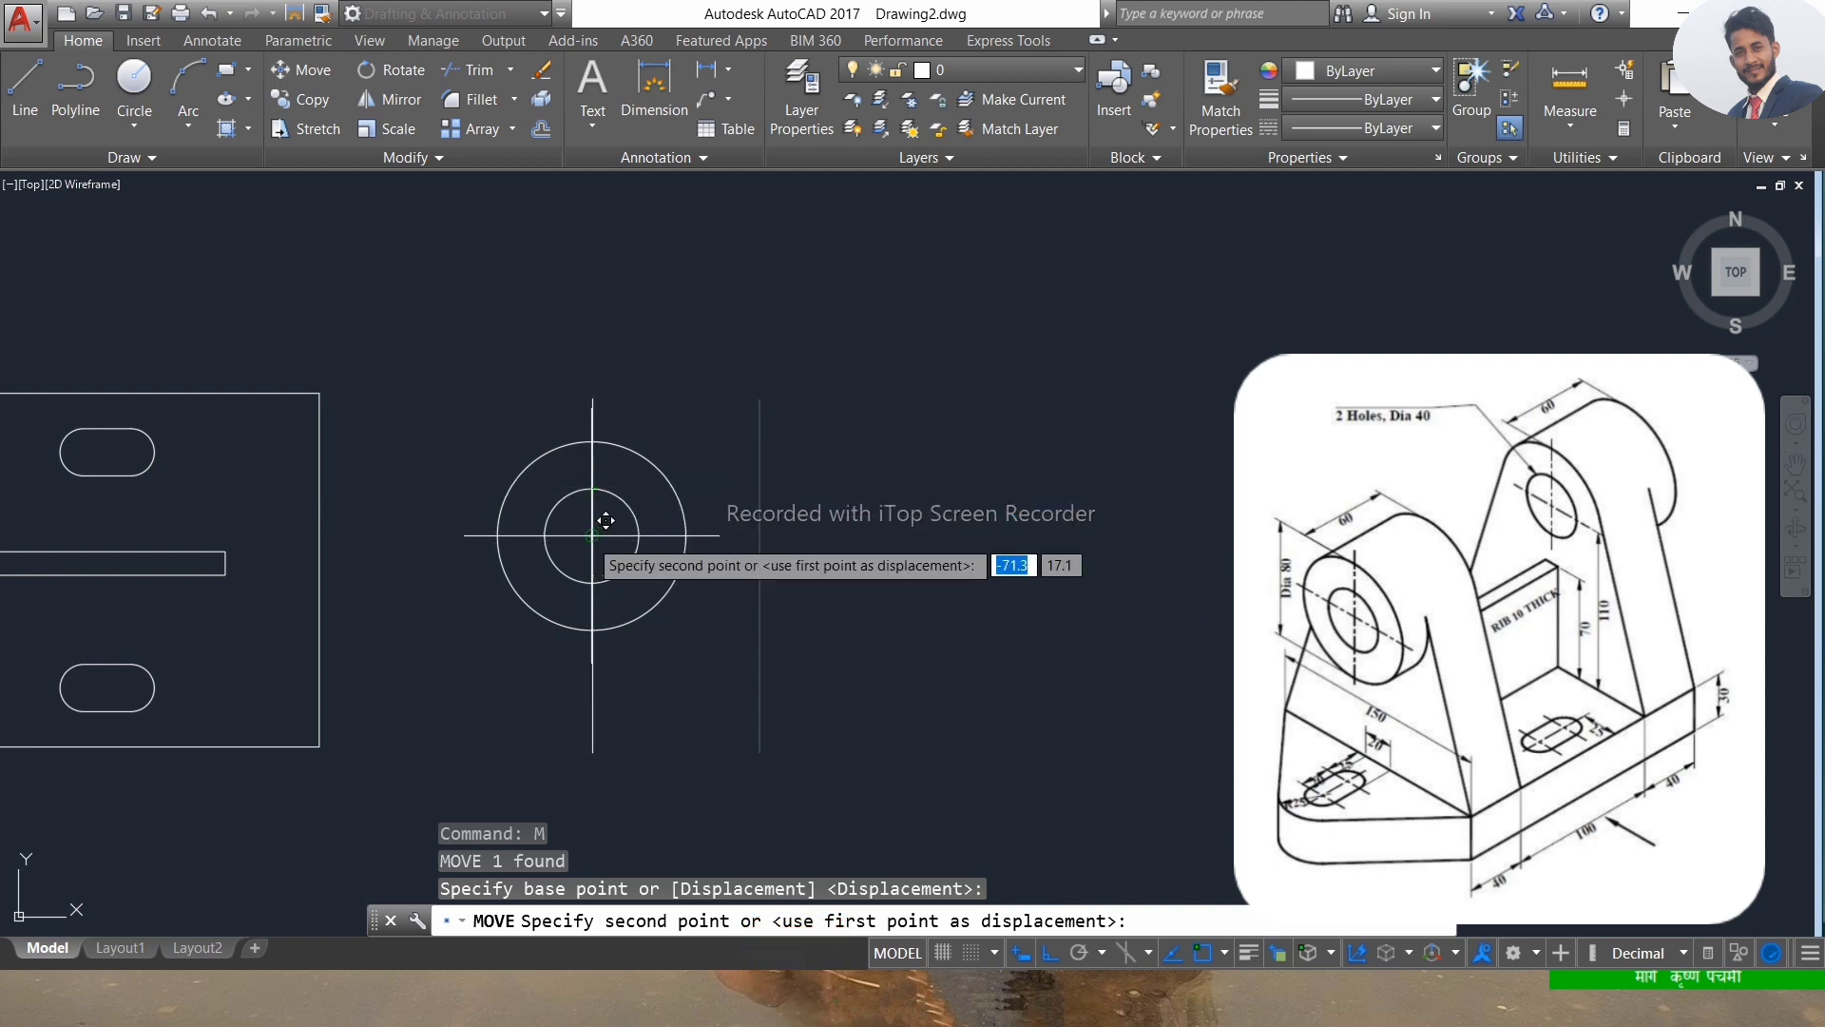
click(598, 523)
key(Escape)
Move the vertical line 110 units to the right of the centre.
click(557, 401)
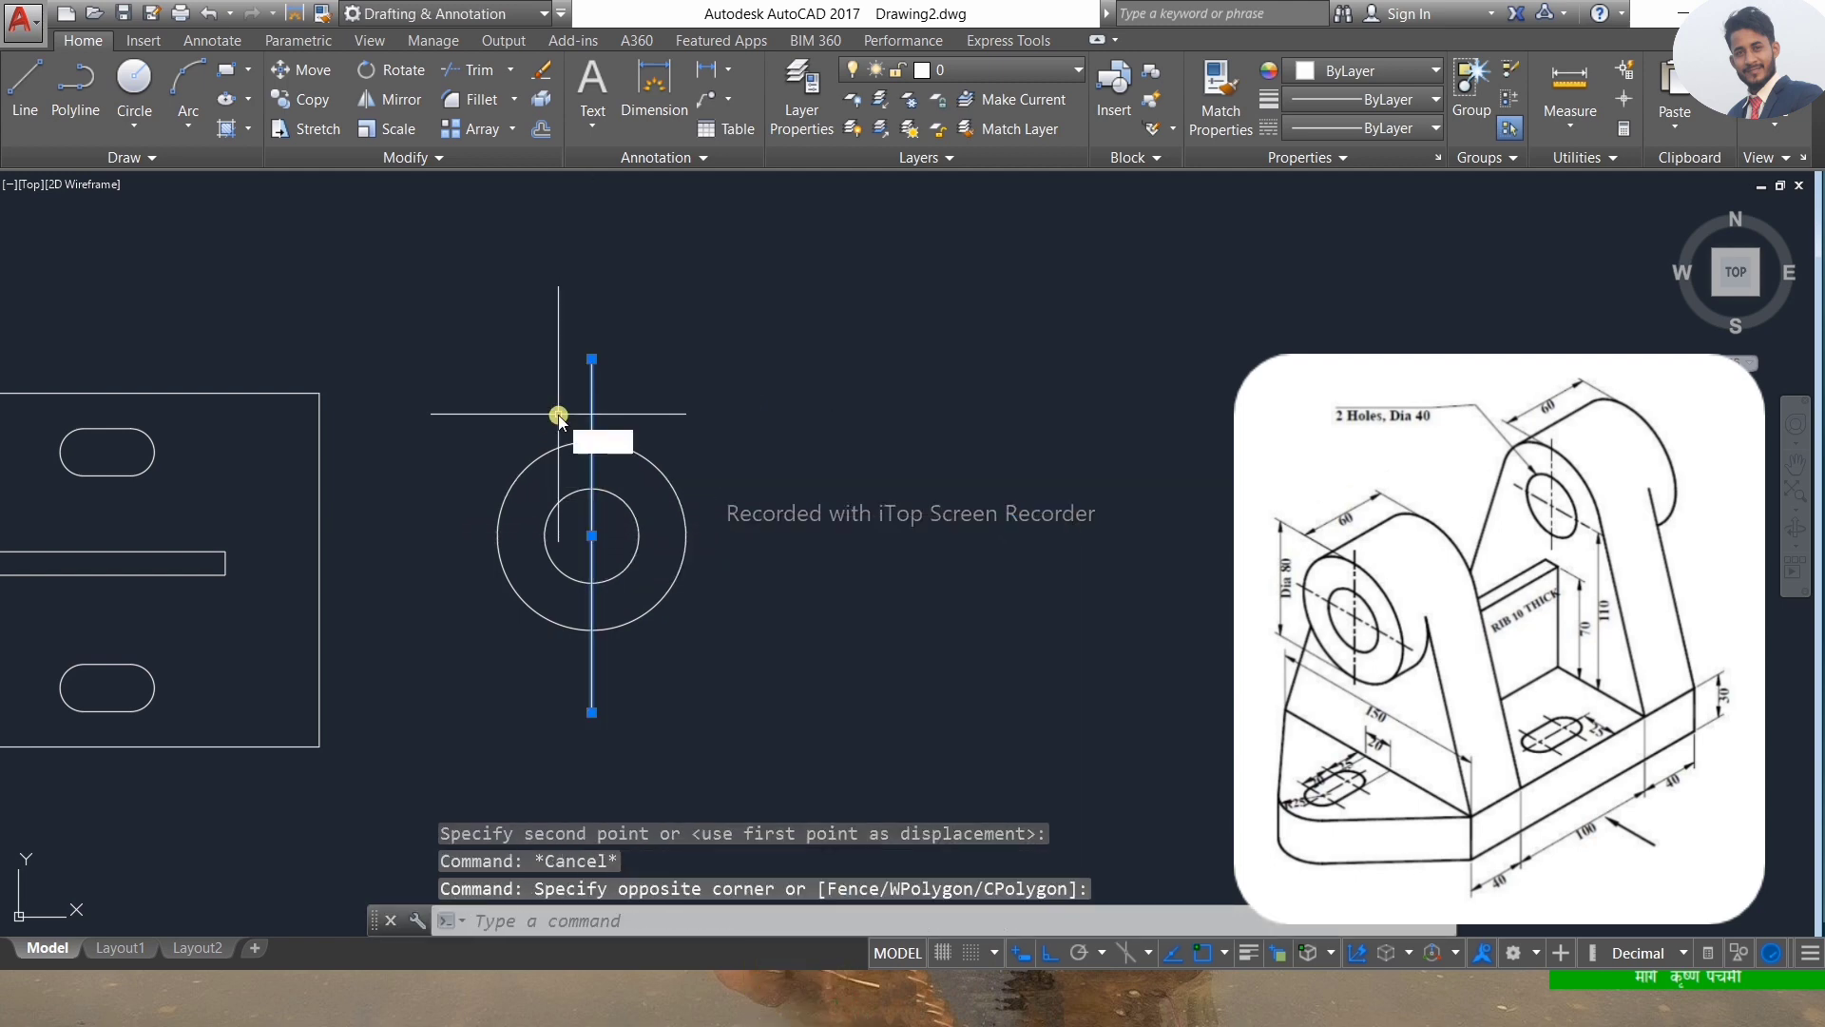
click(559, 415)
text(m)
key(Return)
click(592, 535)
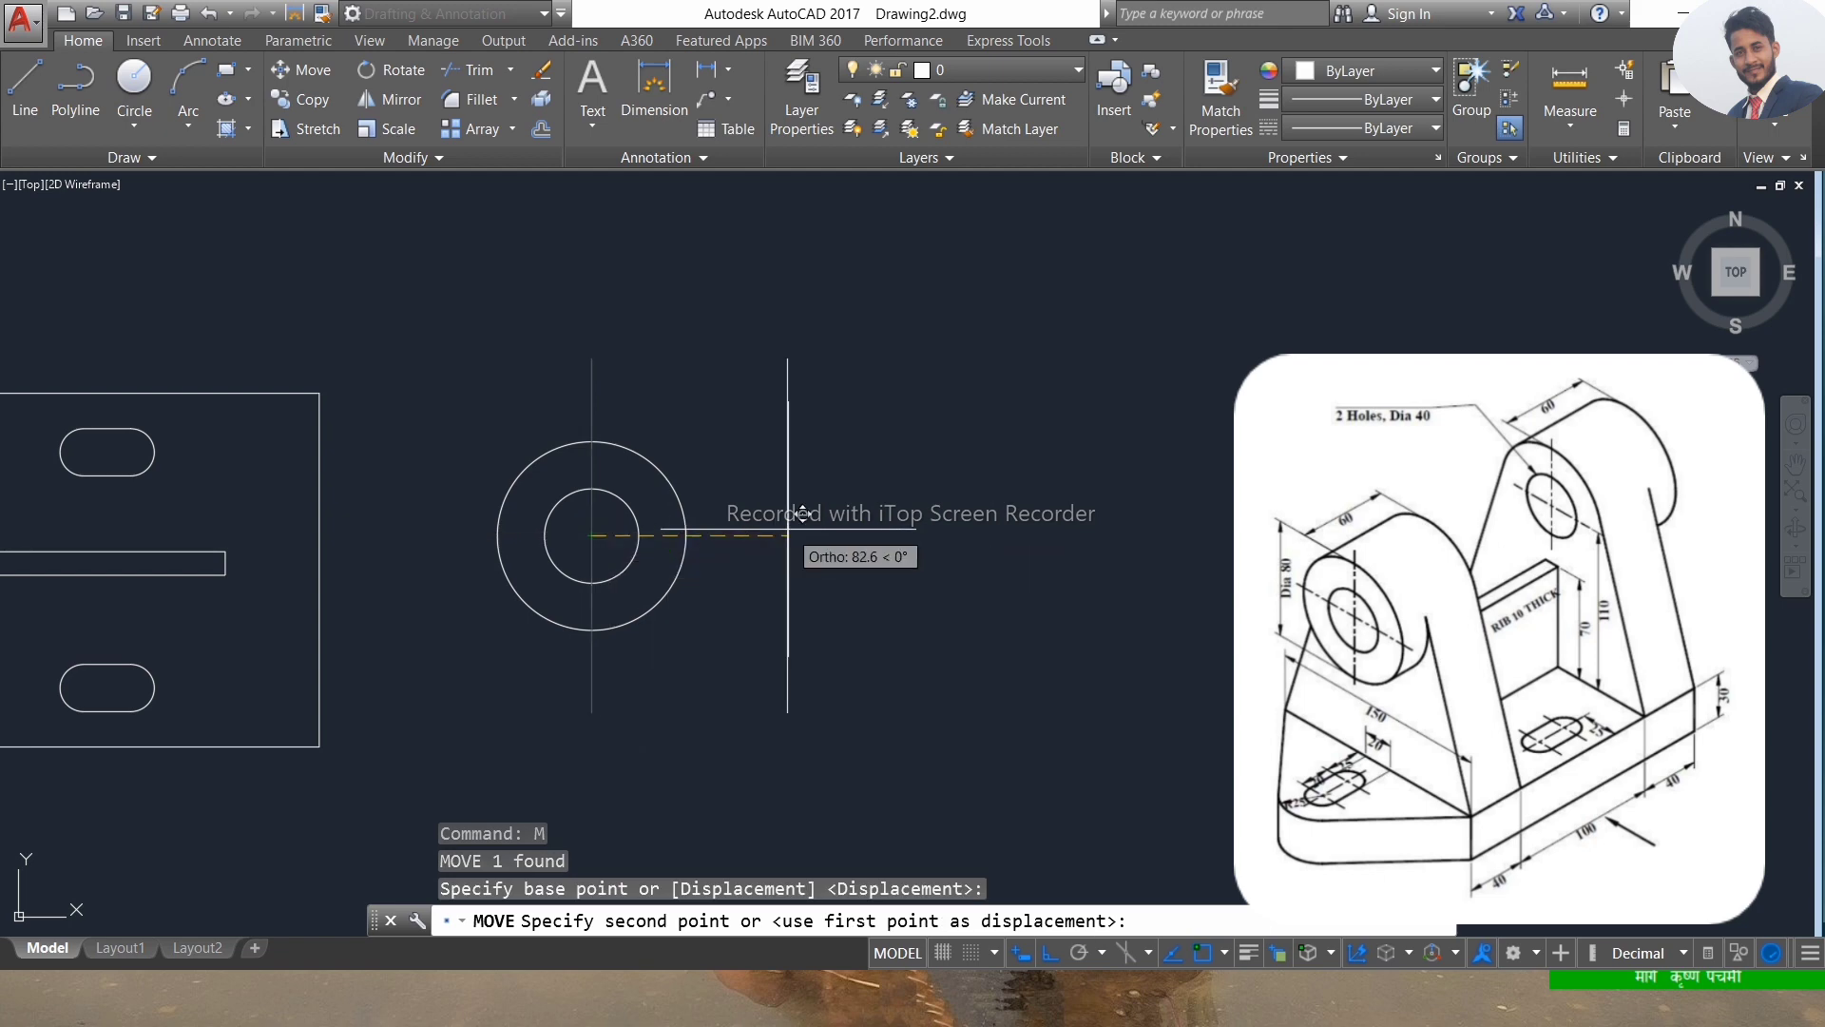
text(110)
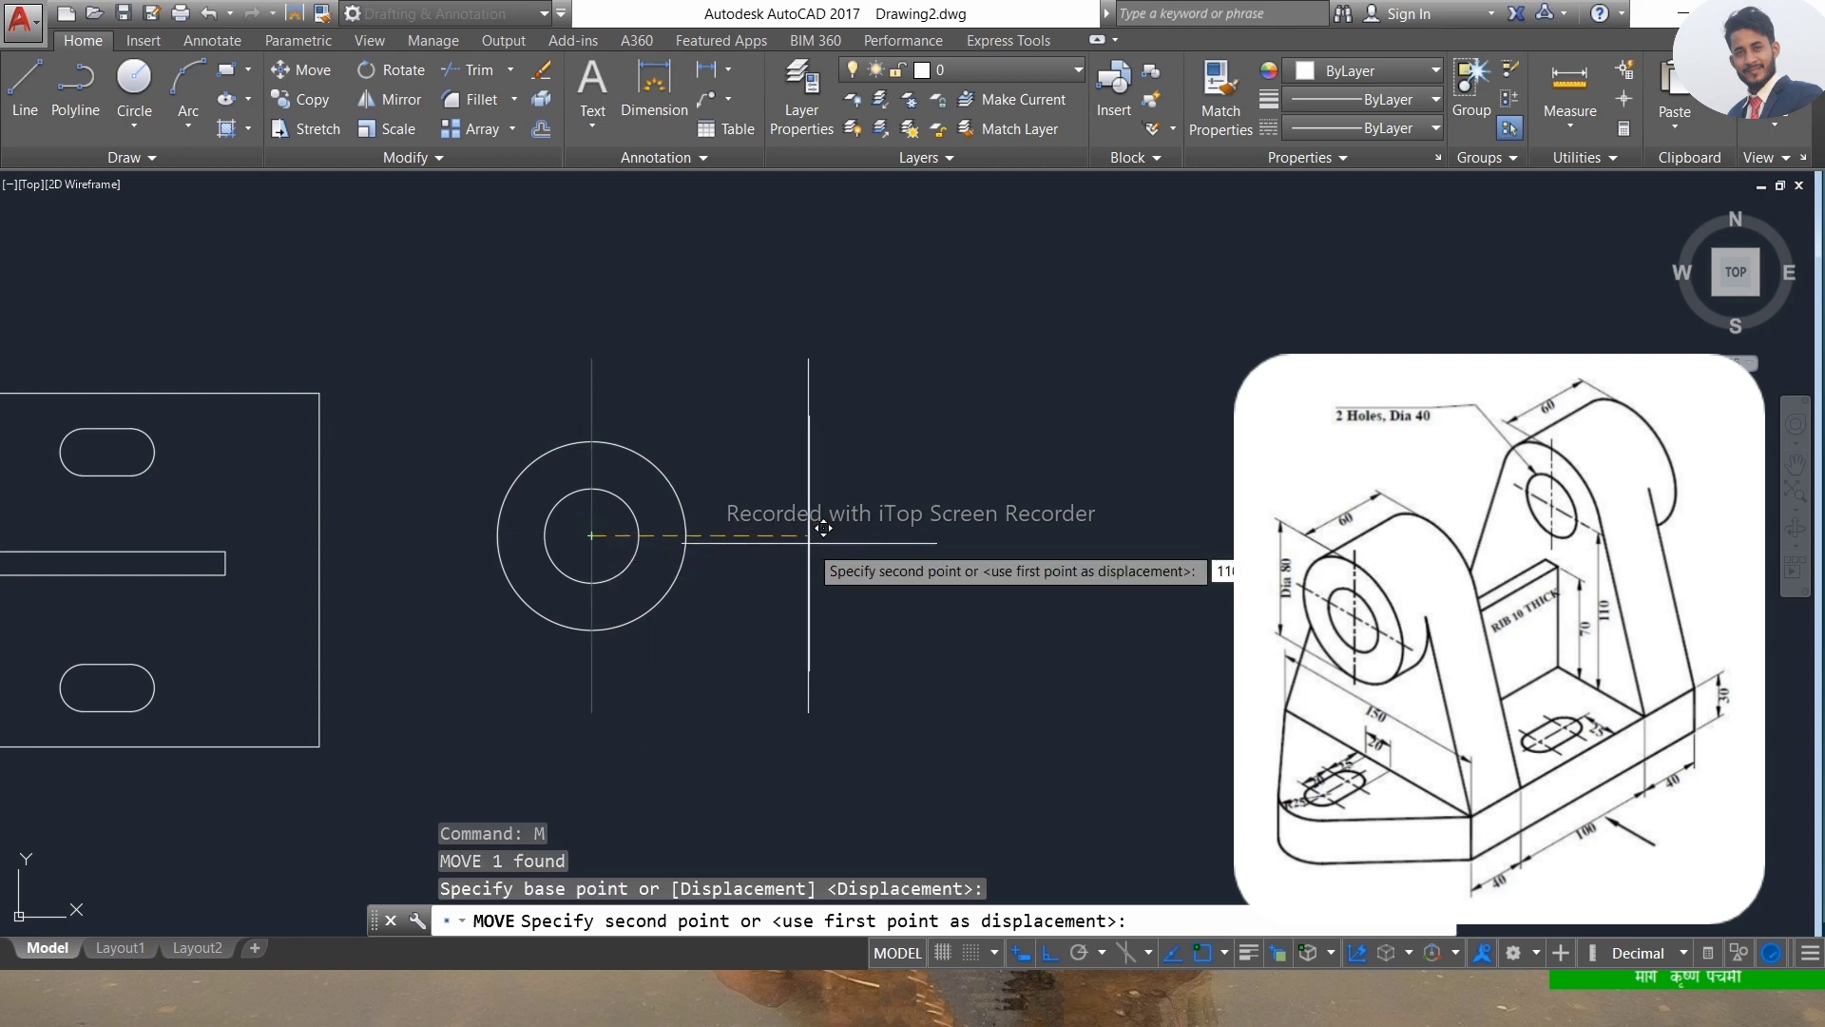
key(Return)
key(Escape)
key(Escape)
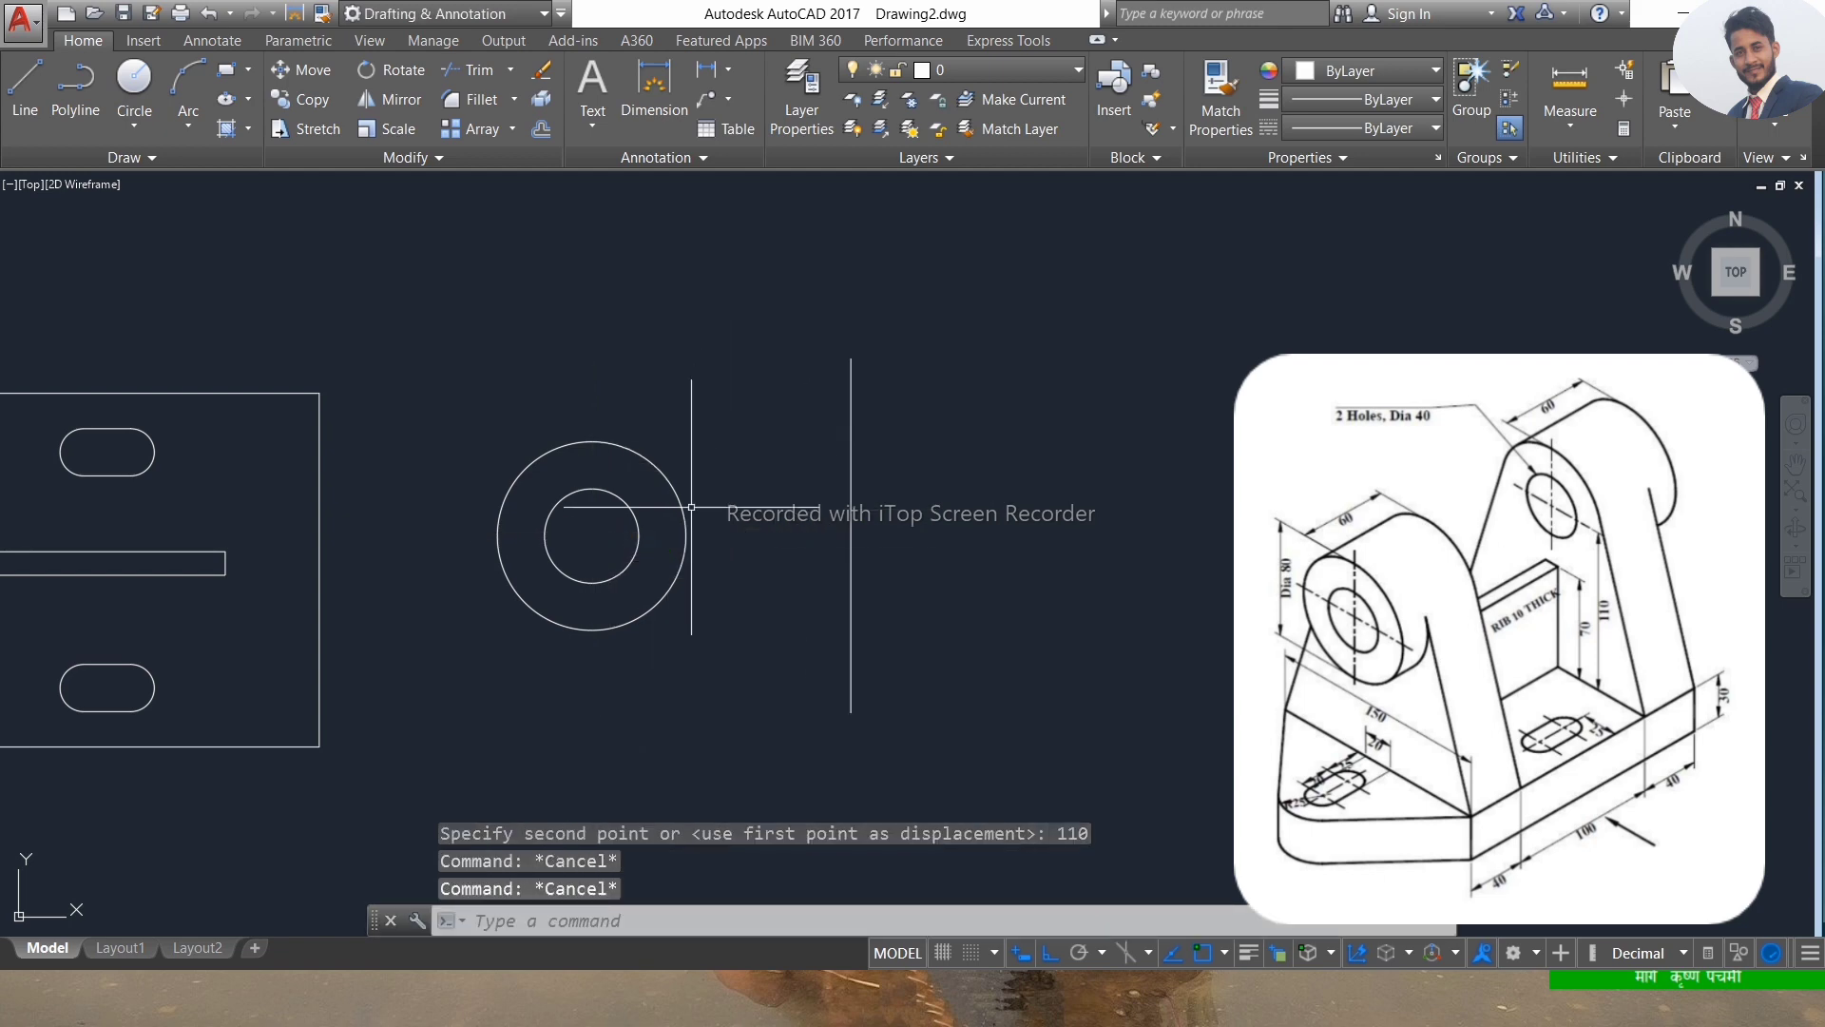
Join the circle's top and bottom to the vertical line's ends with two lines.
text(l)
key(Return)
click(591, 440)
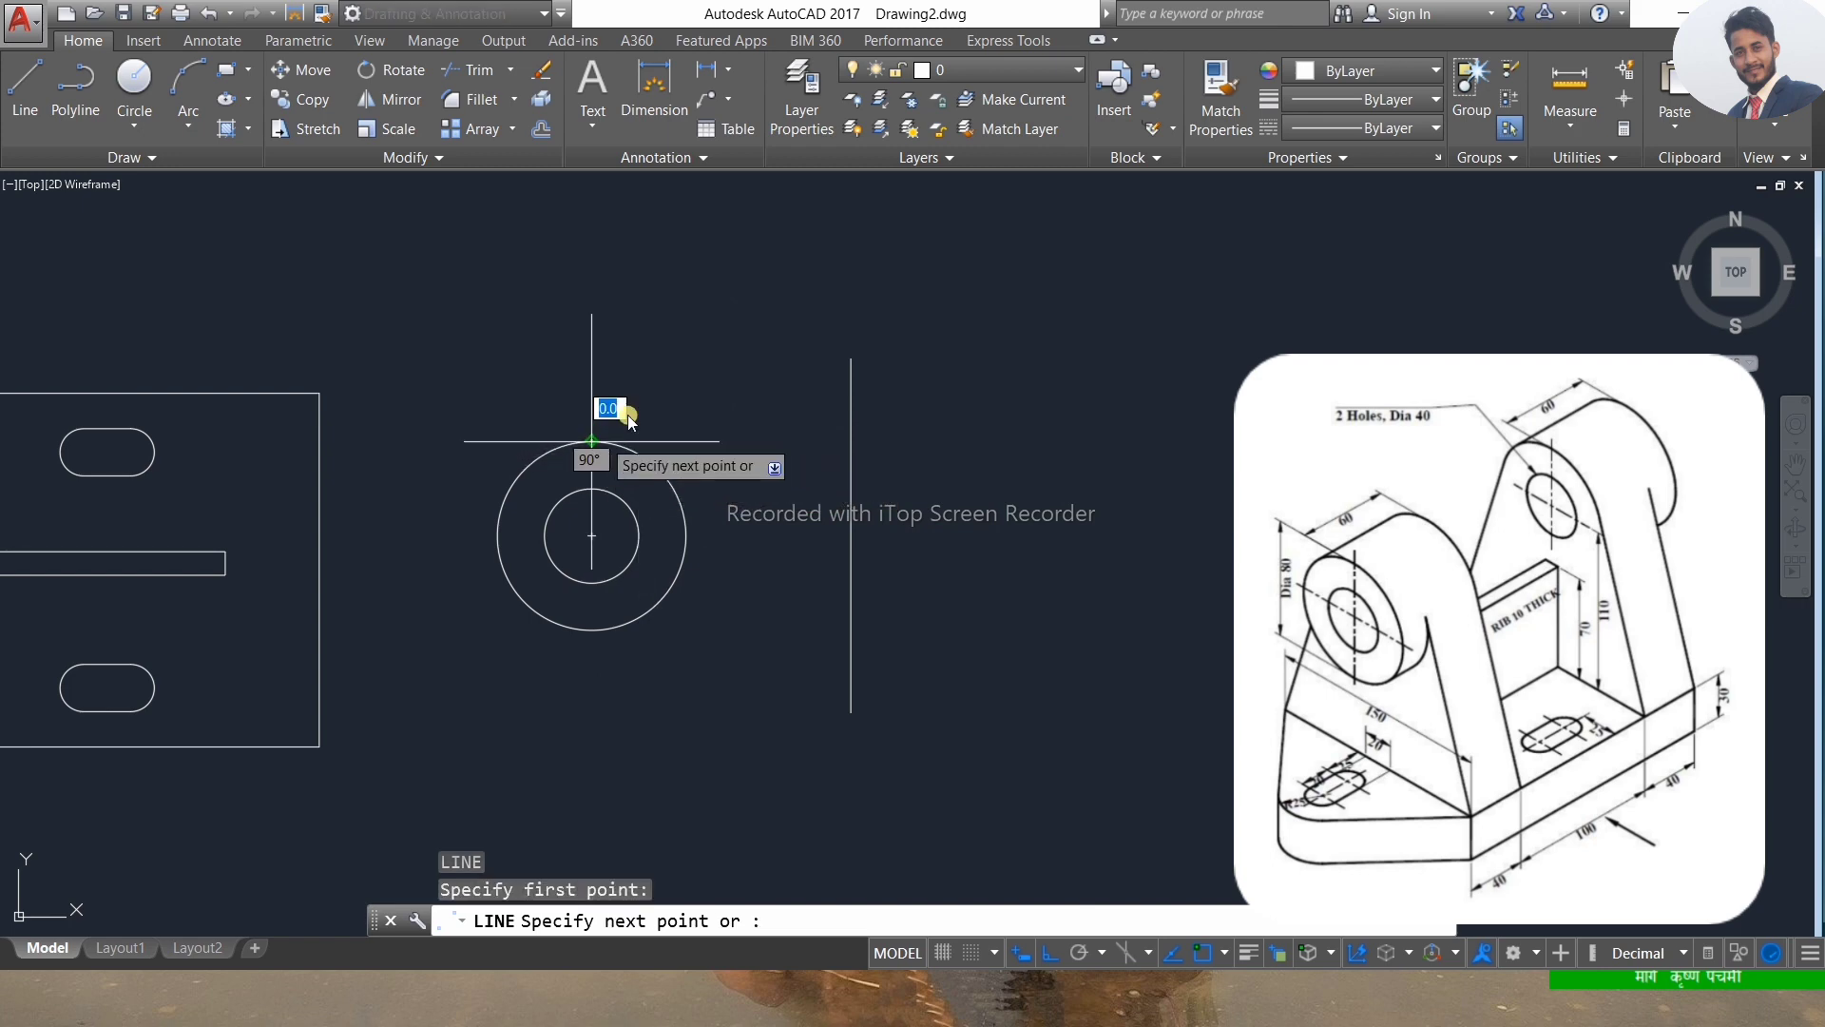
click(849, 358)
key(Return)
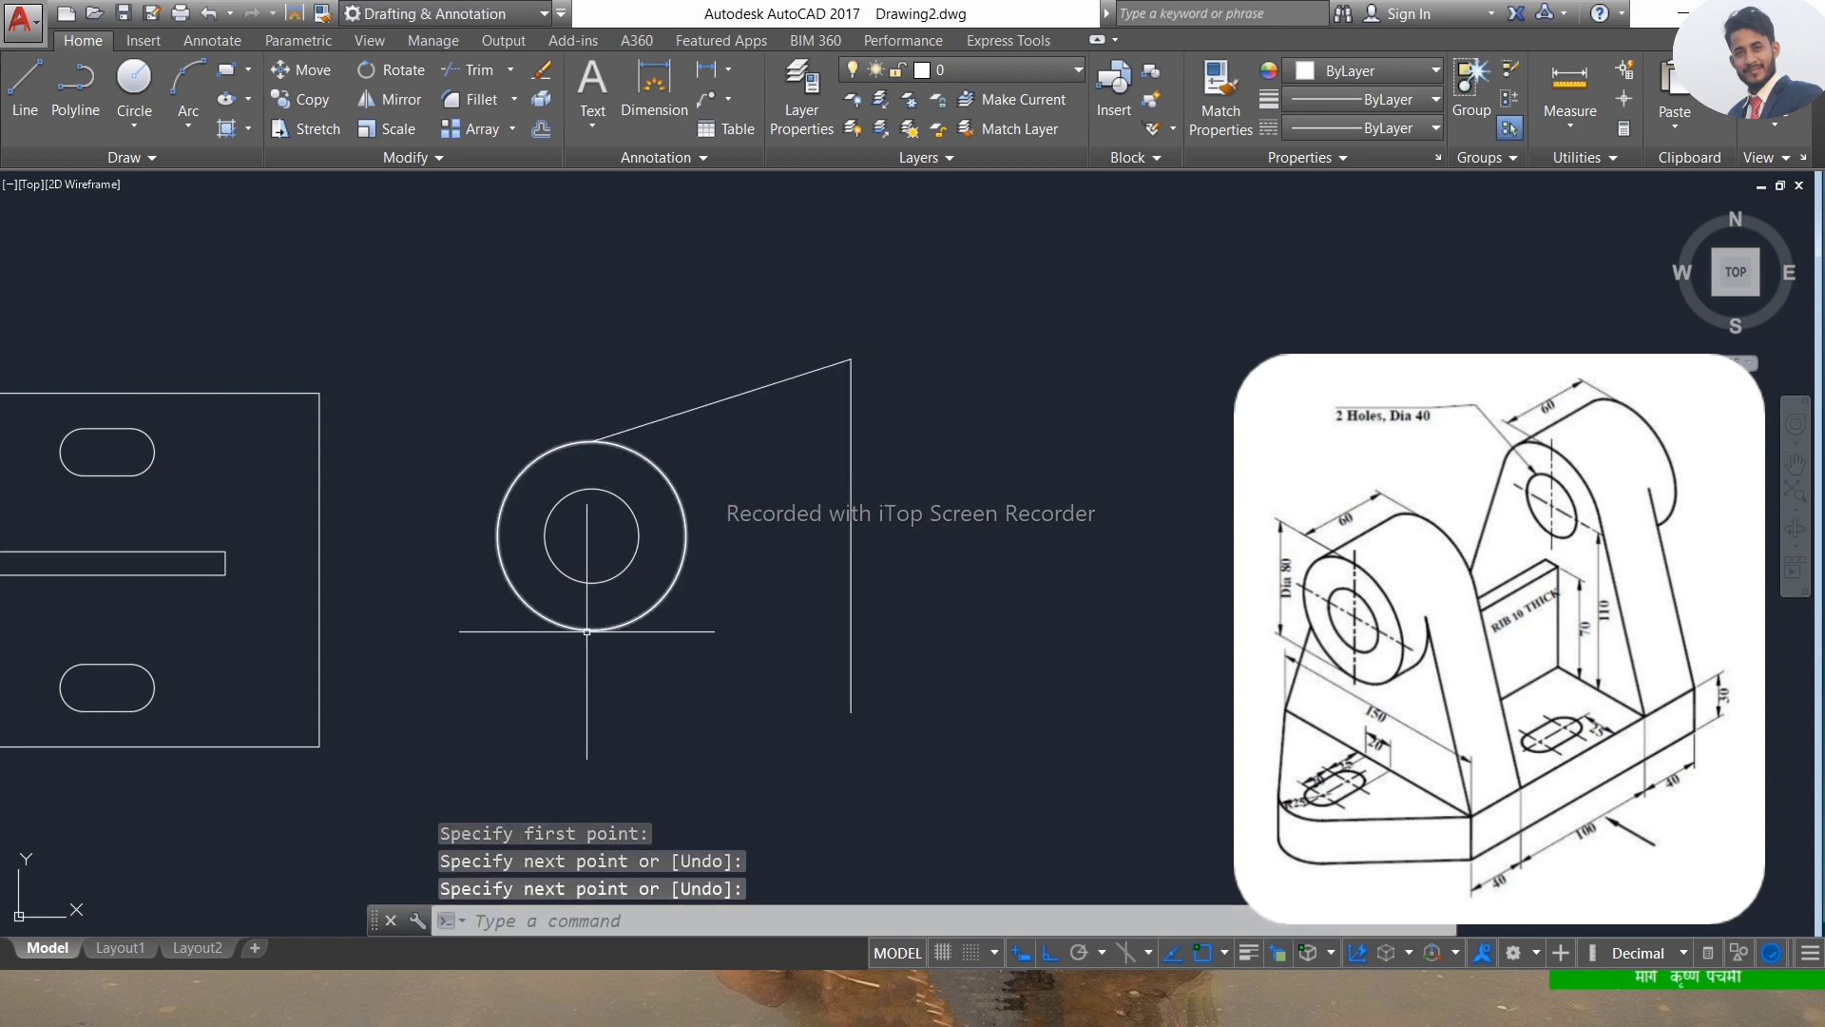
key(Return)
click(591, 630)
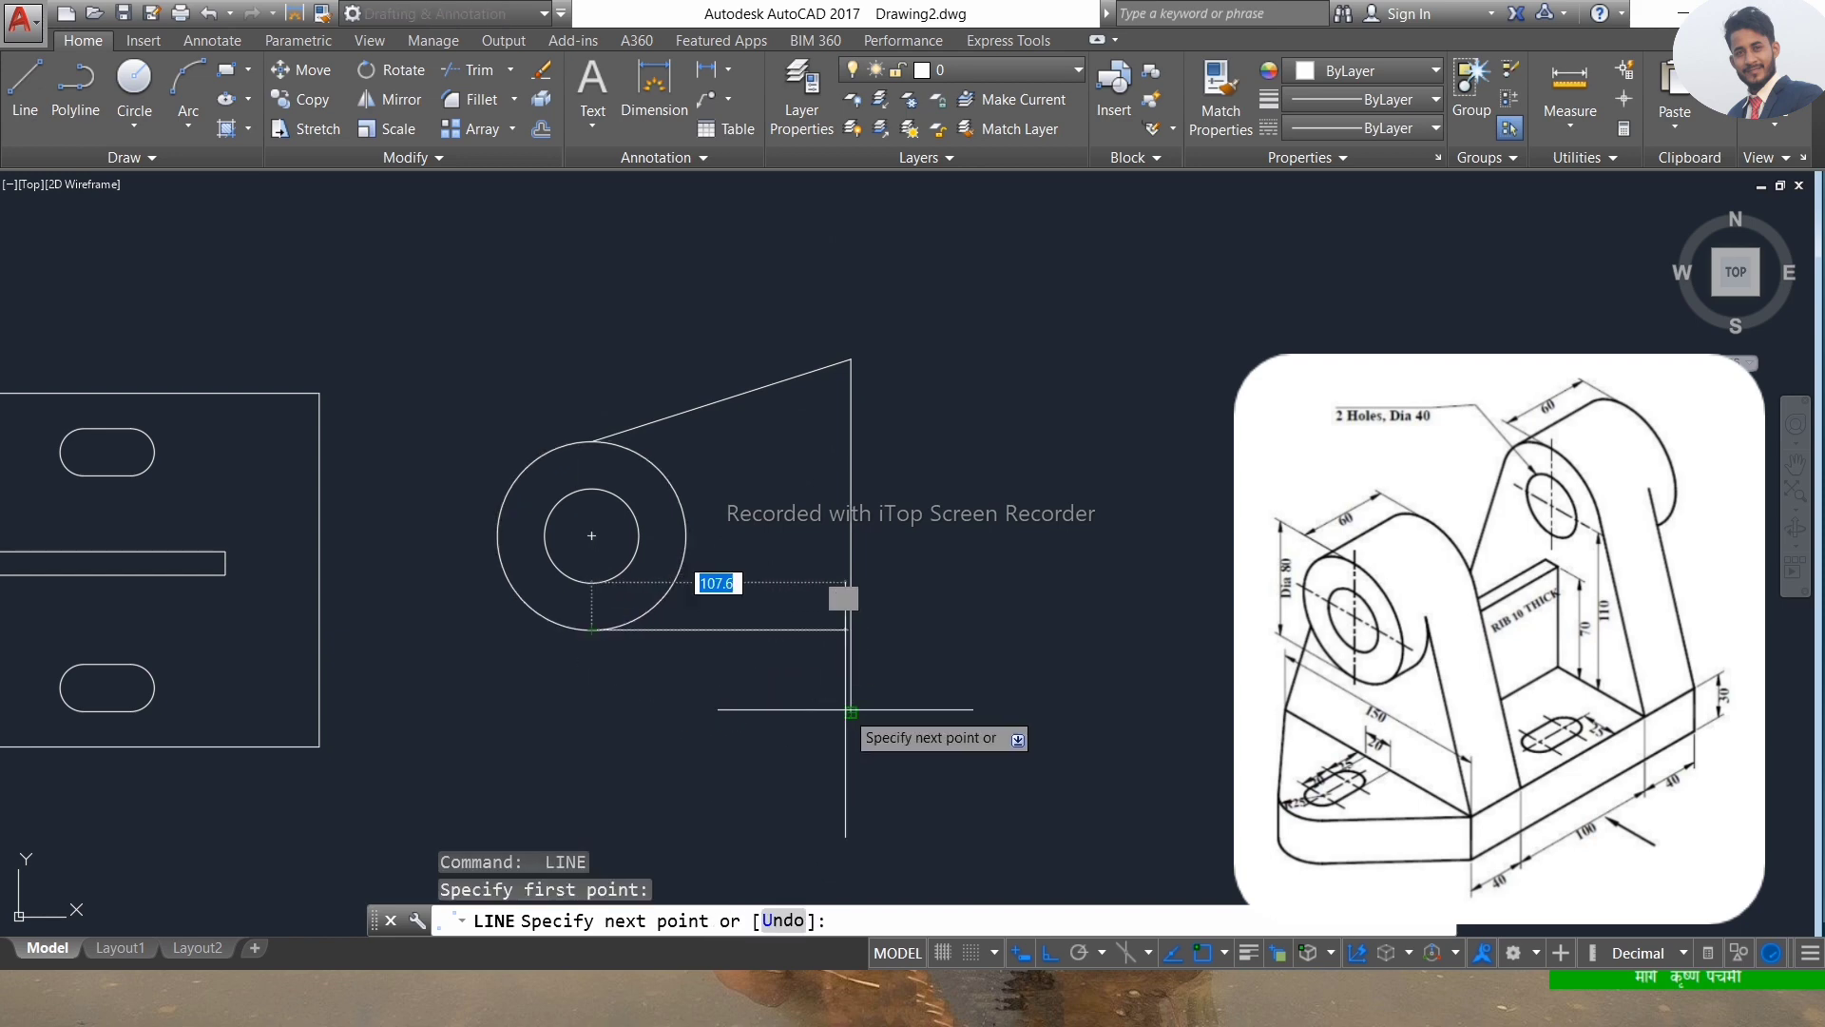
click(851, 711)
key(Escape)
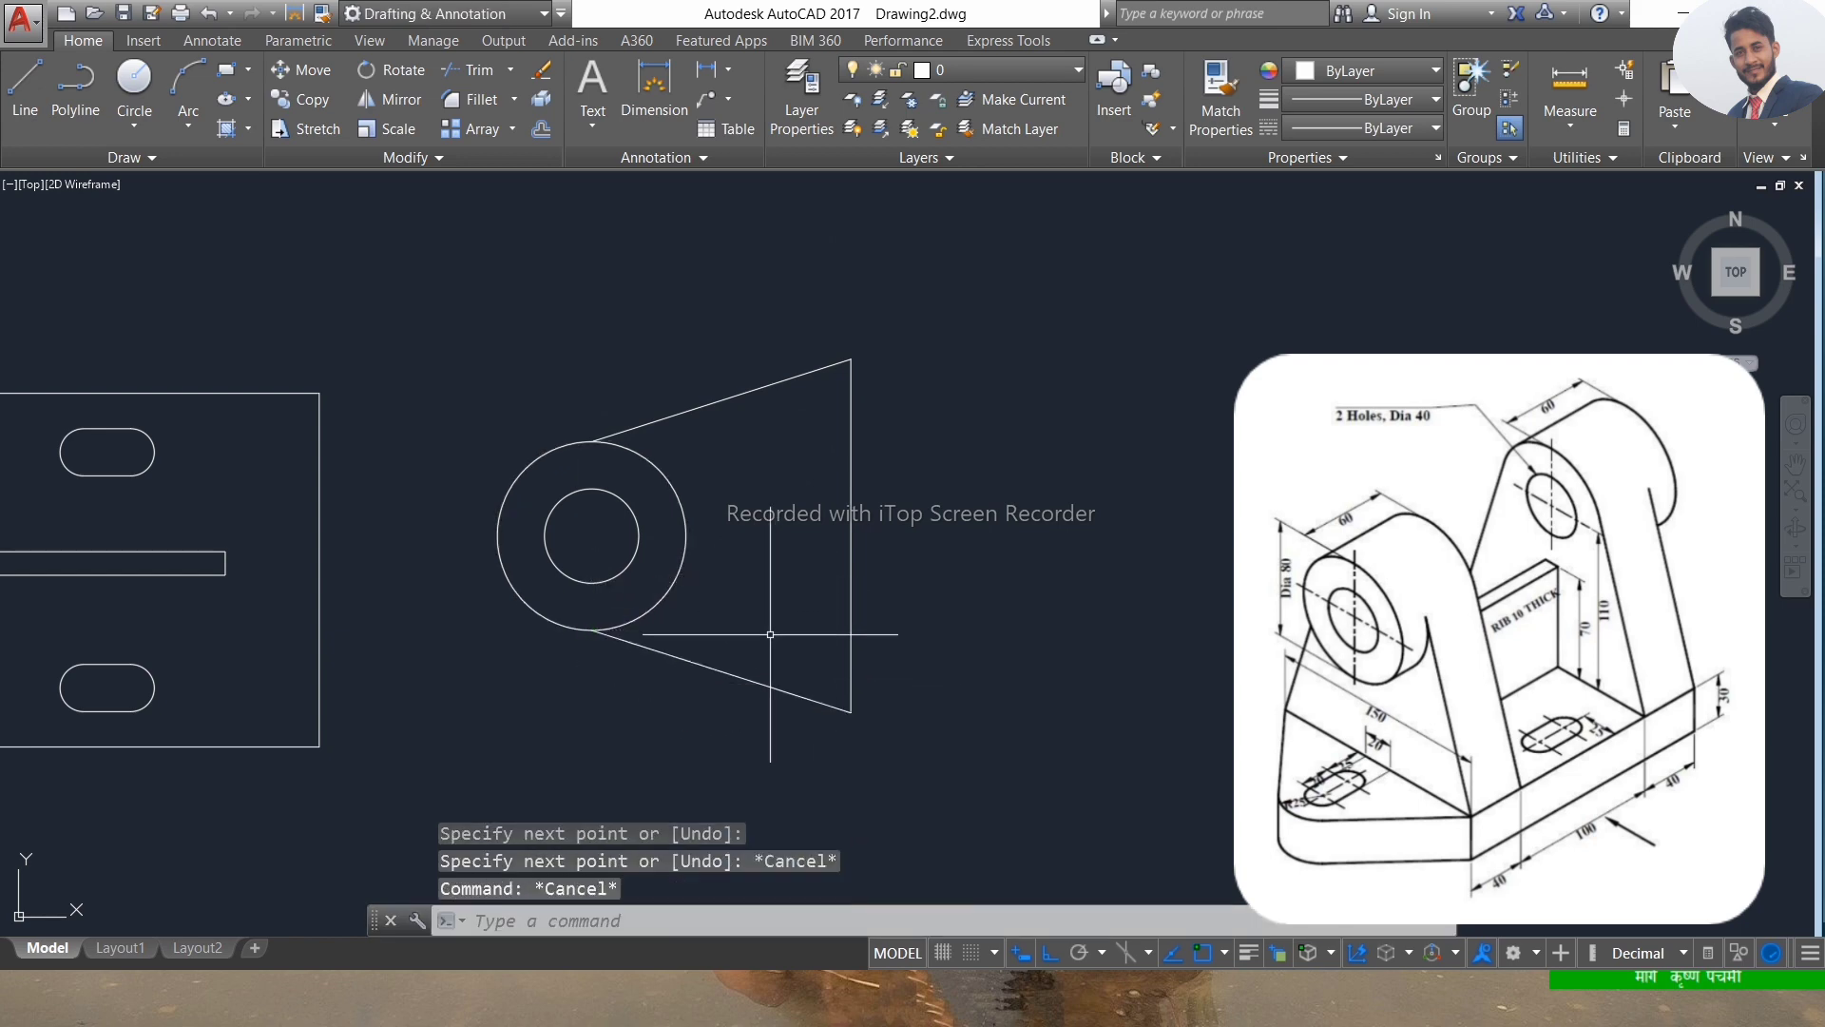
click(209, 13)
click(467, 10)
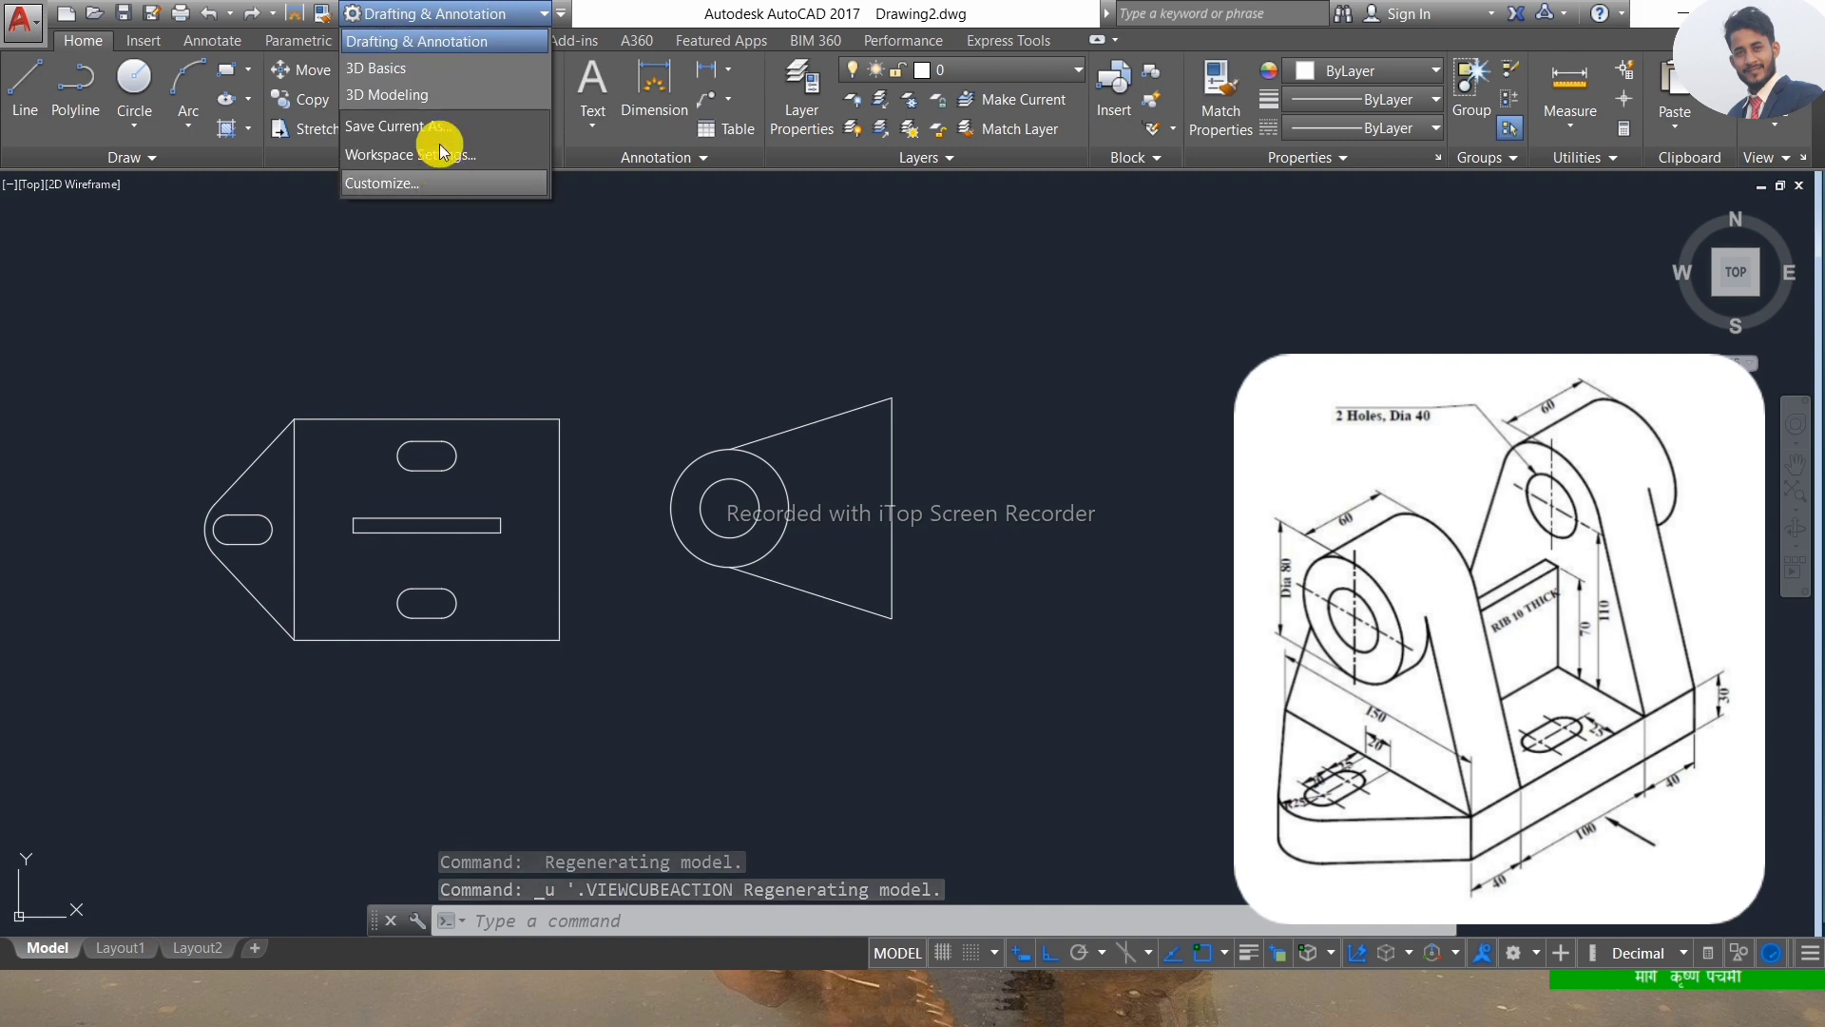
Switch to the 3D Modeling workspace with the Shaded with edges visual style.
click(428, 93)
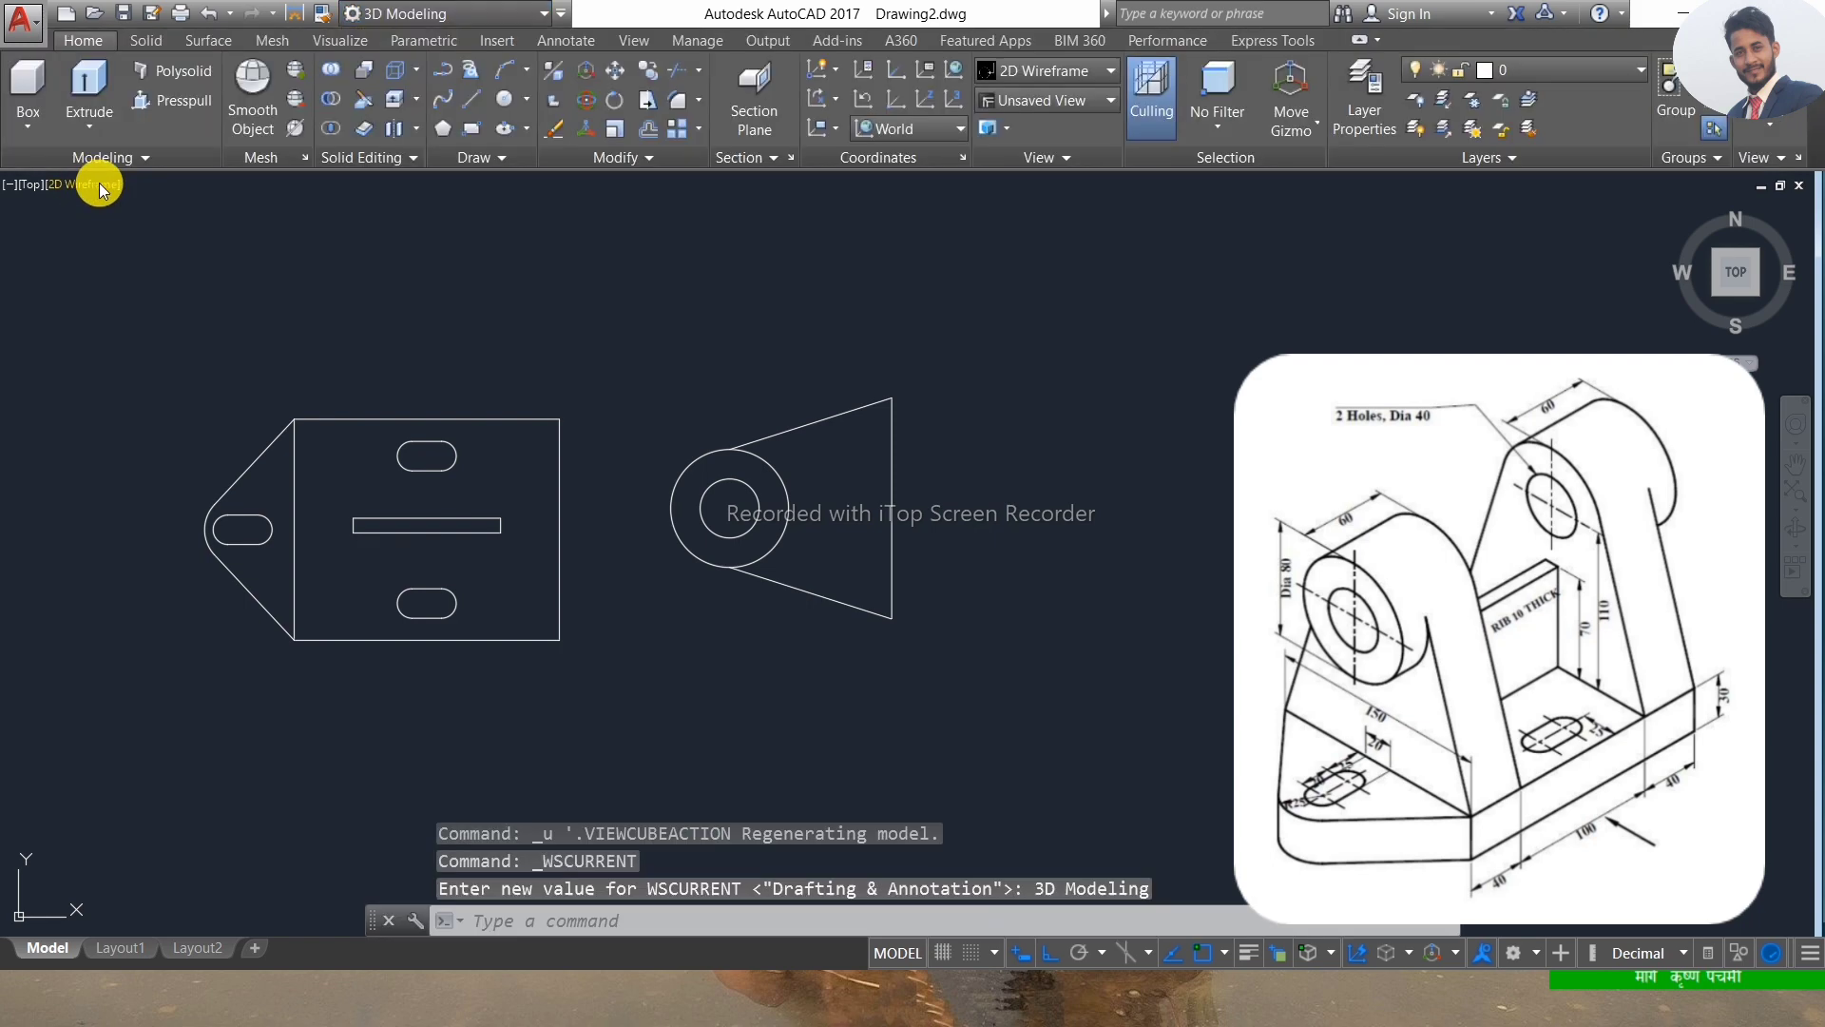
click(94, 186)
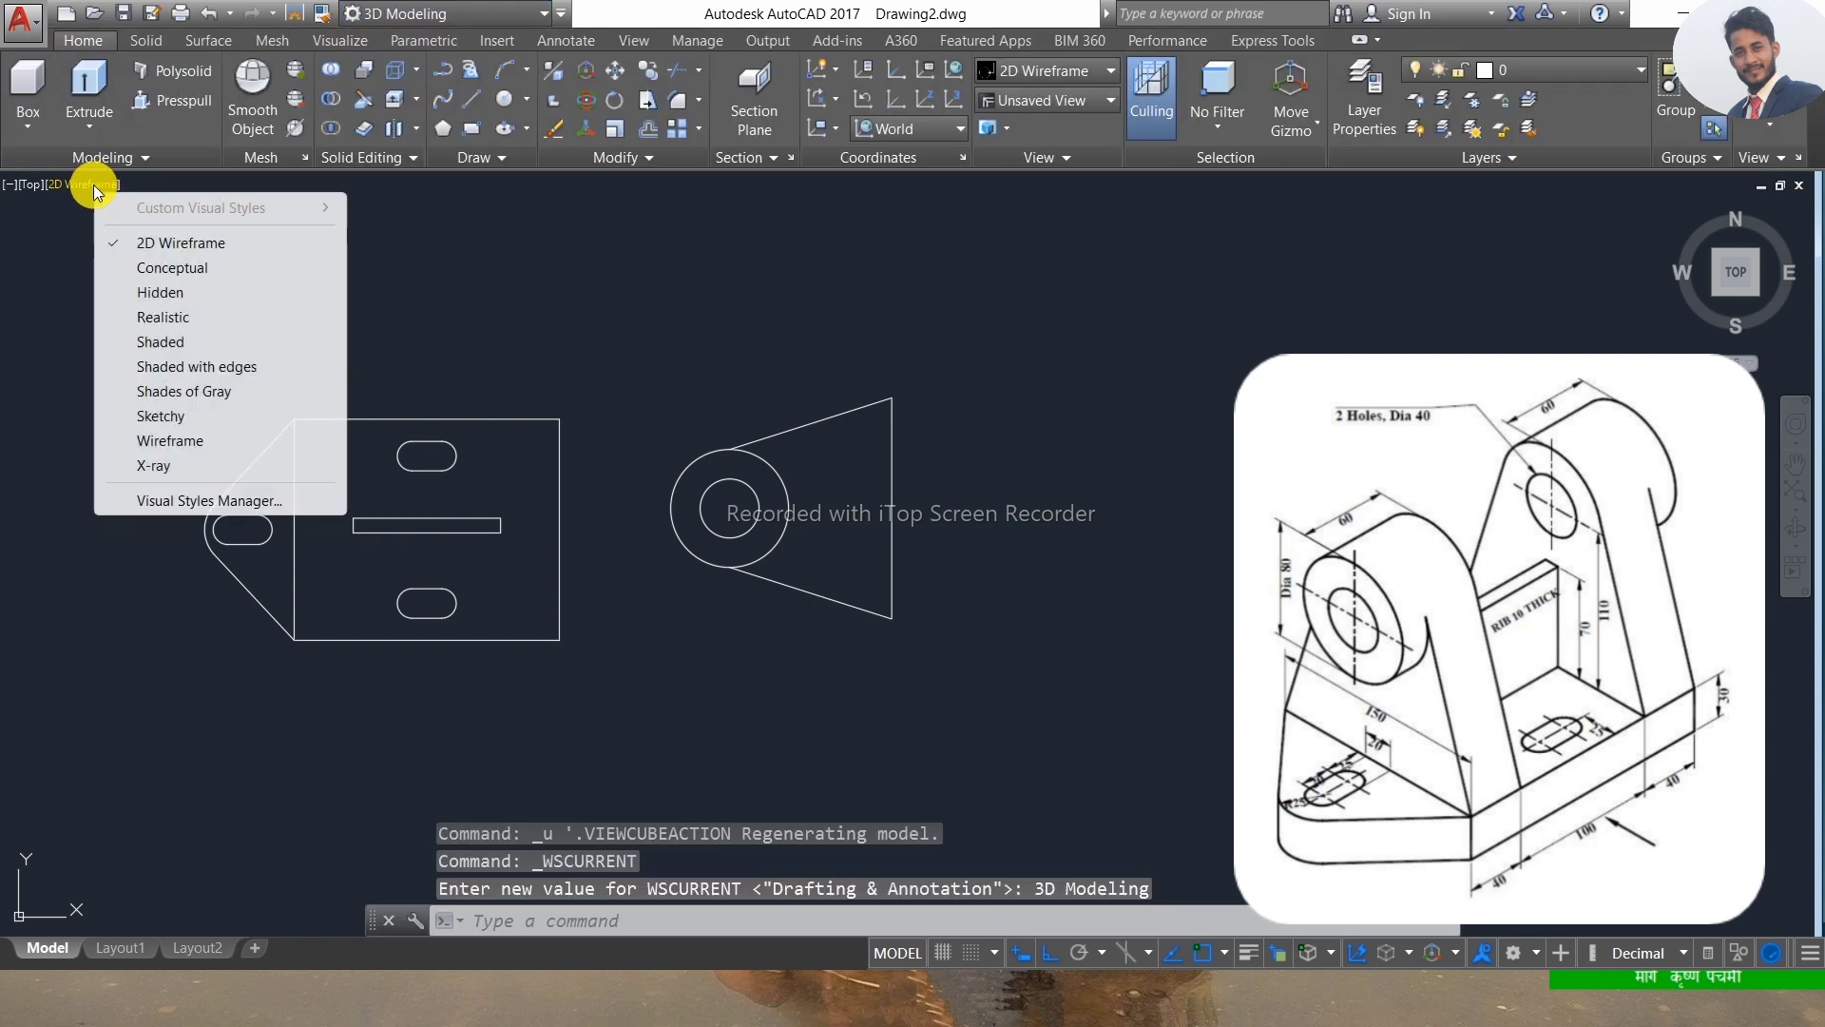
click(207, 368)
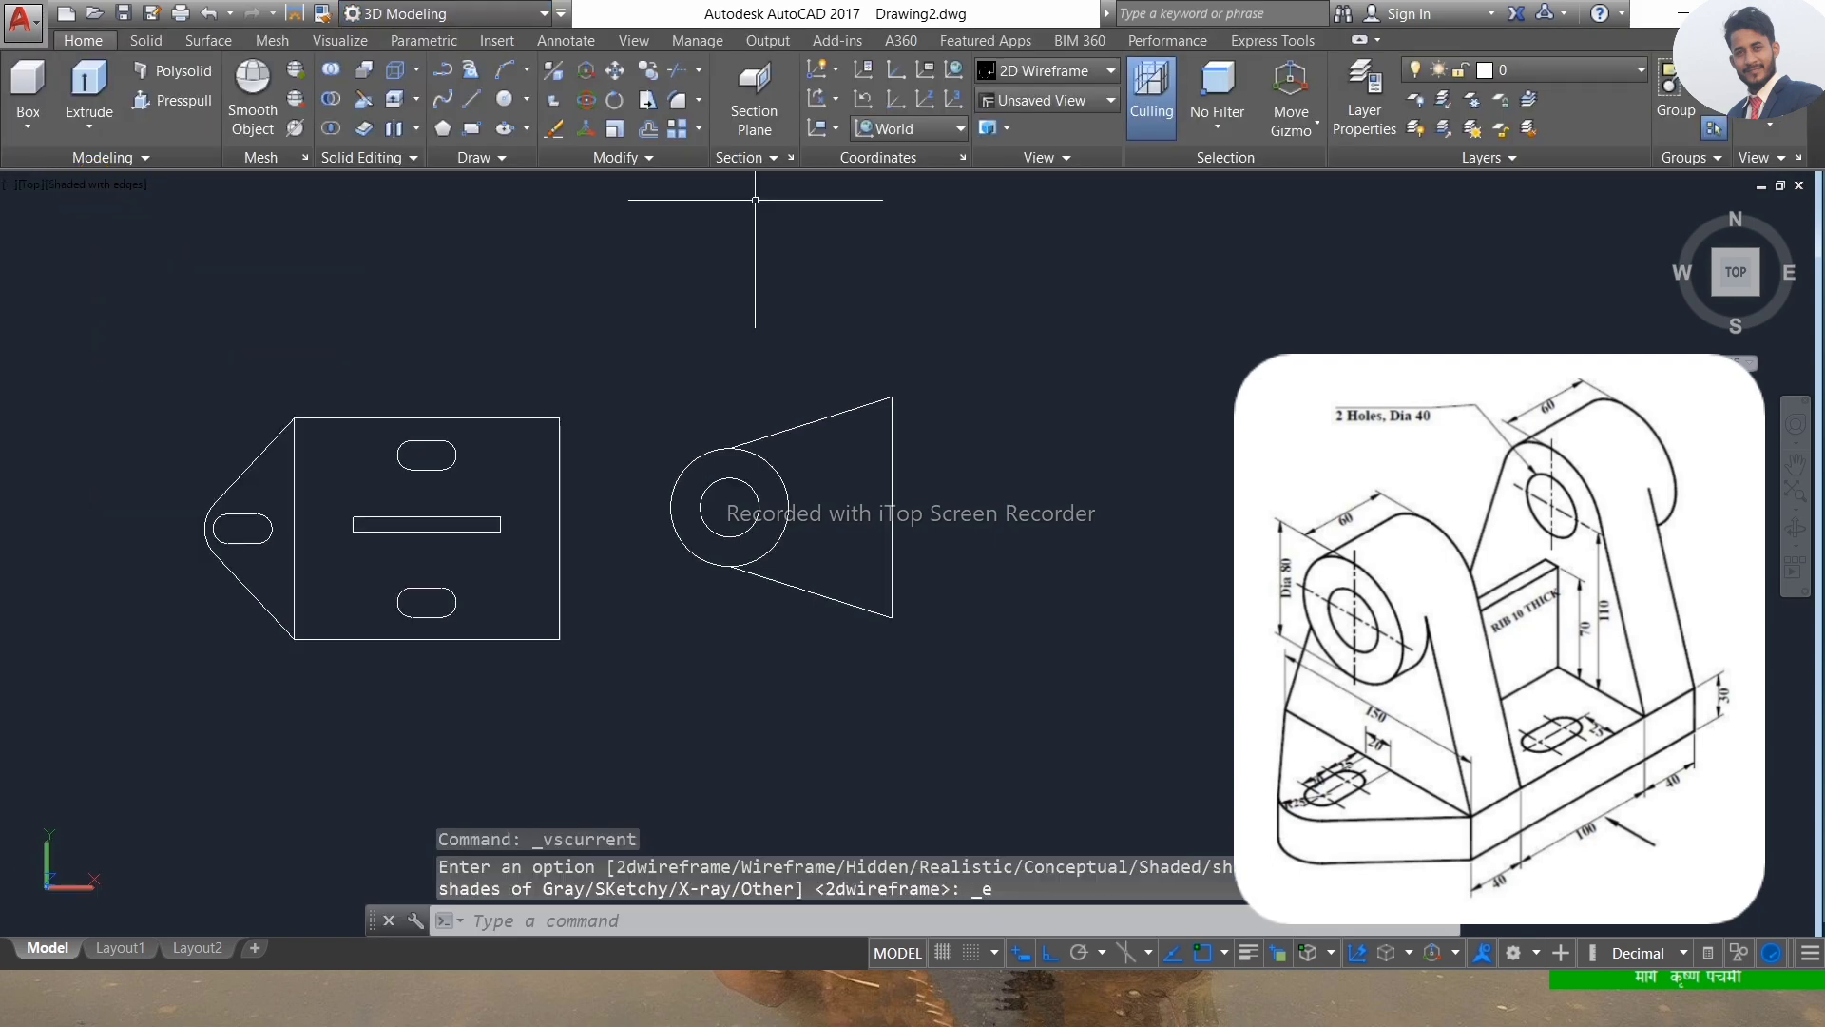
click(128, 183)
click(65, 284)
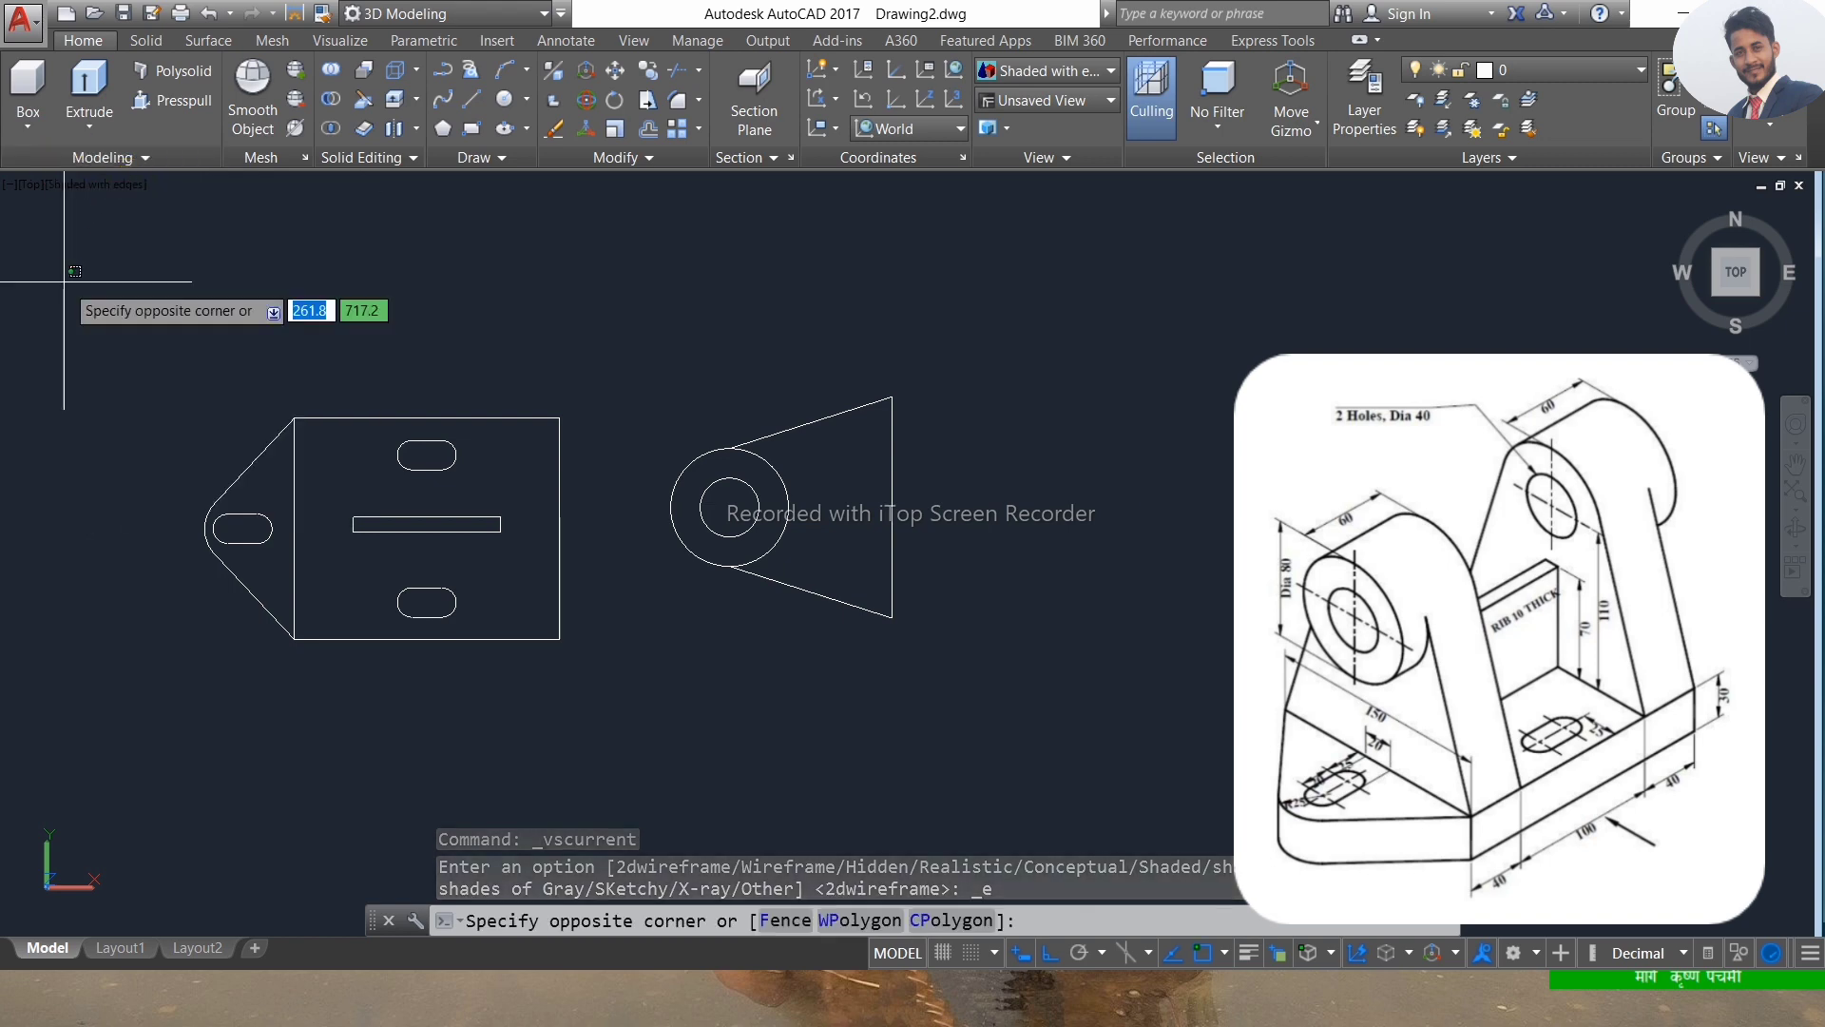
Change to the south-west isometric view using the ViewCube.
key(Escape)
key(Escape)
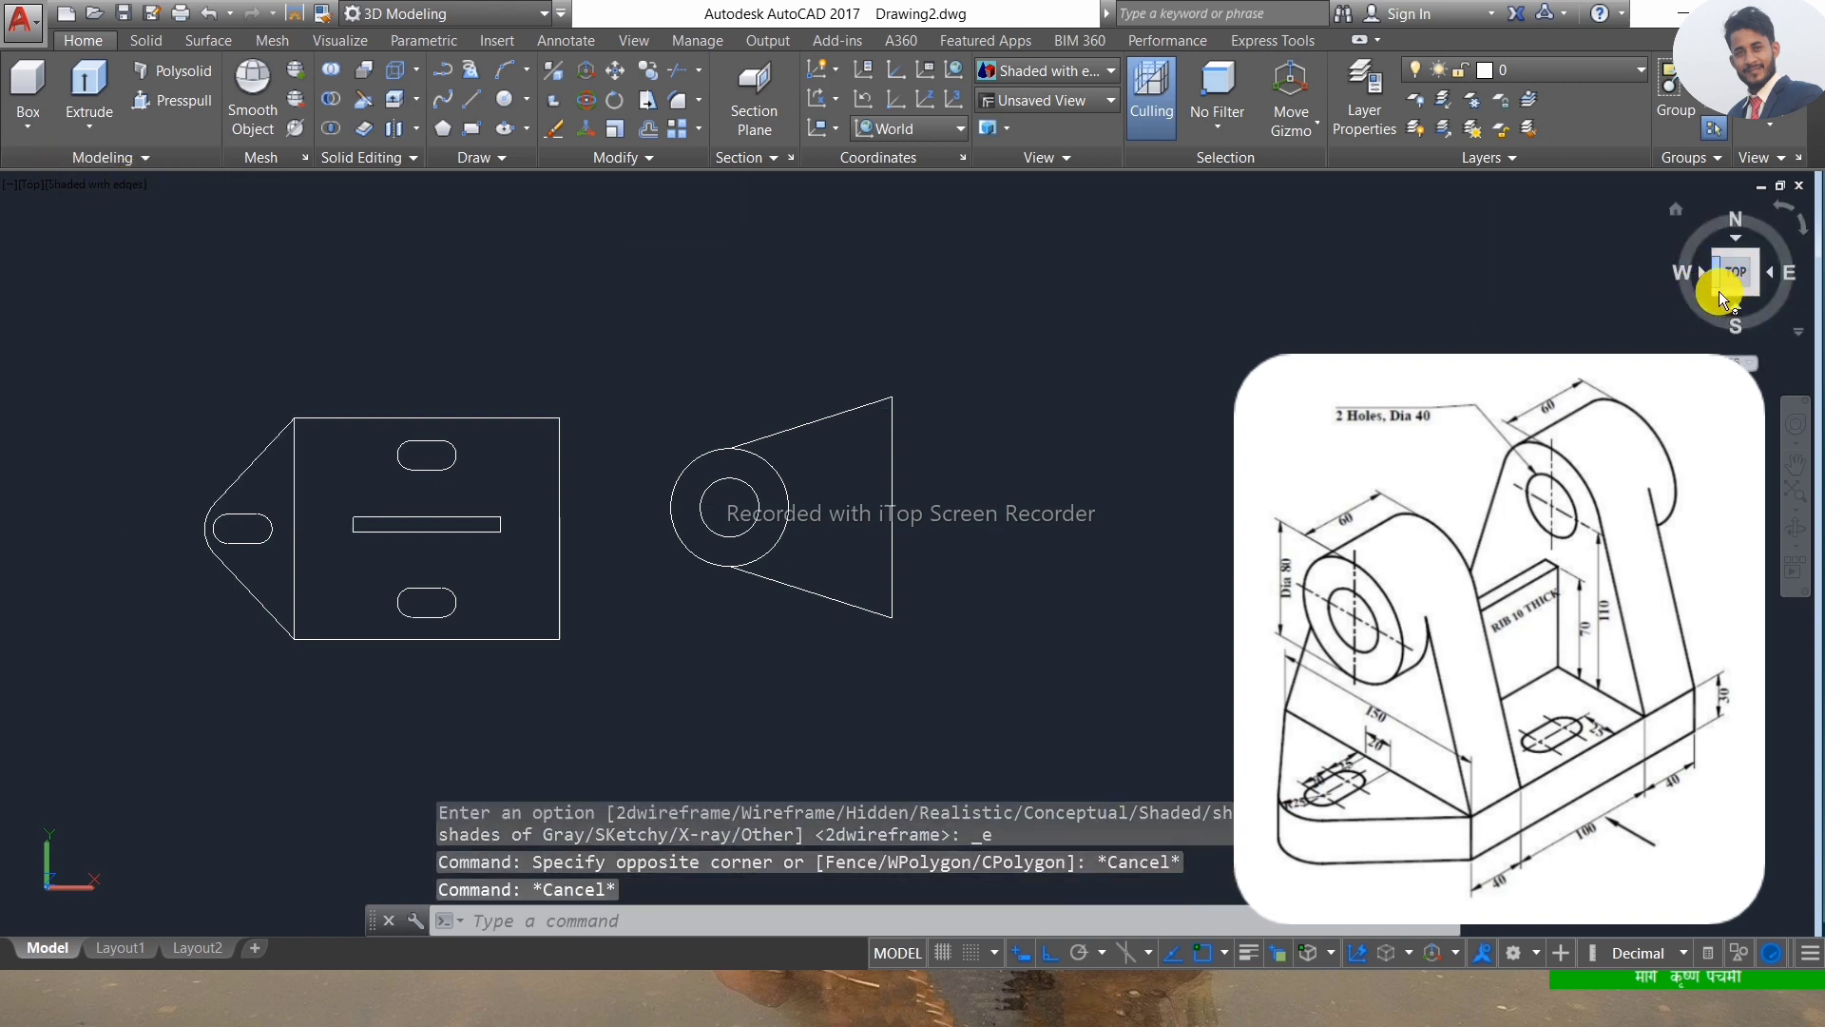
click(1713, 294)
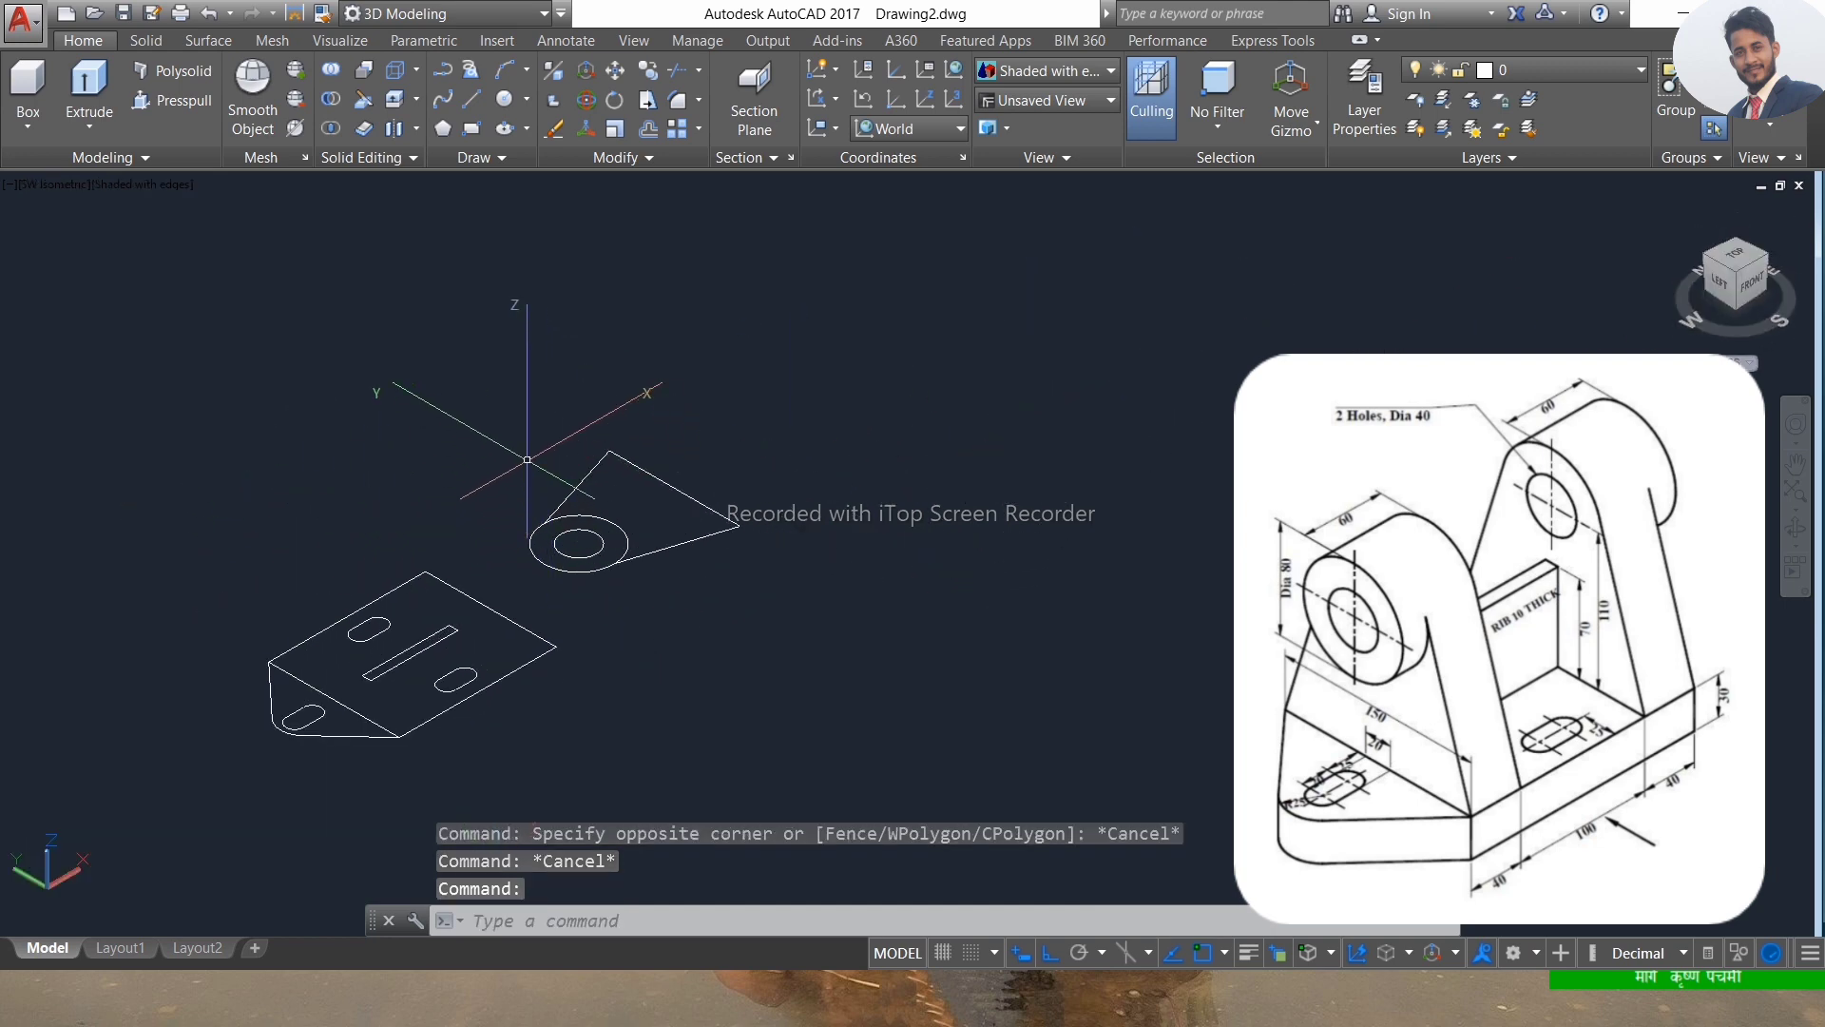
scroll(283, 716, up, 2)
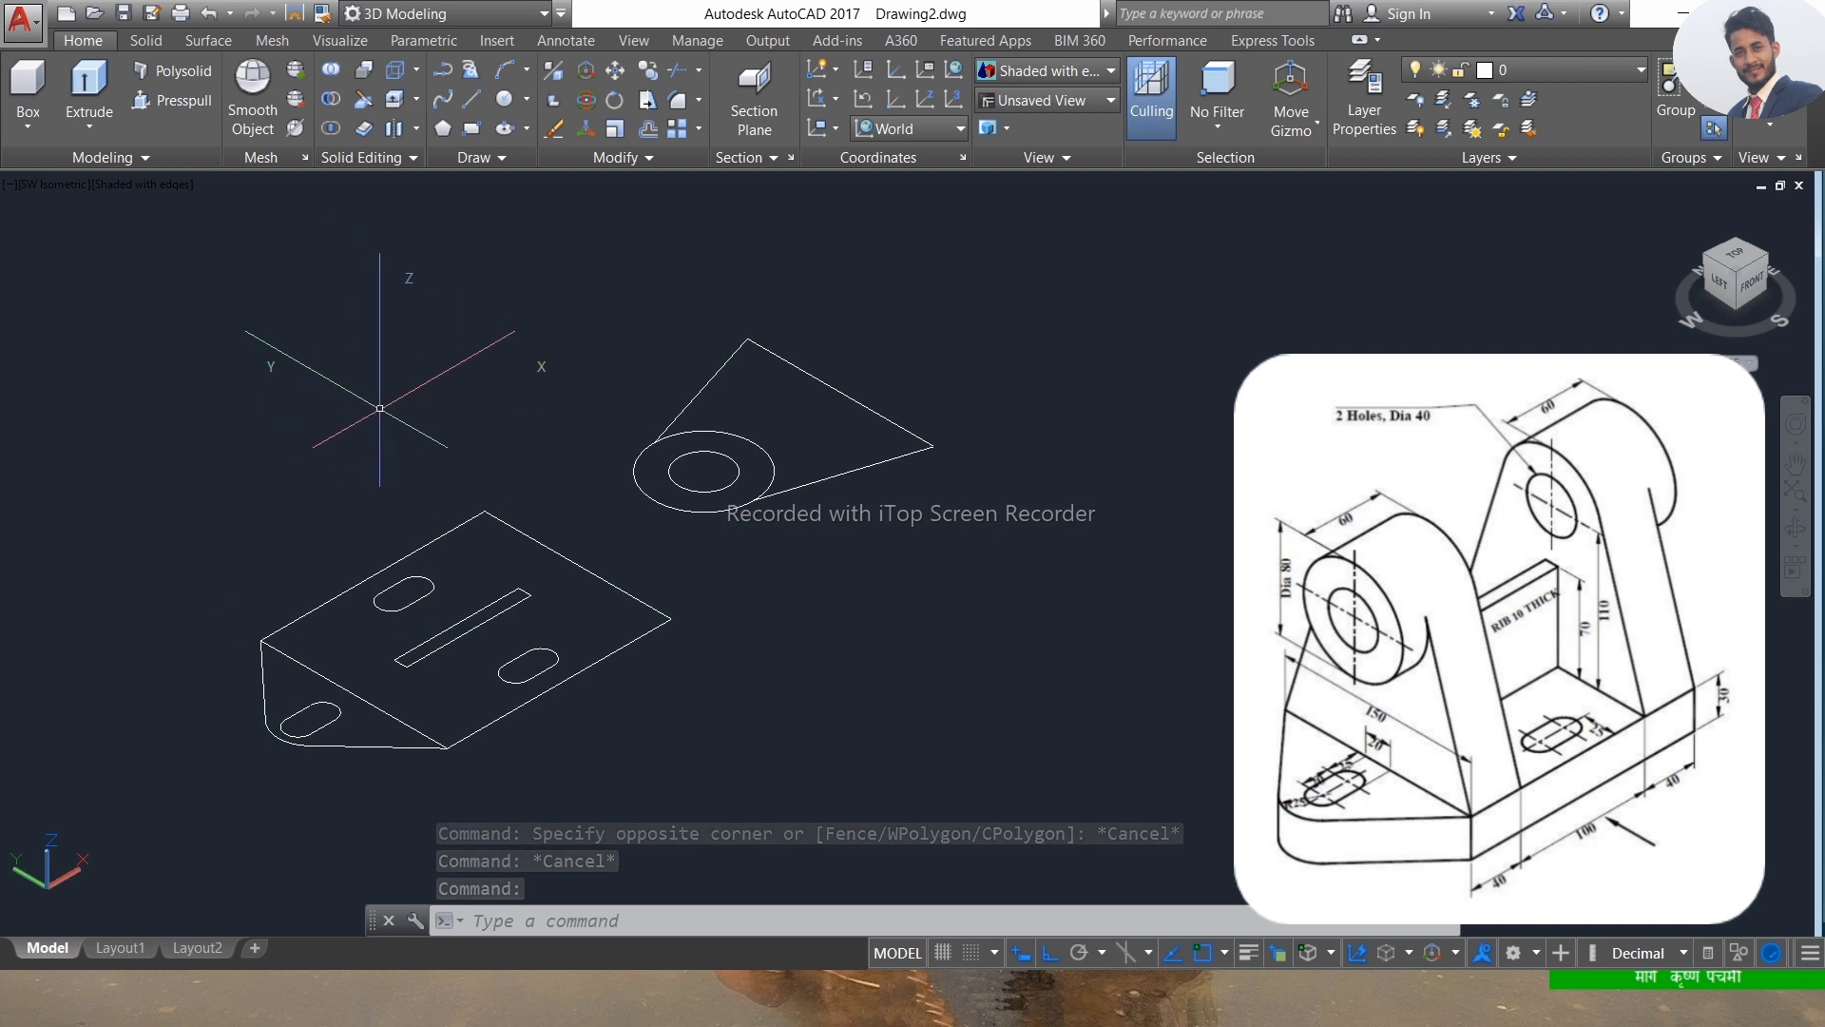
Presspull the slot into a 100-high rib, and the base and end tab 30 thick.
click(183, 104)
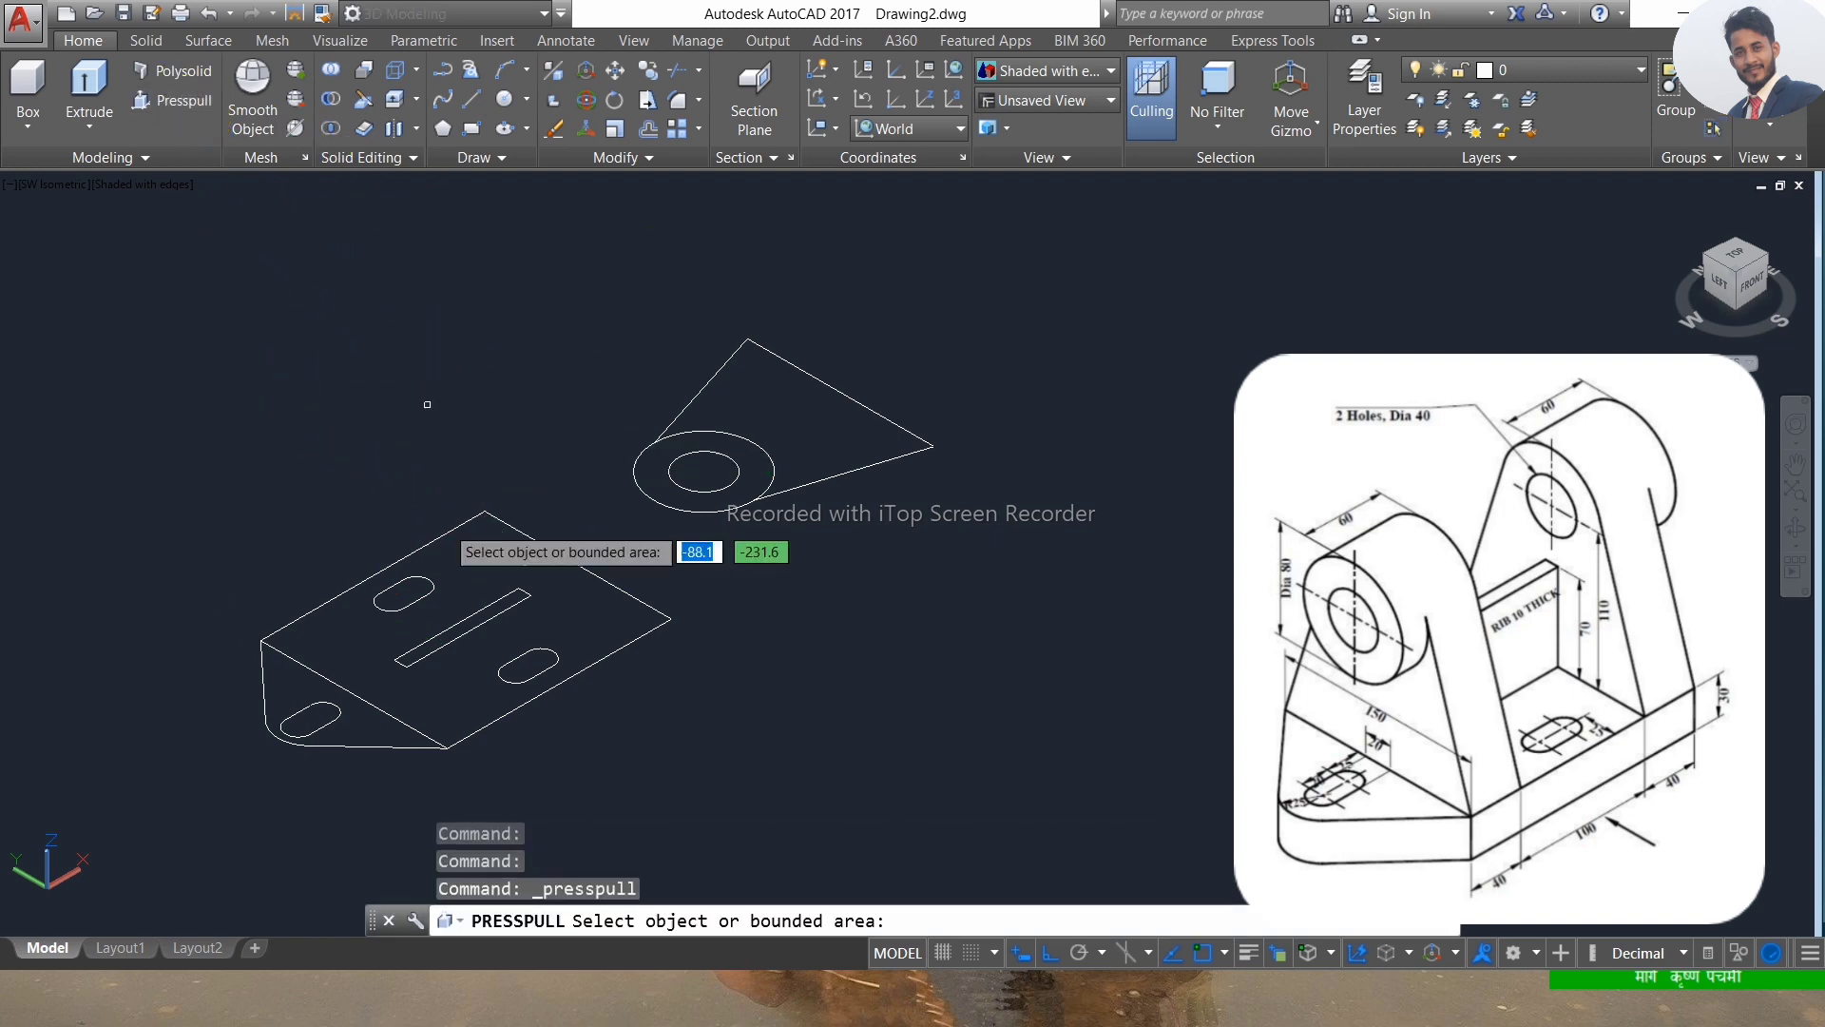
click(466, 623)
text(100)
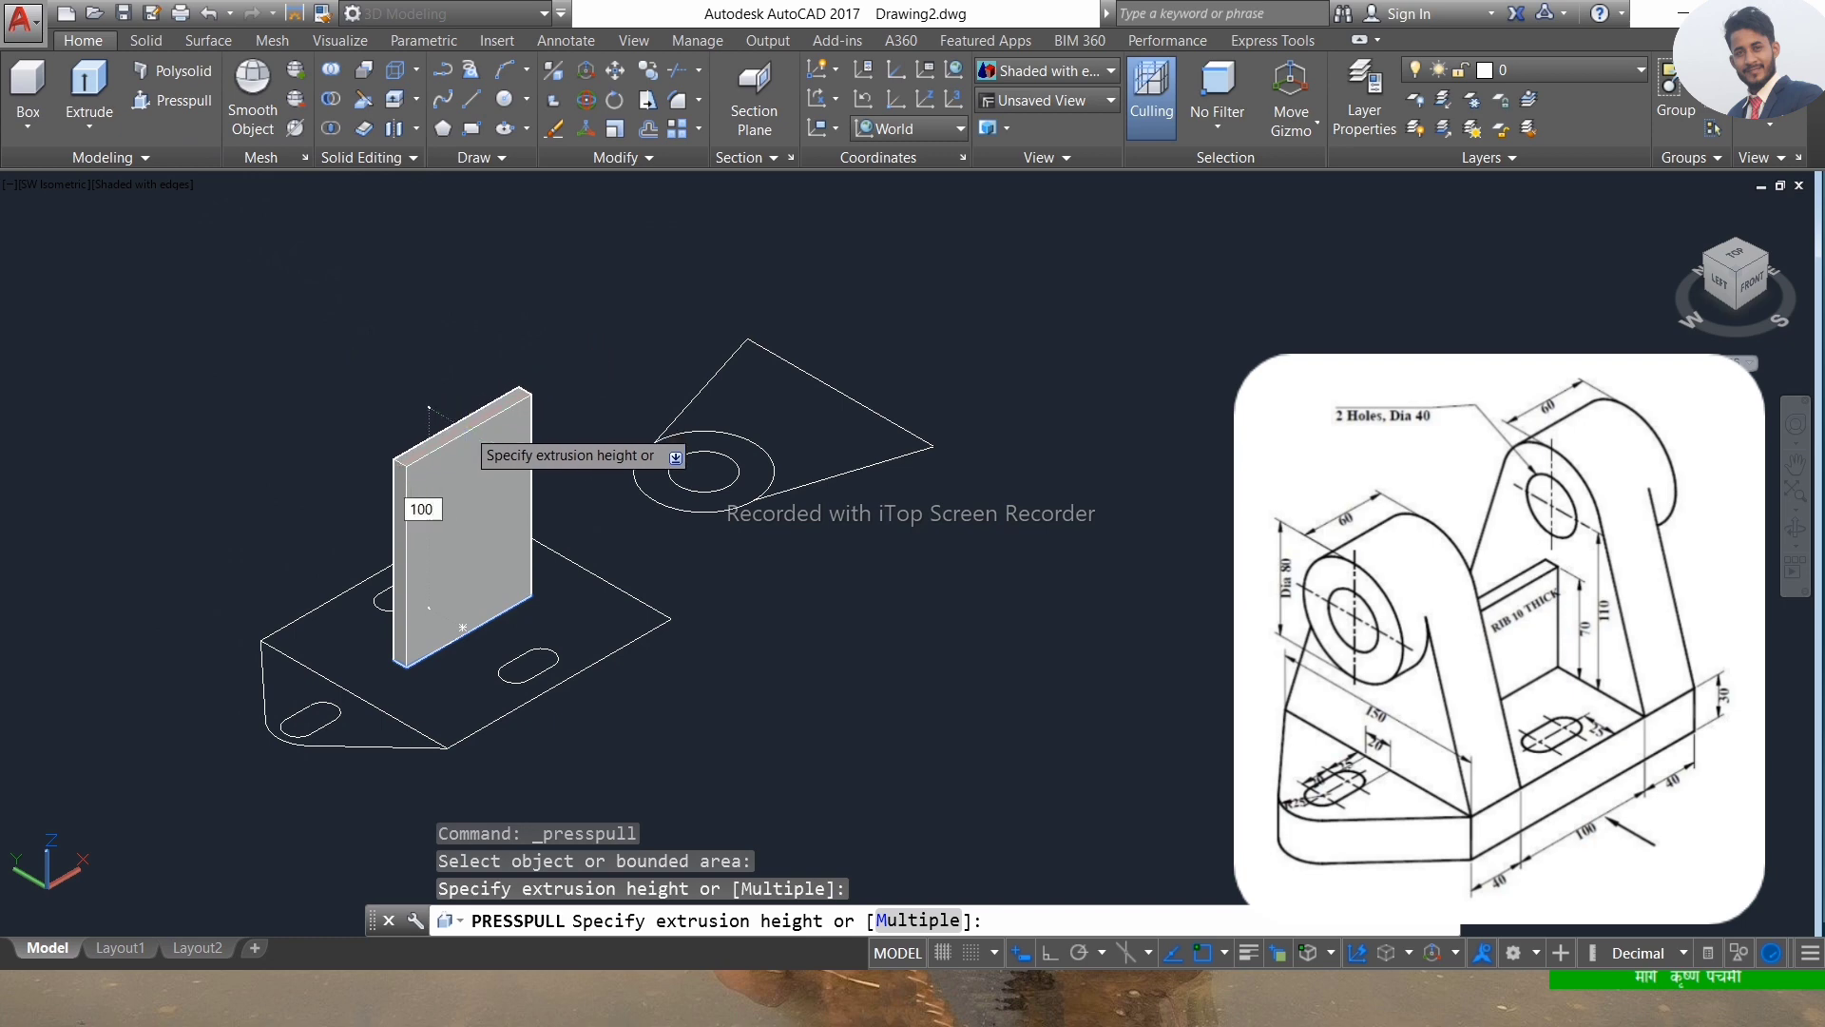
key(Return)
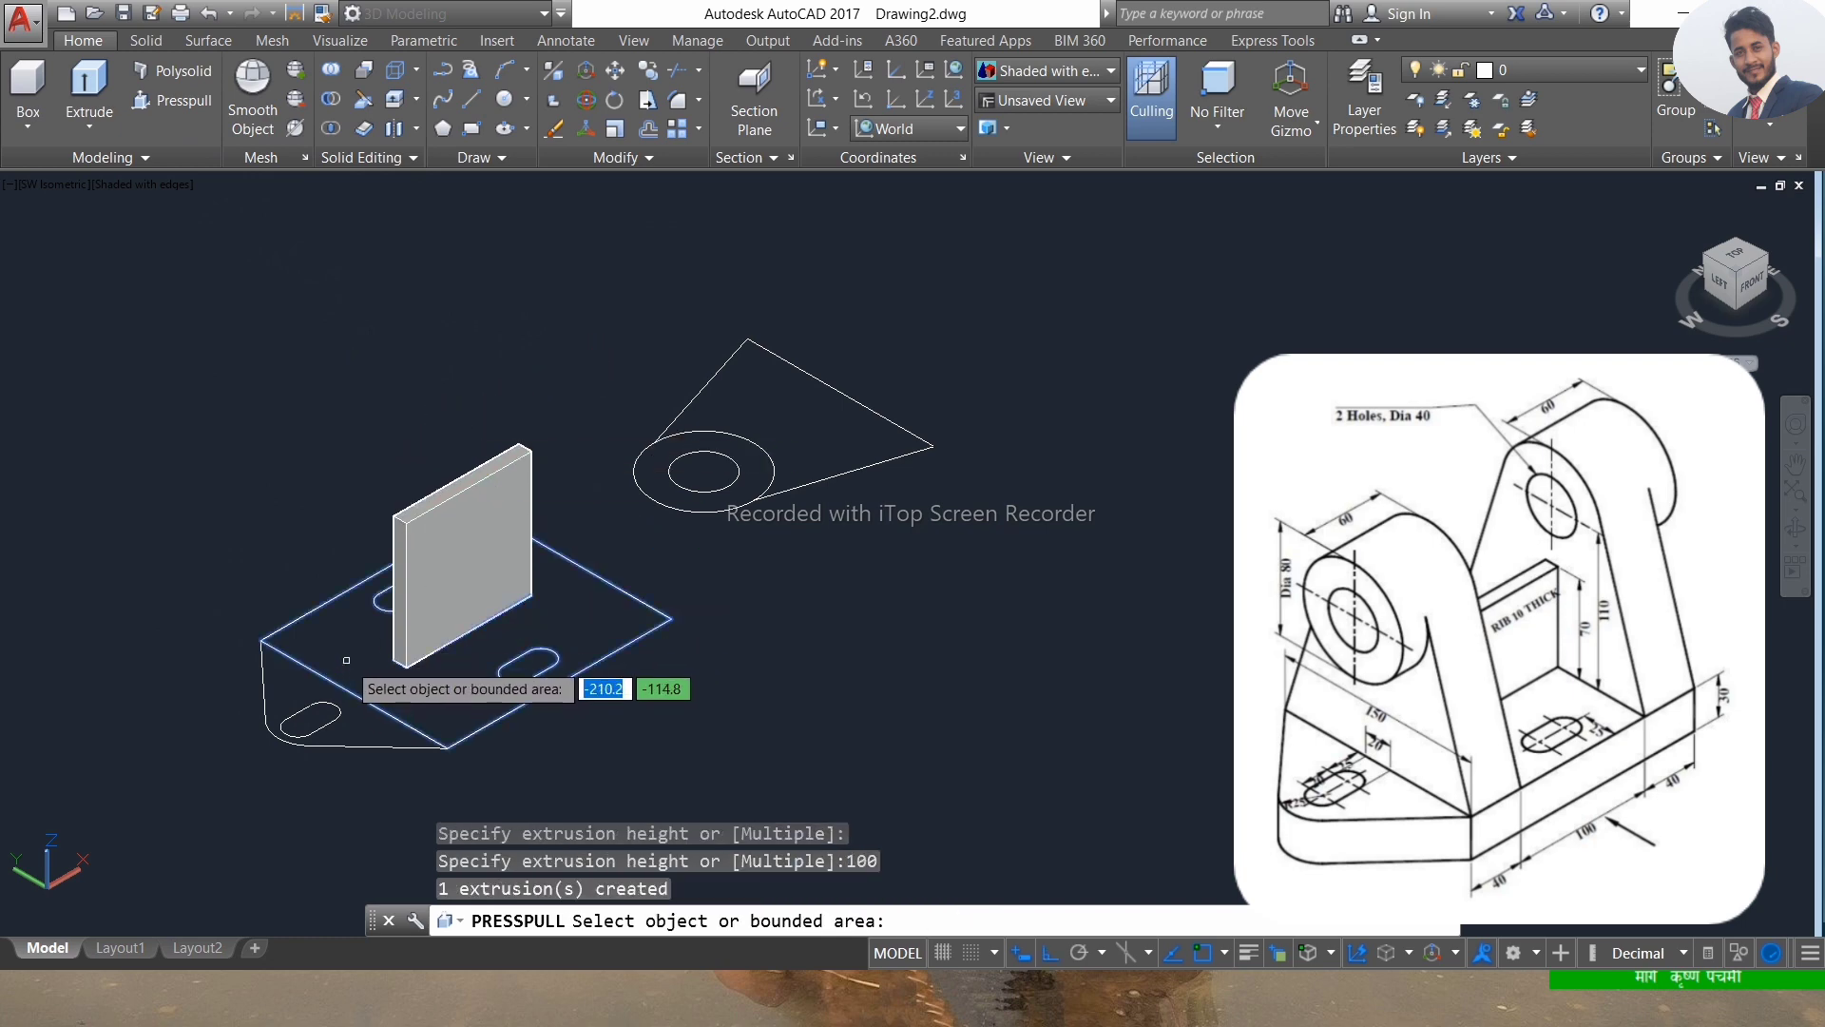
click(346, 660)
text(30)
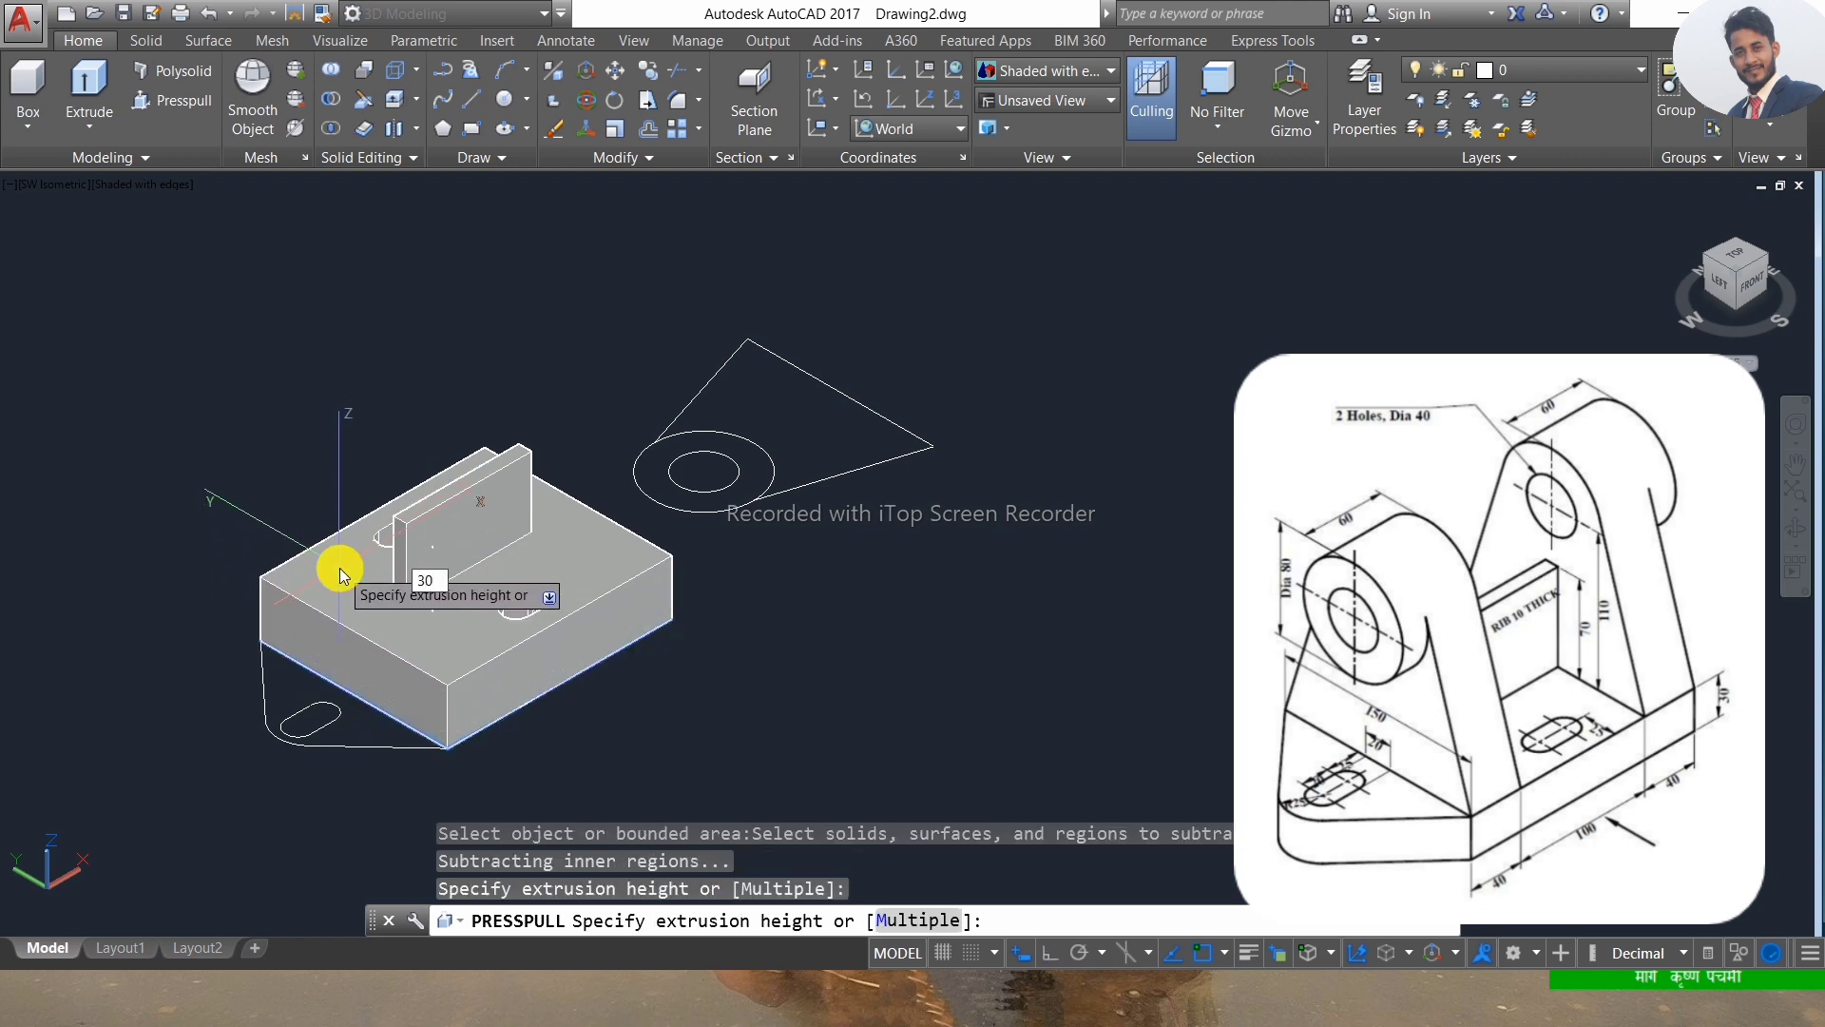
key(Return)
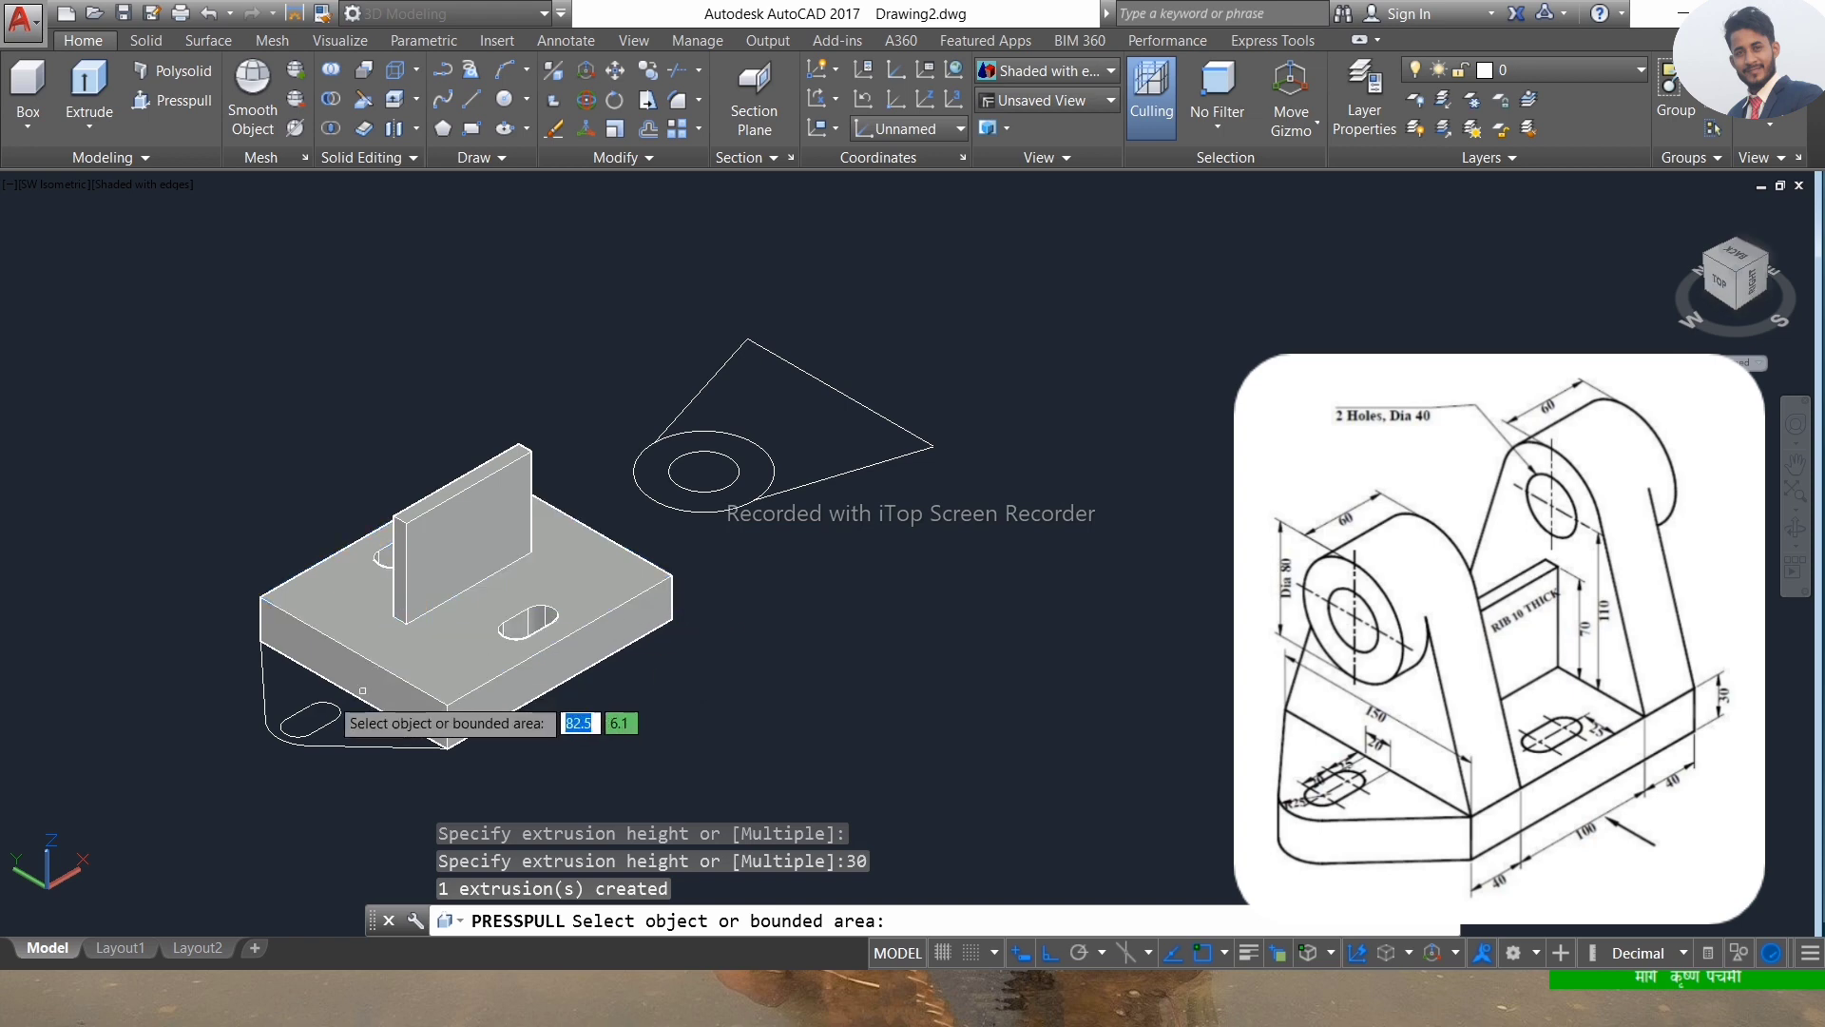
click(276, 708)
text(30)
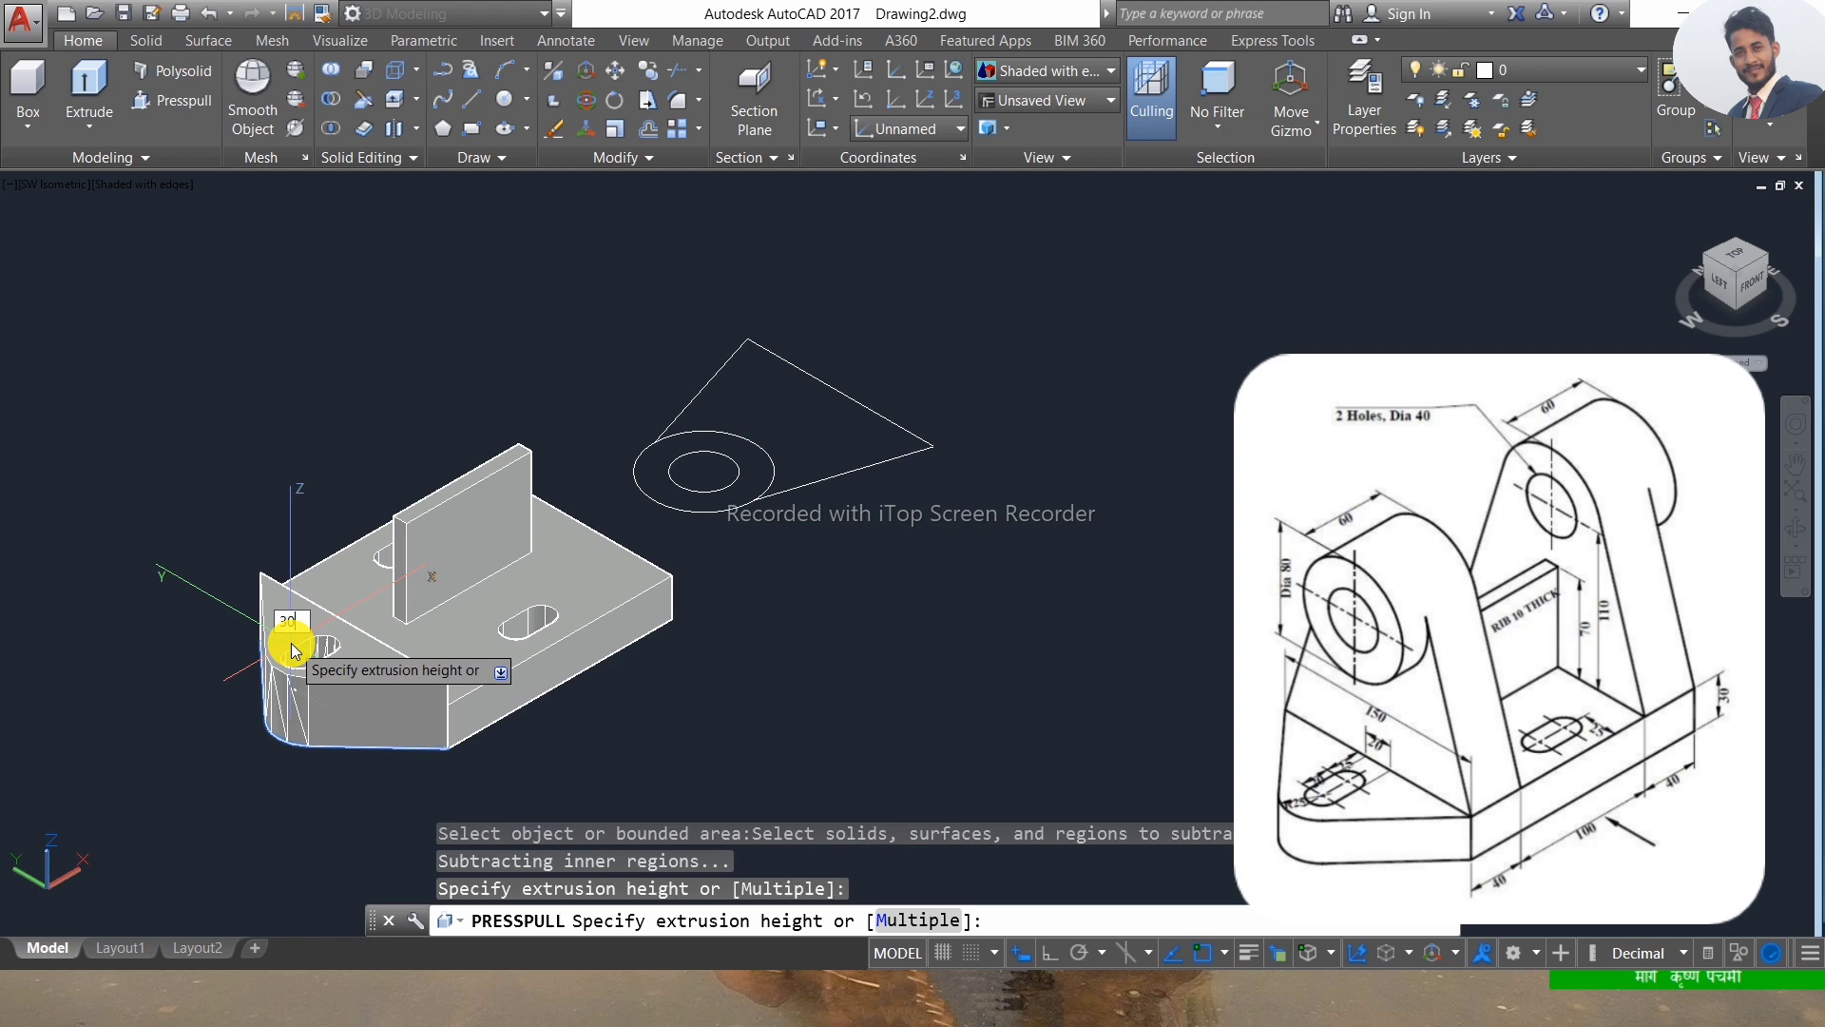
key(Return)
scroll(276, 685, down, 2)
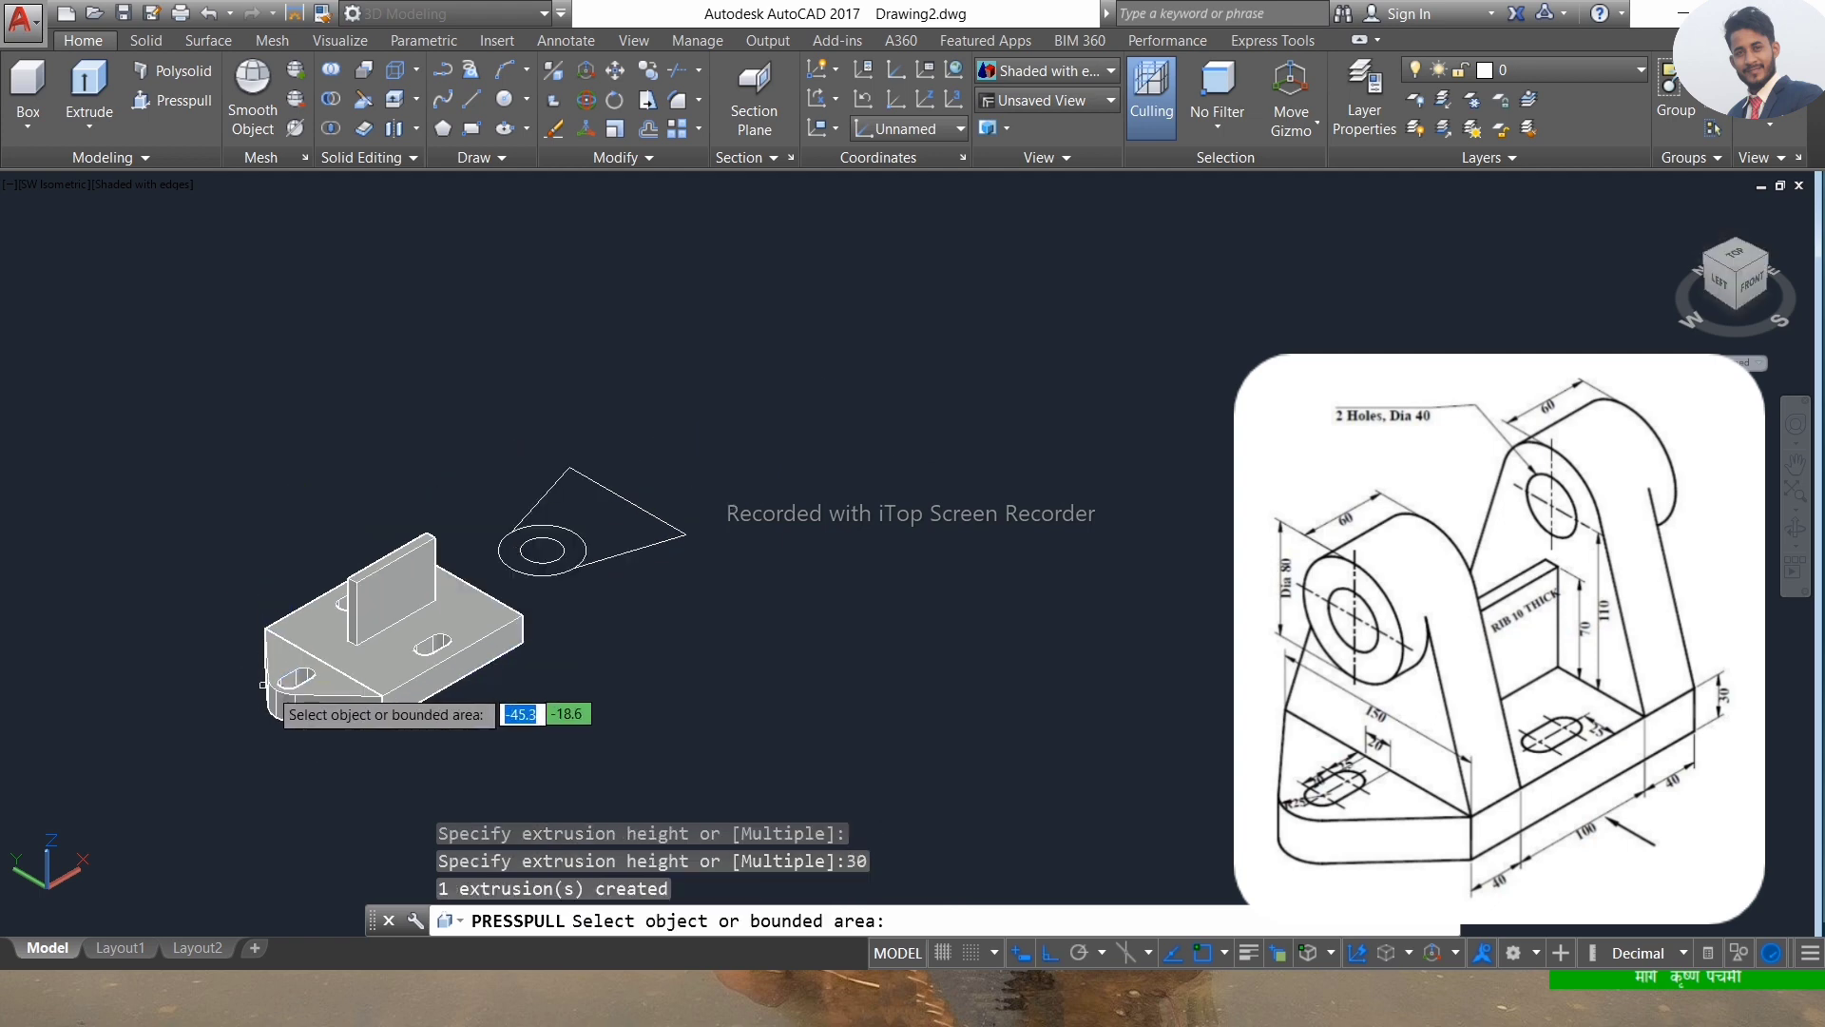
scroll(609, 464, up, 2)
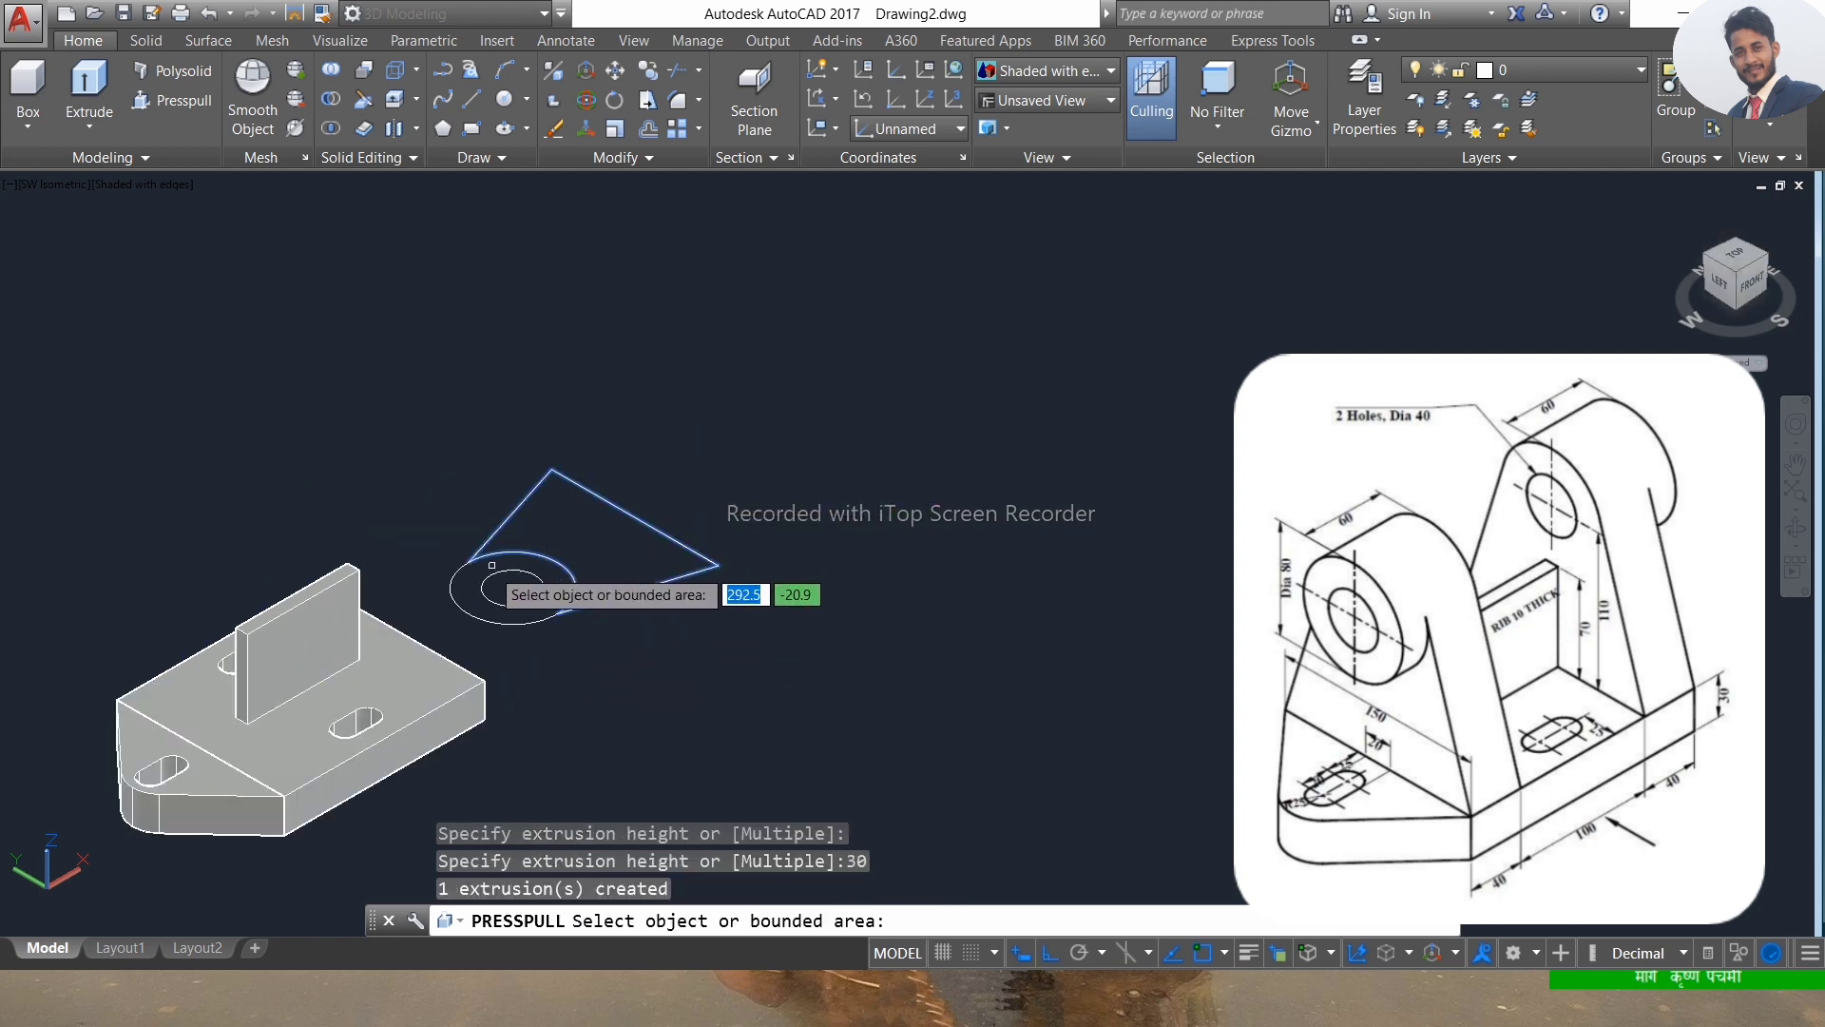
Presspull the boss ring 60 high and the triangular web 40.
click(469, 583)
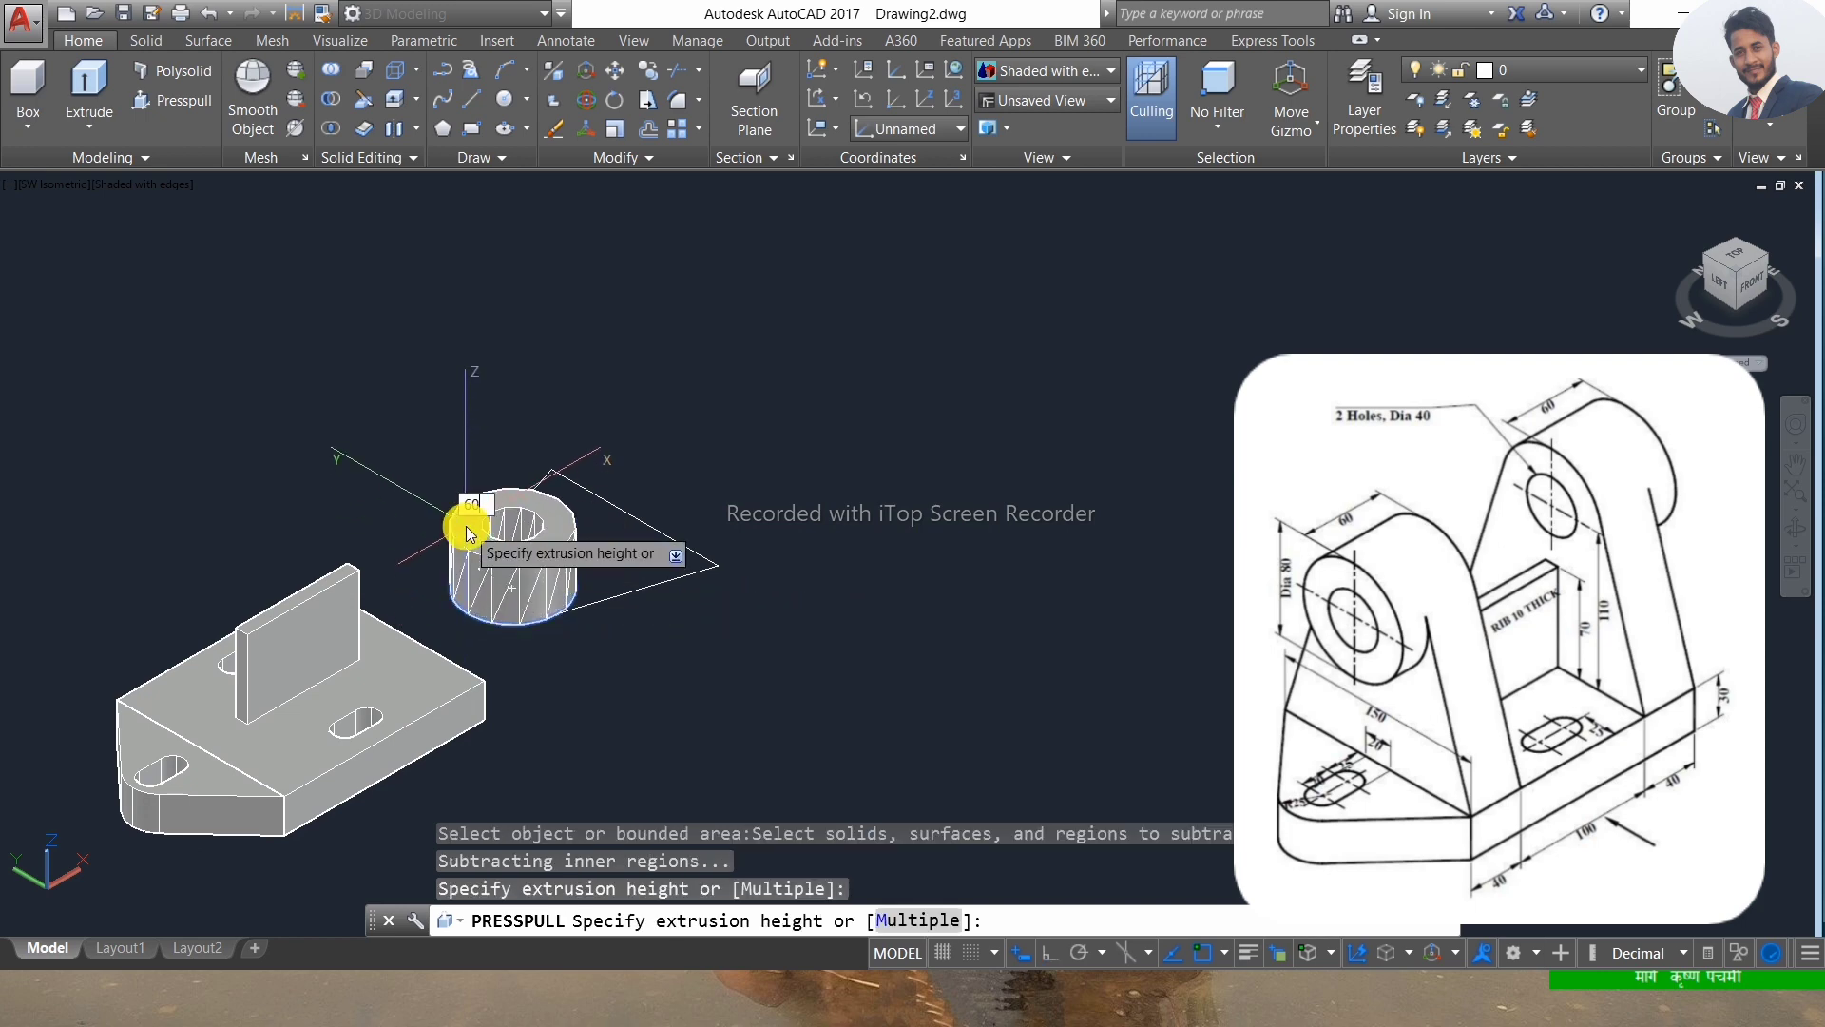
key(Return)
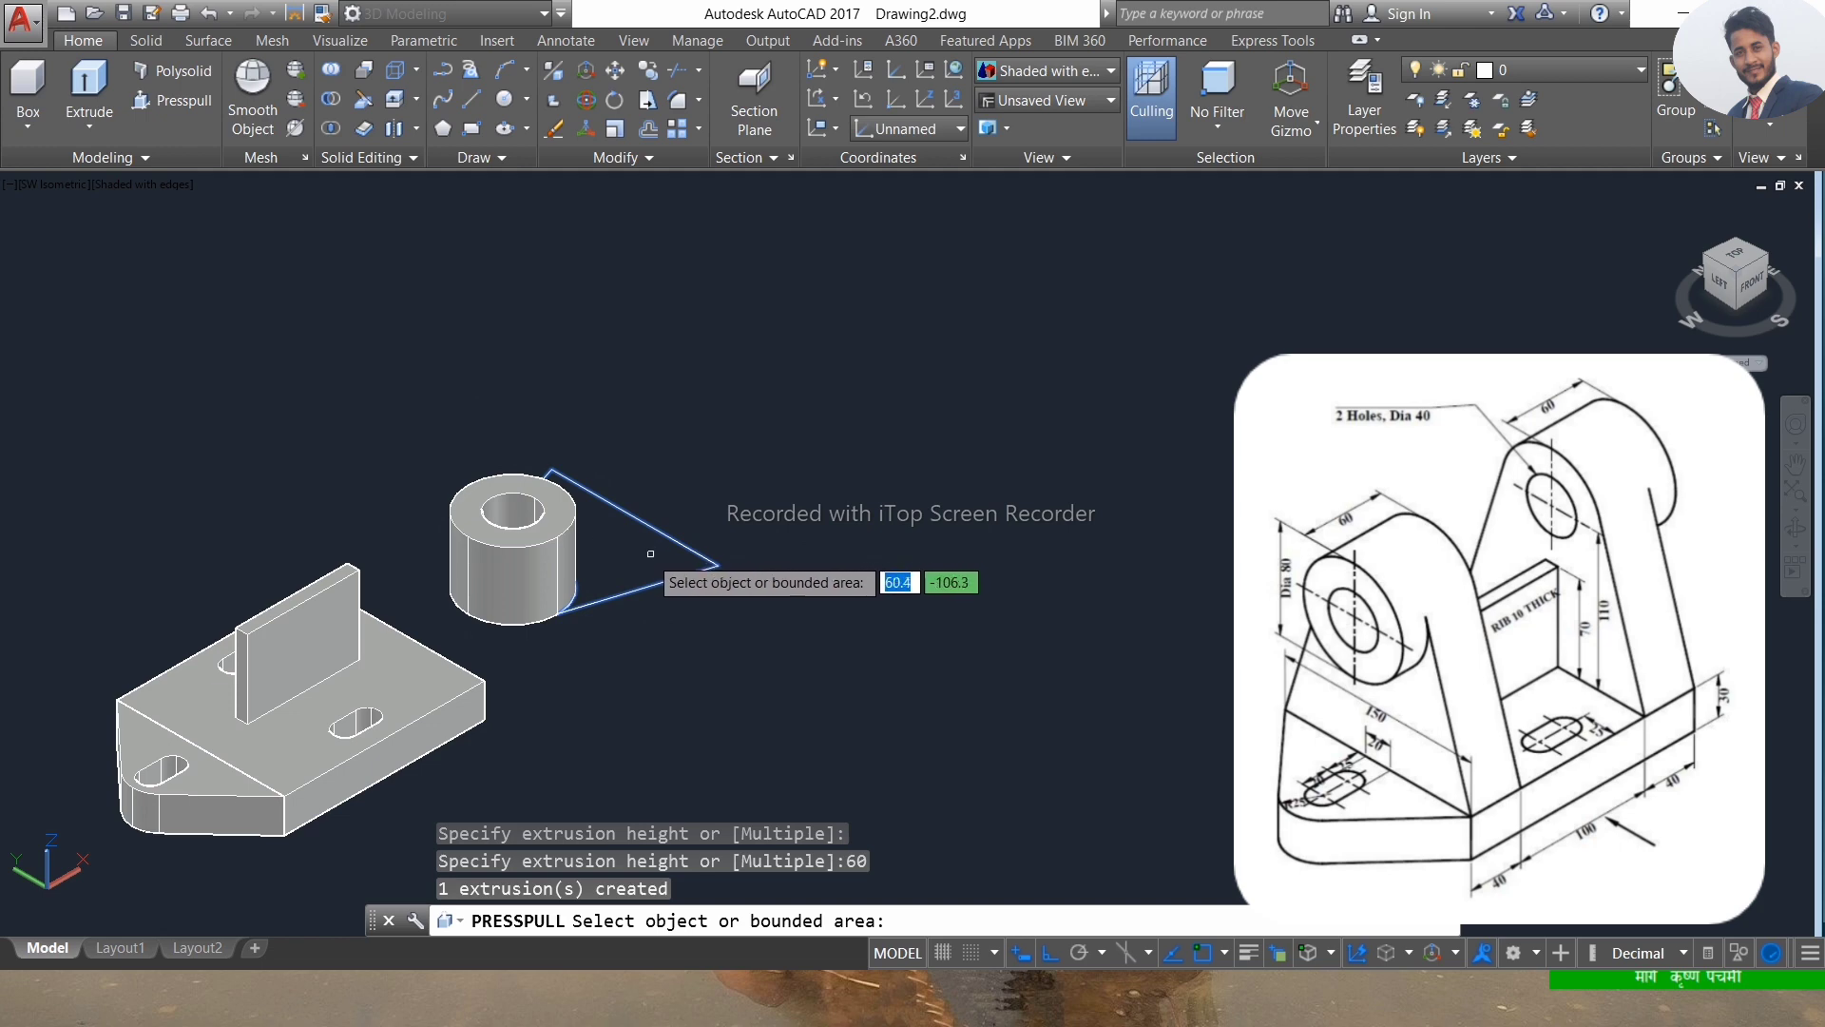
click(644, 557)
text(40)
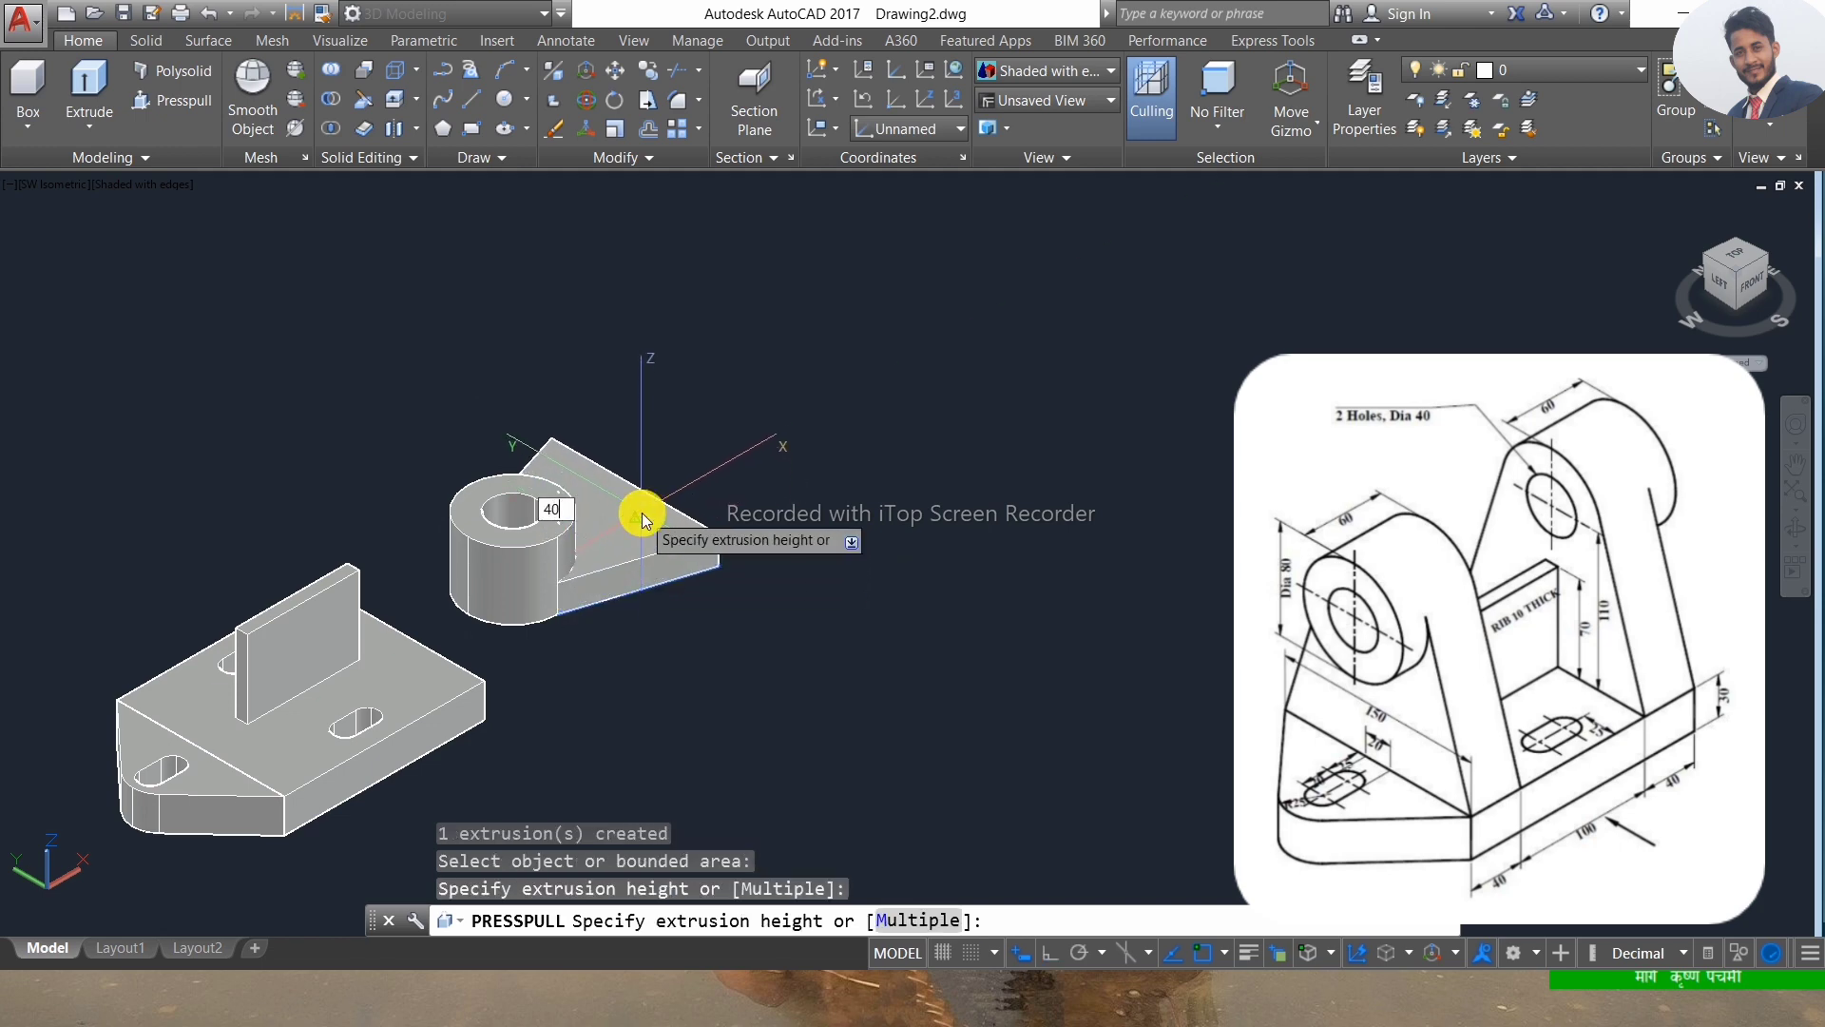
key(Return)
key(Escape)
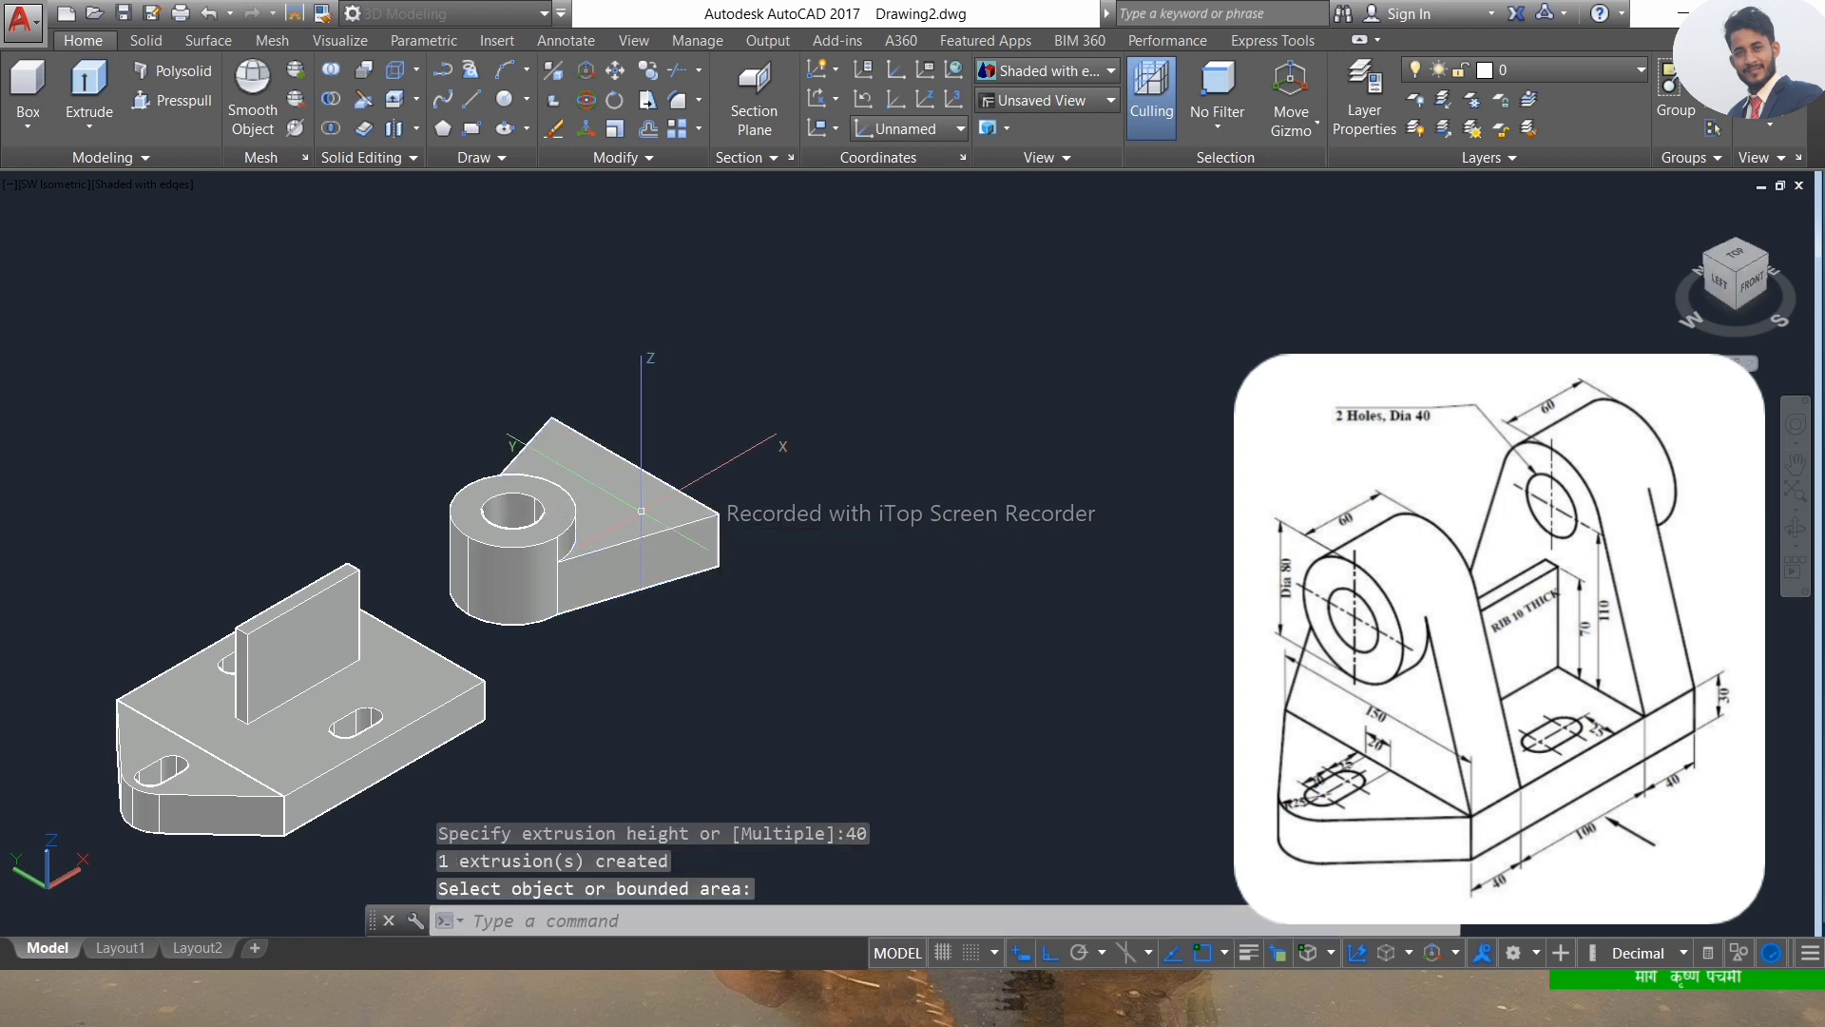
scroll(656, 444, down, 2)
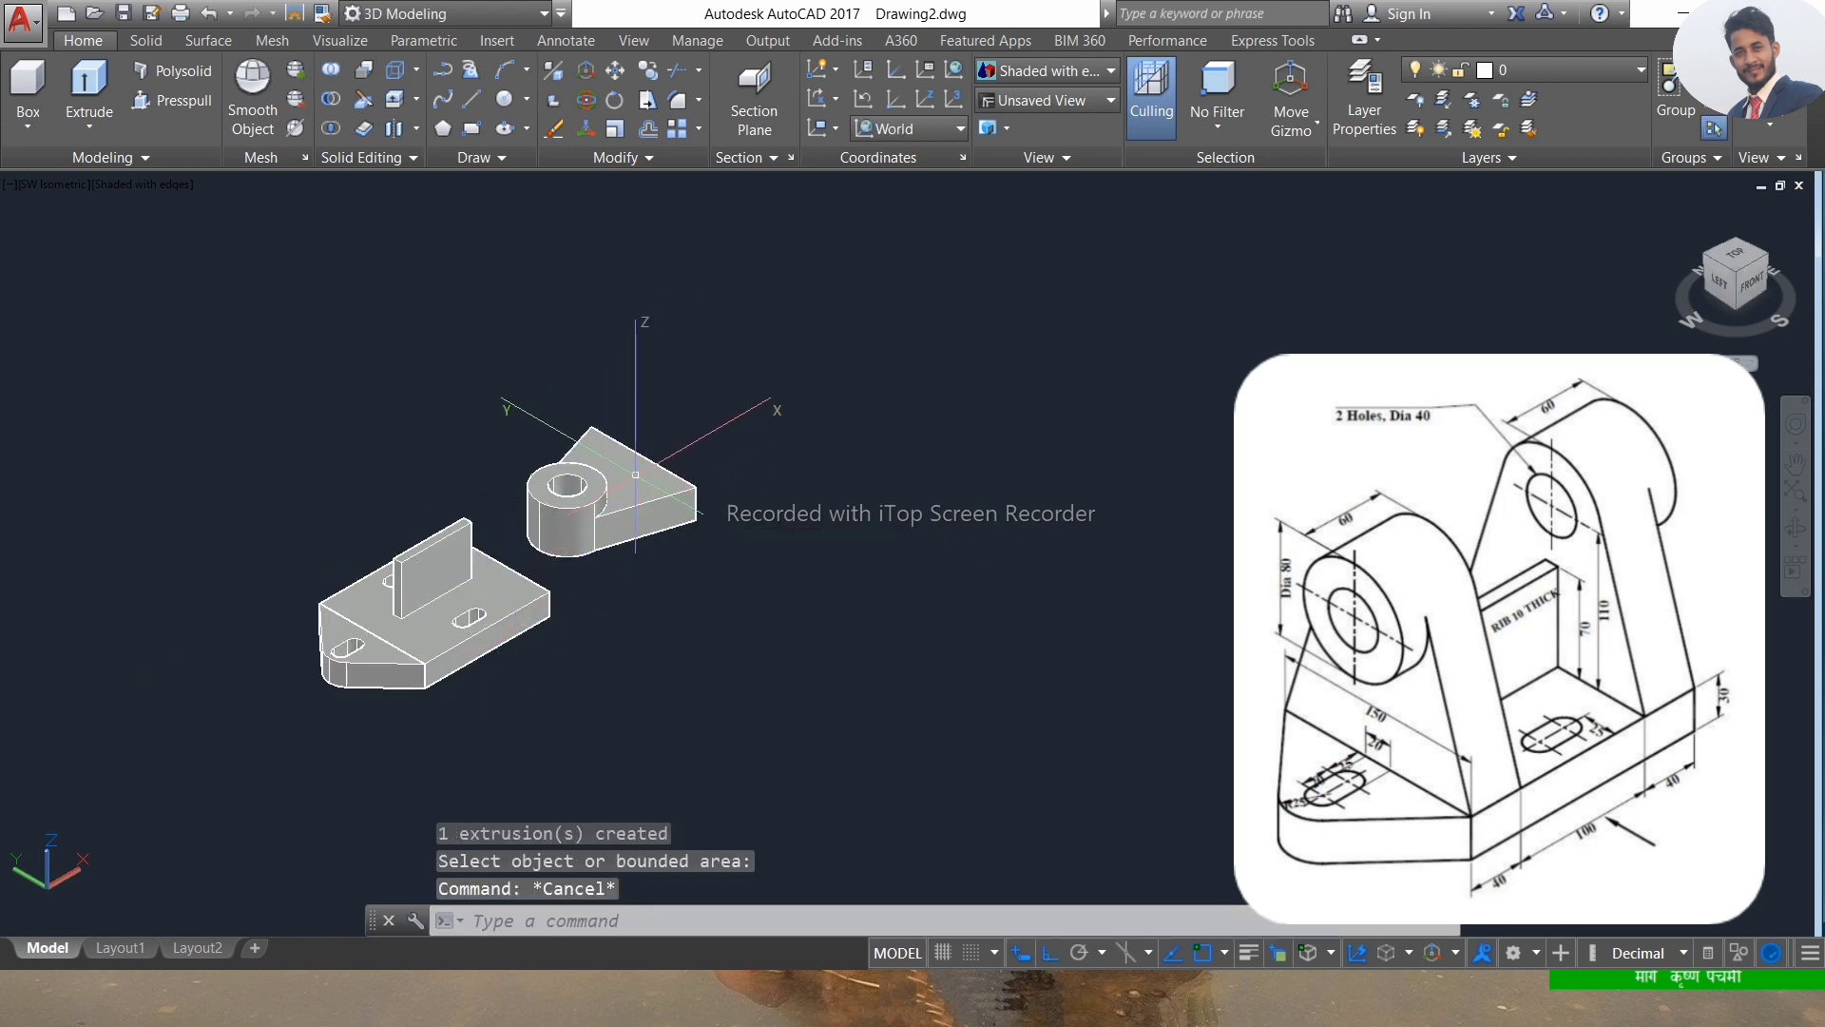
Select the web and boss solids and begin a Union, then cancel it.
click(634, 470)
click(571, 515)
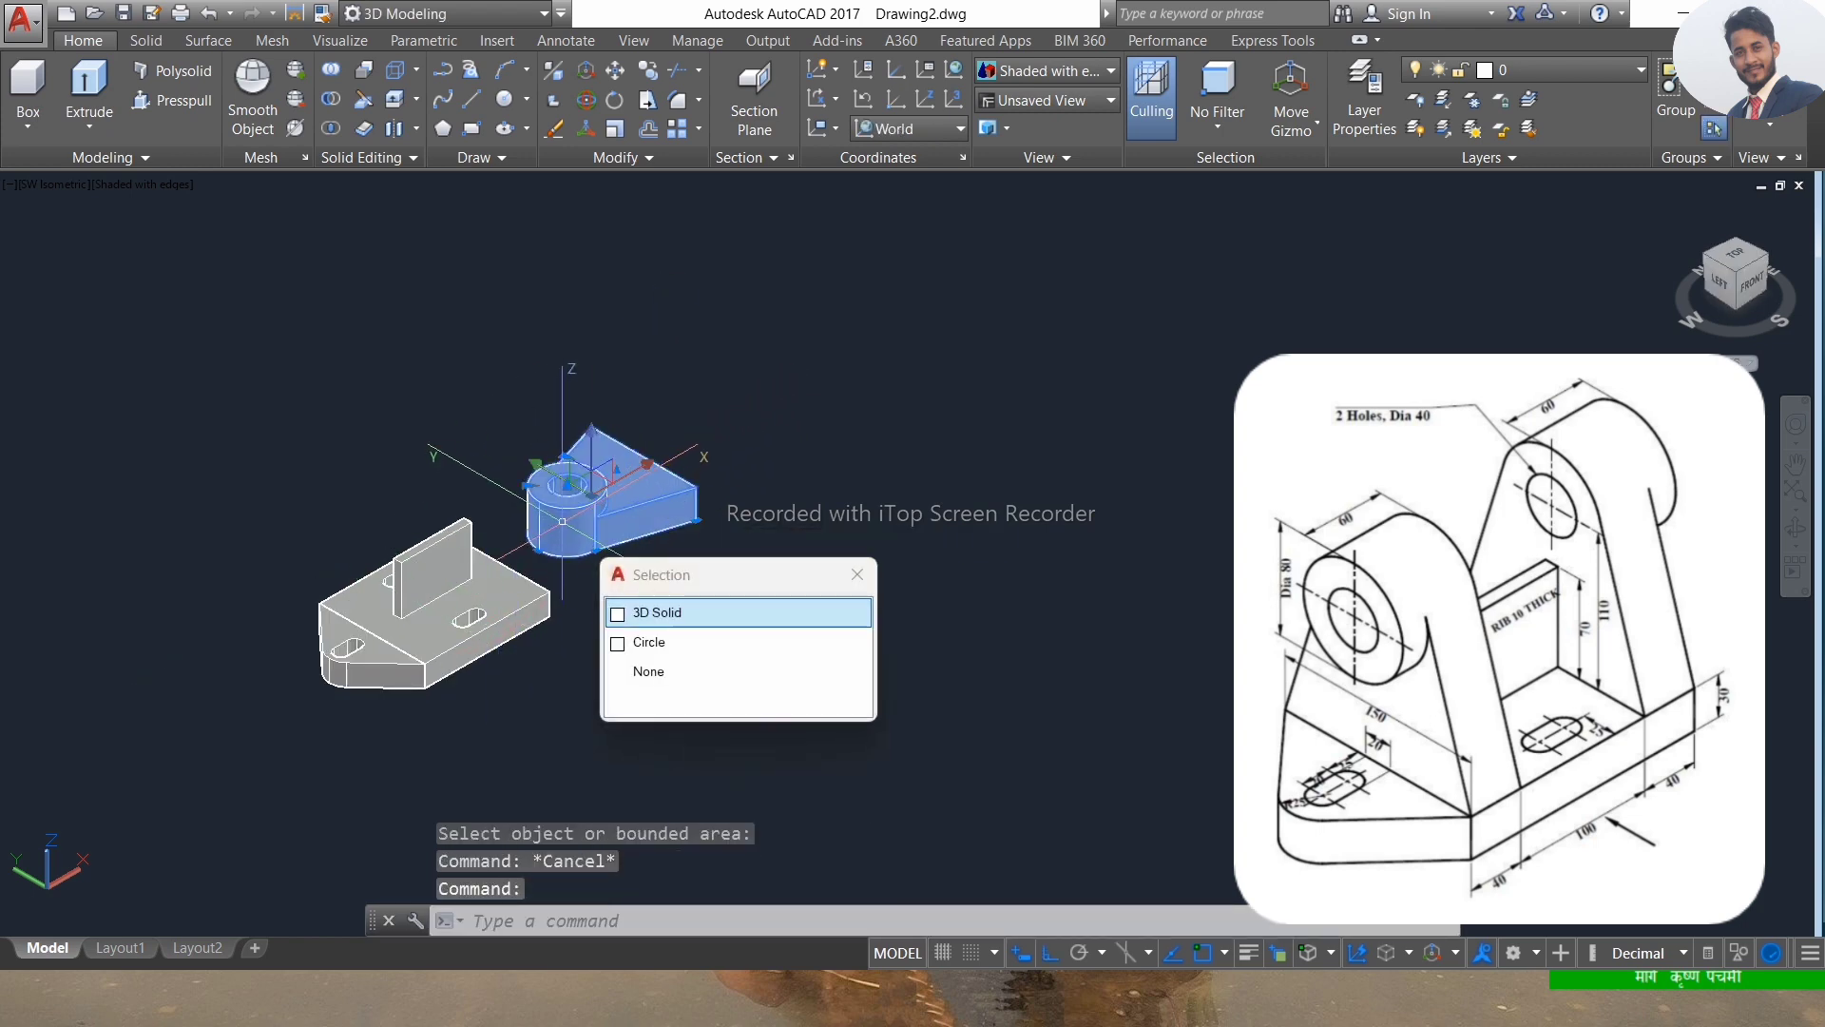
click(679, 616)
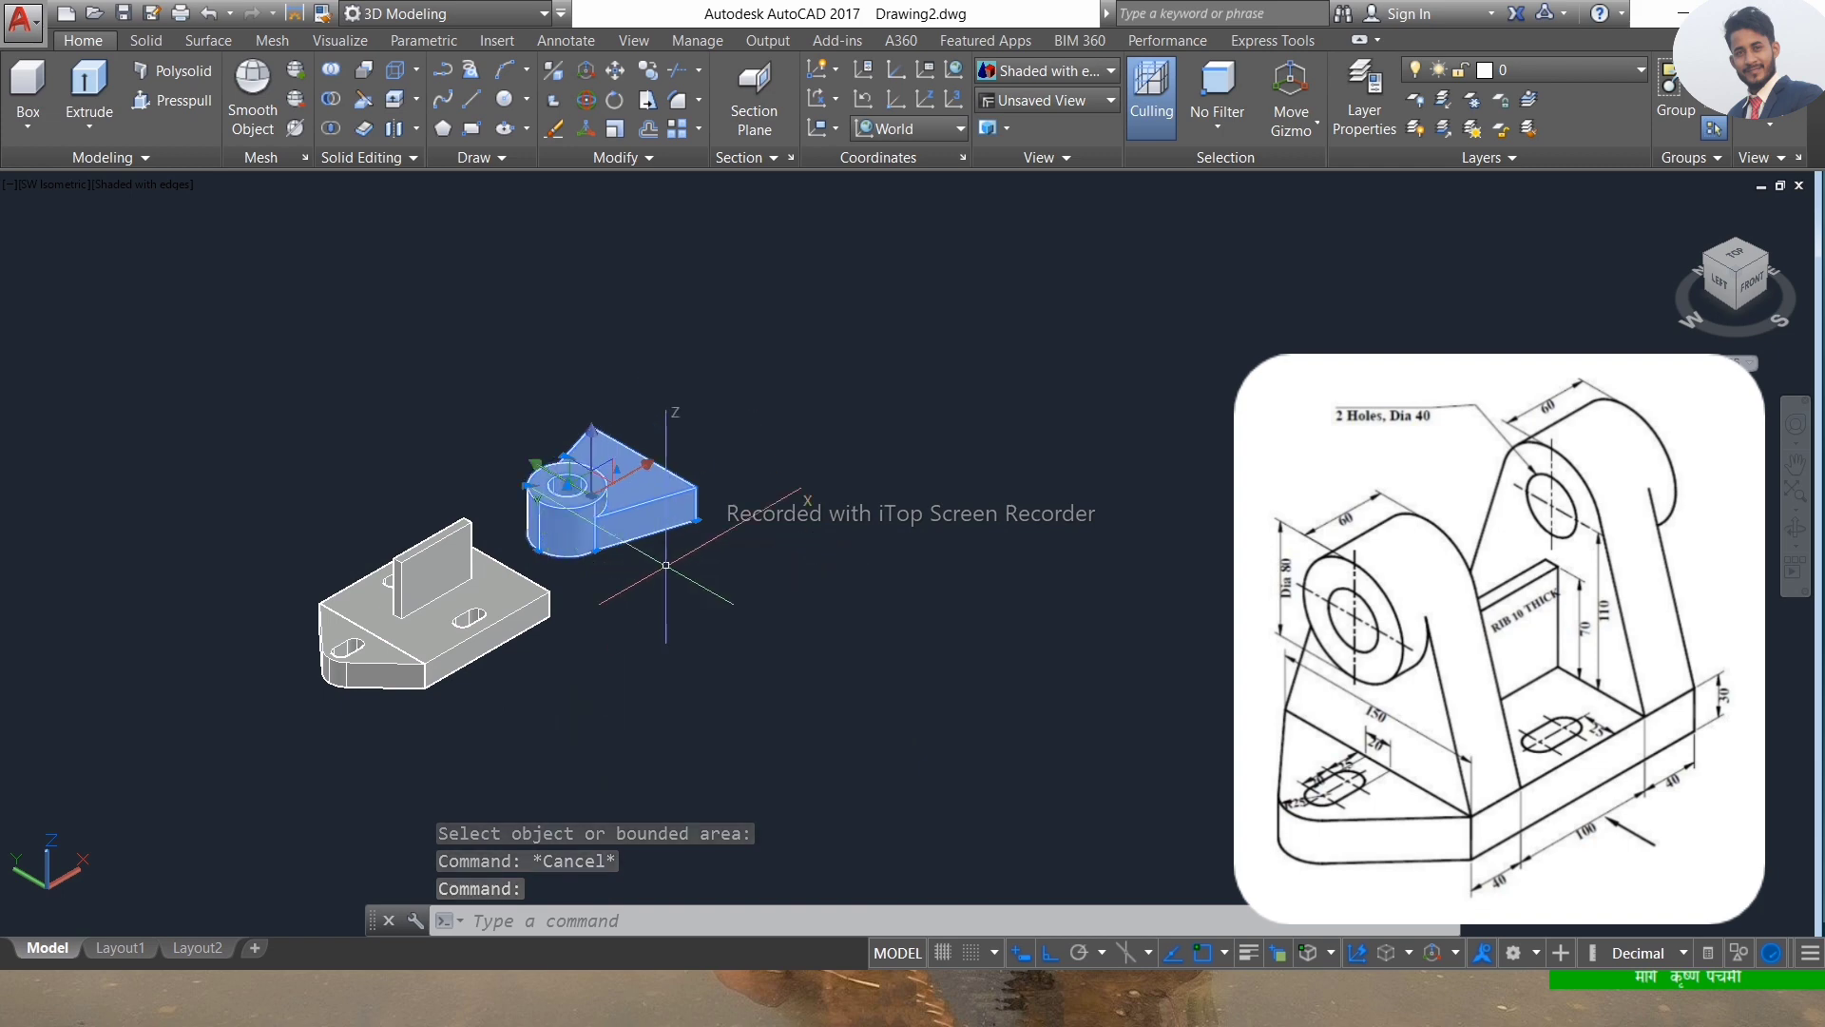
click(328, 69)
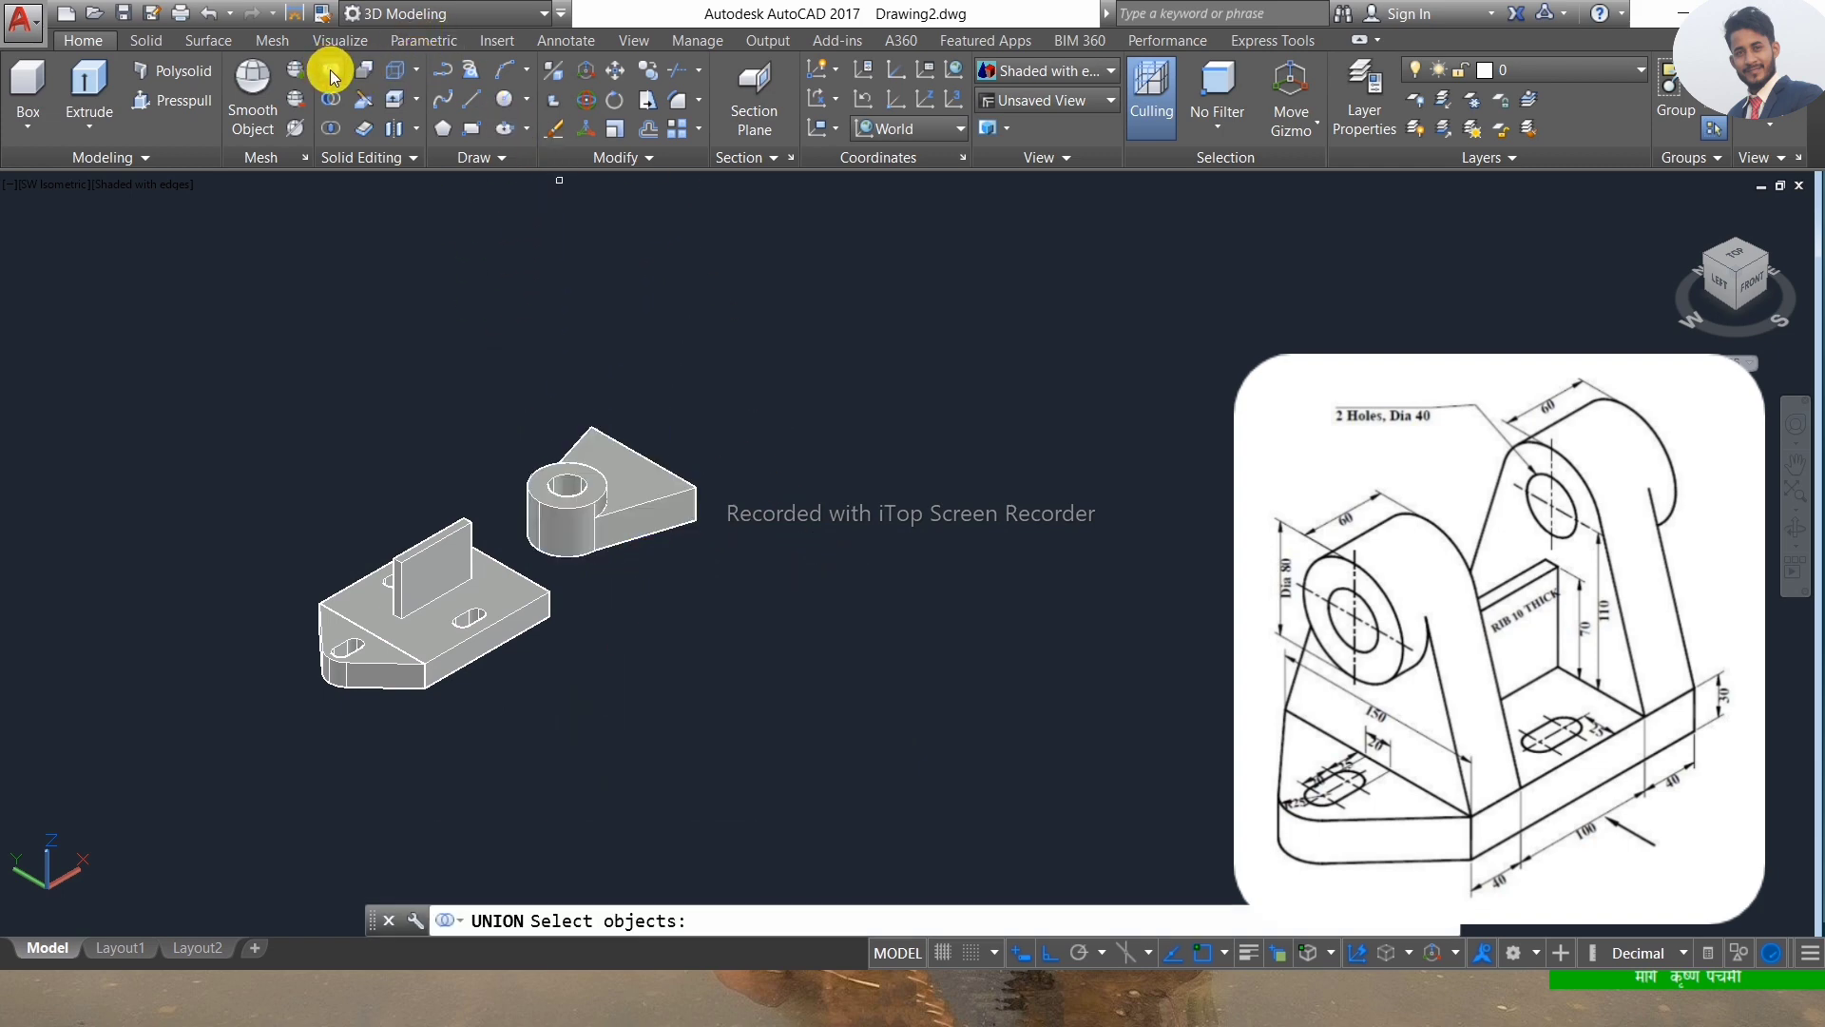
click(593, 487)
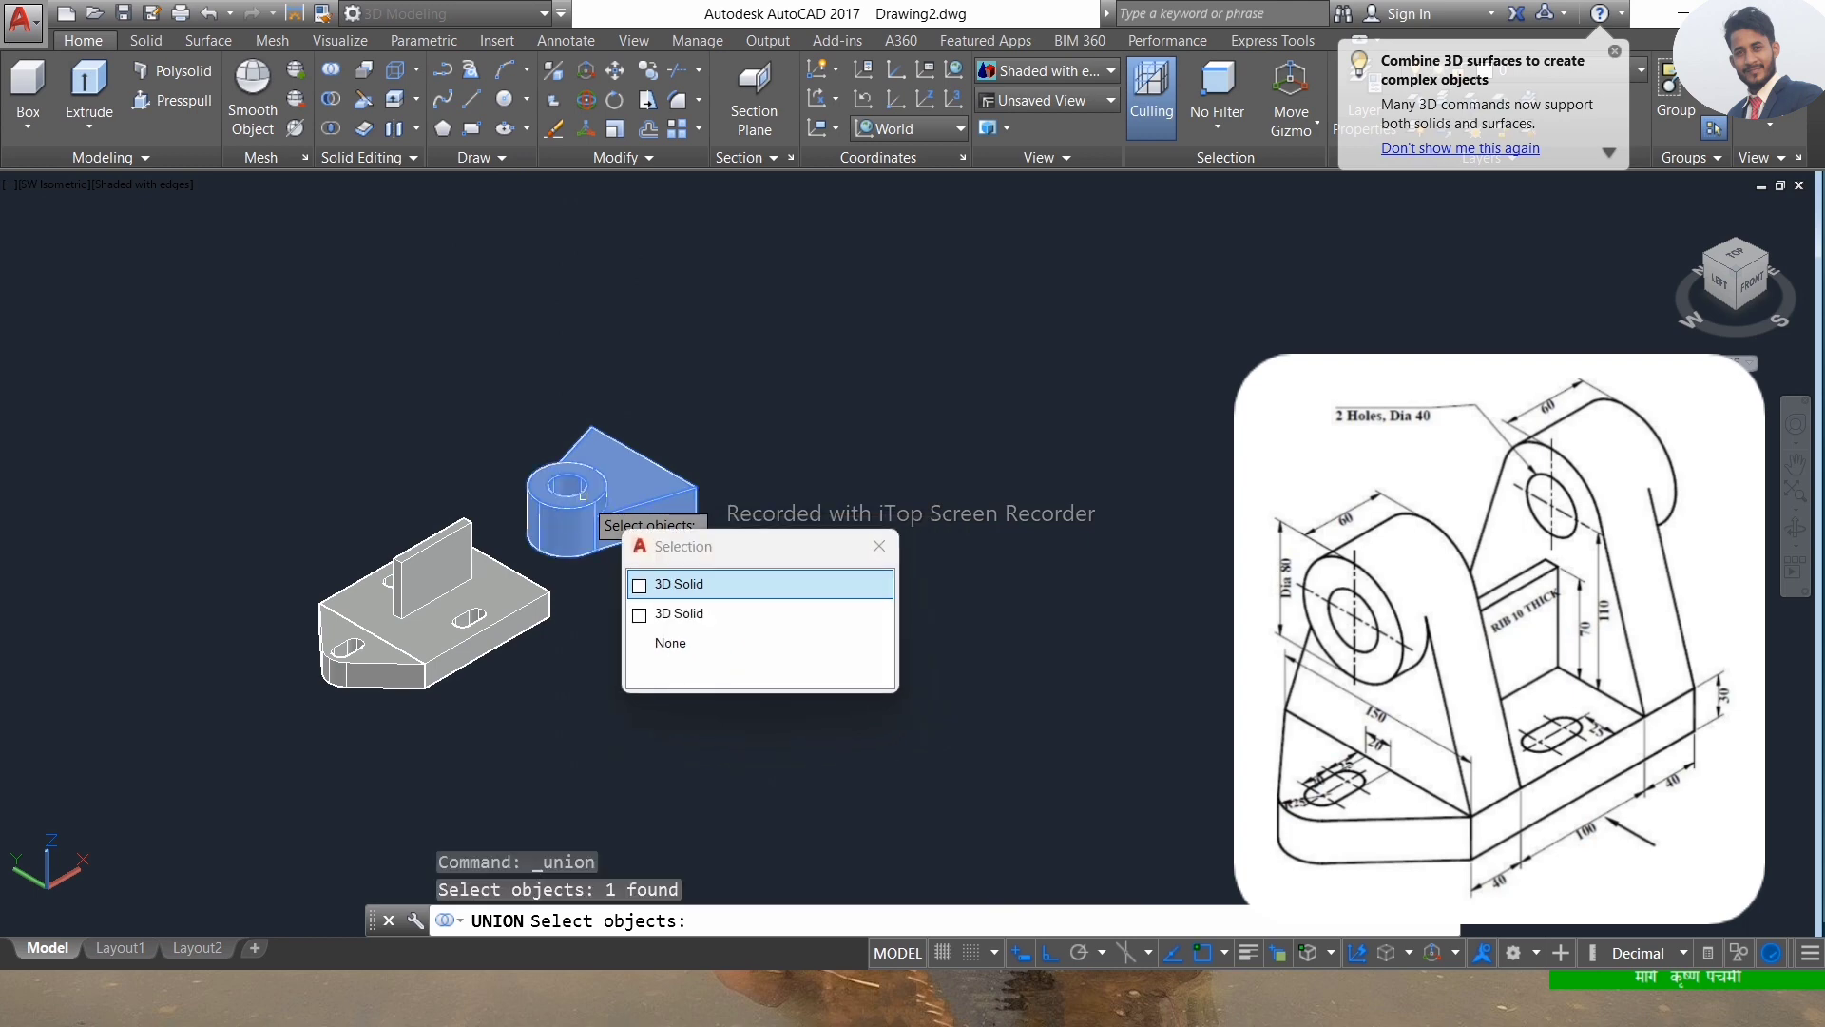
key(Return)
key(Escape)
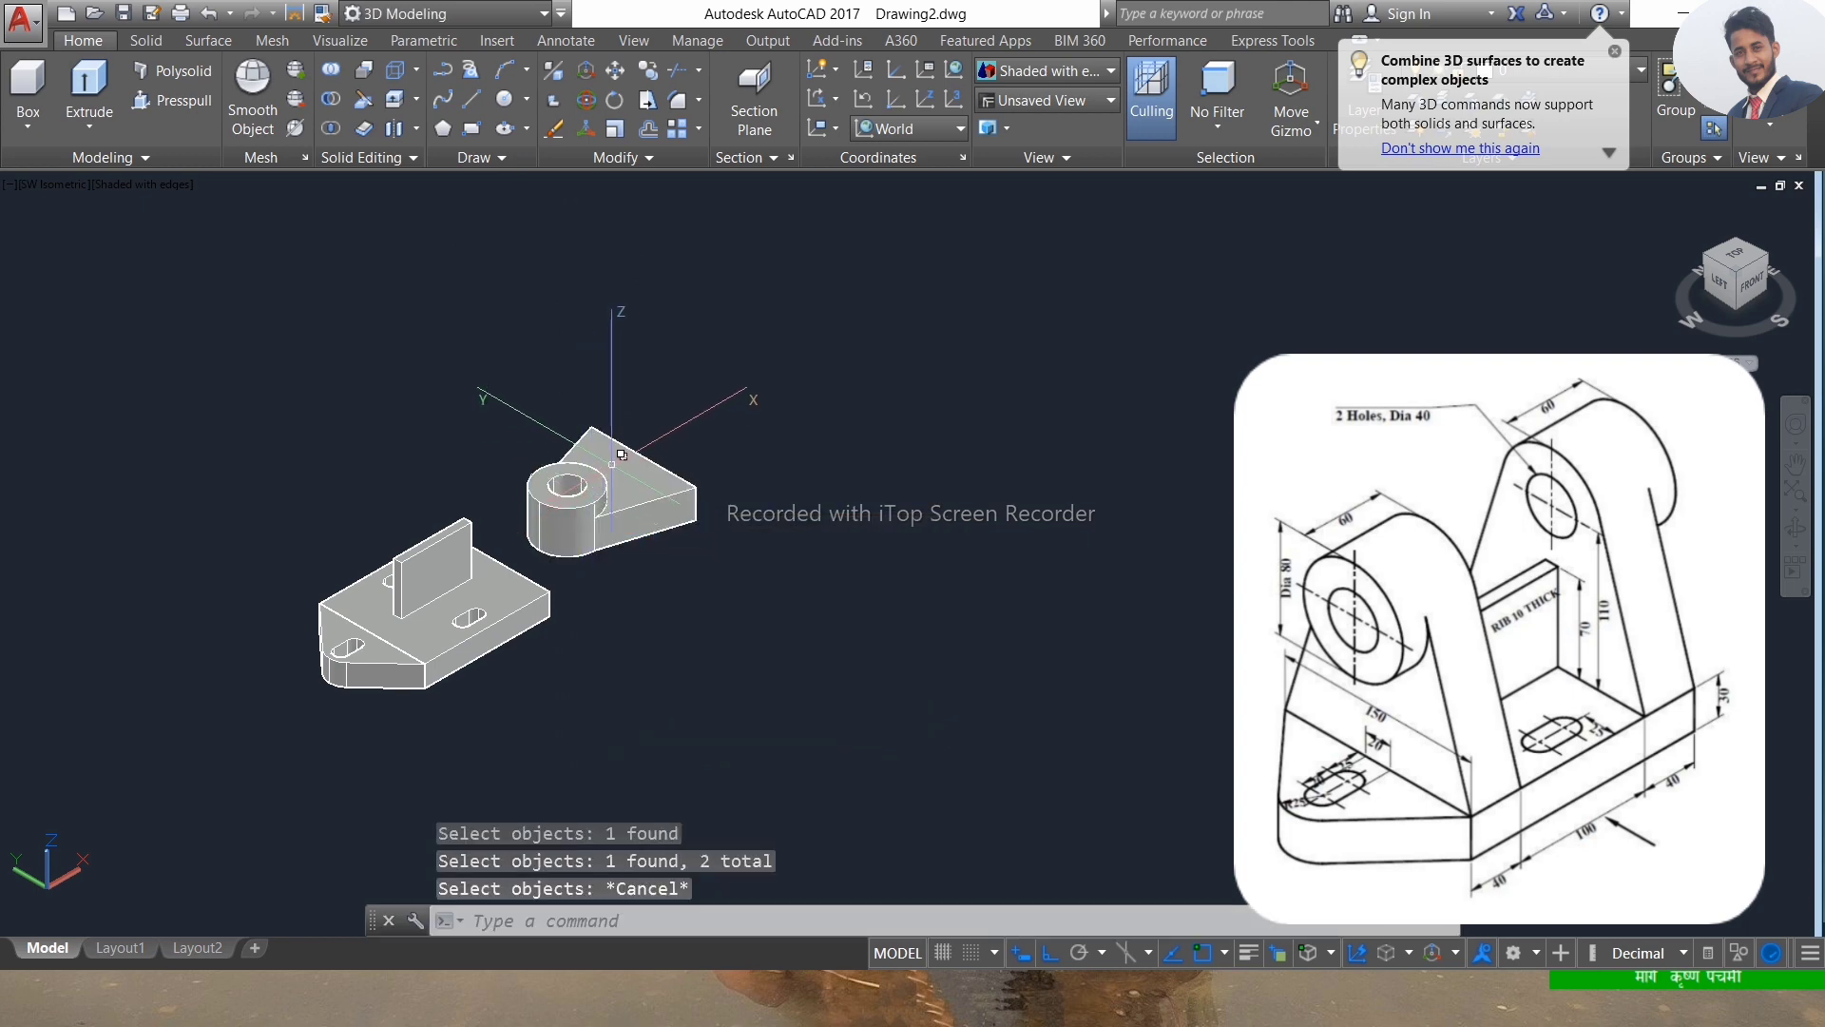
key(Escape)
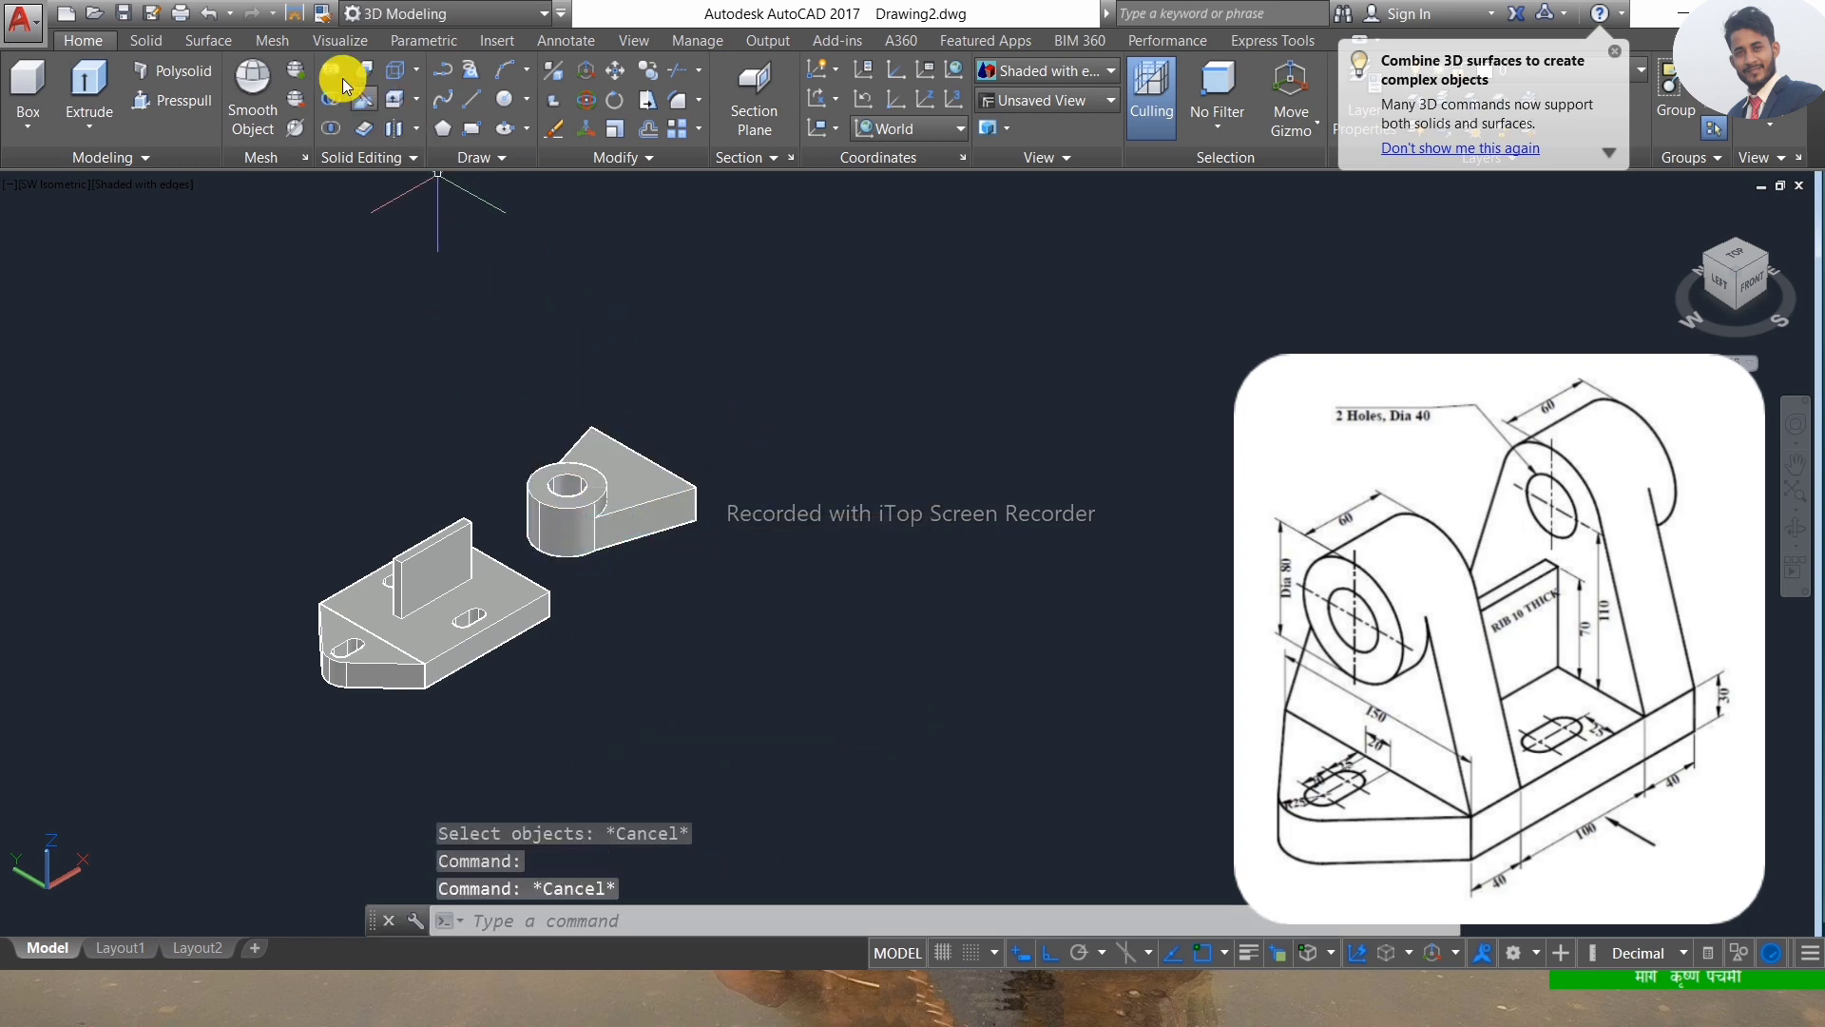
Union the triangular web and boss cylinder, picking the 3D solid from the overlaps.
click(331, 69)
click(651, 504)
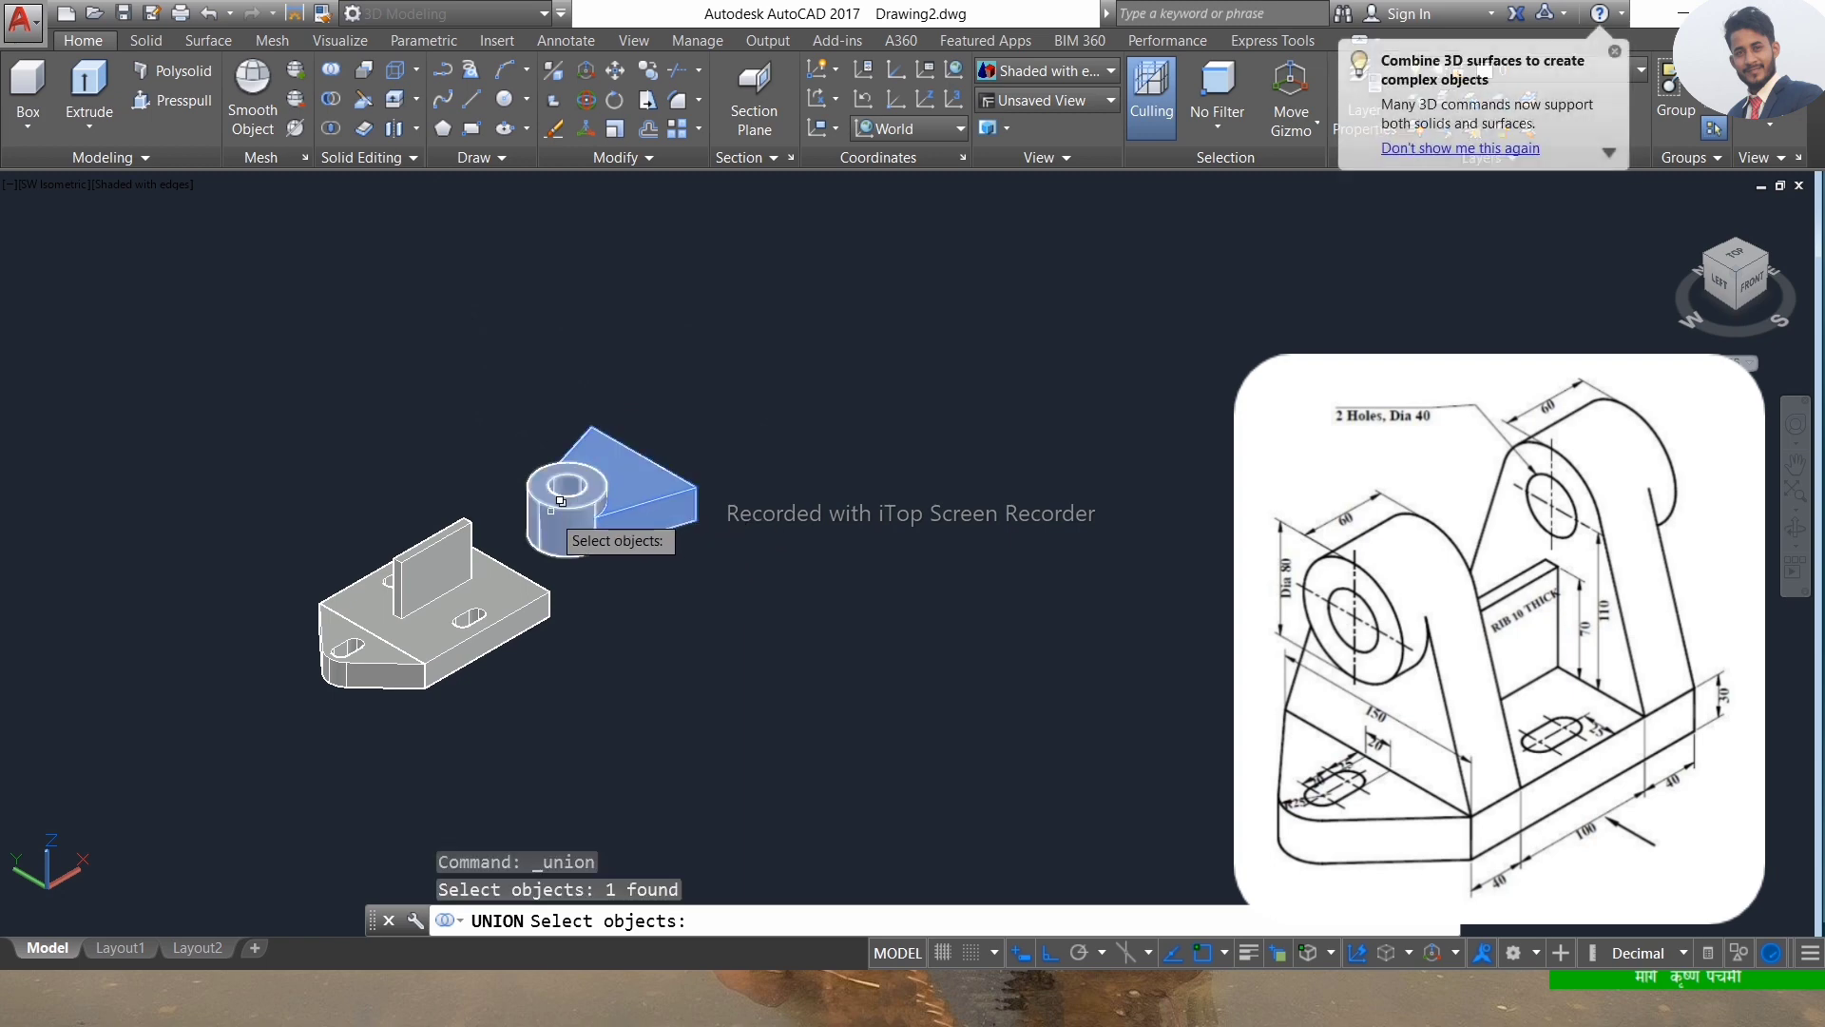
click(563, 504)
click(697, 614)
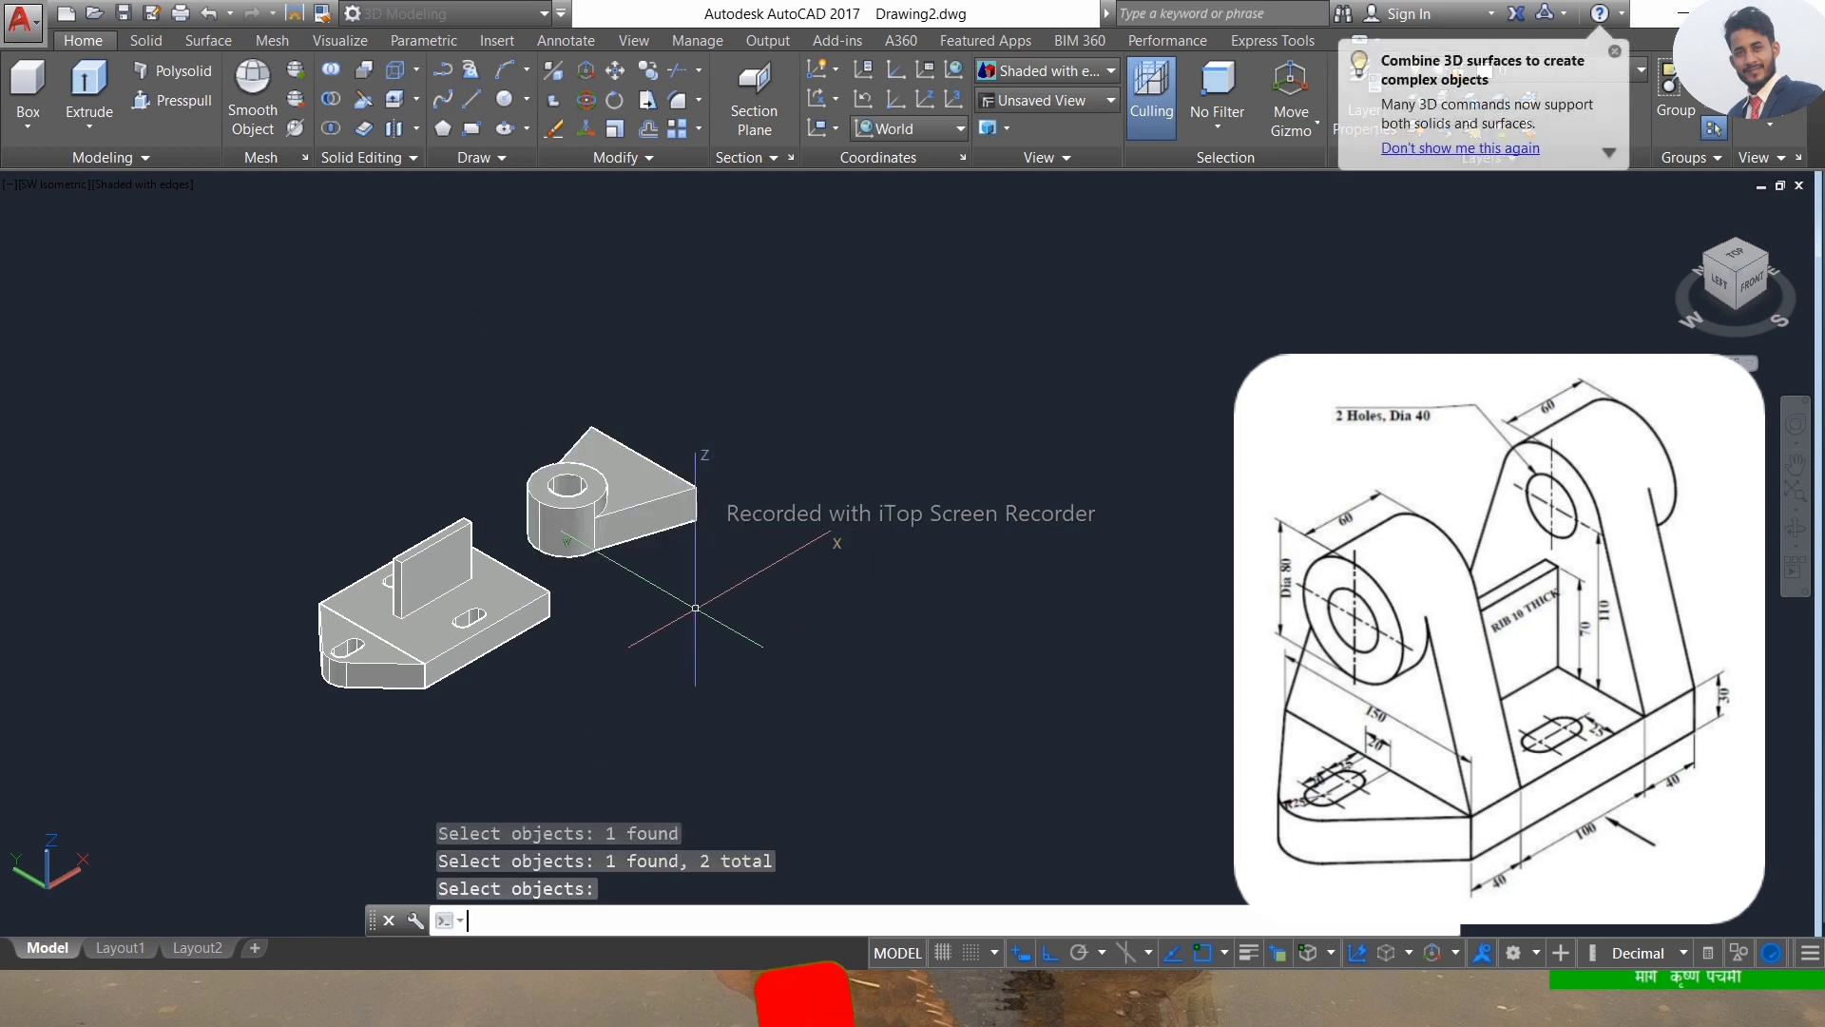
key(Return)
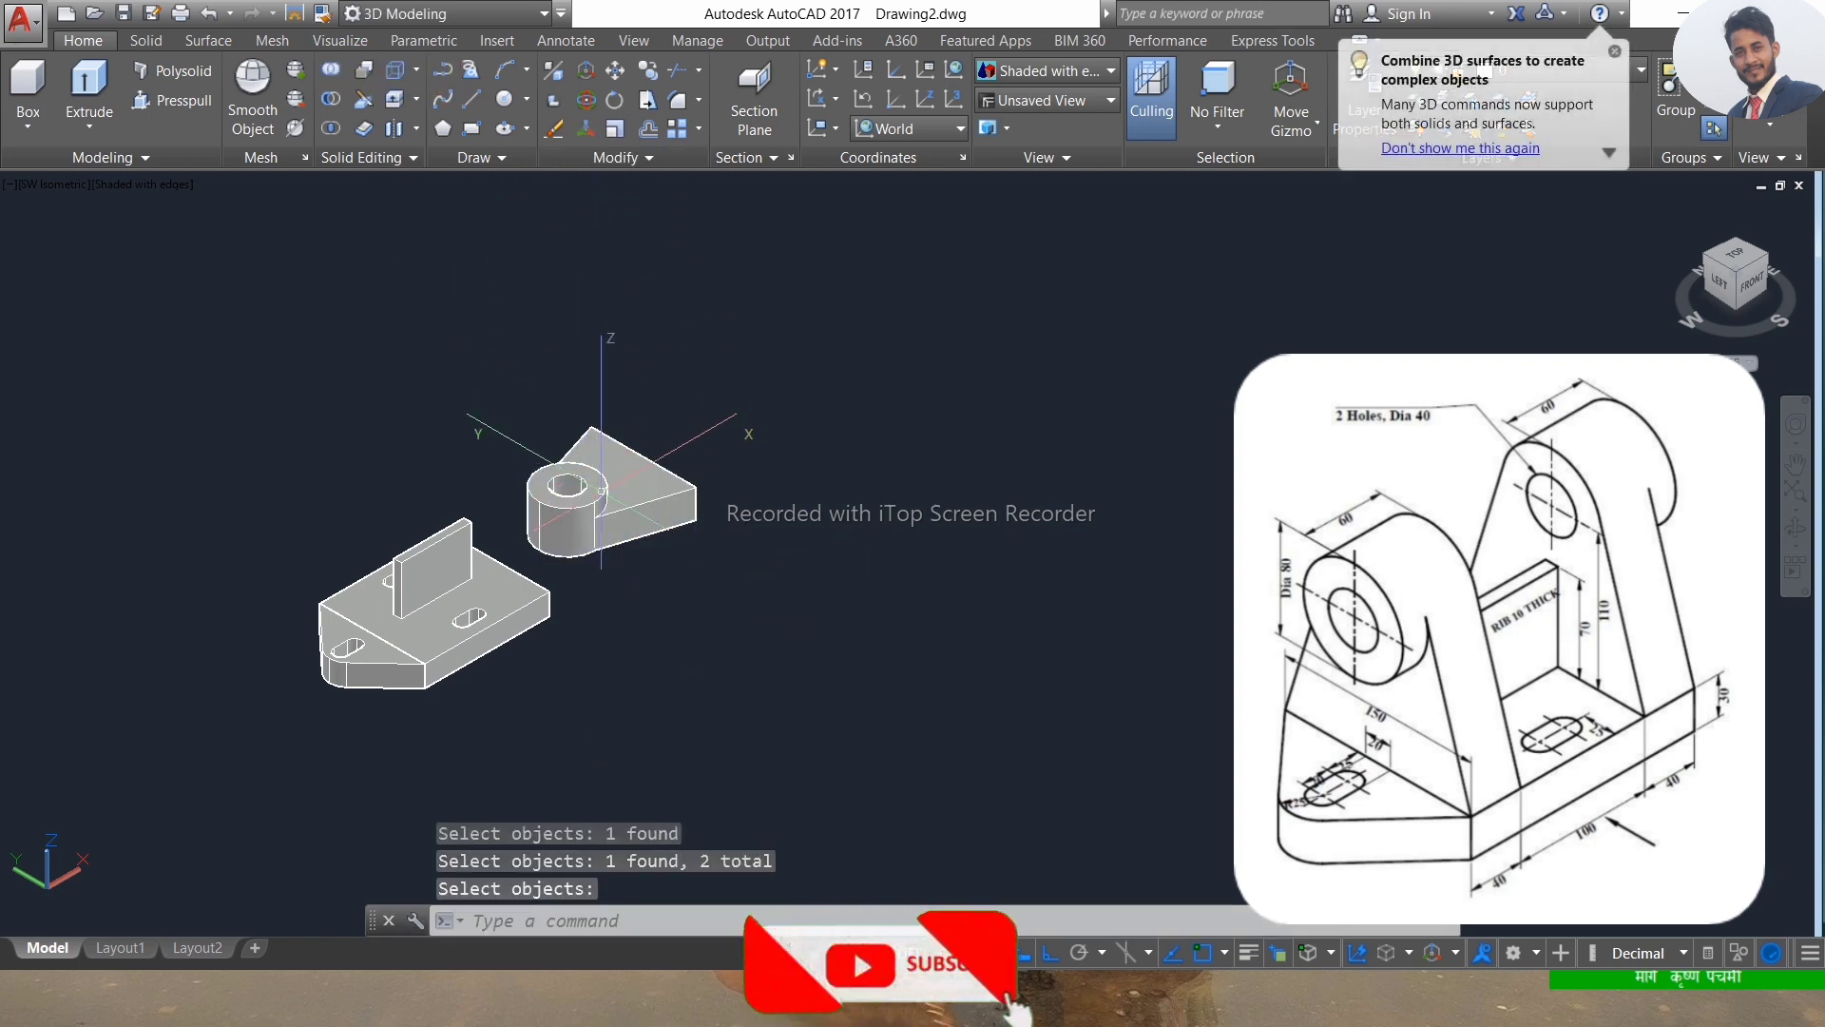
key(Return)
Rotate the joined boss in 3D so it stands upright.
click(585, 99)
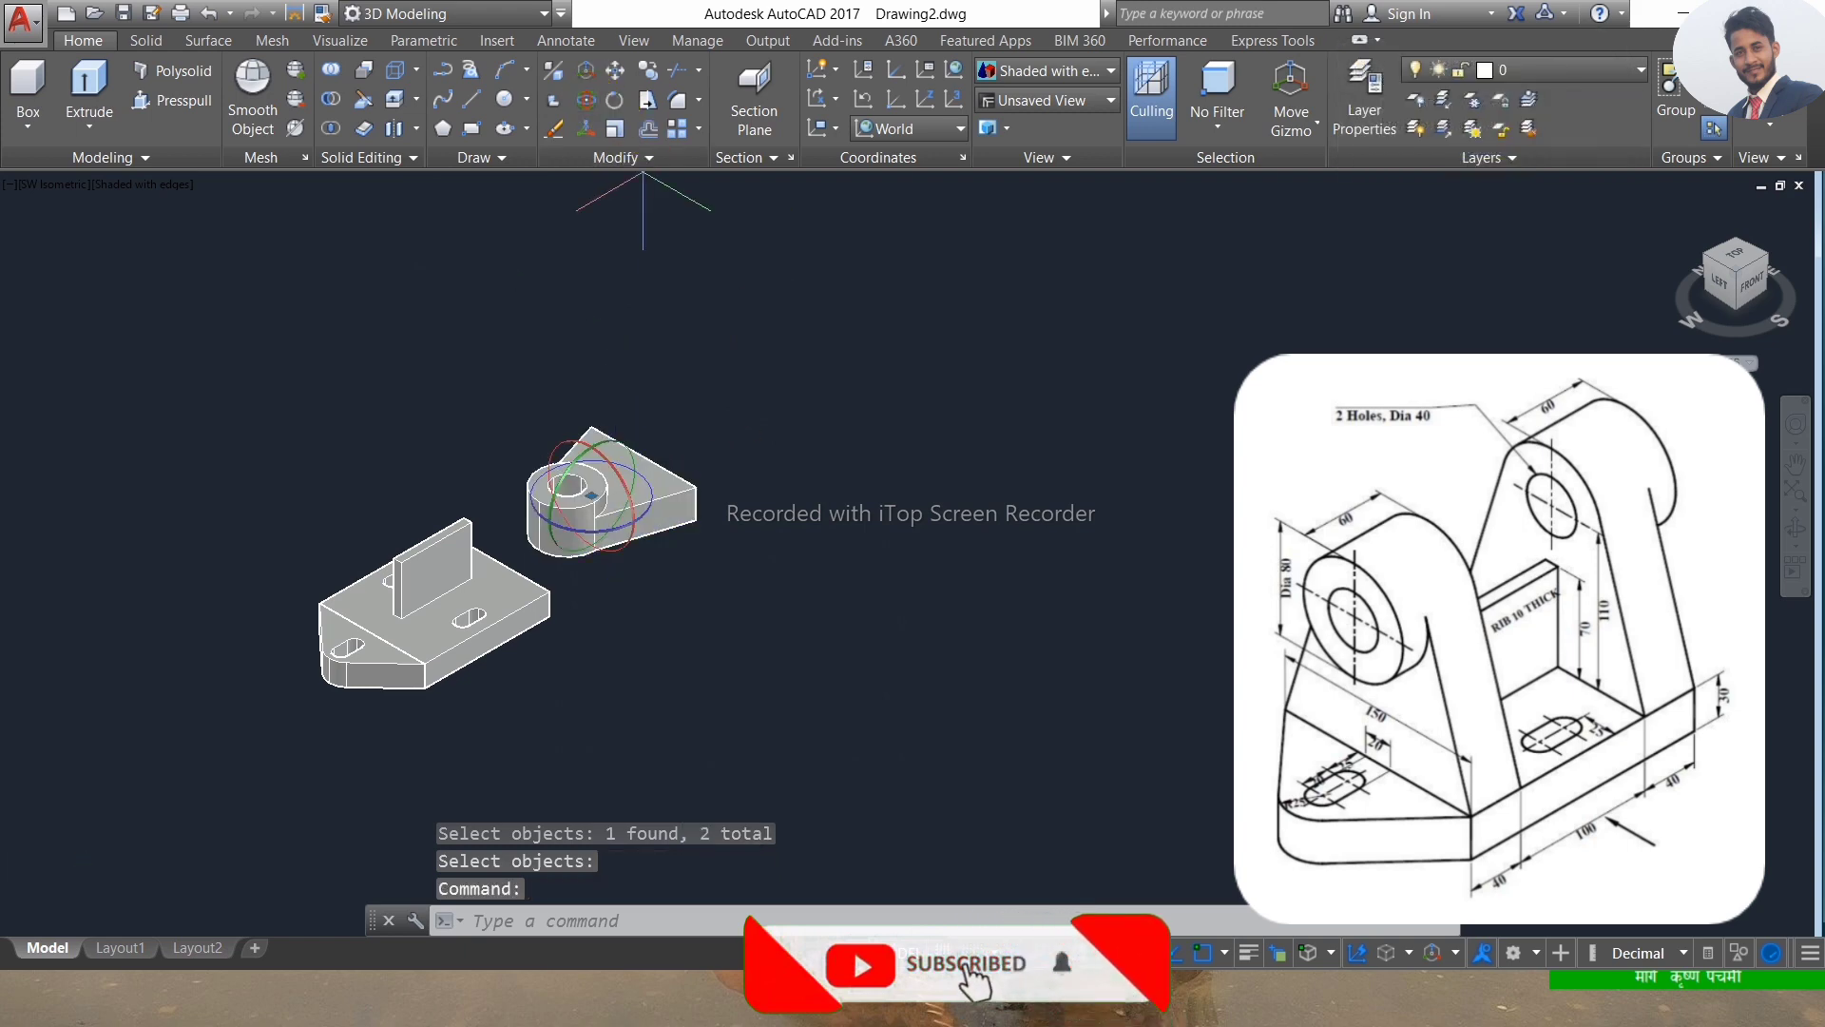
click(571, 476)
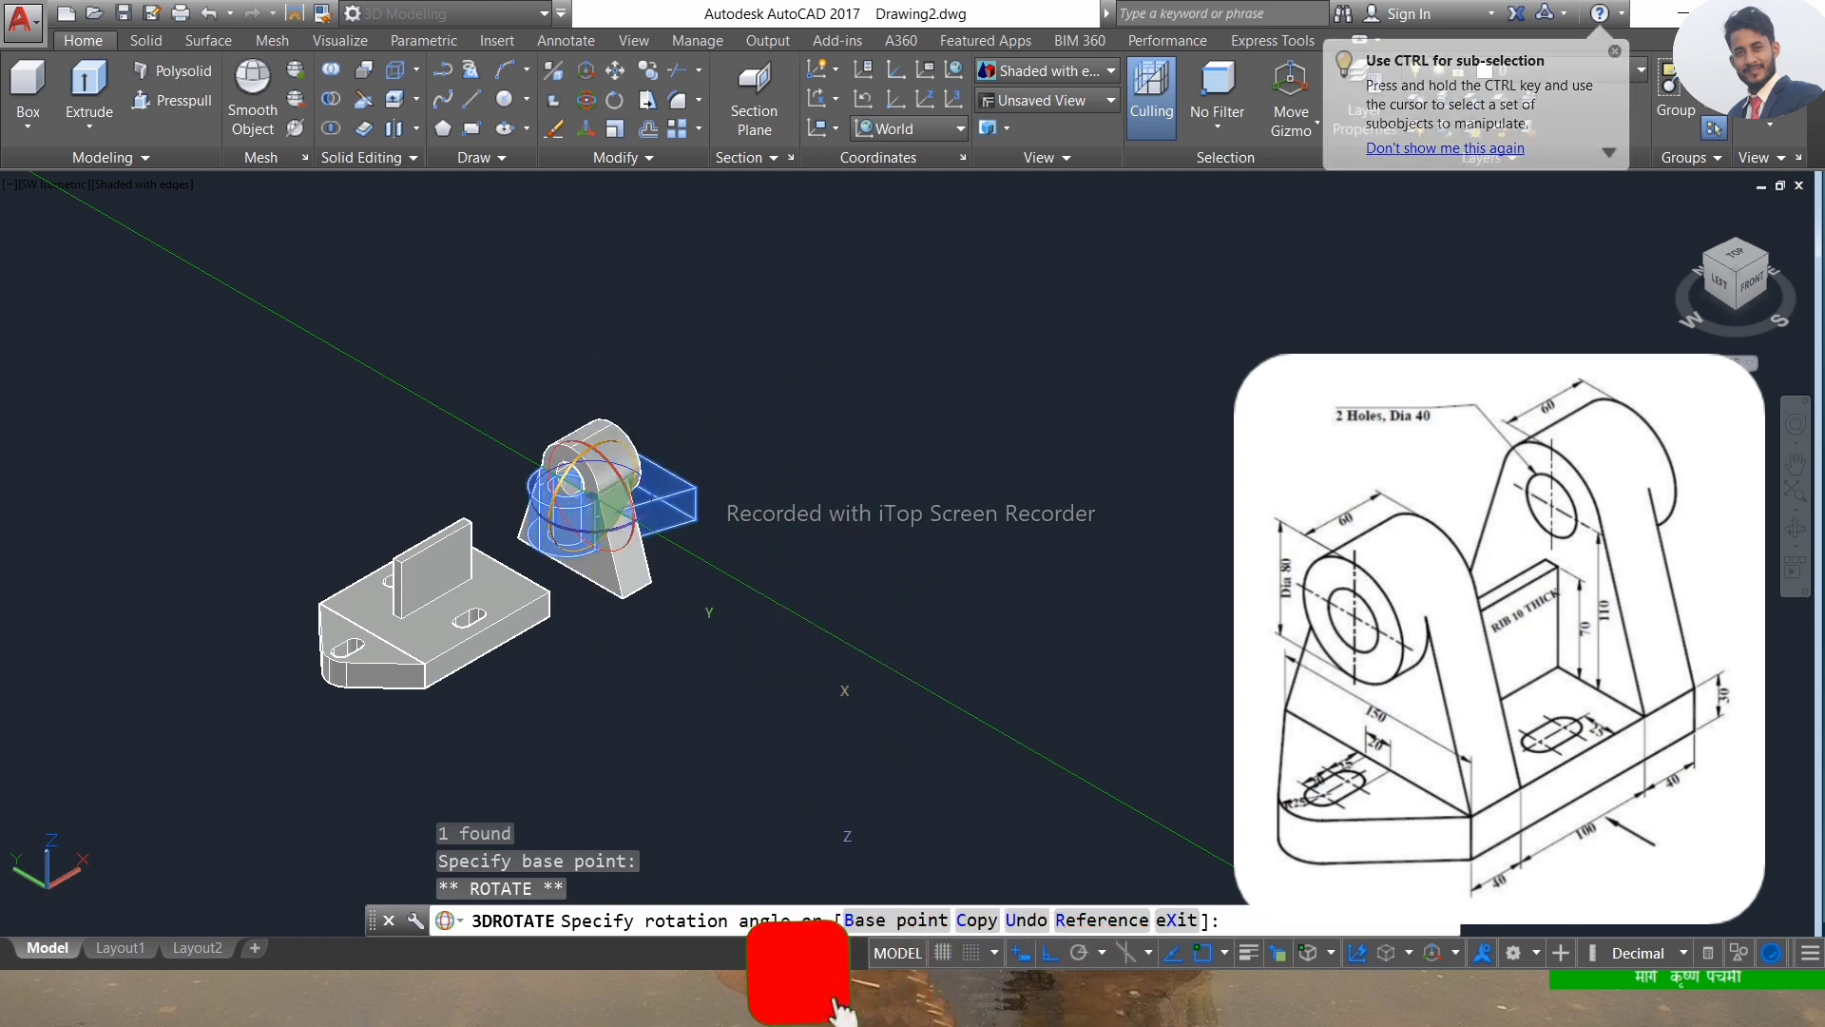
click(642, 511)
scroll(589, 582, up, 3)
text(co)
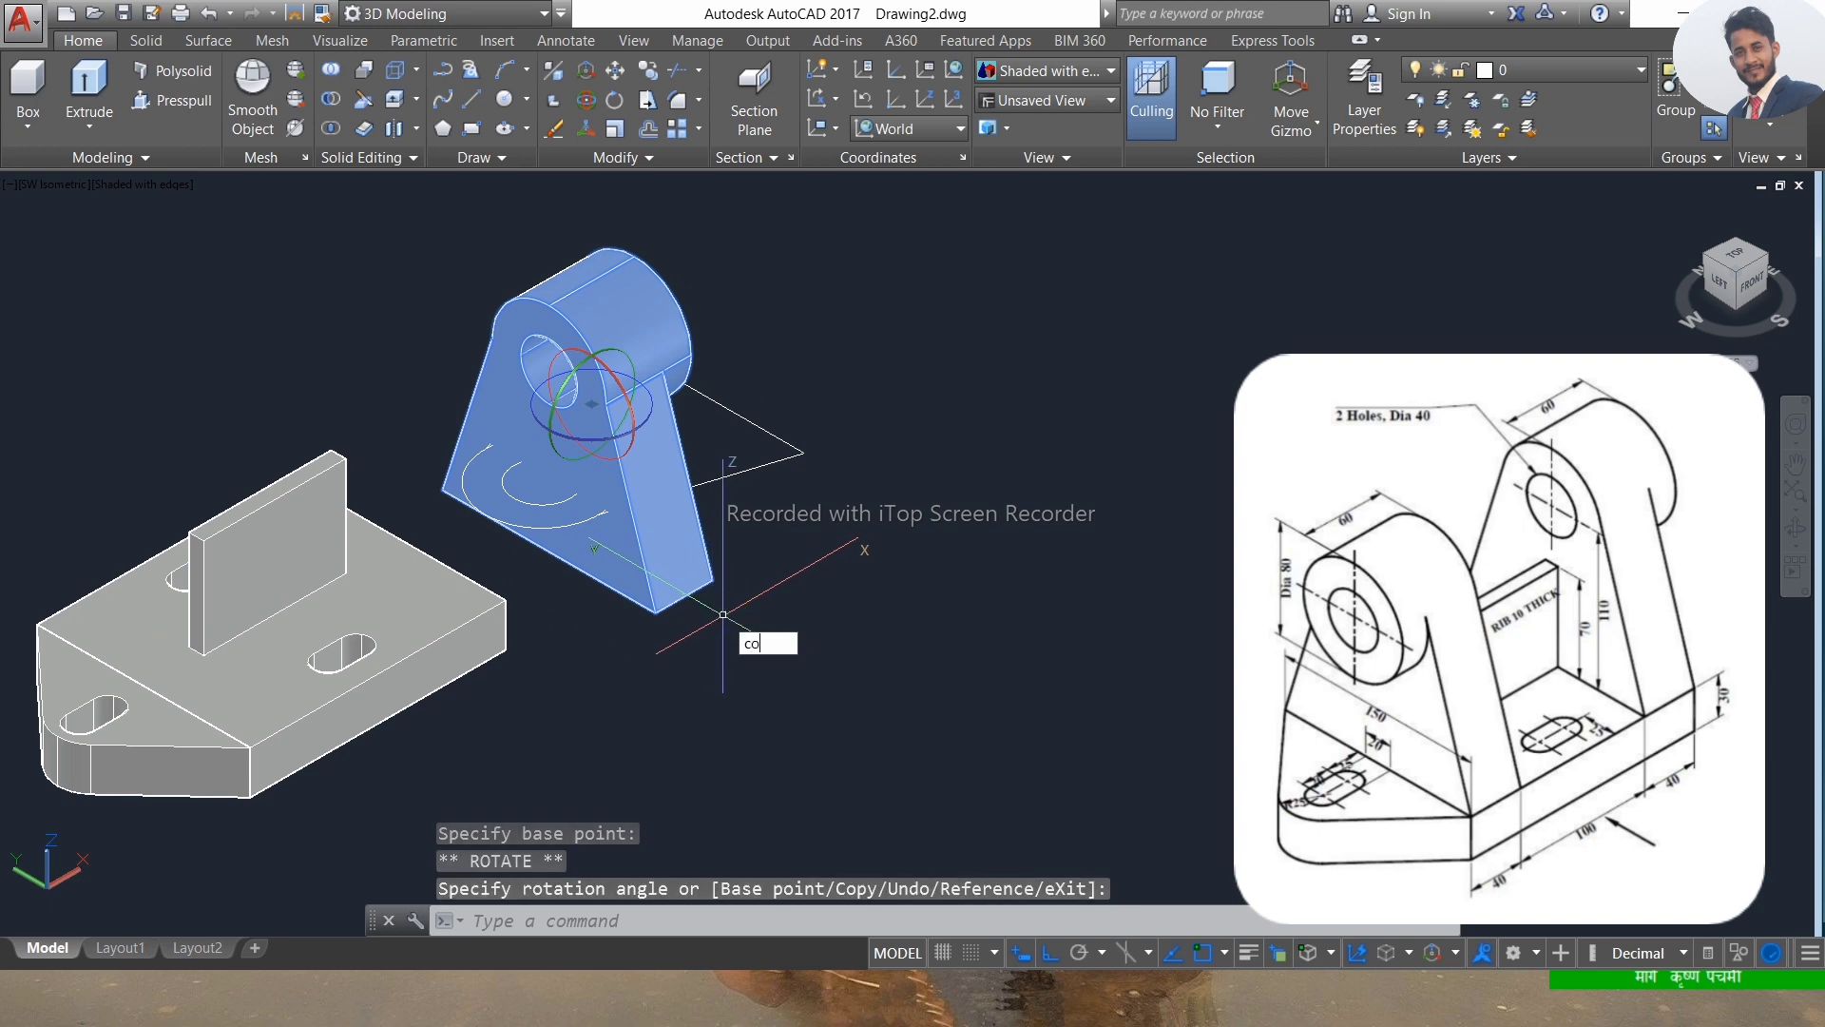
Copy the upright boss from its bottom corner onto the end of the base.
key(Return)
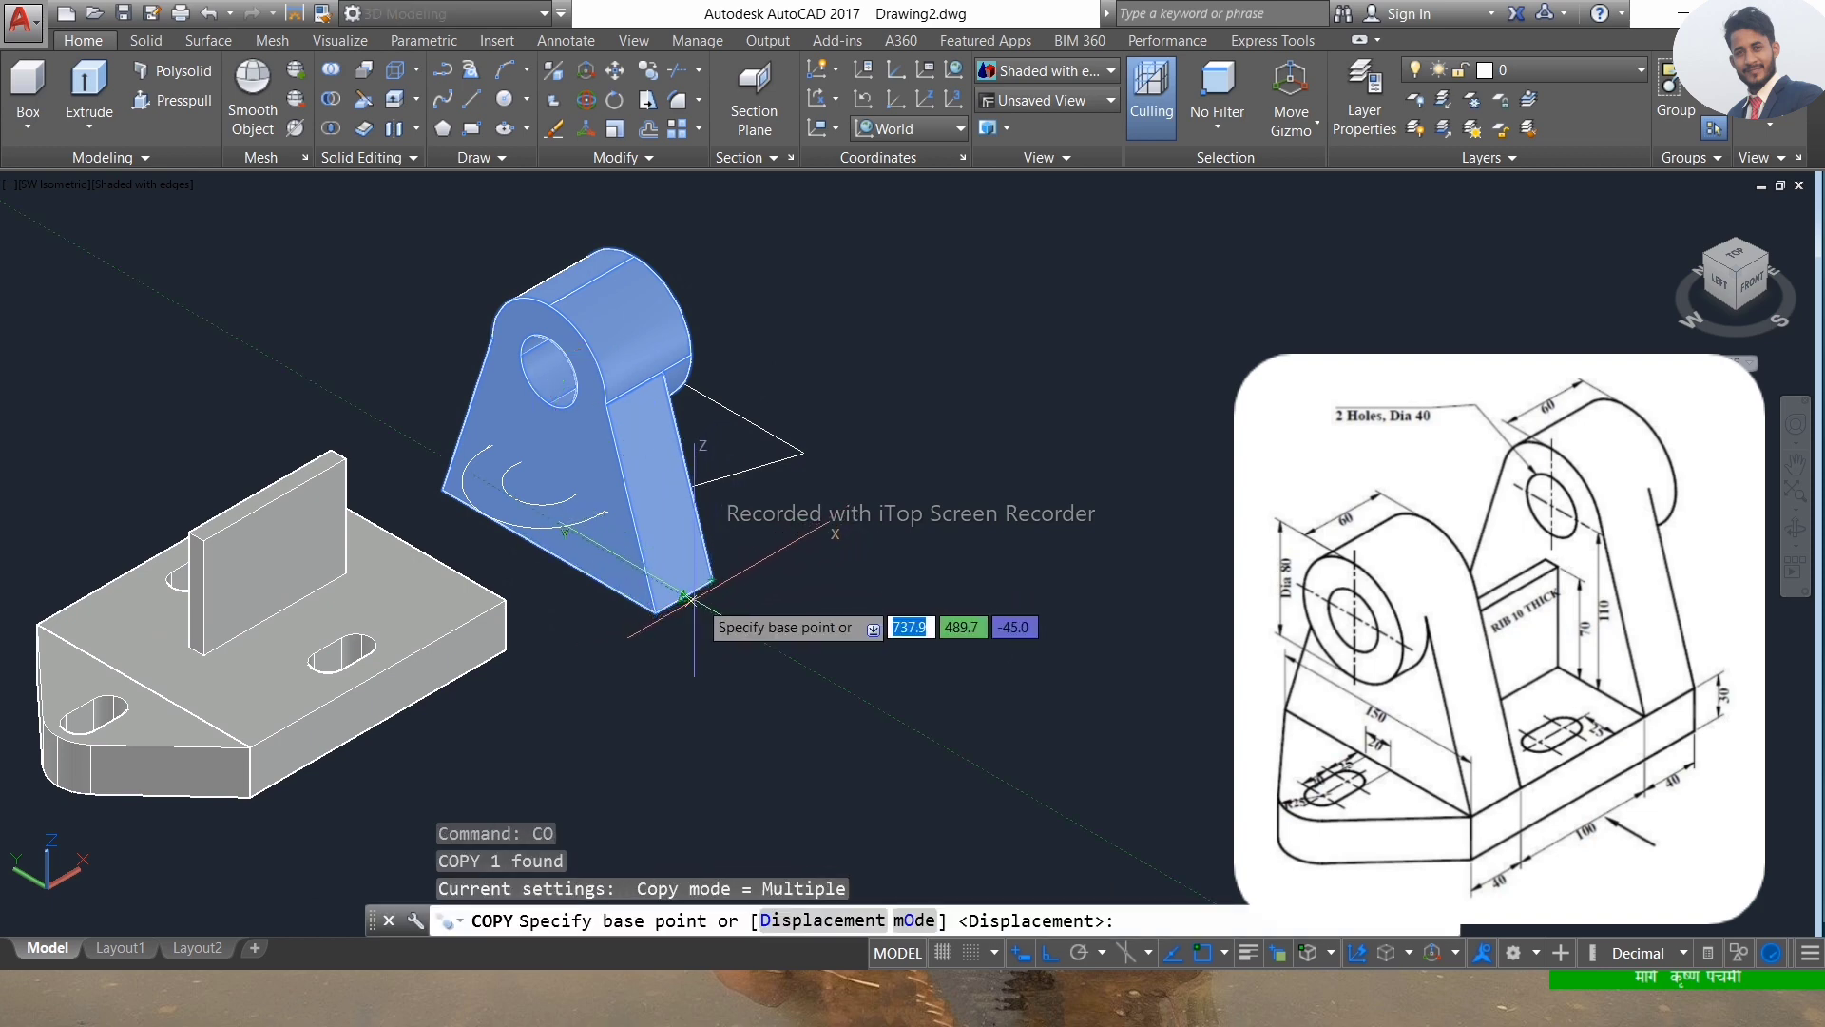
click(711, 579)
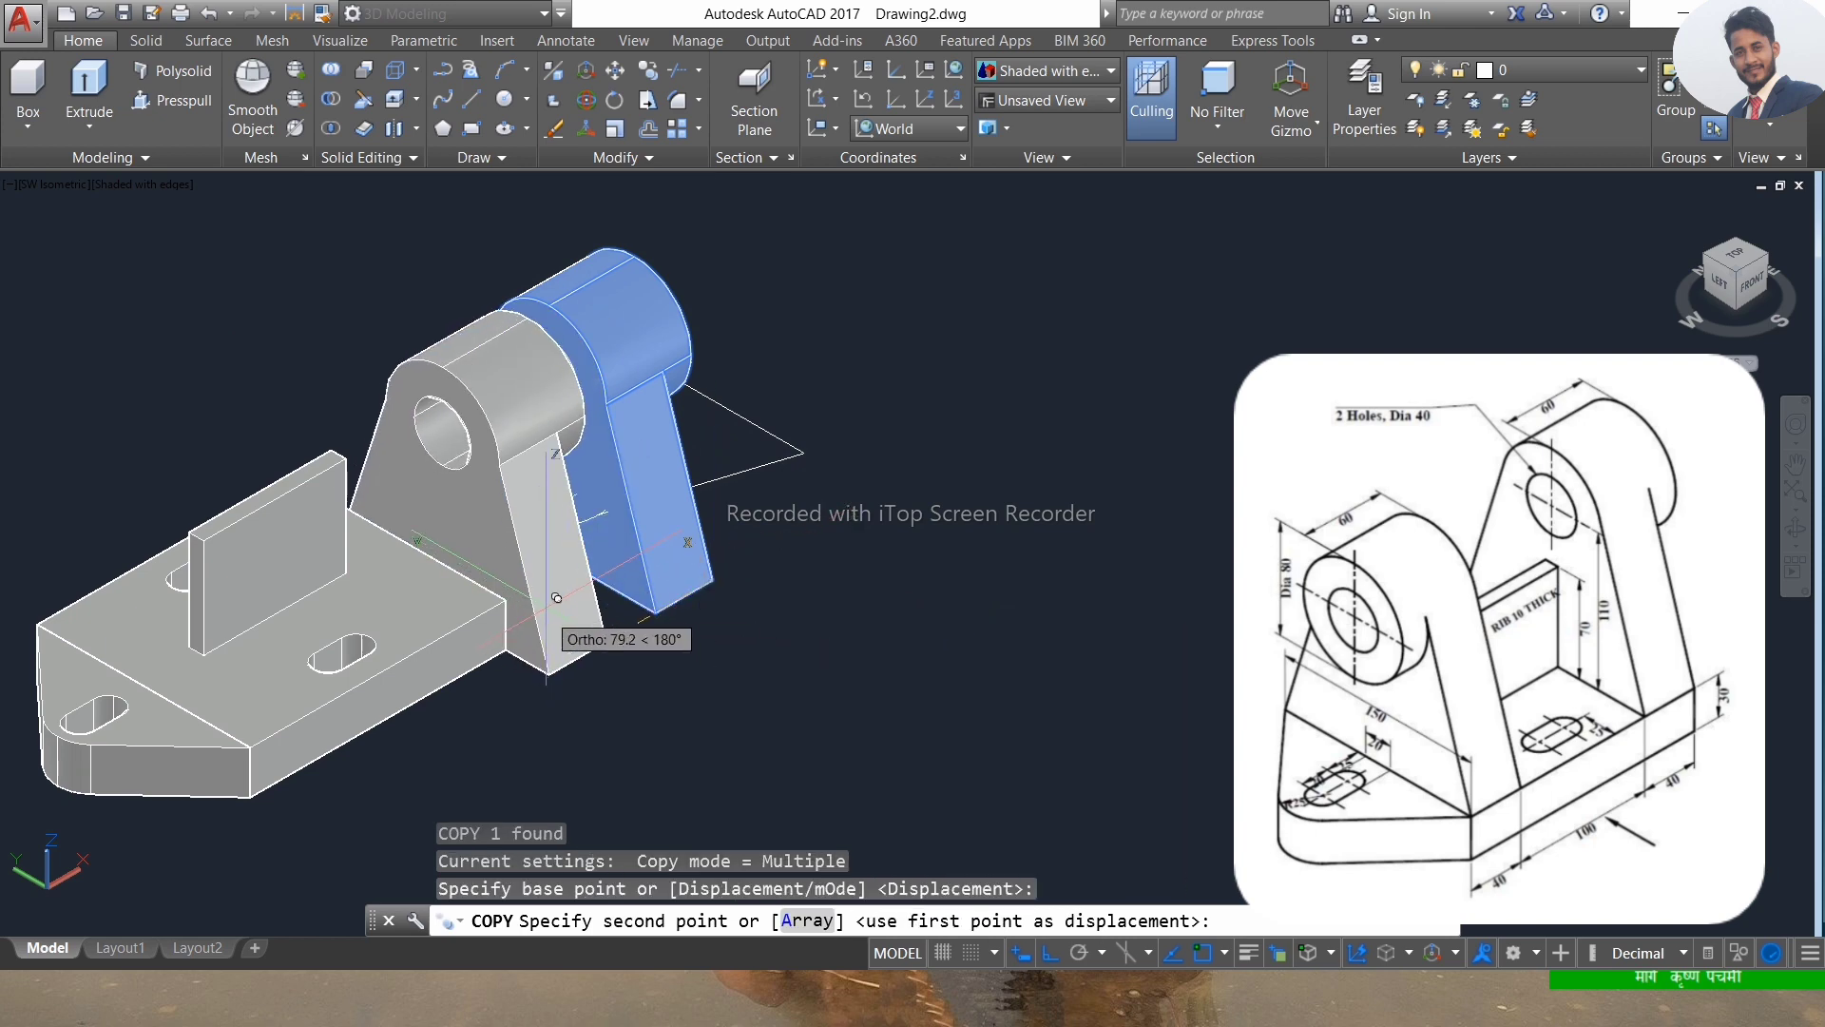
click(511, 591)
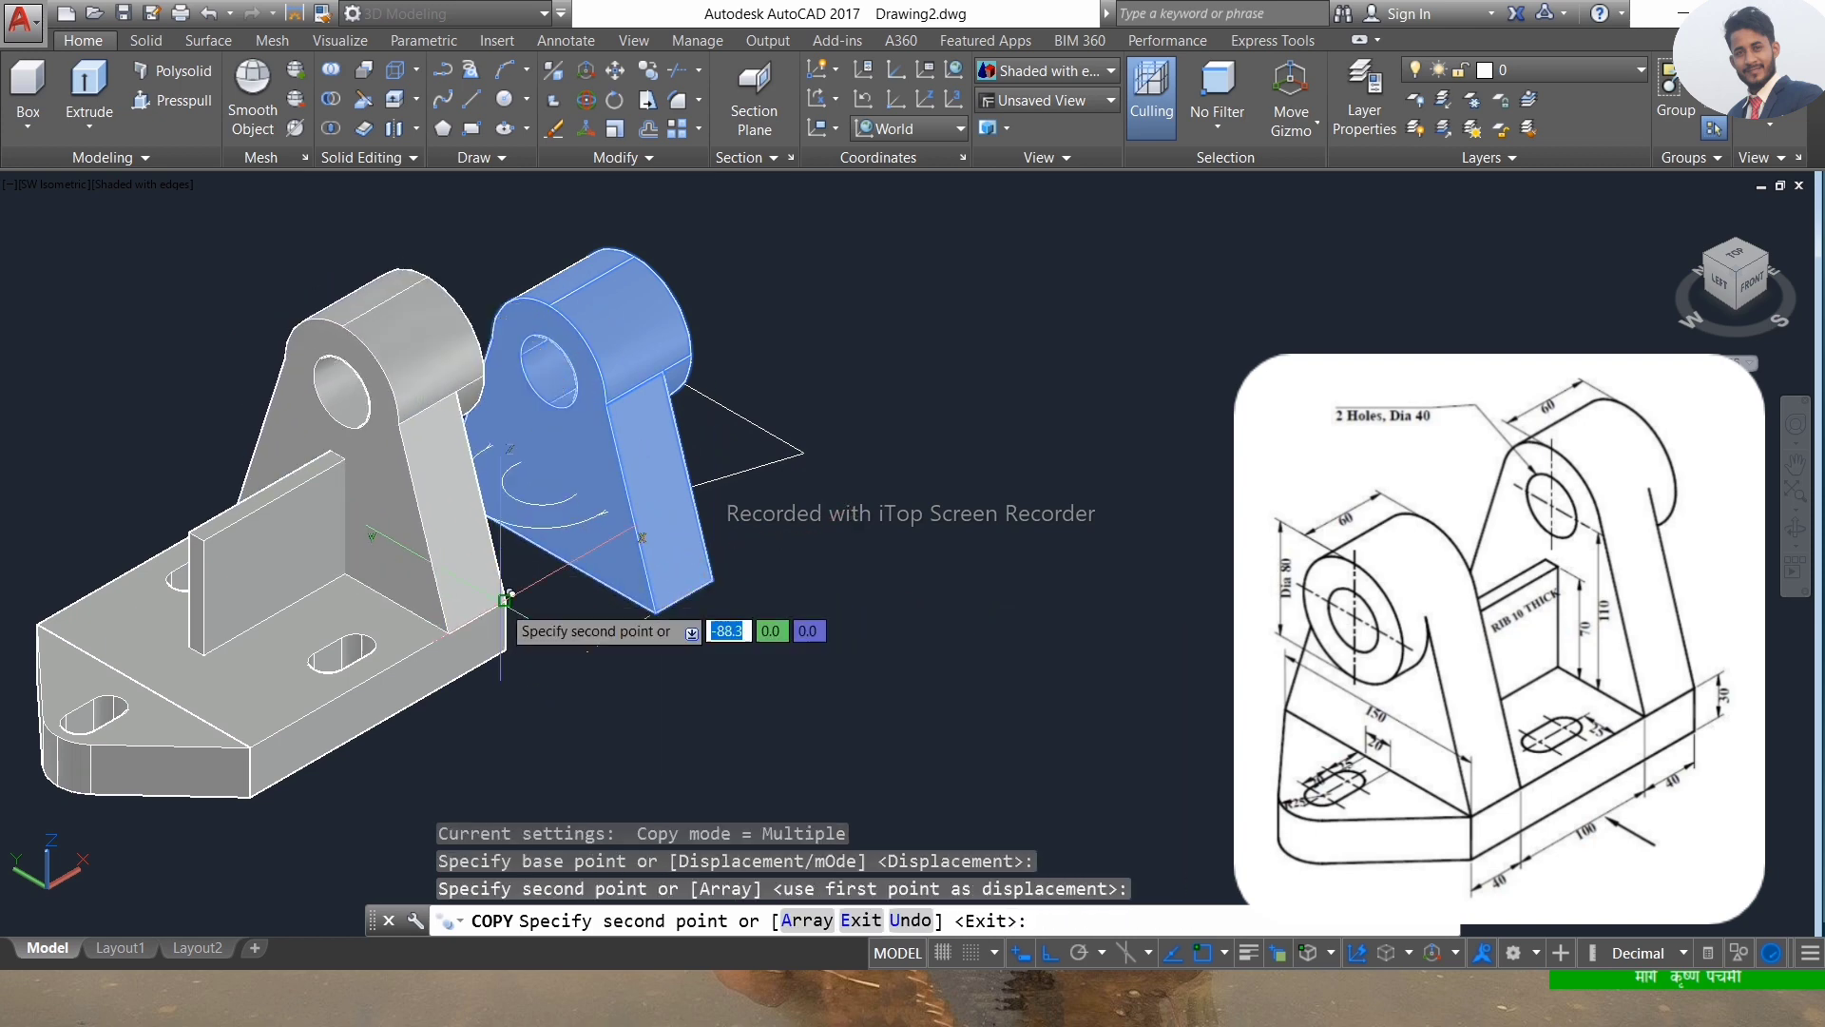
scroll(565, 315, down, 2)
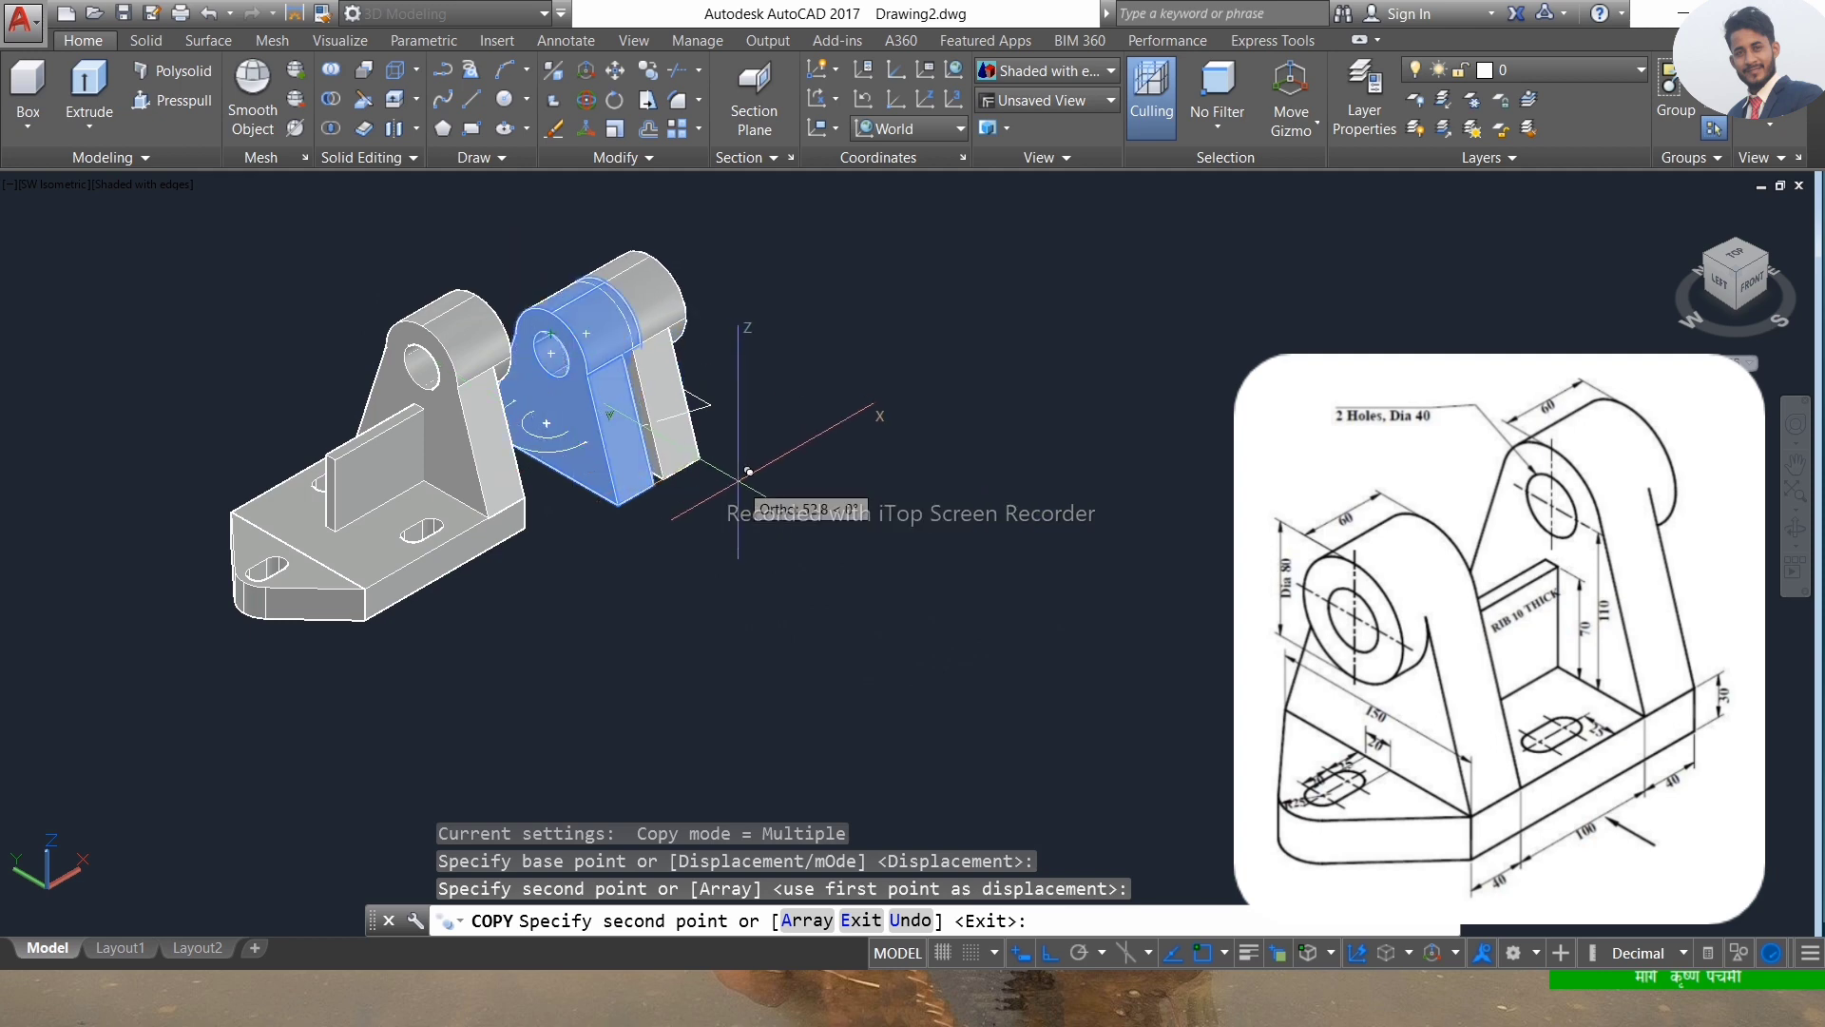
key(Escape)
click(613, 383)
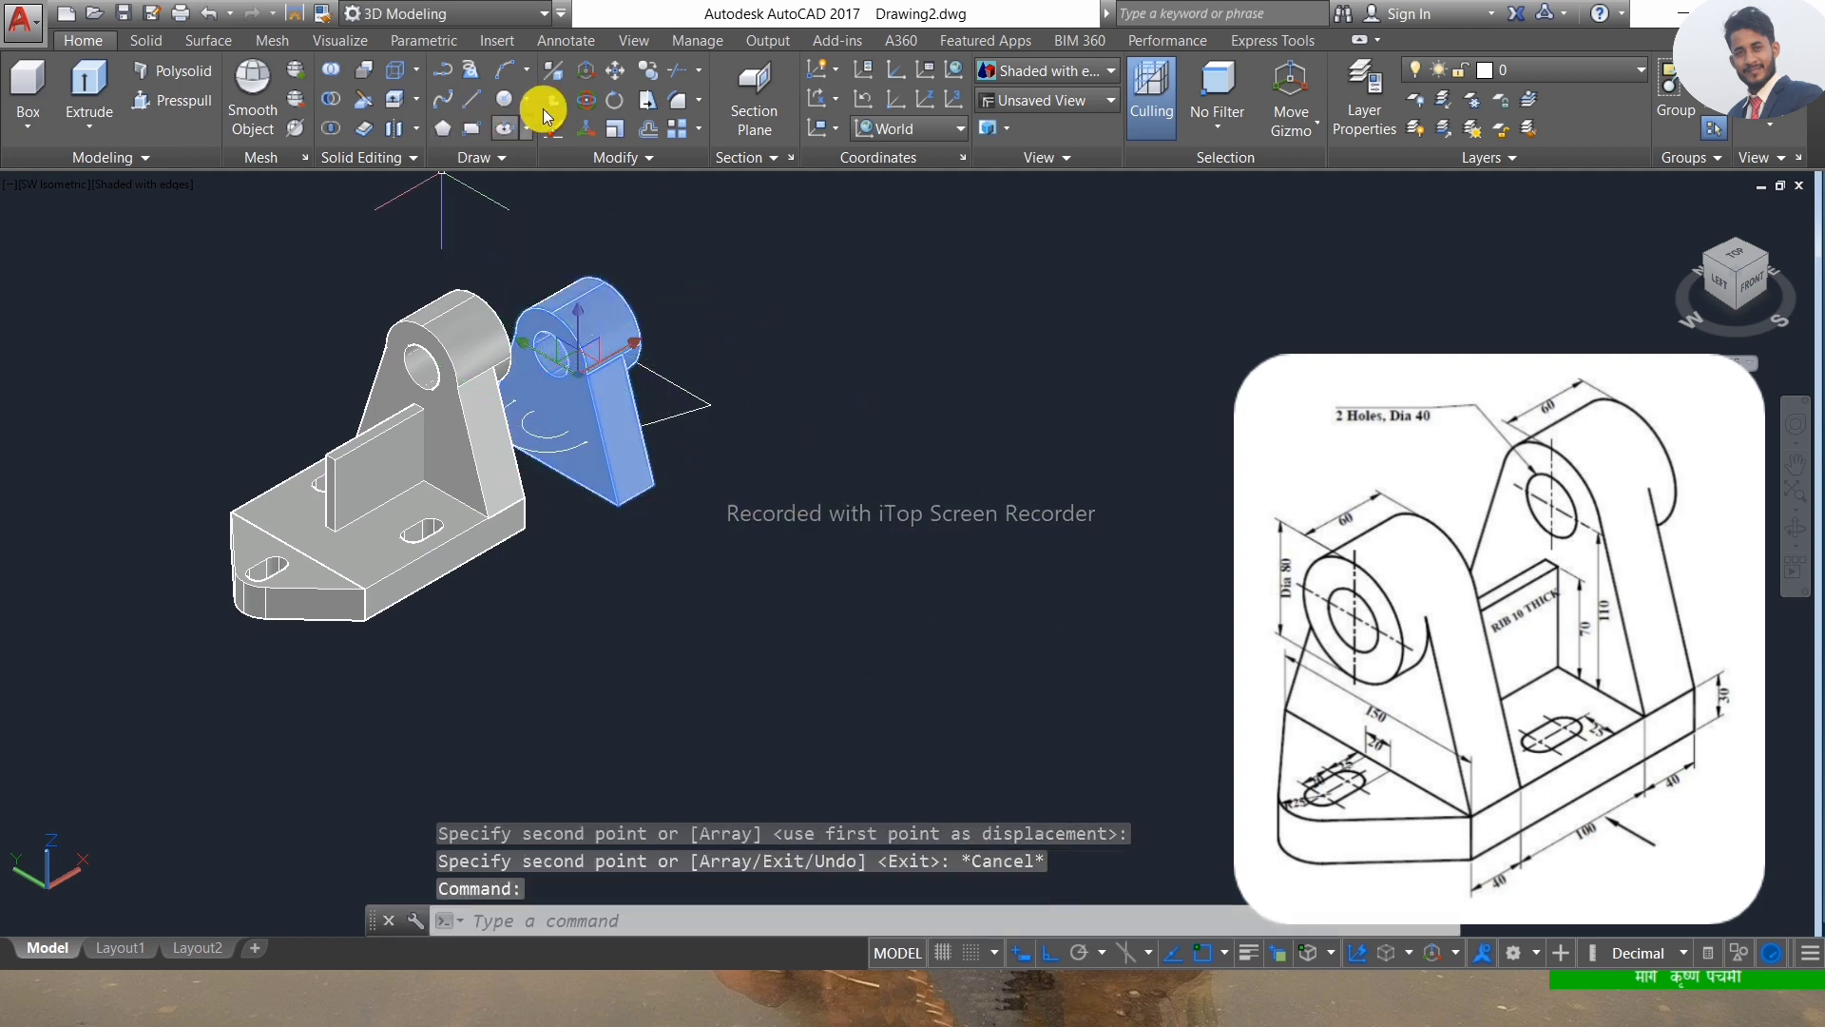
Rotate the second boss 90° twice with 3DROTATE to face the first.
click(585, 100)
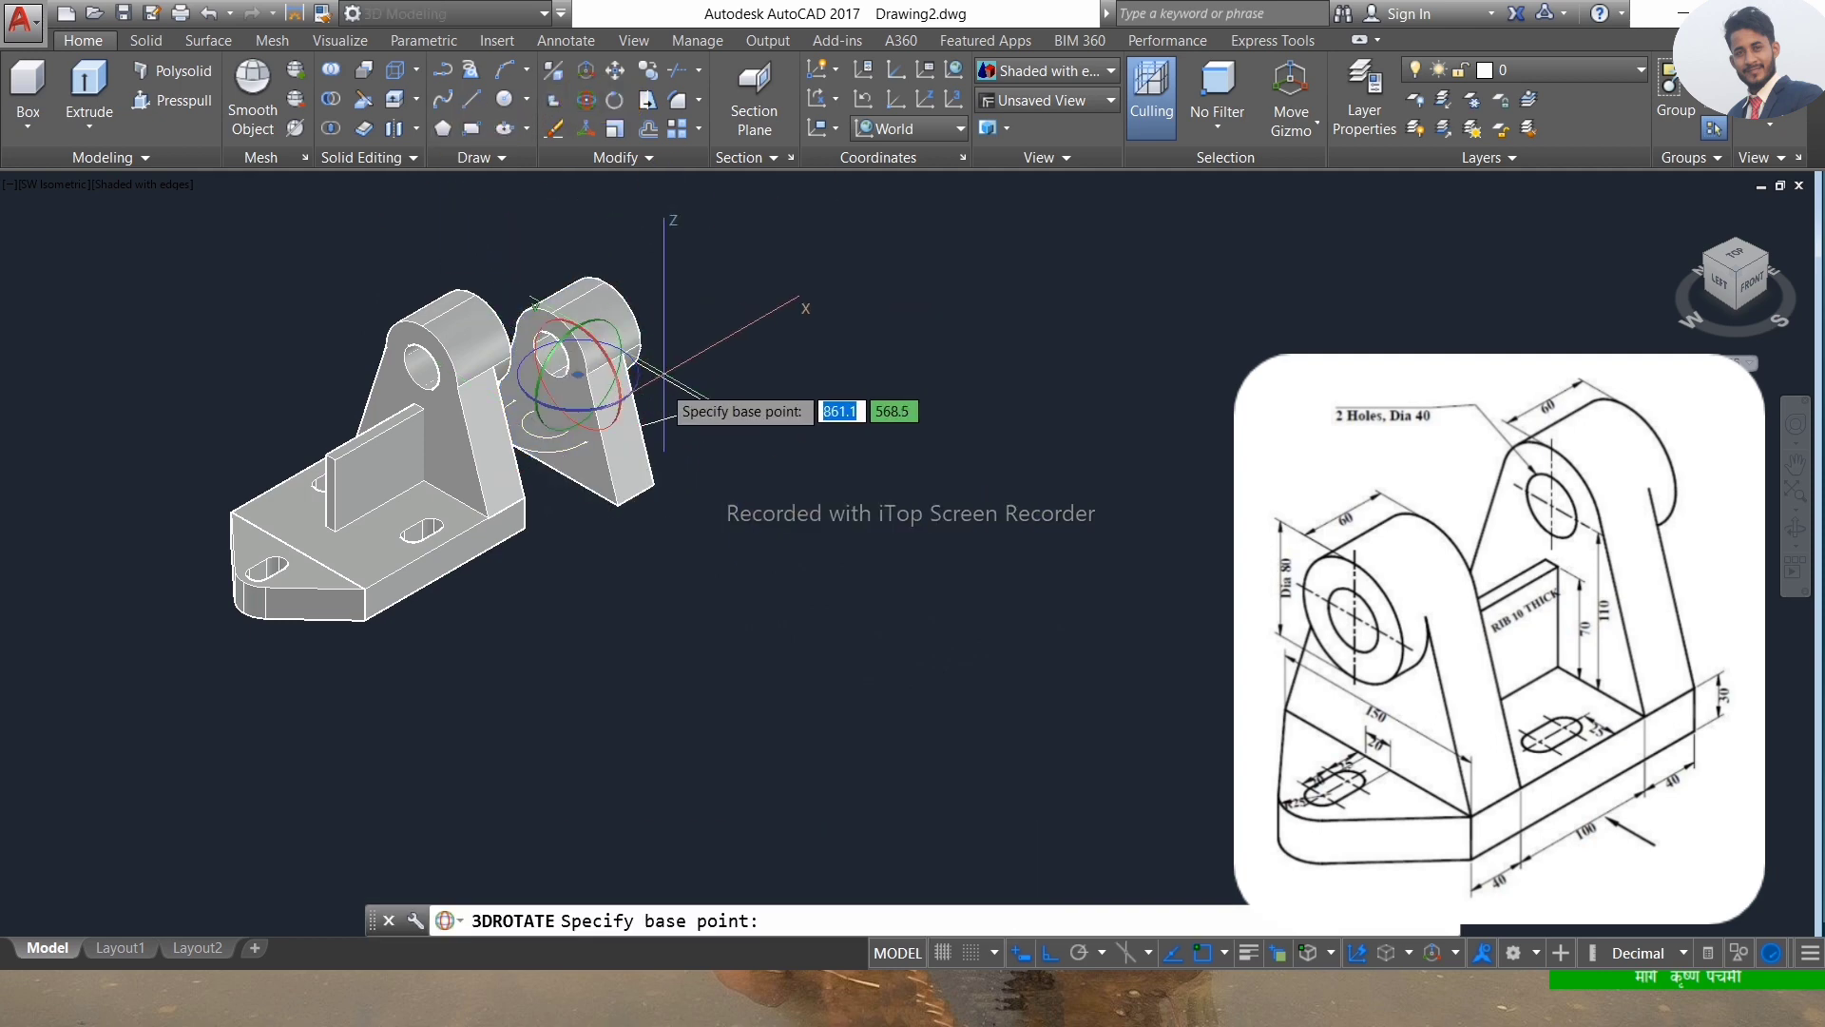
click(597, 411)
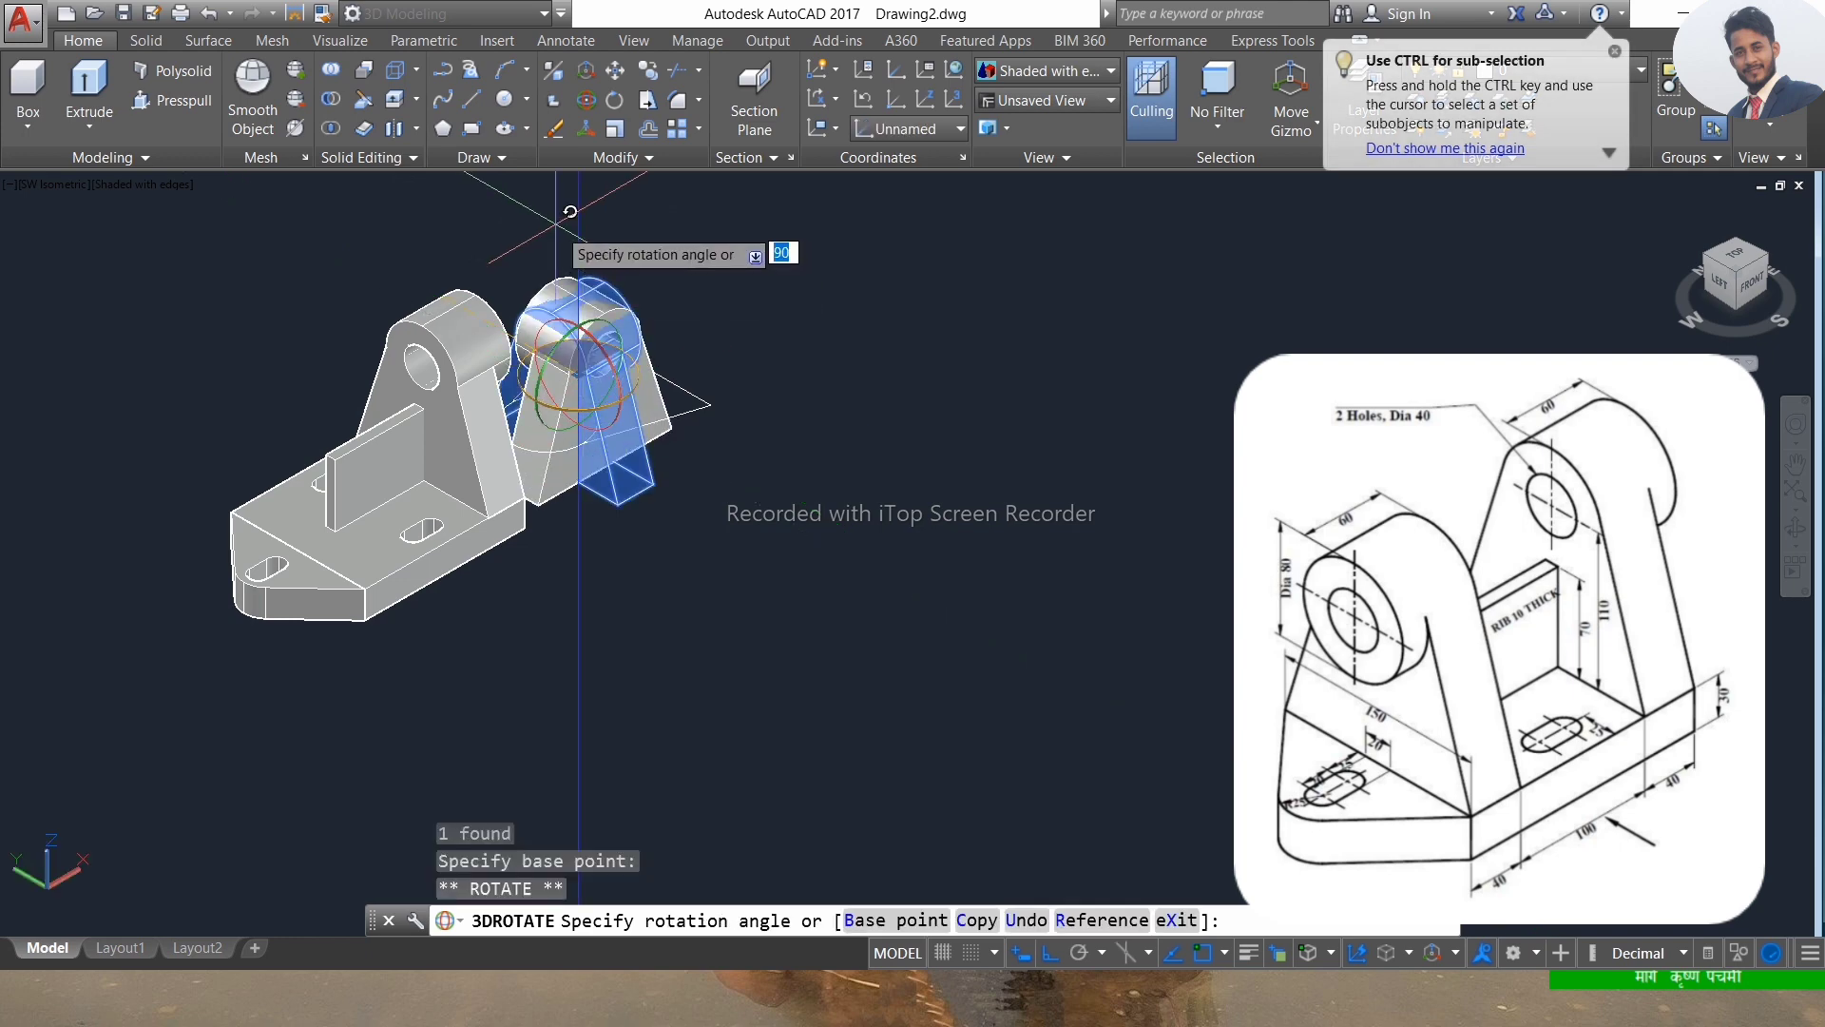
click(571, 211)
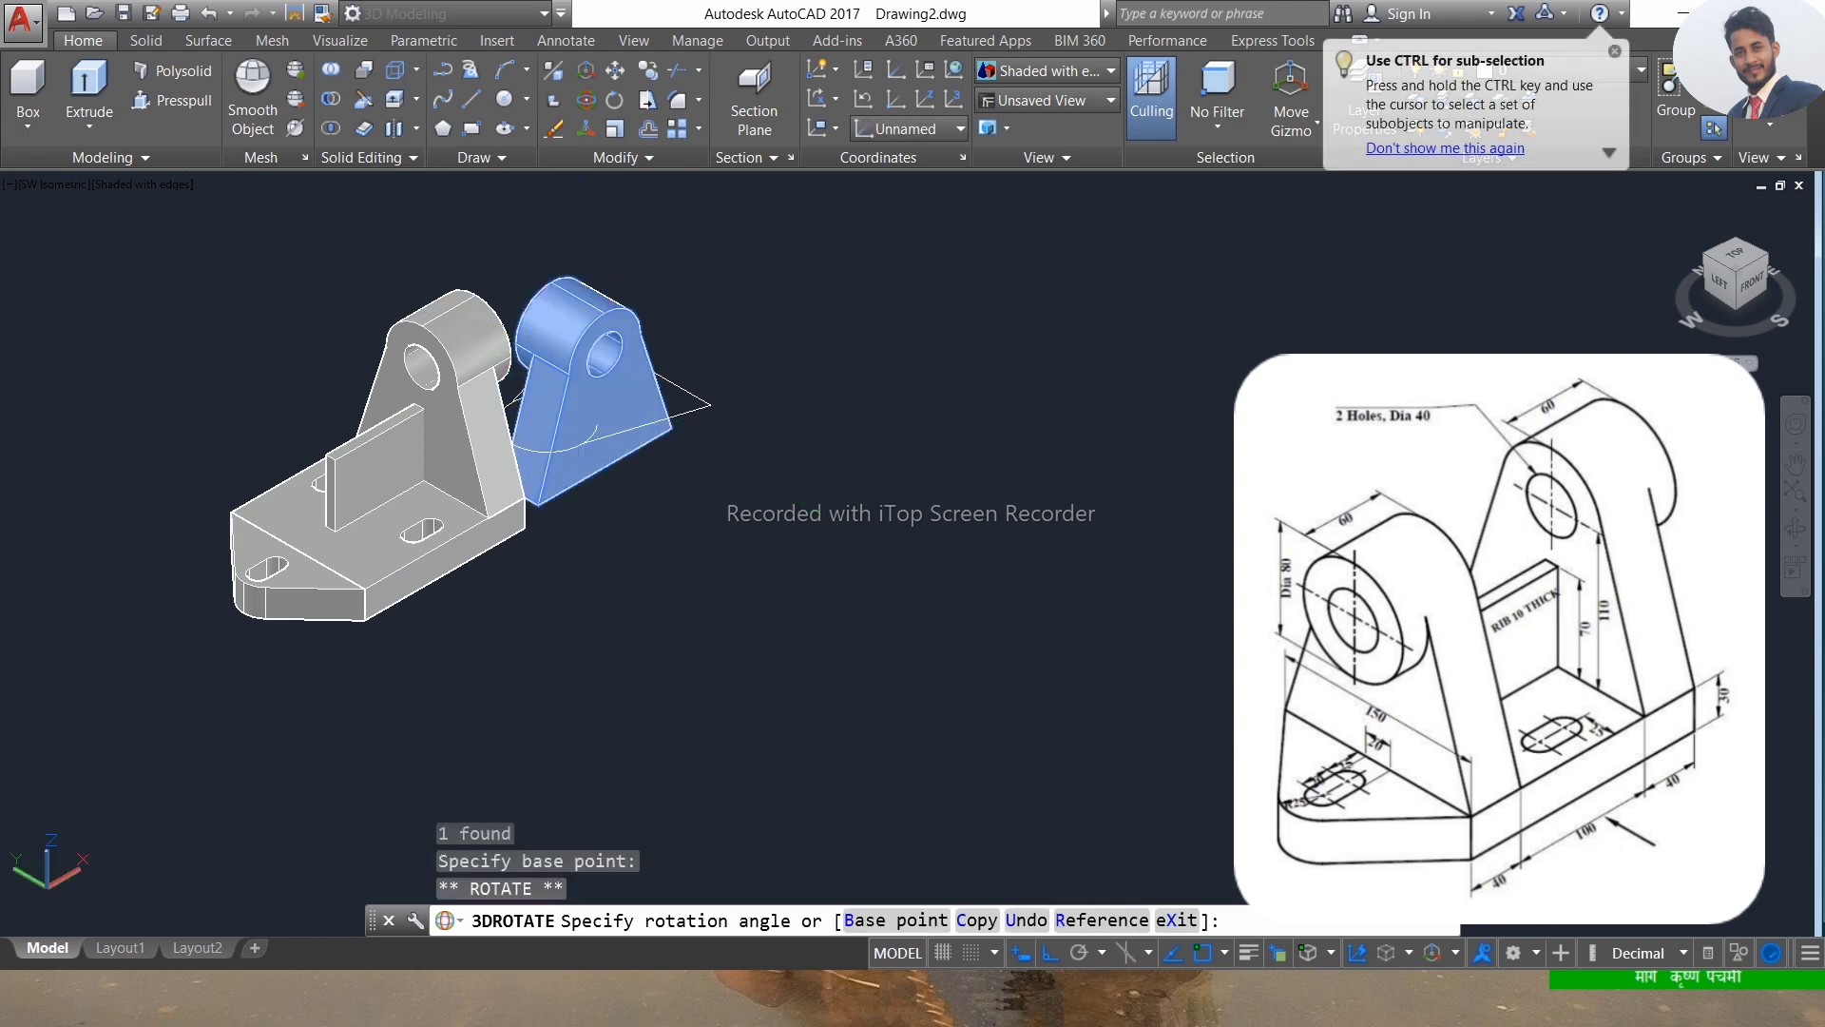
click(597, 418)
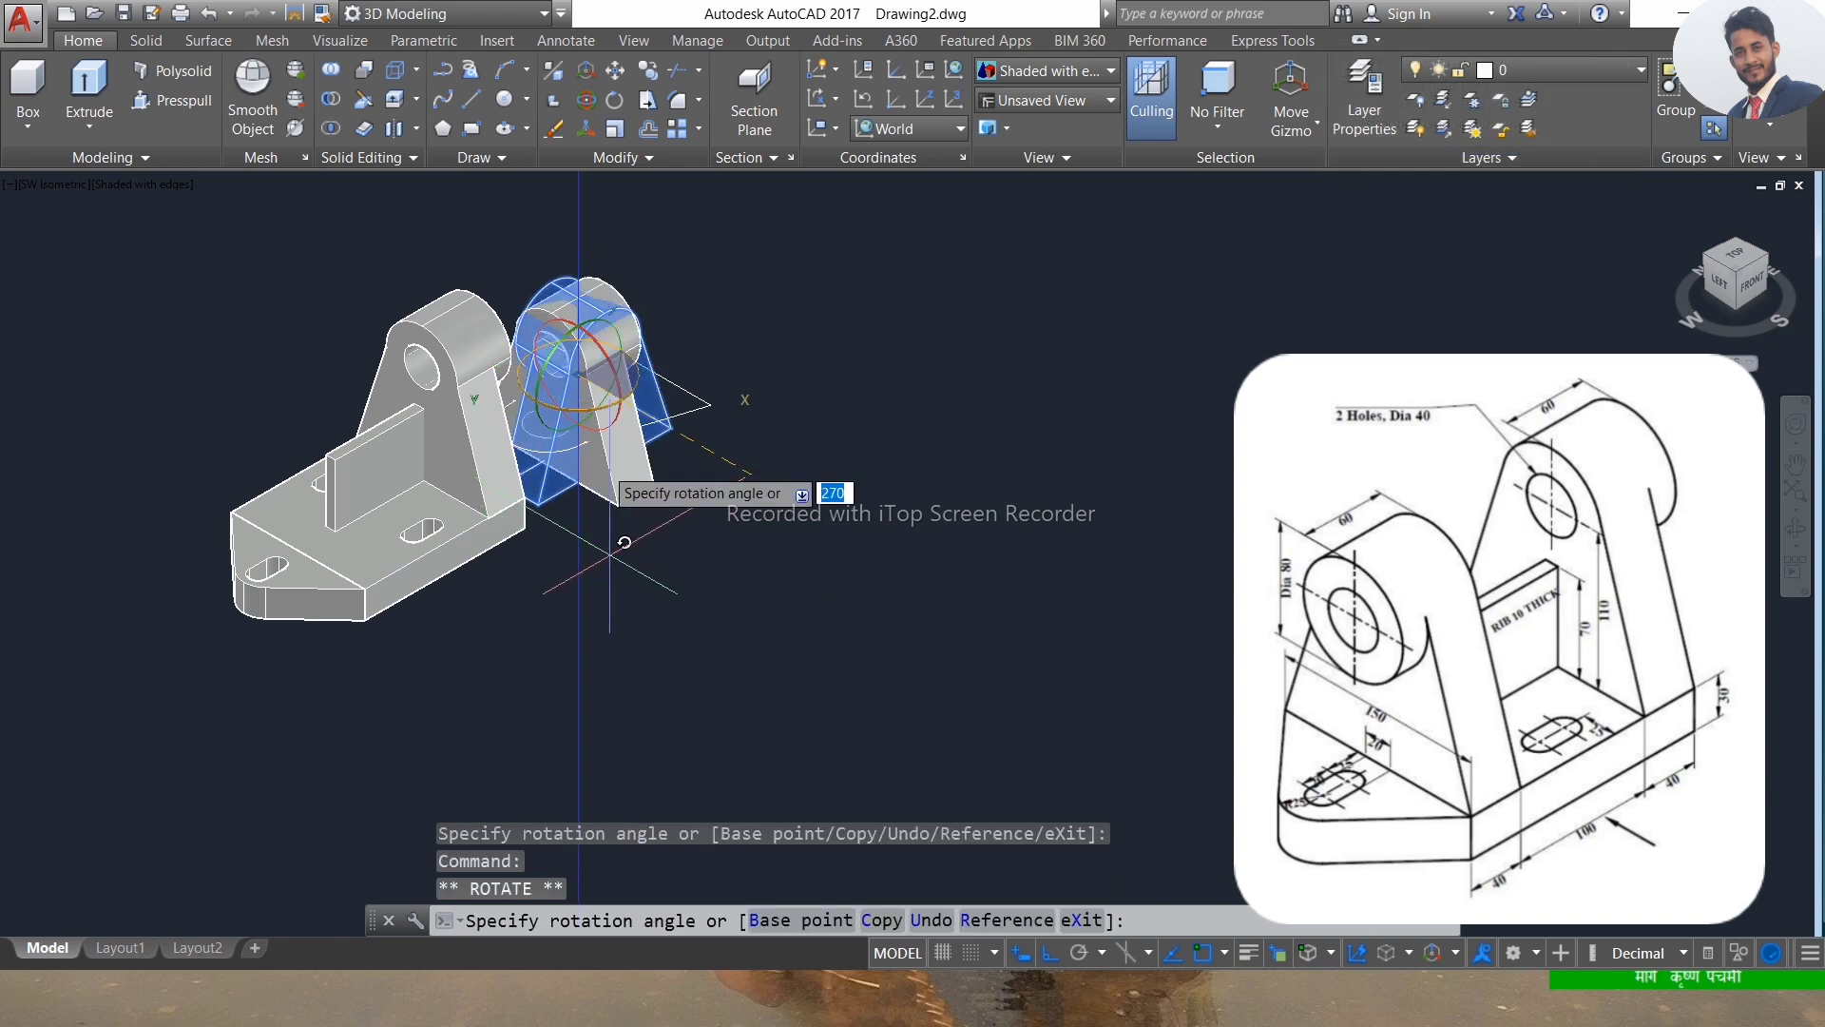
click(544, 173)
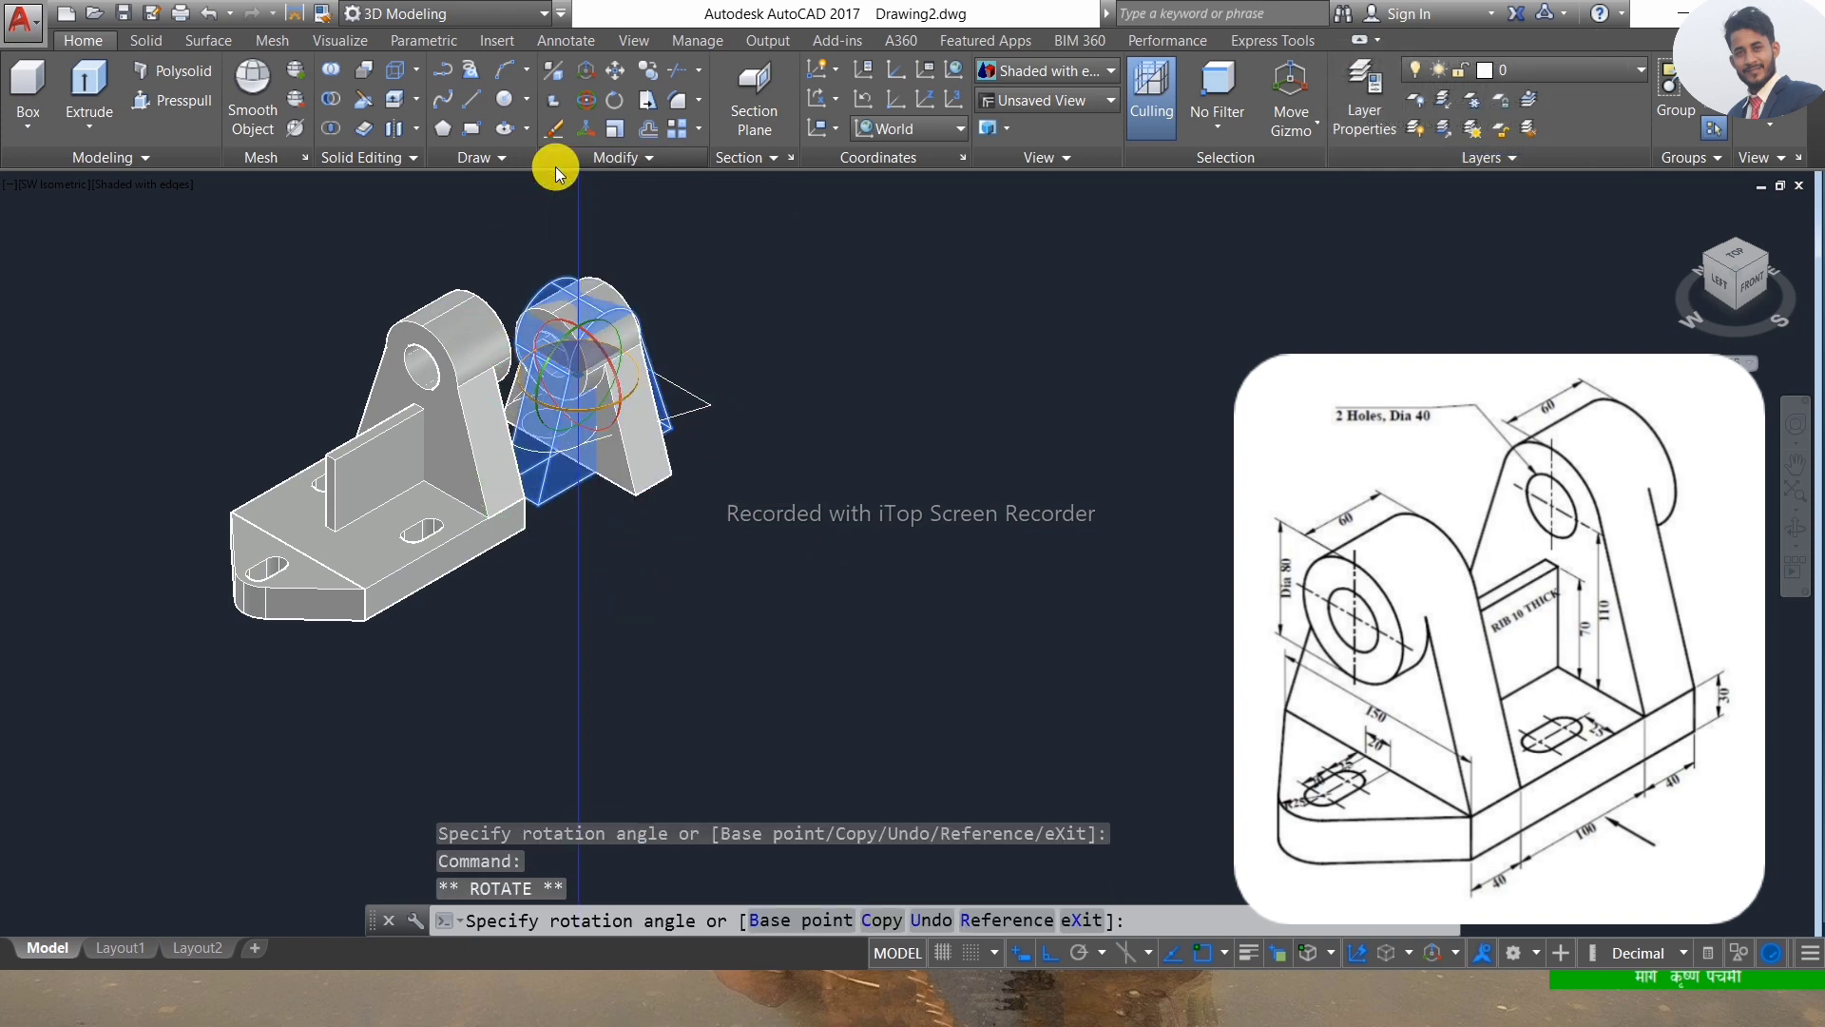
click(556, 162)
key(Return)
text(m)
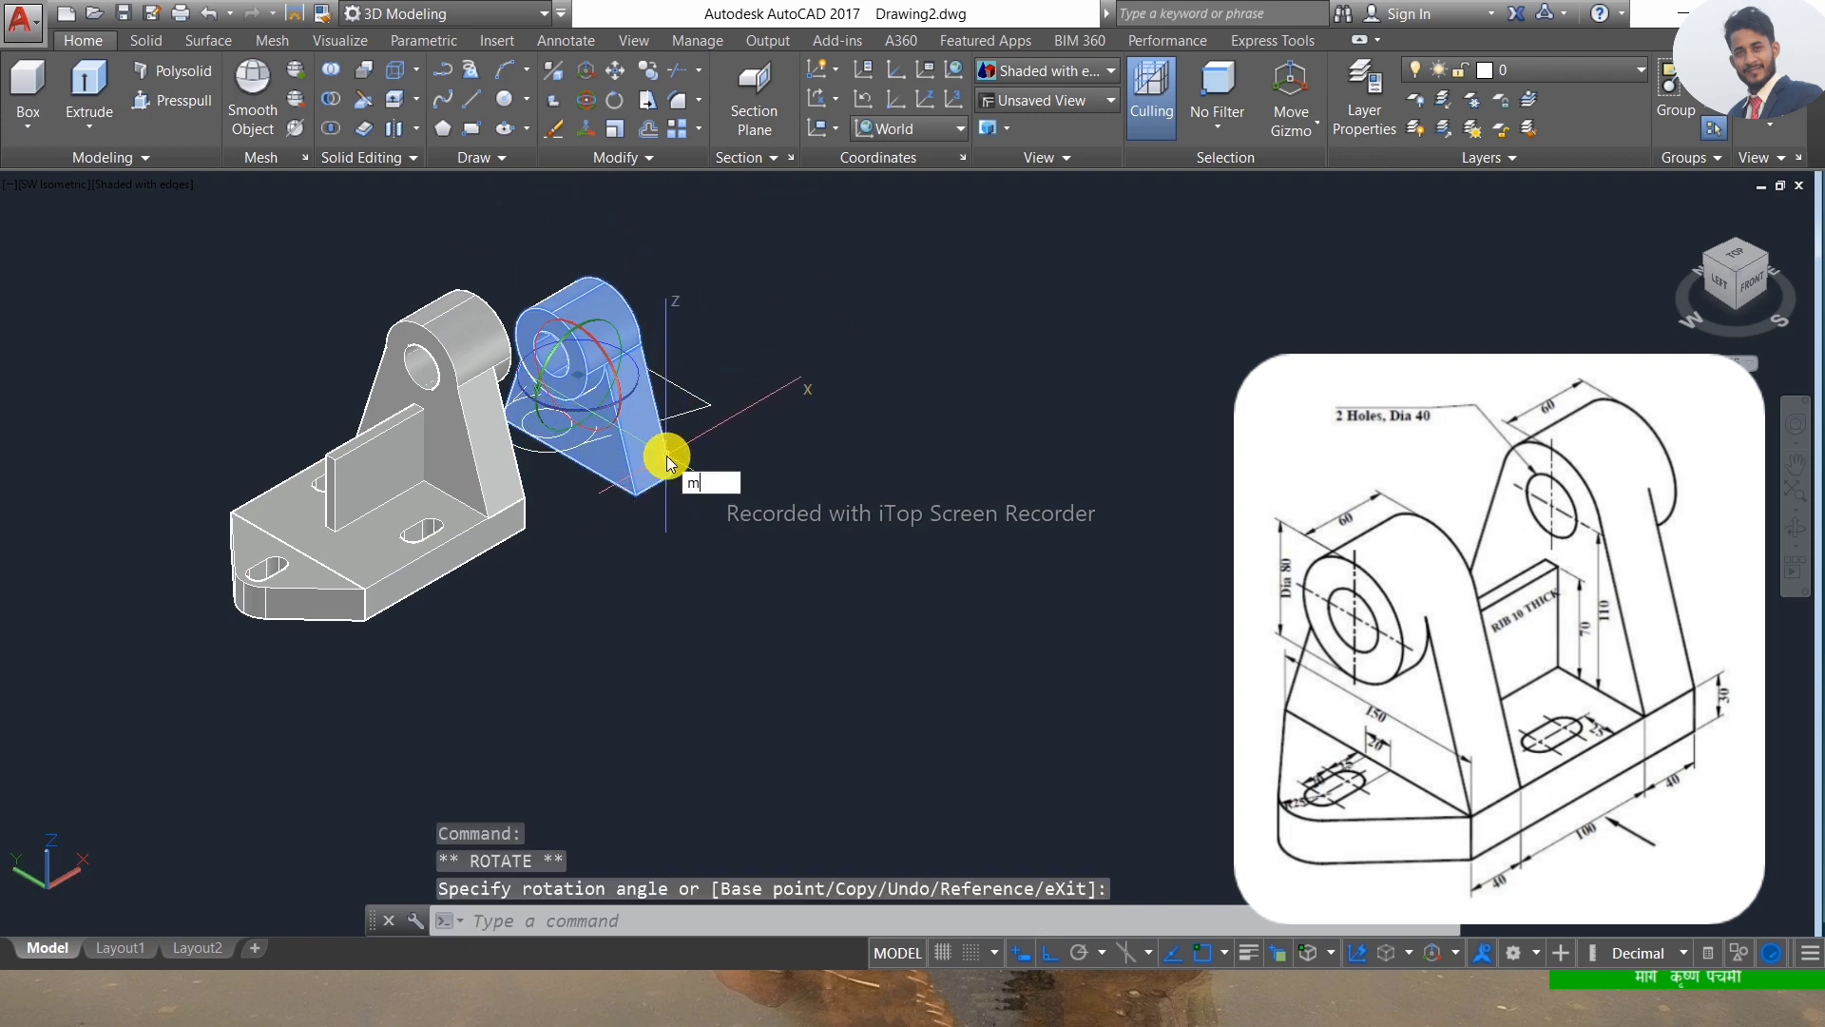
Move the second boss by its corner to the opposite end of the base.
key(Return)
click(635, 493)
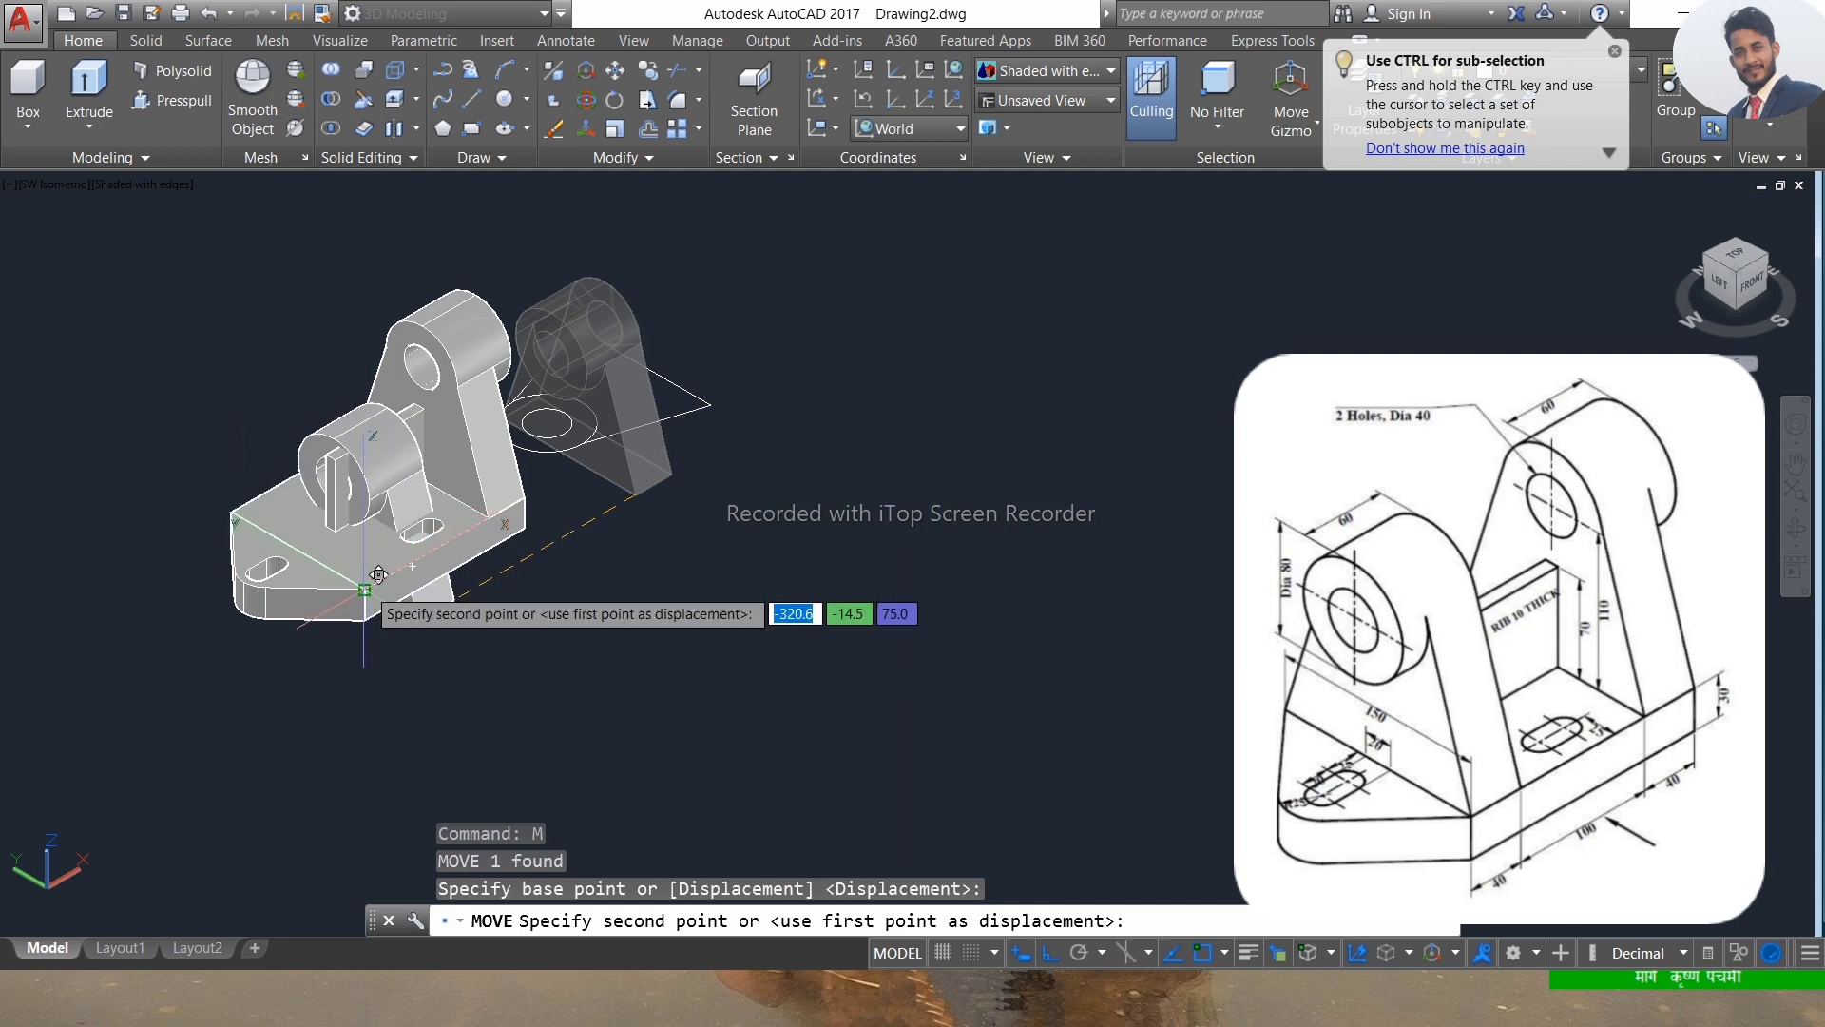
key(Escape)
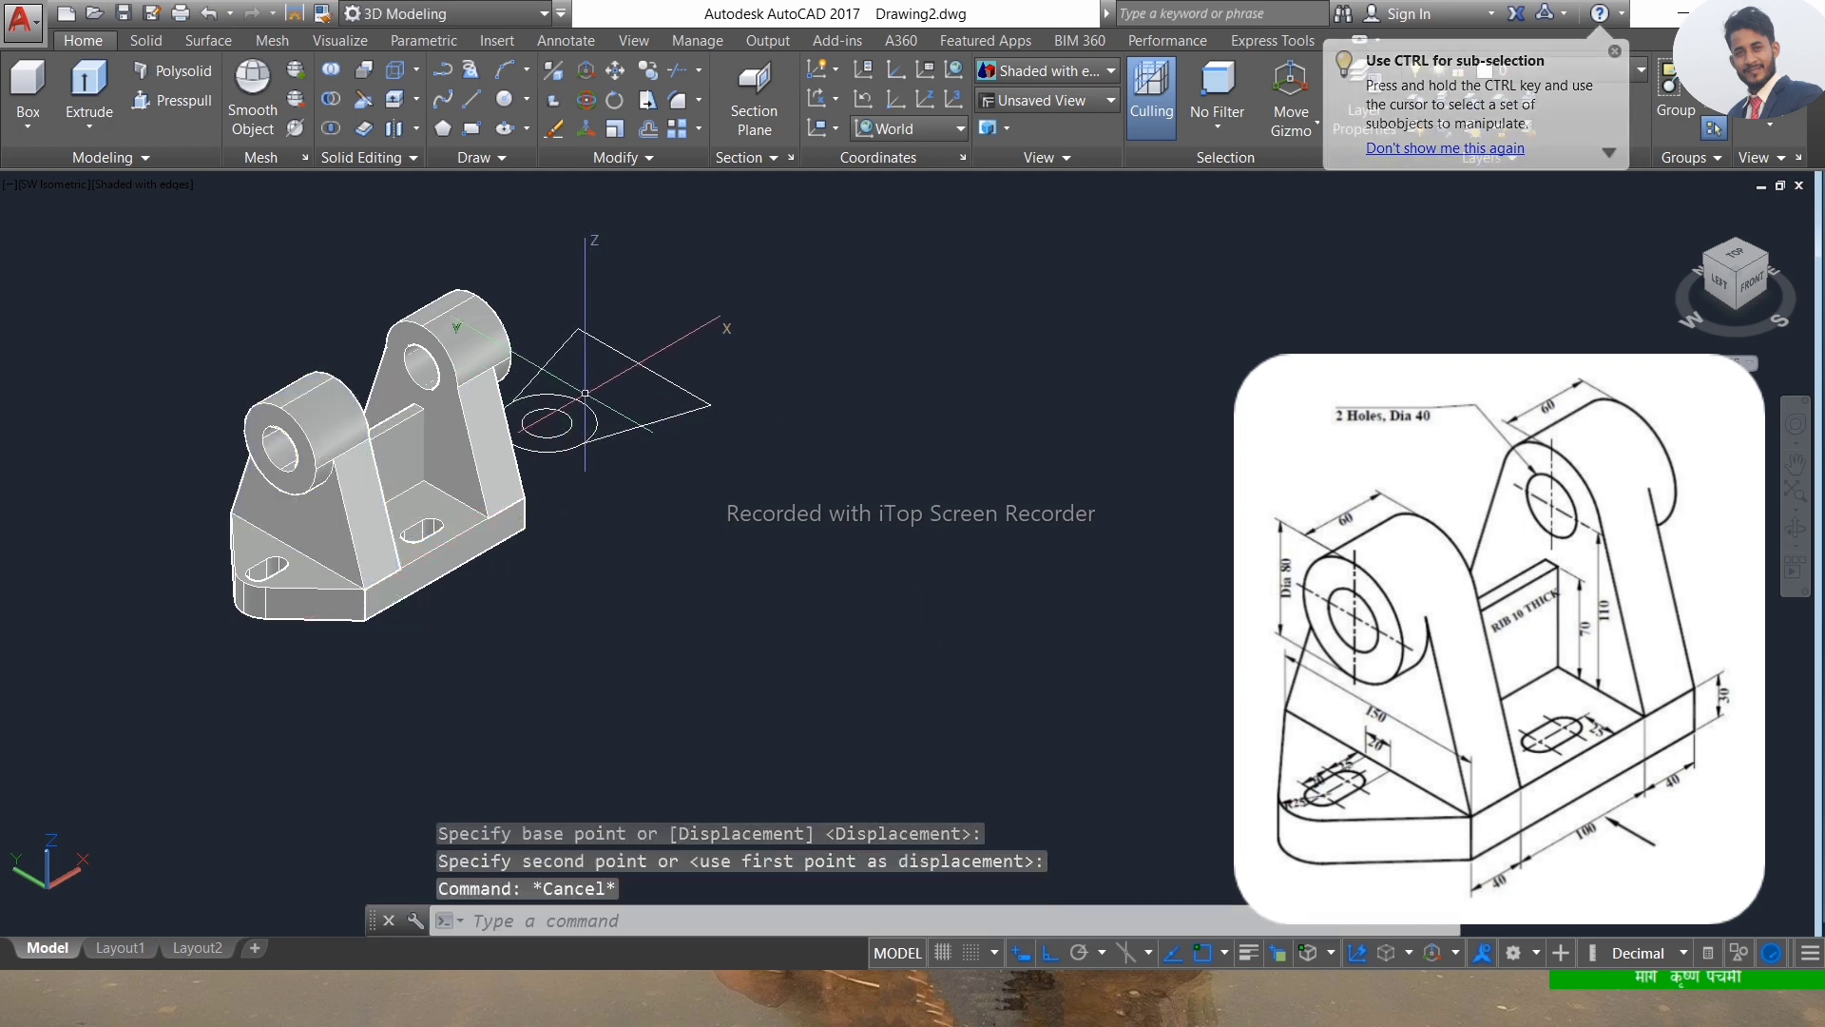
Window-select all 19 bracket pieces and union them into one solid.
click(743, 224)
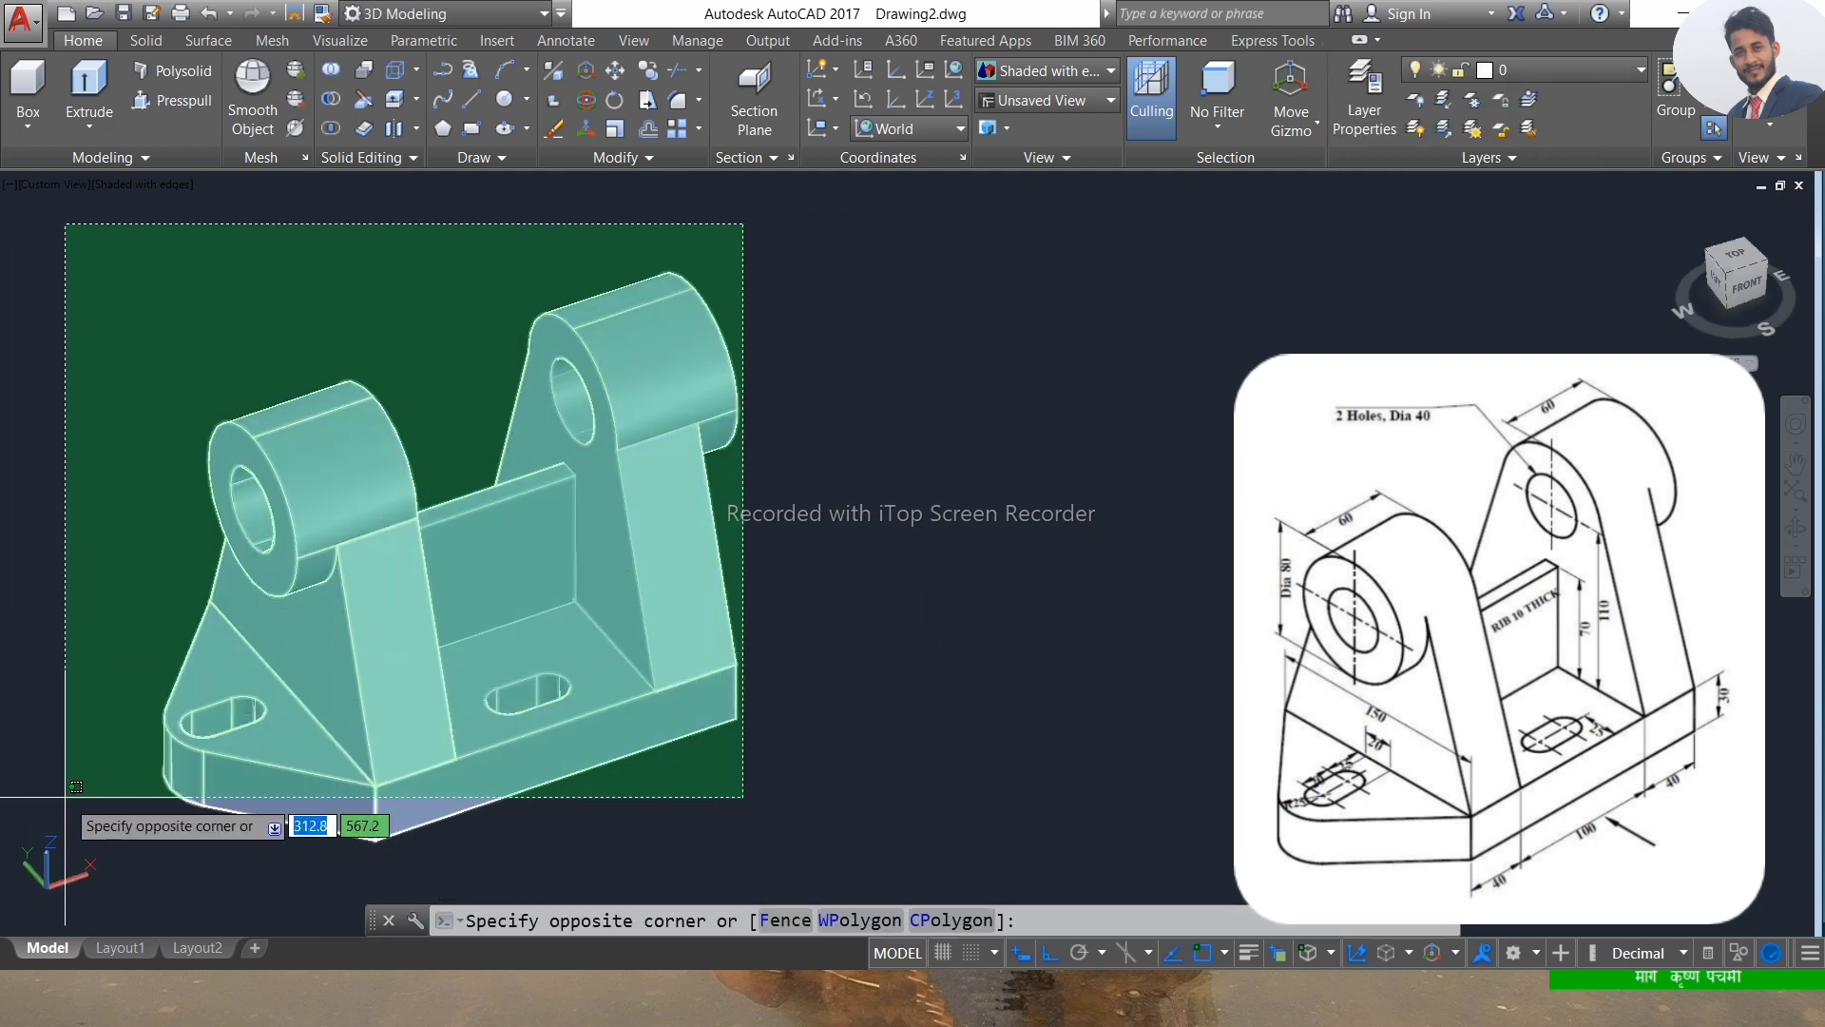
click(65, 797)
click(344, 73)
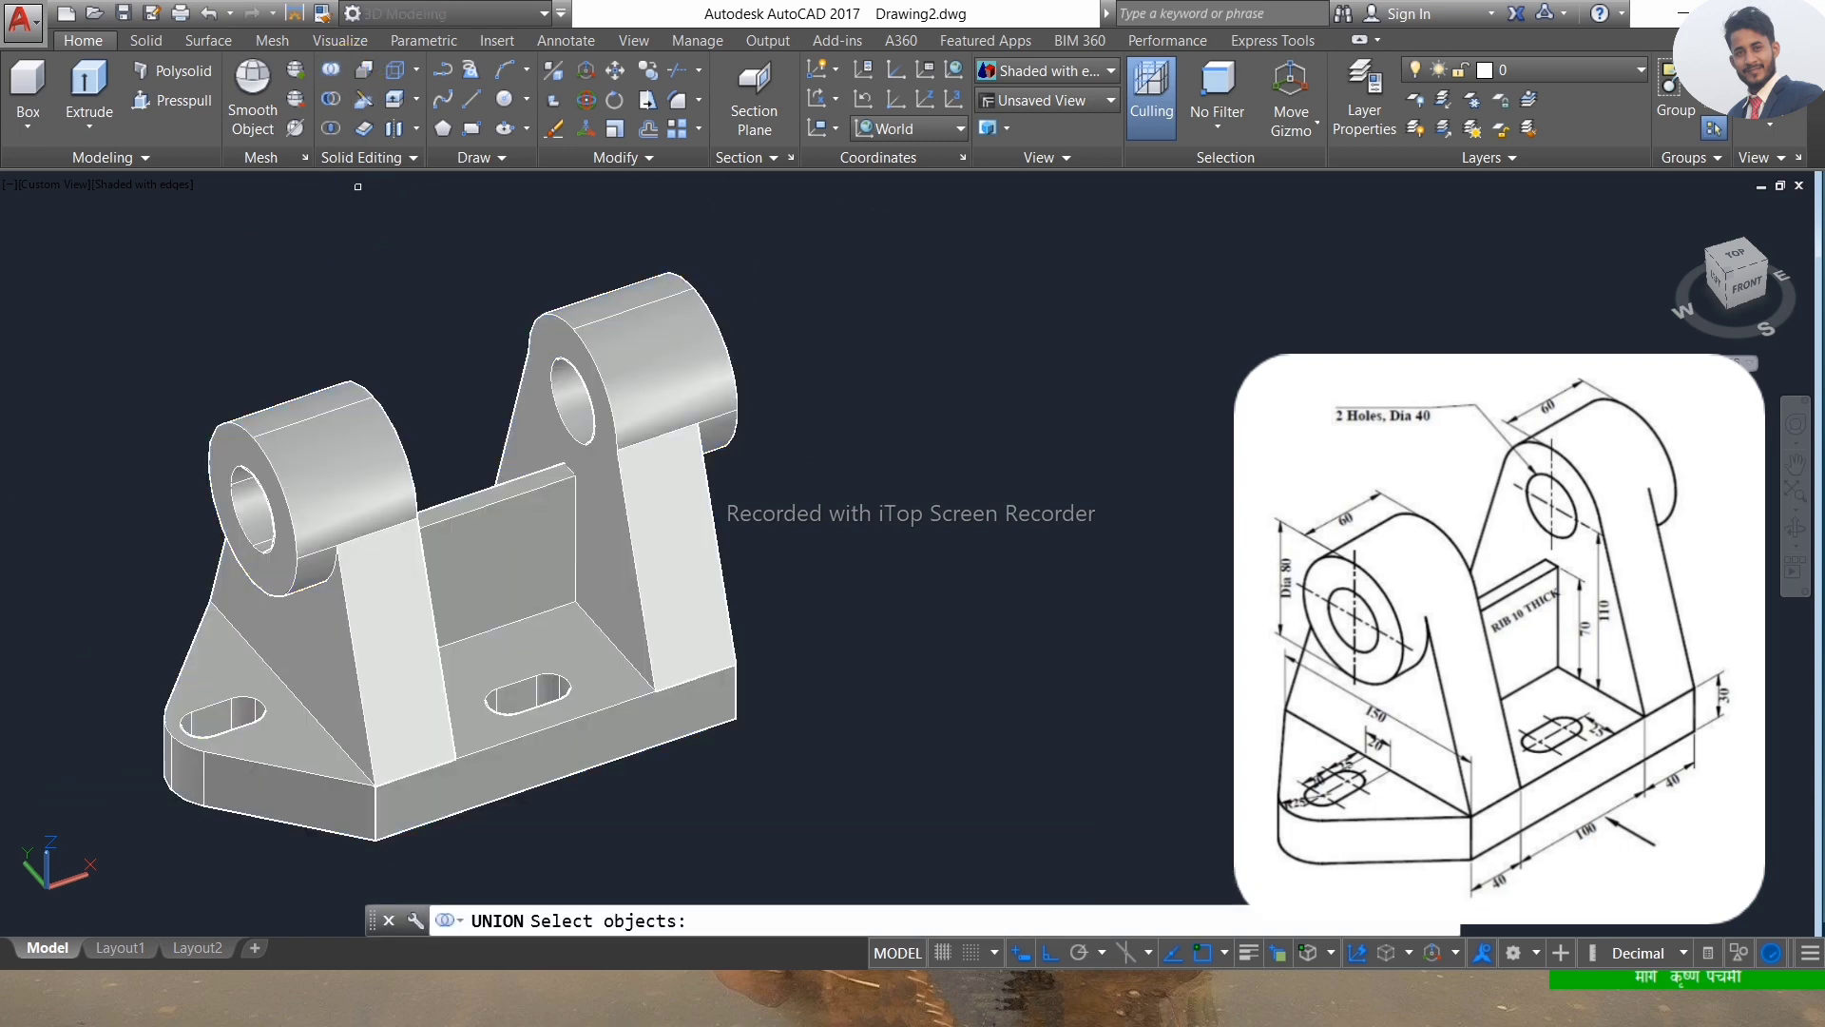
click(892, 188)
click(73, 797)
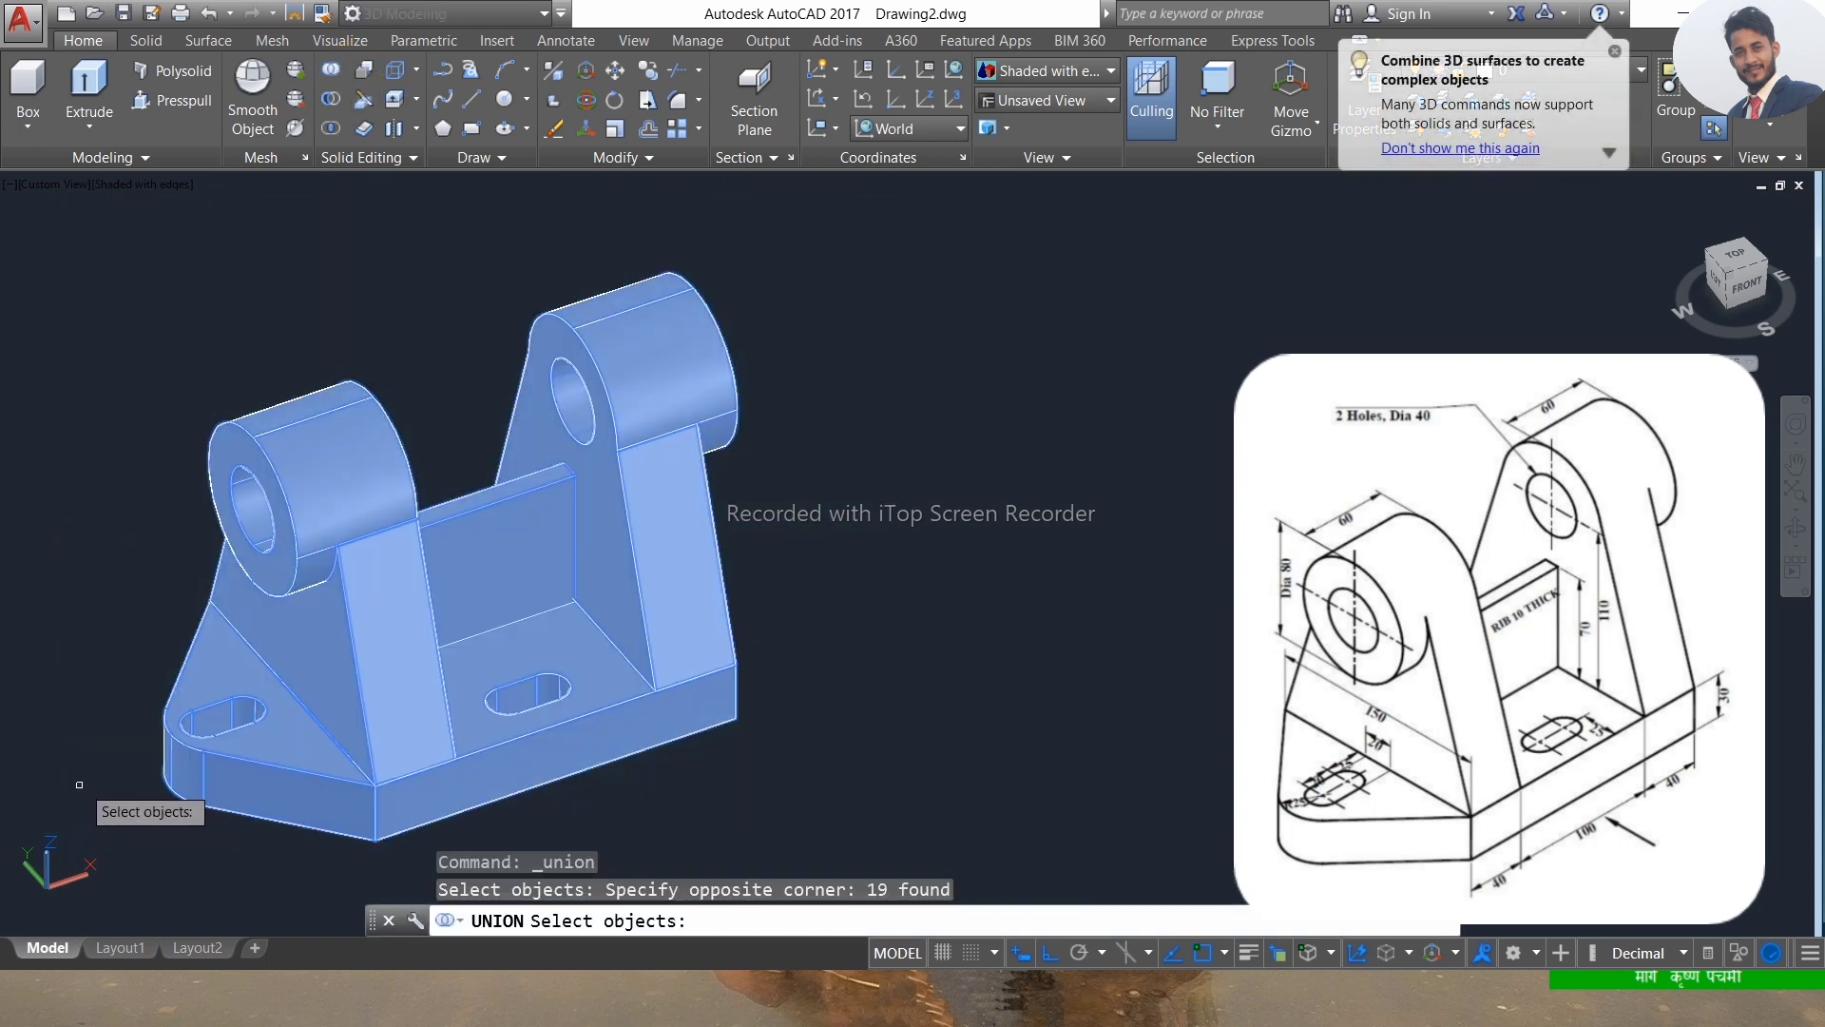
key(Return)
Select the merged bracket and toggle Clean Screen to enlarge the view.
scroll(354, 729, up, 1)
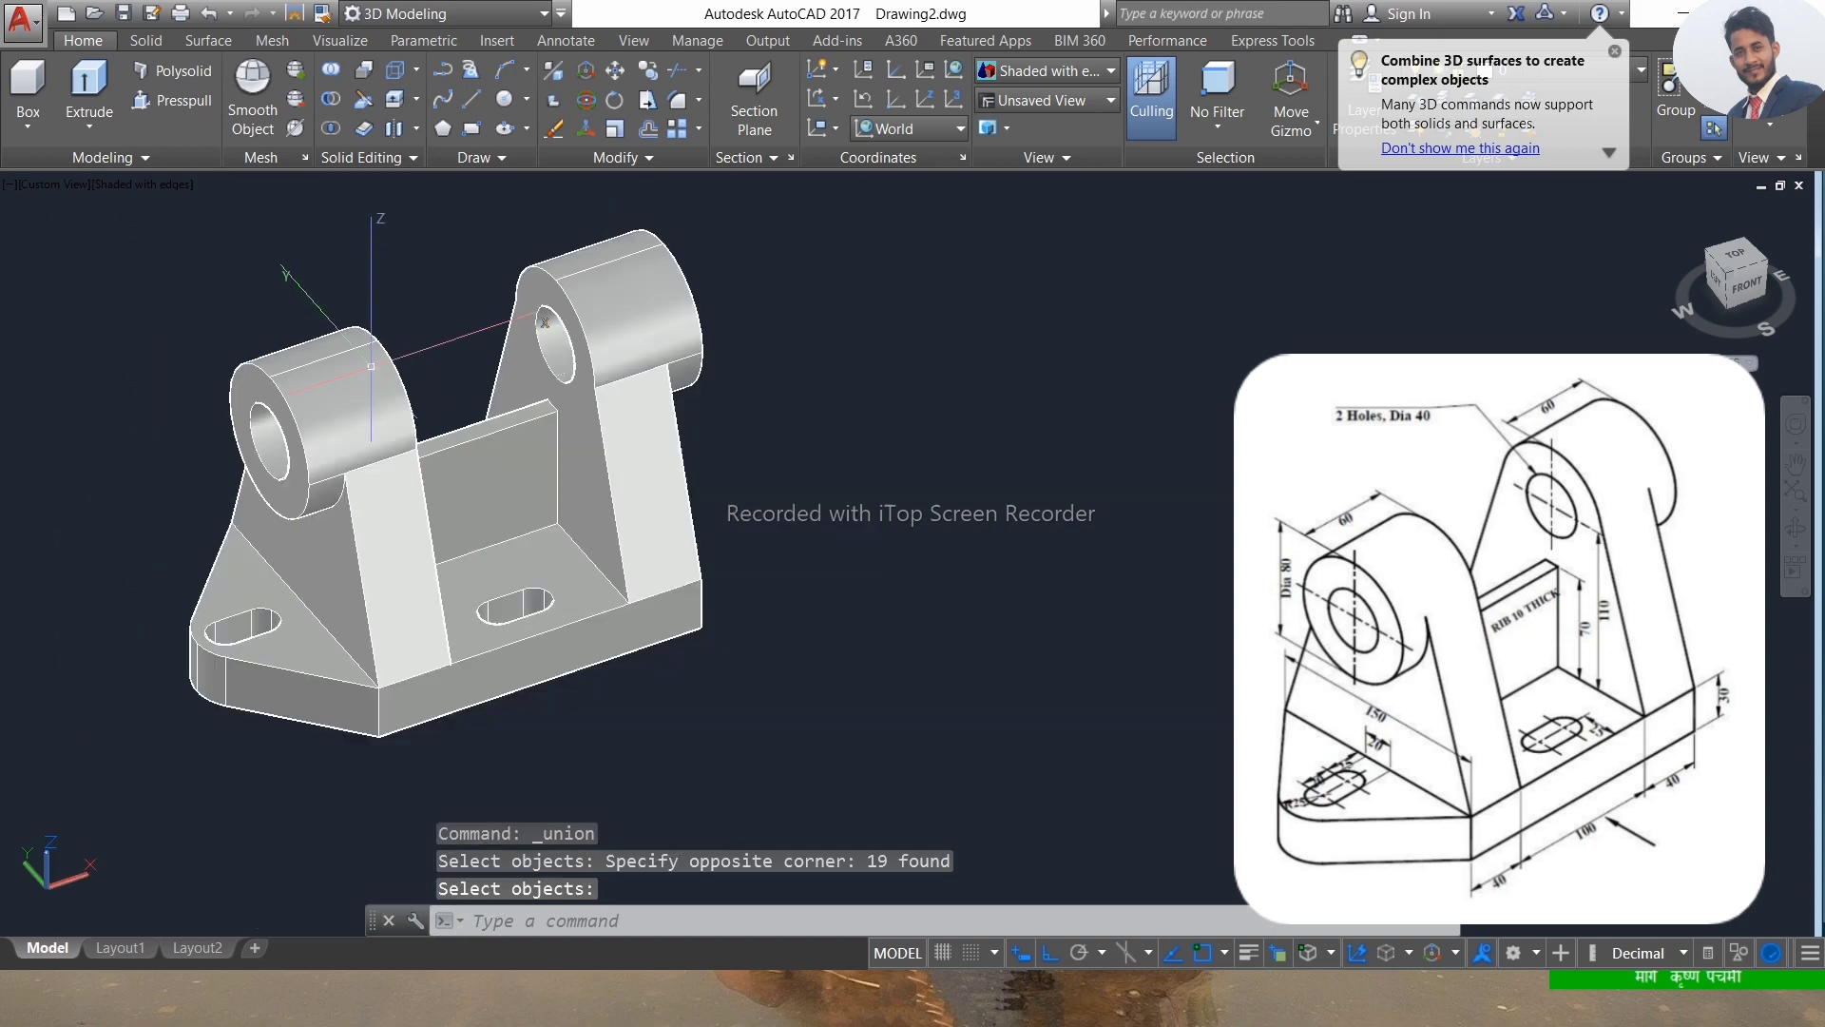
scroll(353, 729, up, 1)
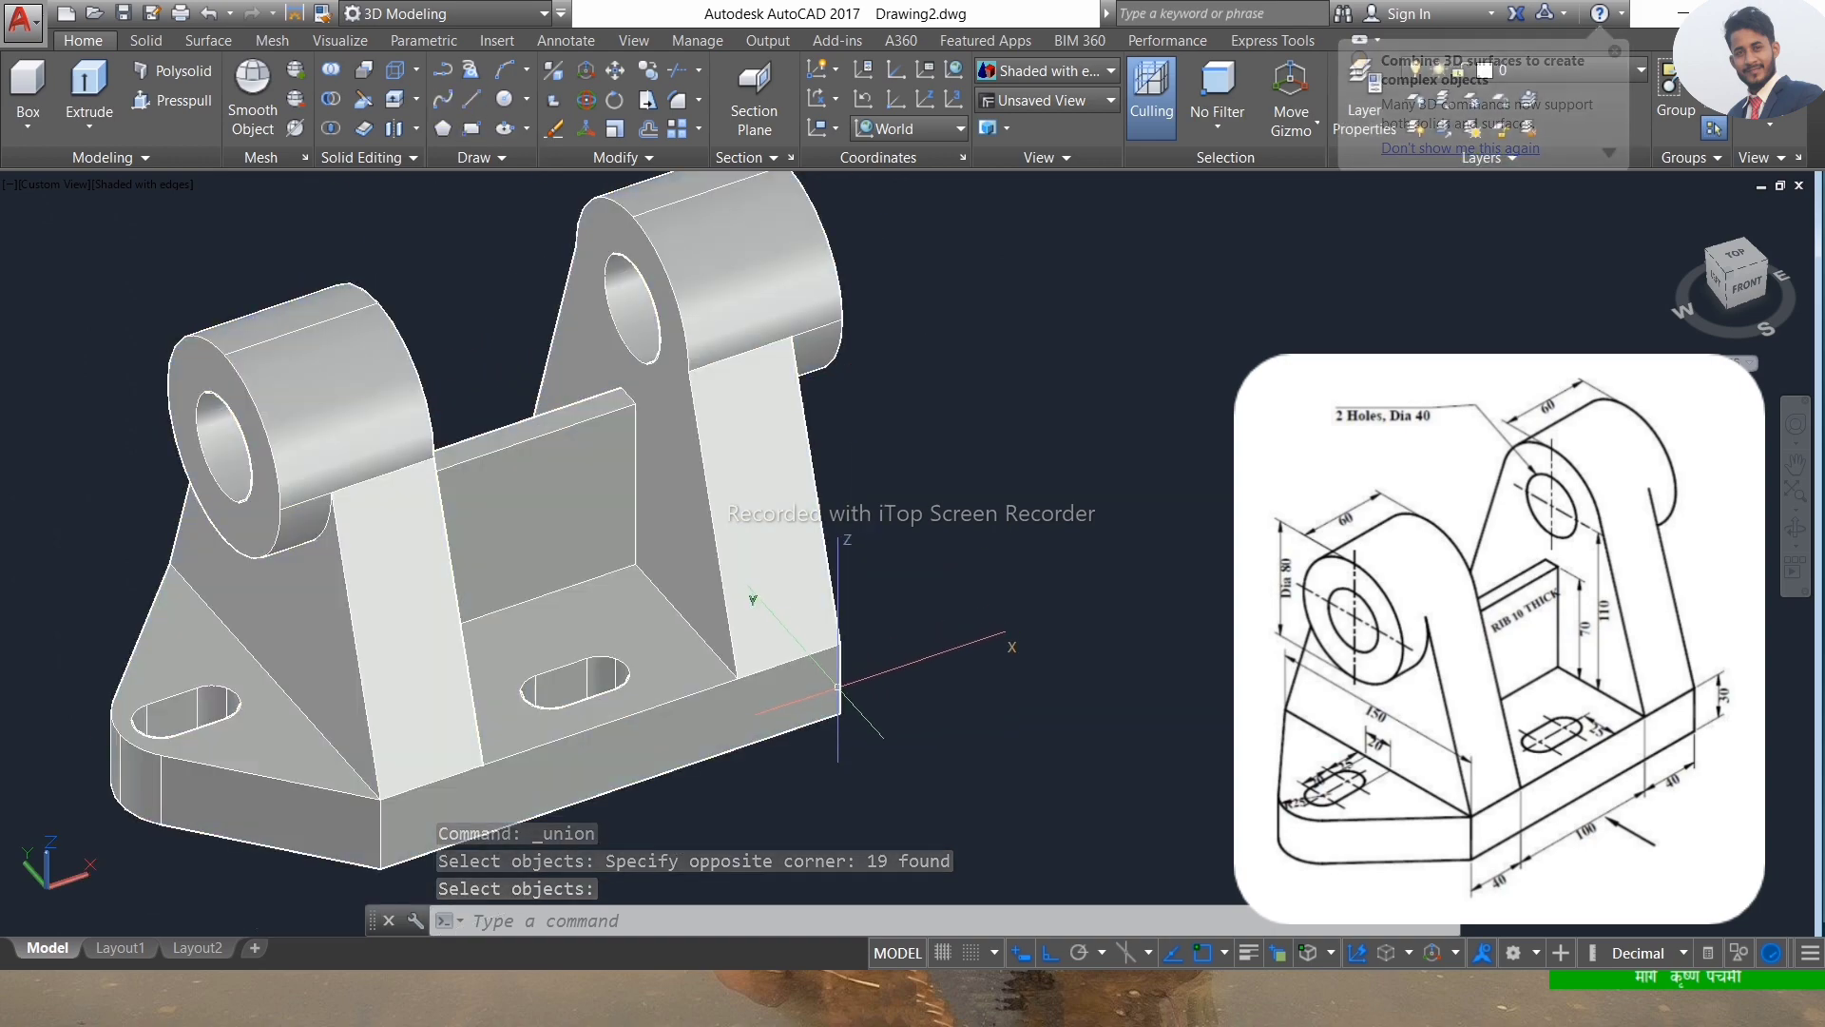
click(608, 827)
key(ctrl+0)
key(Escape)
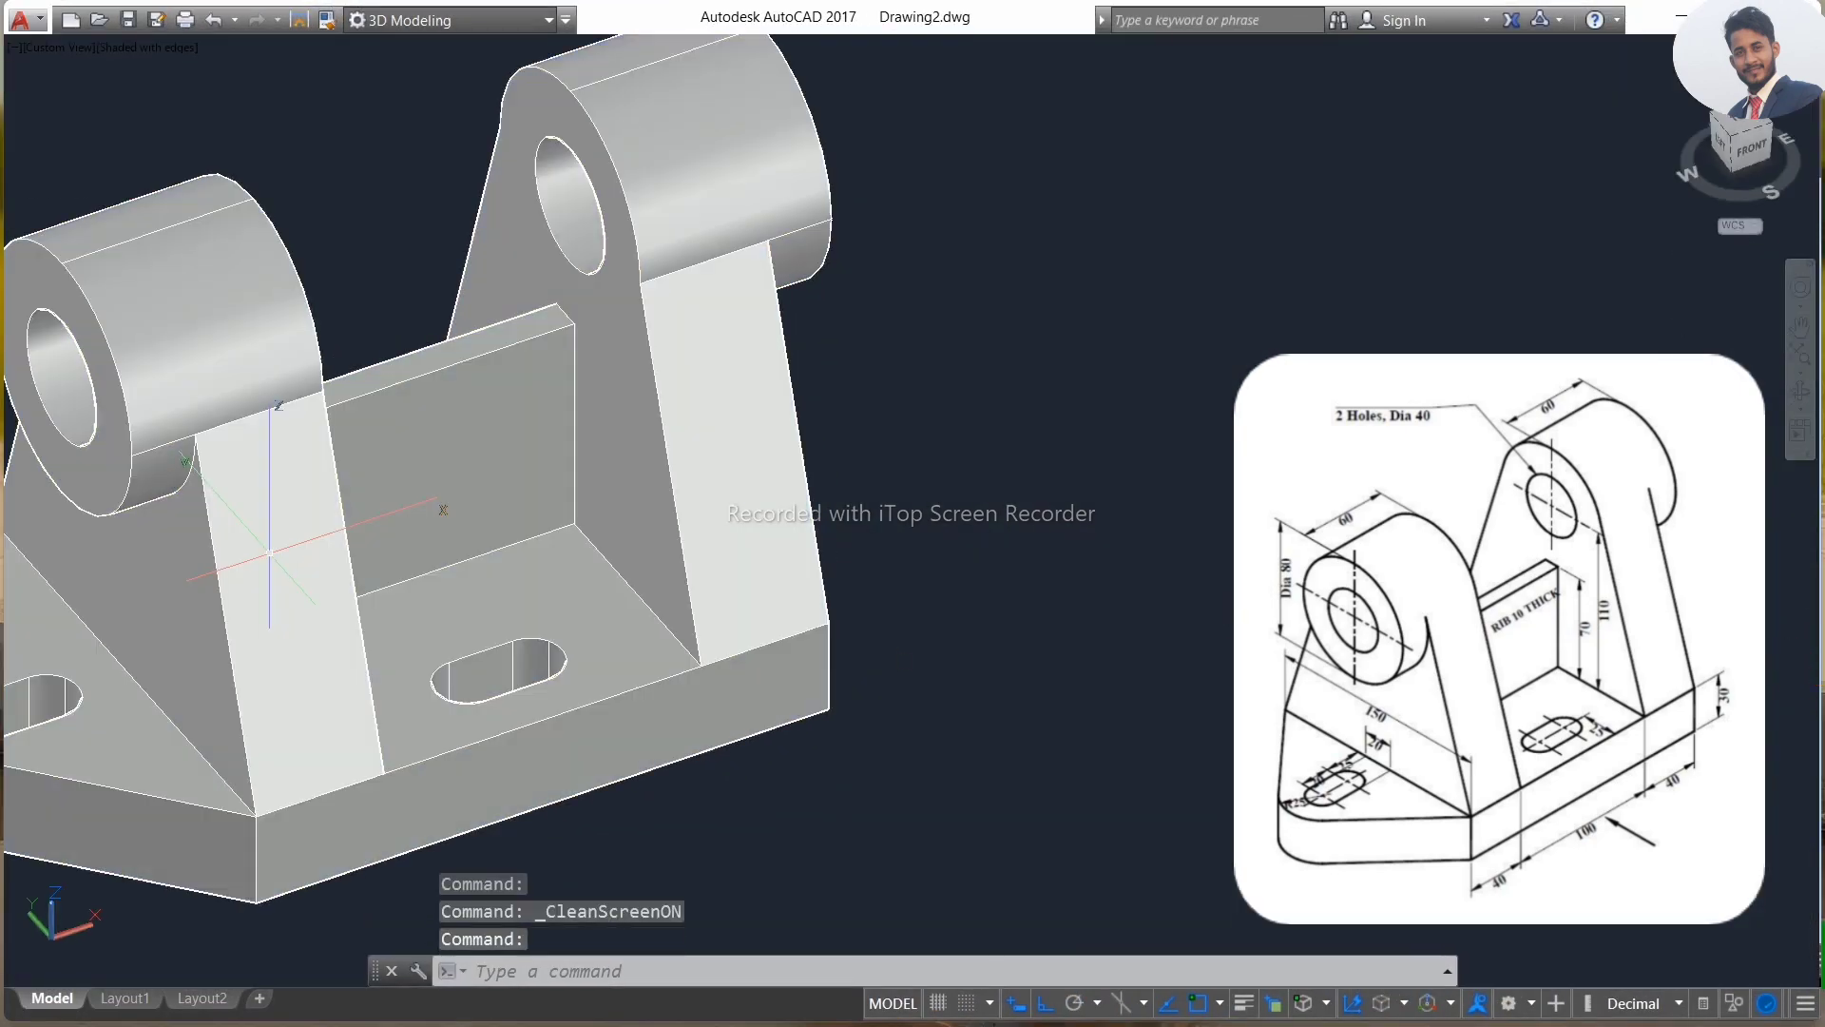
scroll(28, 475, down, 2)
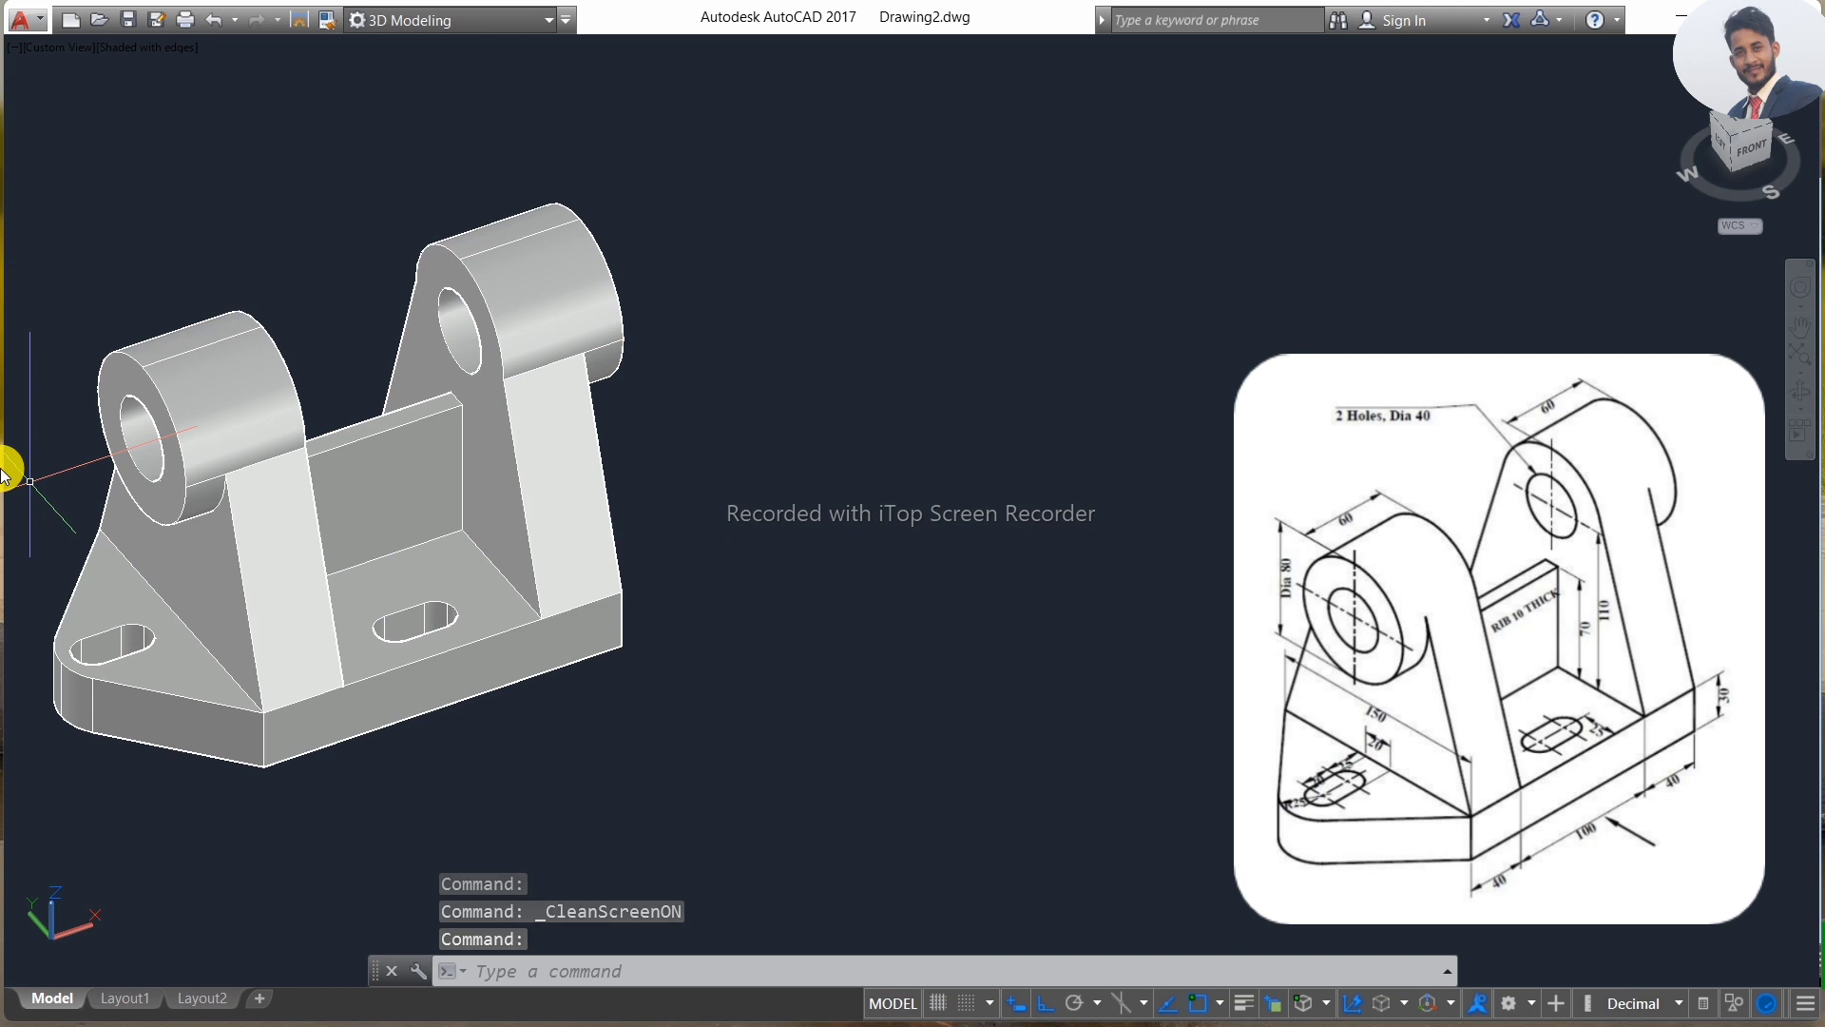
scroll(5, 473, up, 2)
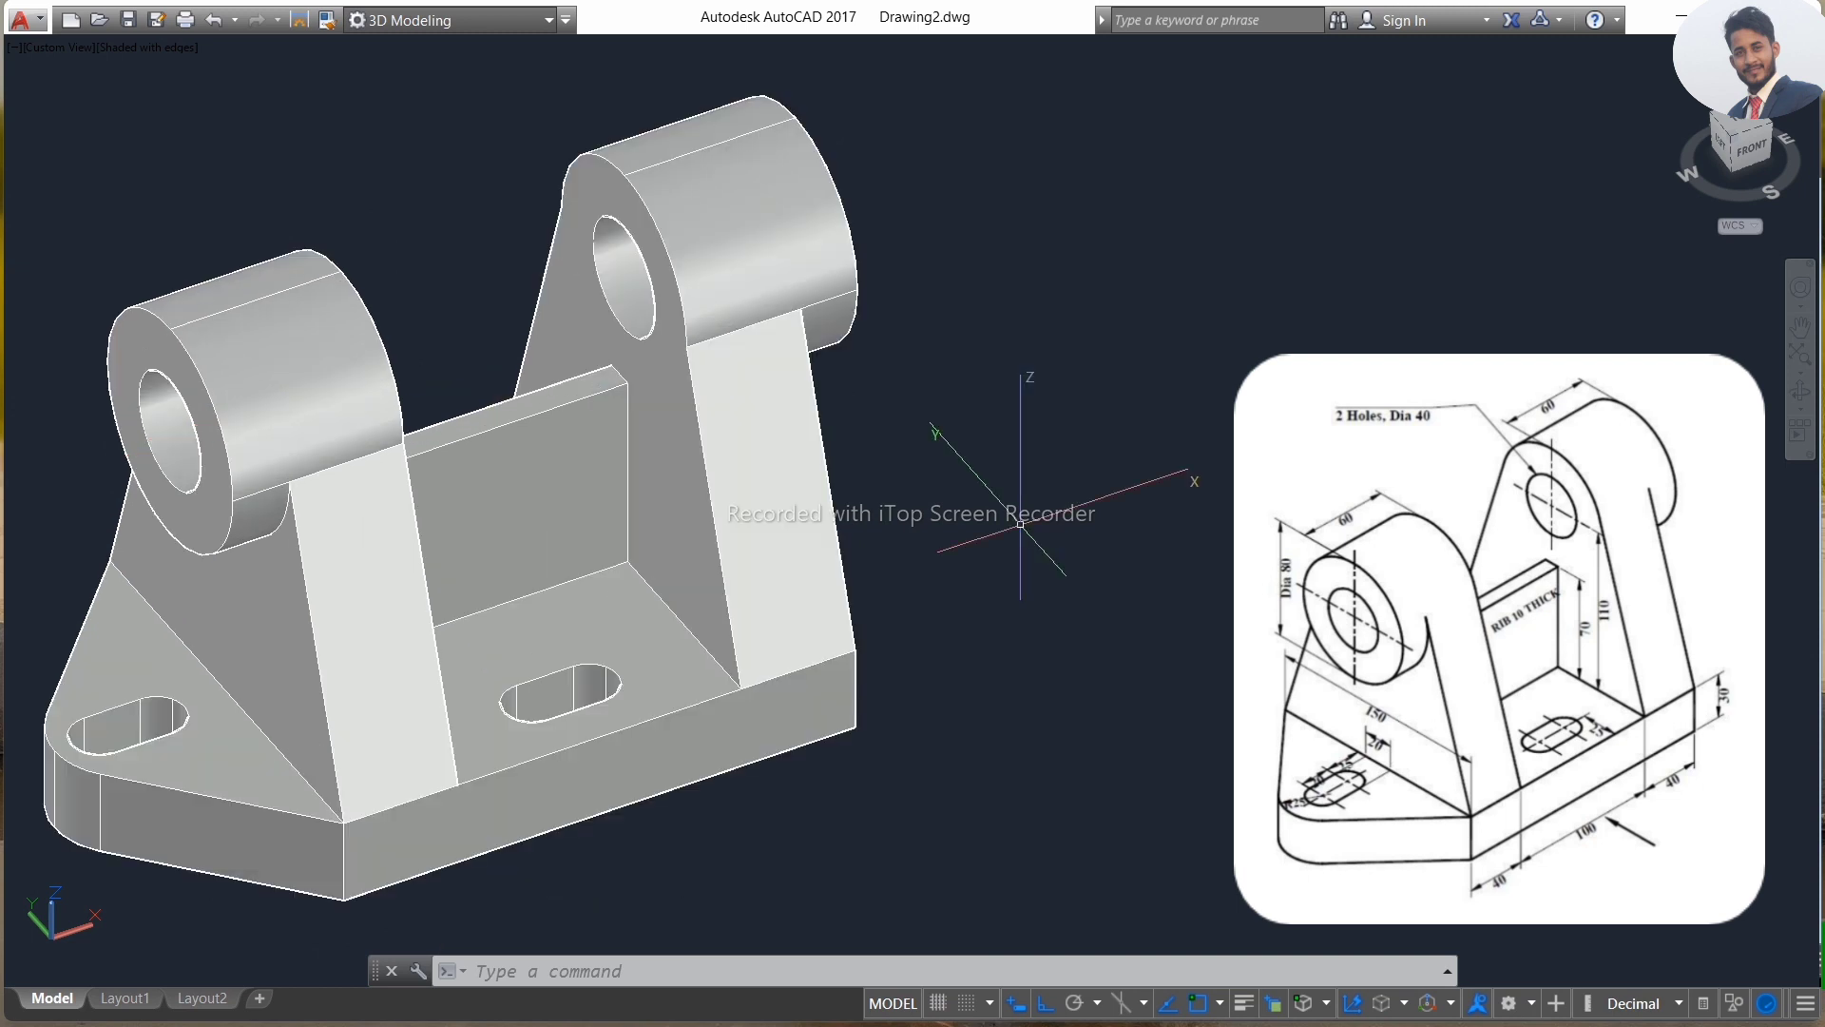
click(1806, 325)
mouse_move(960, 1009)
mouse_down()
mouse_move(899, 1012)
mouse_move(1014, 1011)
mouse_up()
click(1800, 392)
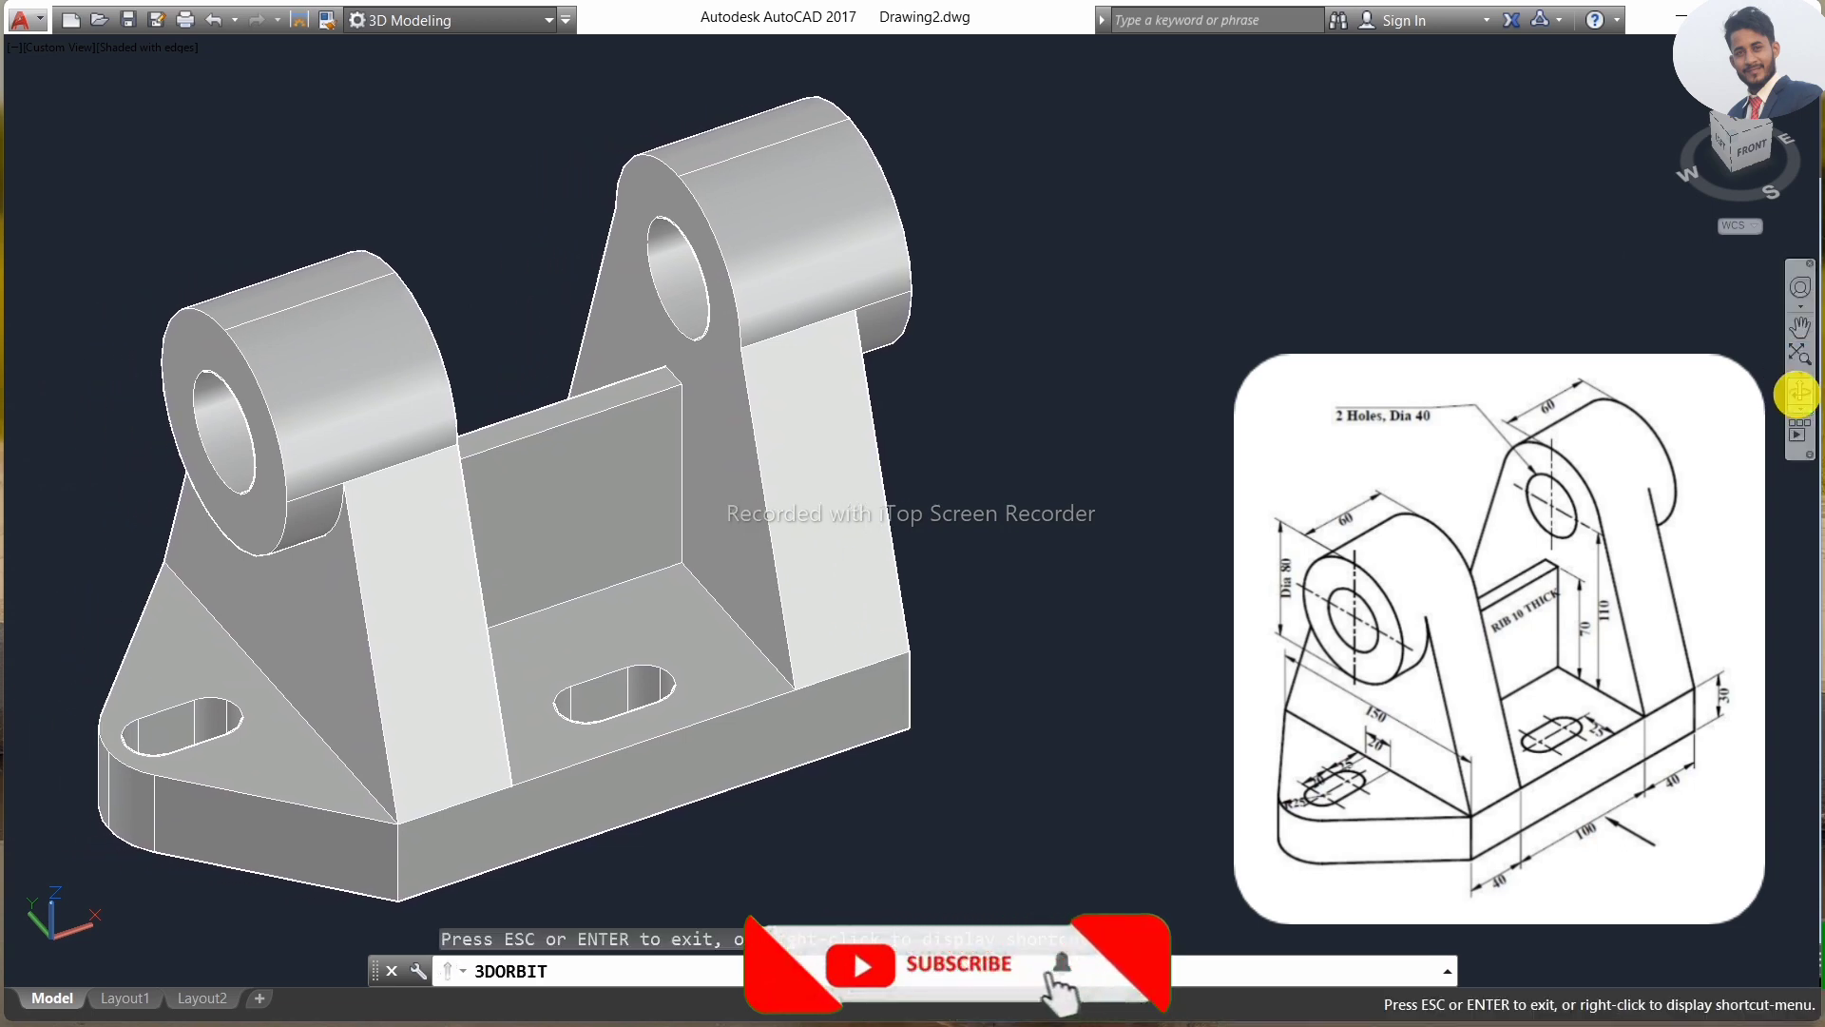
drag(1331, 599, 1087, 522)
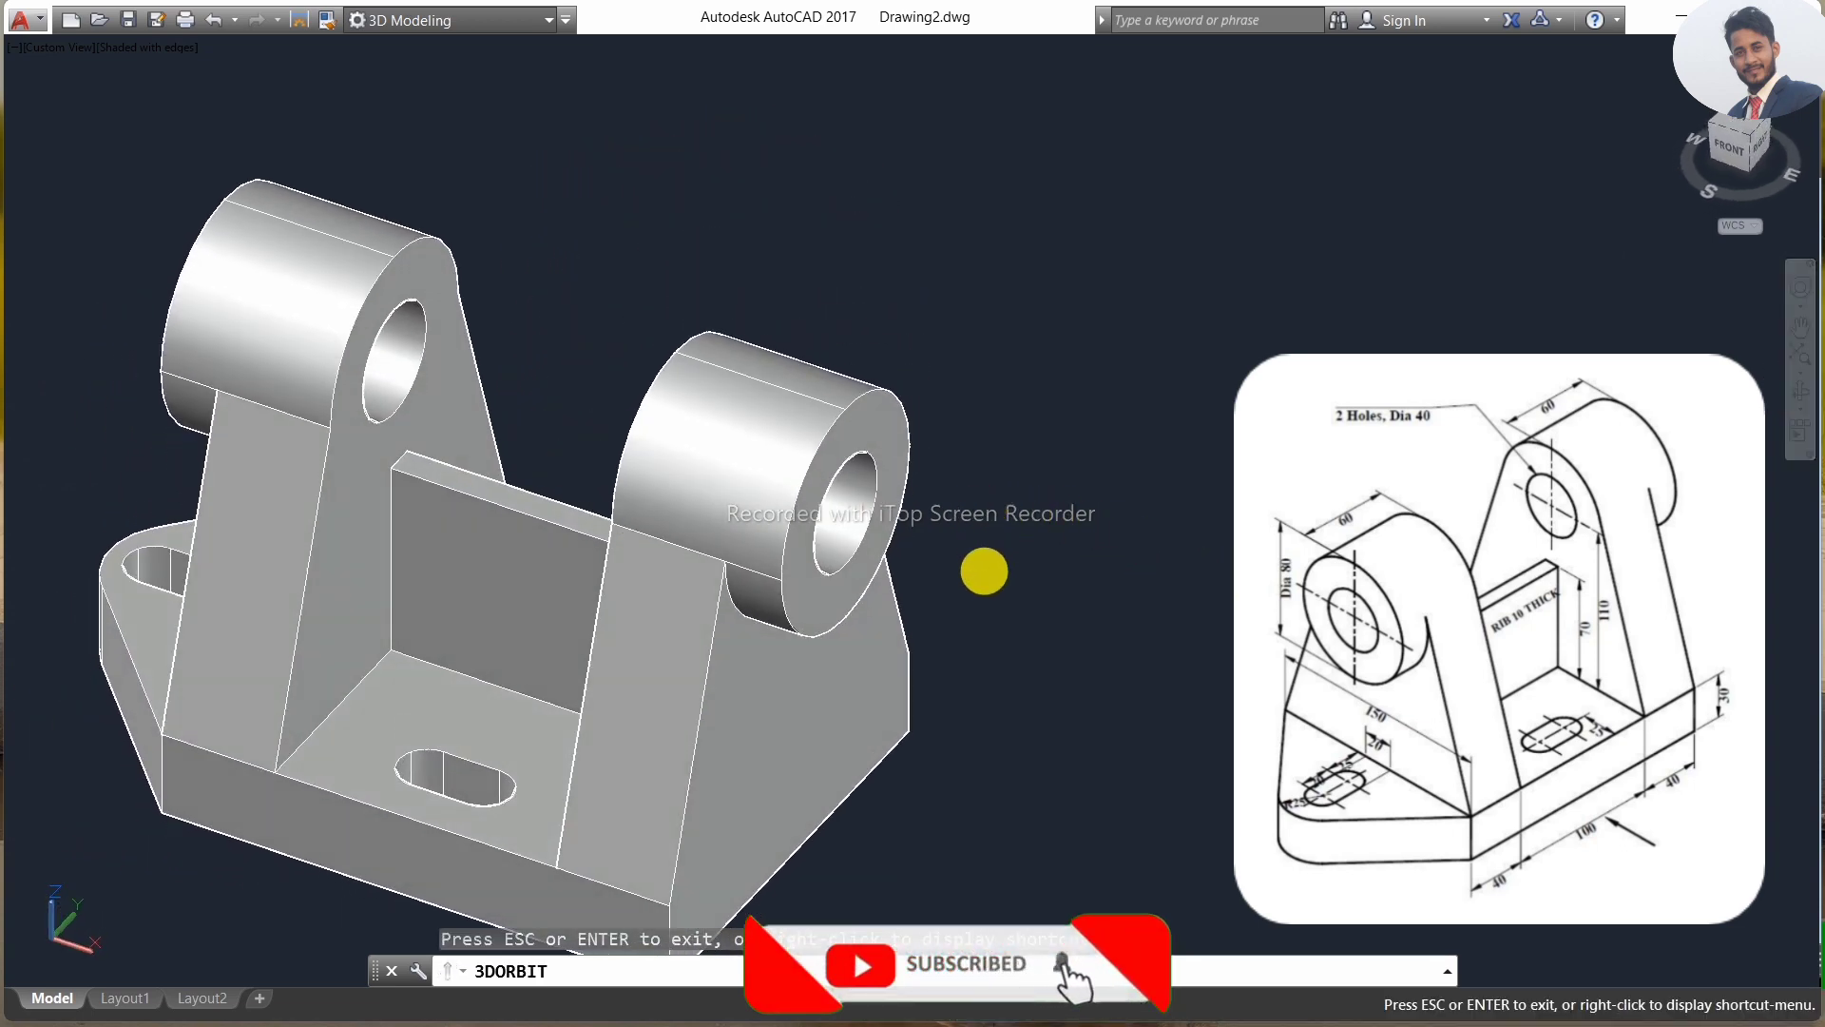
mouse_move(984, 571)
mouse_down()
mouse_move(819, 489)
mouse_move(919, 469)
mouse_up()
drag(1184, 484, 1247, 520)
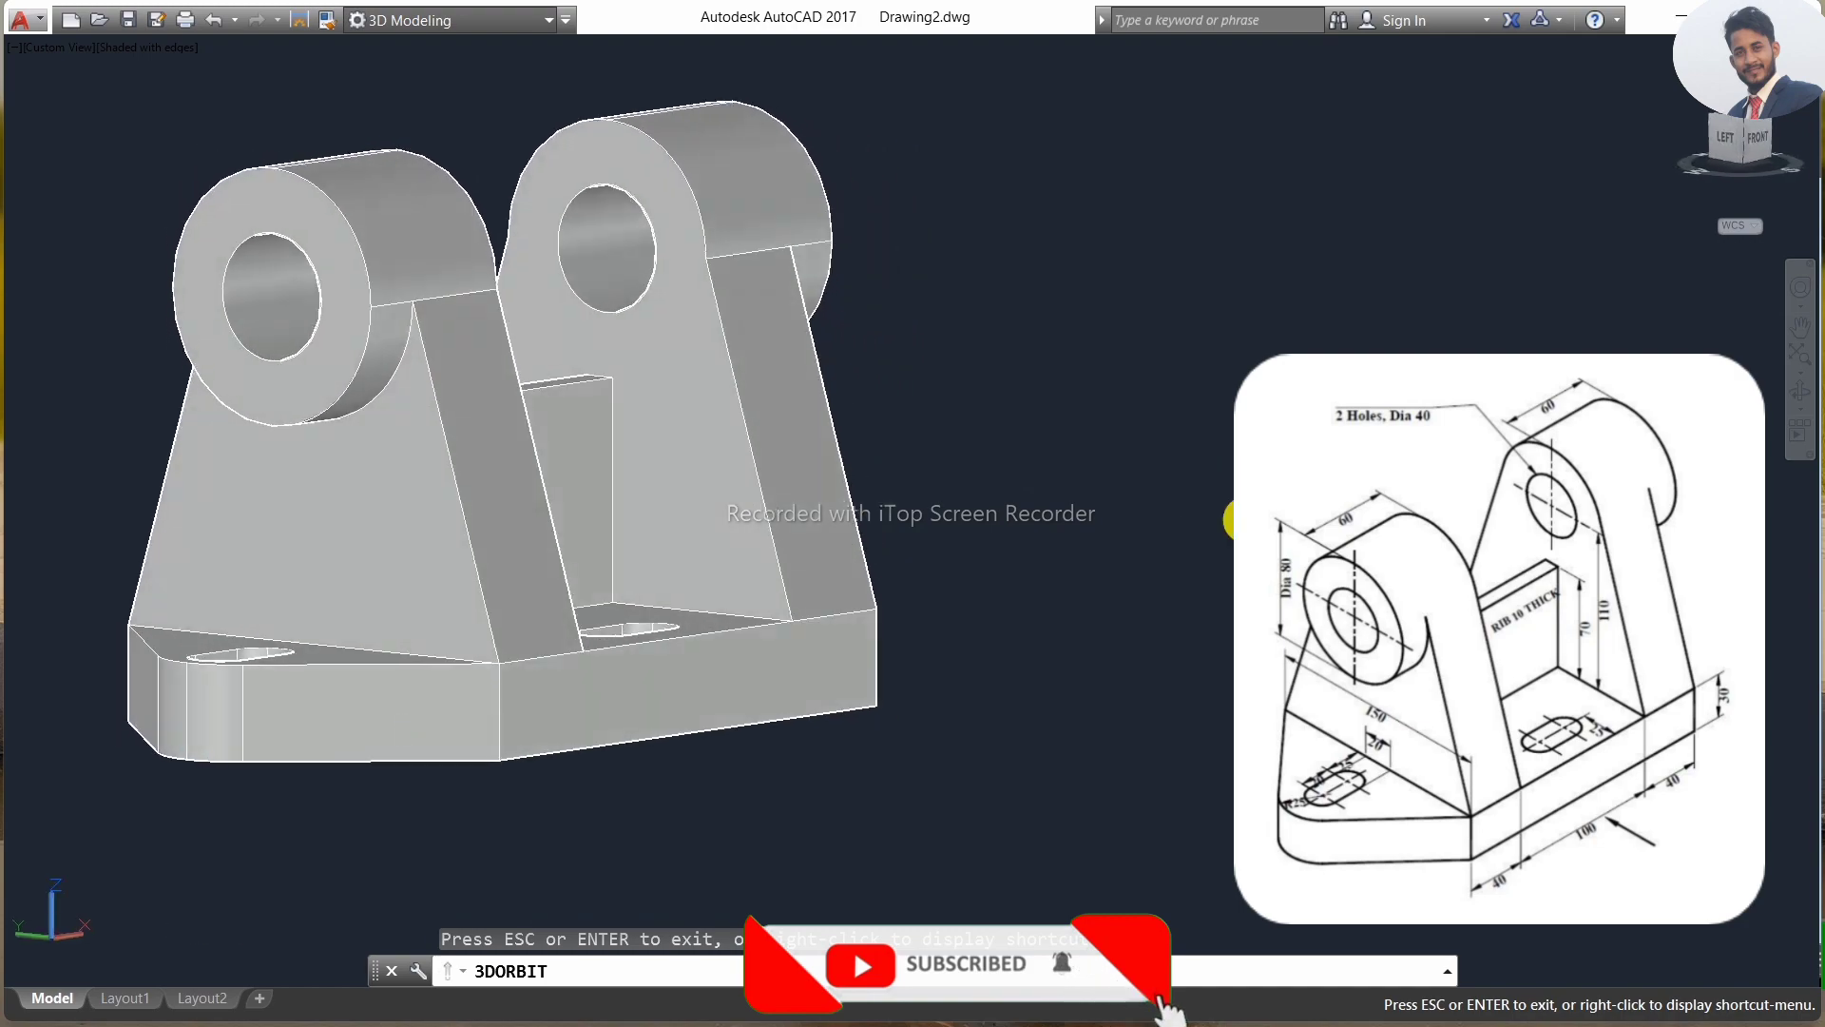
mouse_move(875, 550)
mouse_down()
mouse_move(961, 619)
mouse_move(1182, 664)
mouse_move(1161, 697)
mouse_move(998, 737)
mouse_move(859, 684)
mouse_move(743, 700)
mouse_move(591, 640)
mouse_move(643, 676)
mouse_move(829, 688)
mouse_up()
mouse_move(699, 466)
mouse_down()
mouse_move(738, 652)
mouse_move(868, 684)
mouse_move(911, 661)
mouse_up()
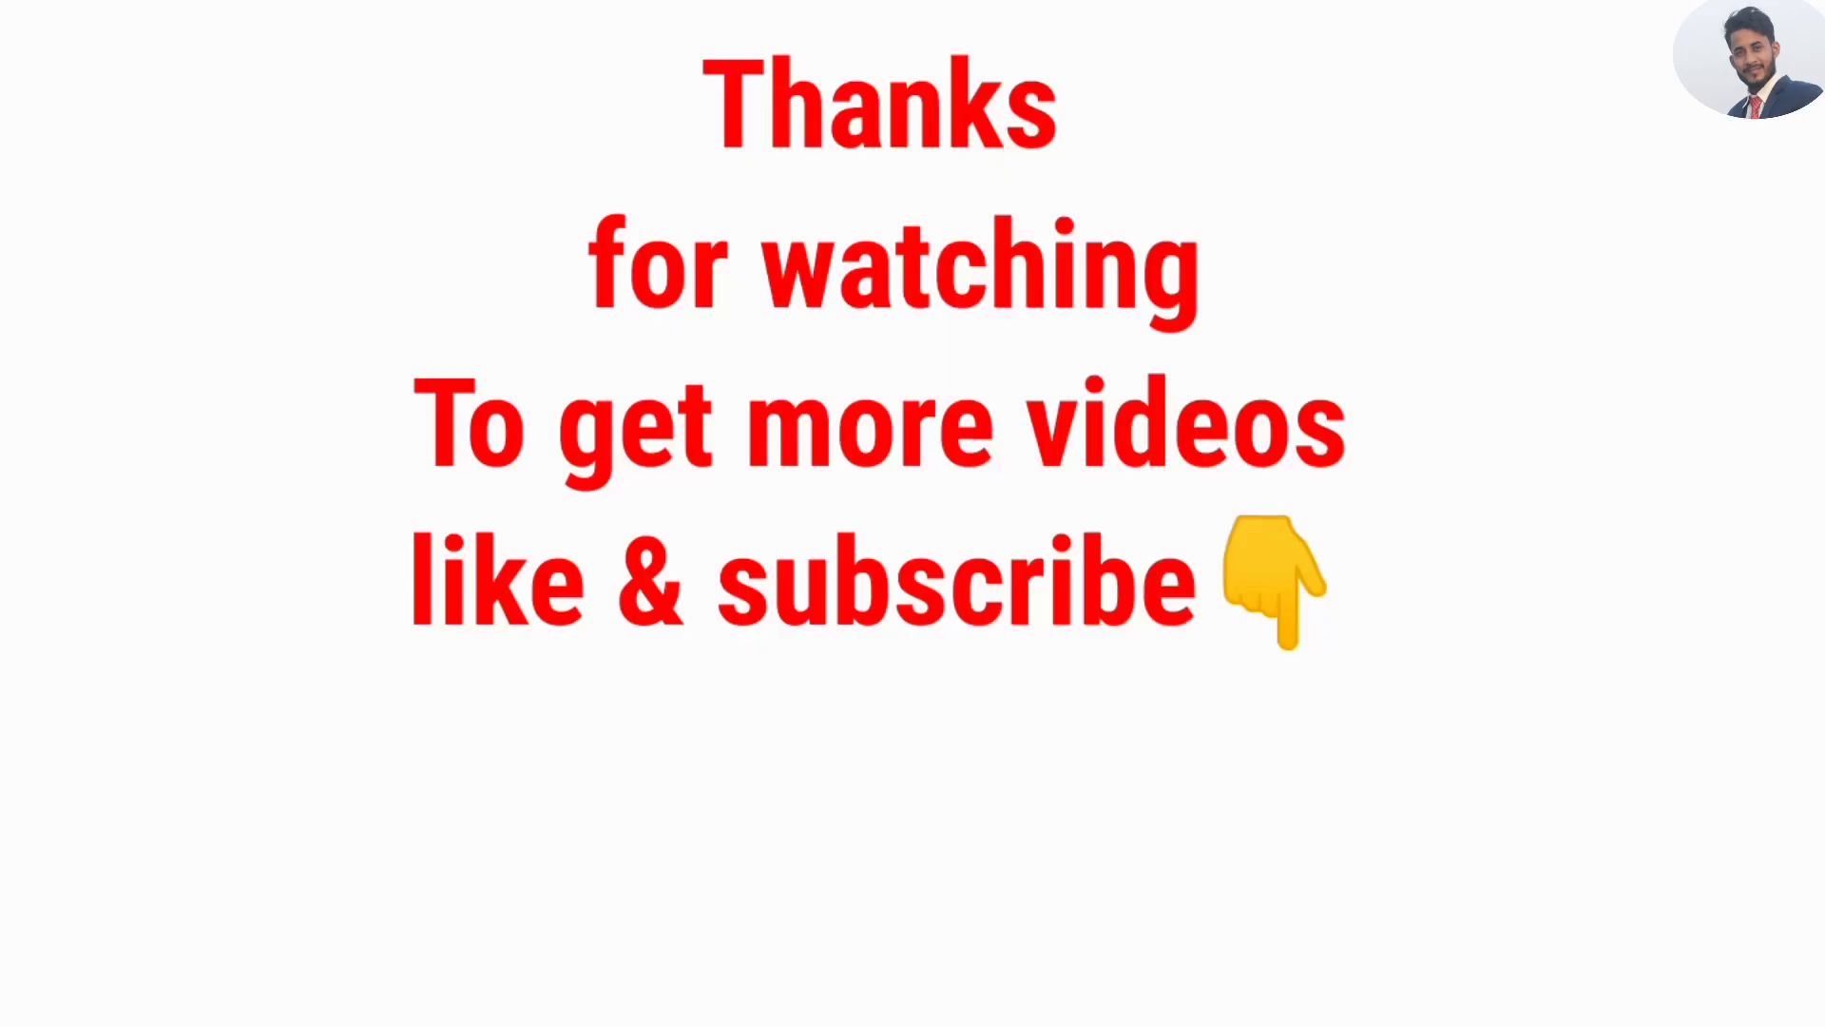